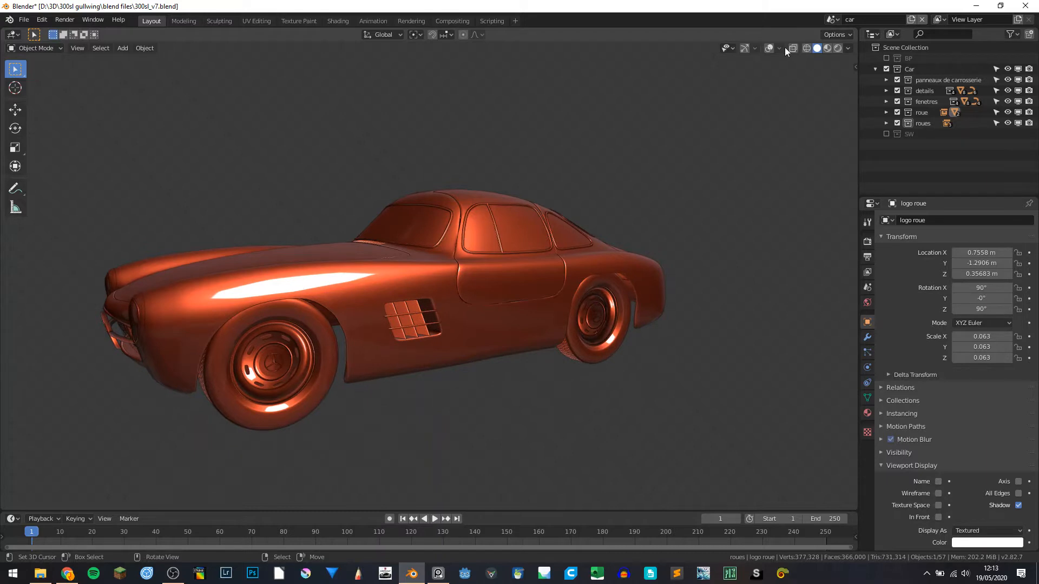
Turn on the viewport overlays and select the tyre instance on the front wheel.
{"action": "left_click", "coordinate": [769, 48]}
{"action": "scroll", "coordinate": [541, 254], "scroll_direction": "down", "scroll_amount": 8}
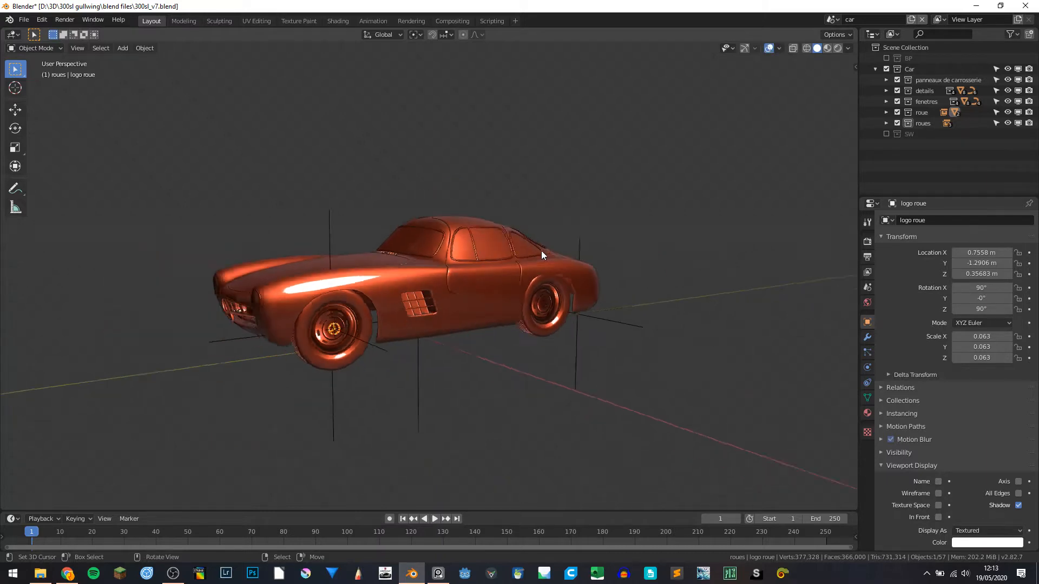
{"action": "middle_click_drag", "start_coordinate": [388, 288], "coordinate": [415, 307]}
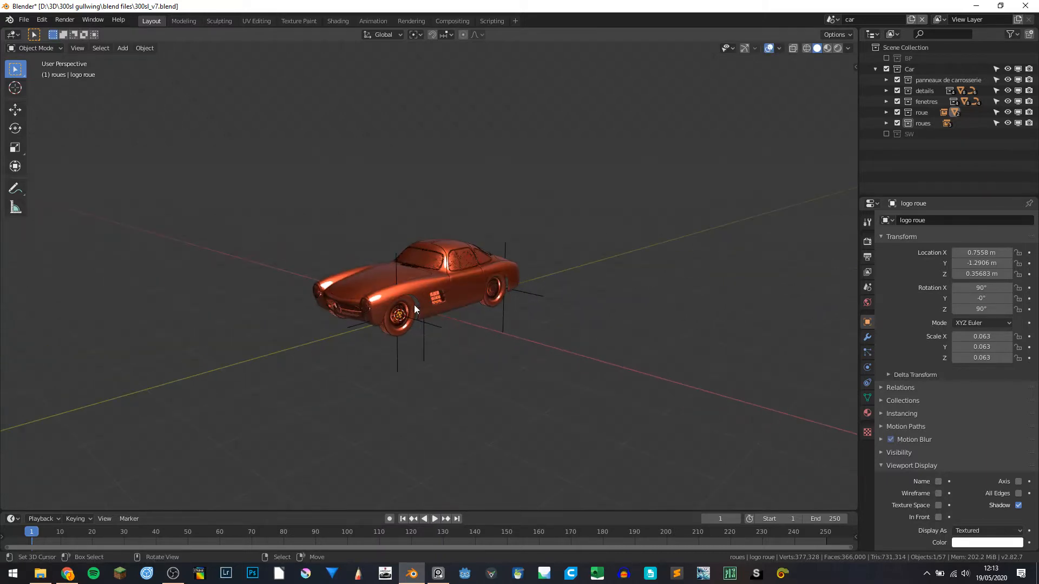
{"action": "scroll", "coordinate": [388, 319], "scroll_direction": "up", "scroll_amount": 5}
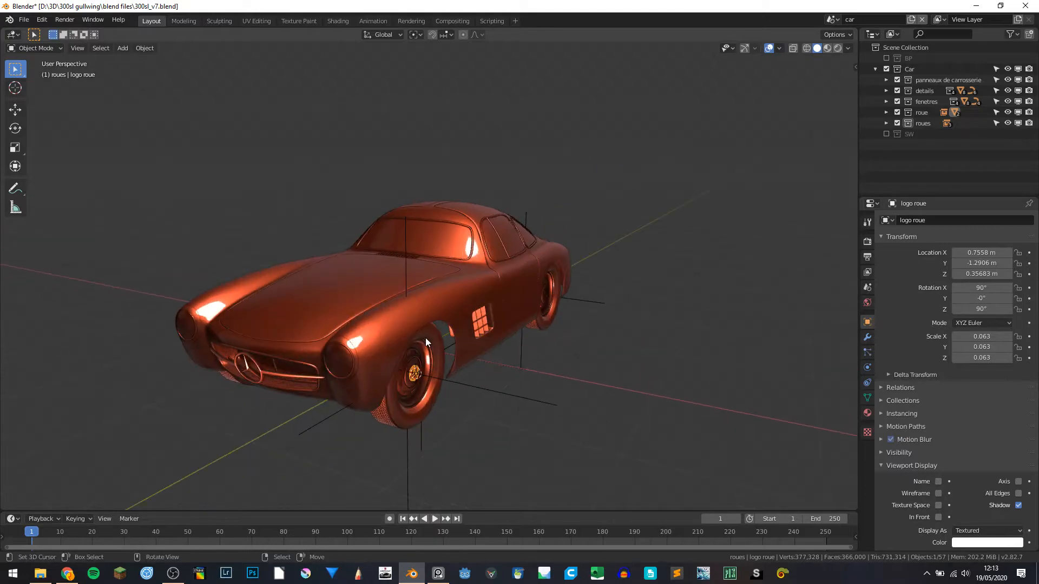
{"action": "left_click", "coordinate": [419, 413]}
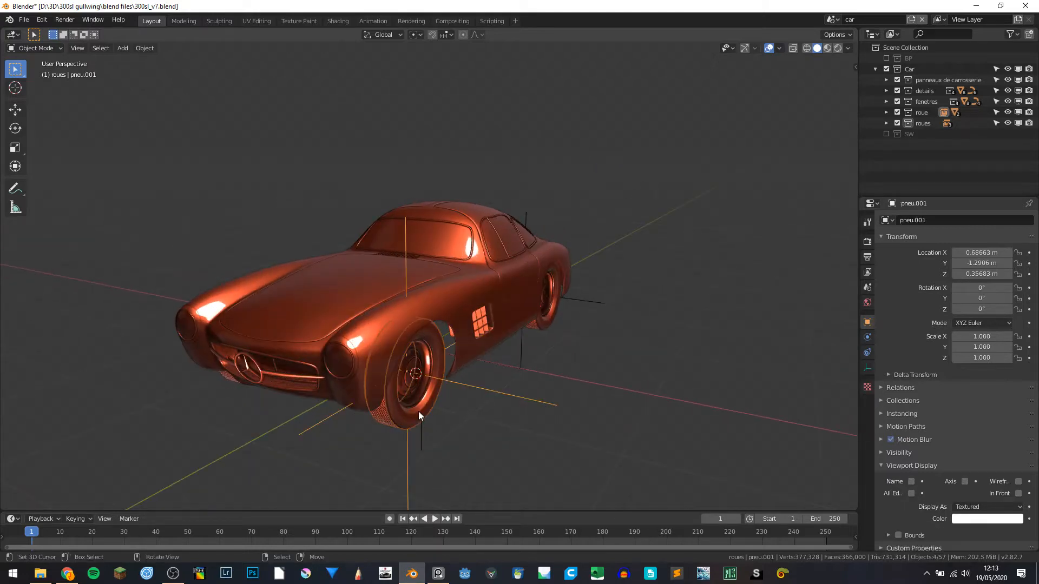
Switch to the pneu scene and save the file.
{"action": "left_click", "coordinate": [831, 20]}
{"action": "left_click", "coordinate": [855, 47]}
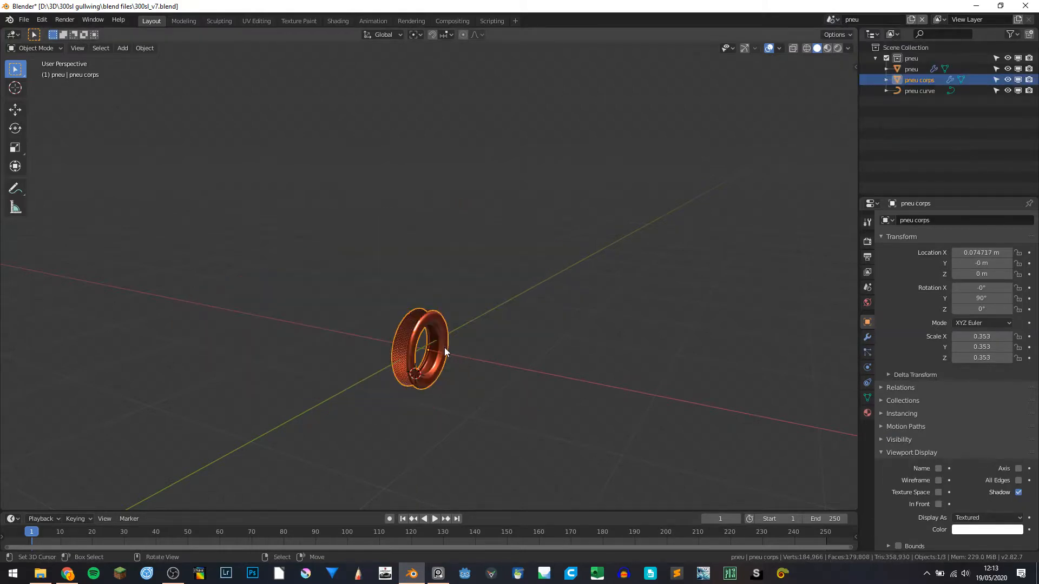
{"action": "middle_click_drag", "start_coordinate": [444, 347], "coordinate": [361, 321]}
{"action": "key", "text": "alt+a"}
{"action": "key", "text": "ctrl+s"}
{"action": "key", "text": "a"}
{"action": "key", "text": "KP_Decimal"}
{"action": "key", "text": "alt+a"}
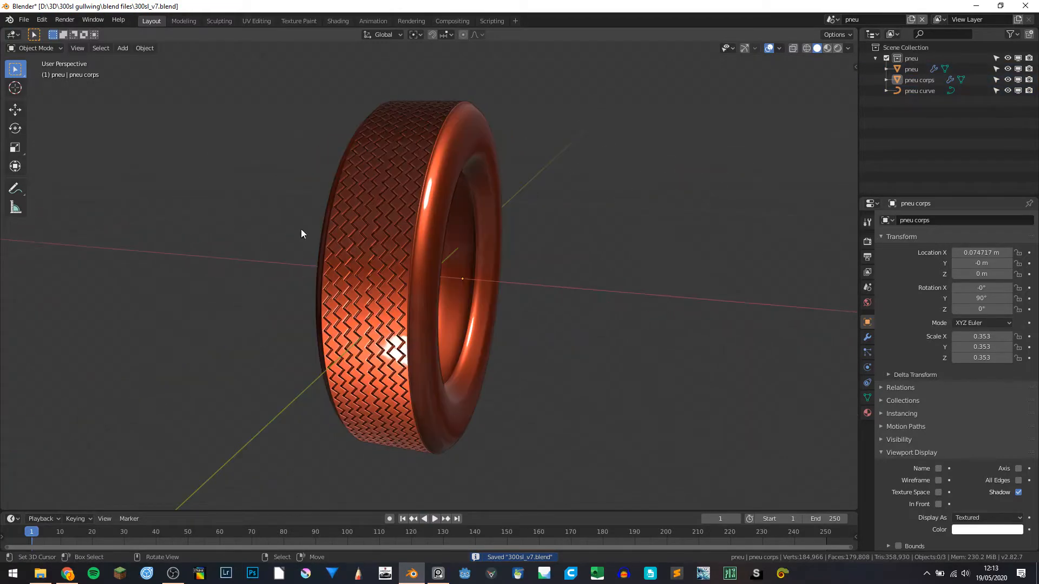
Switch to the reference image board and examine the tyre tread in the black-and-white front photo of the car.
{"action": "middle_click_drag", "start_coordinate": [353, 269], "coordinate": [271, 520]}
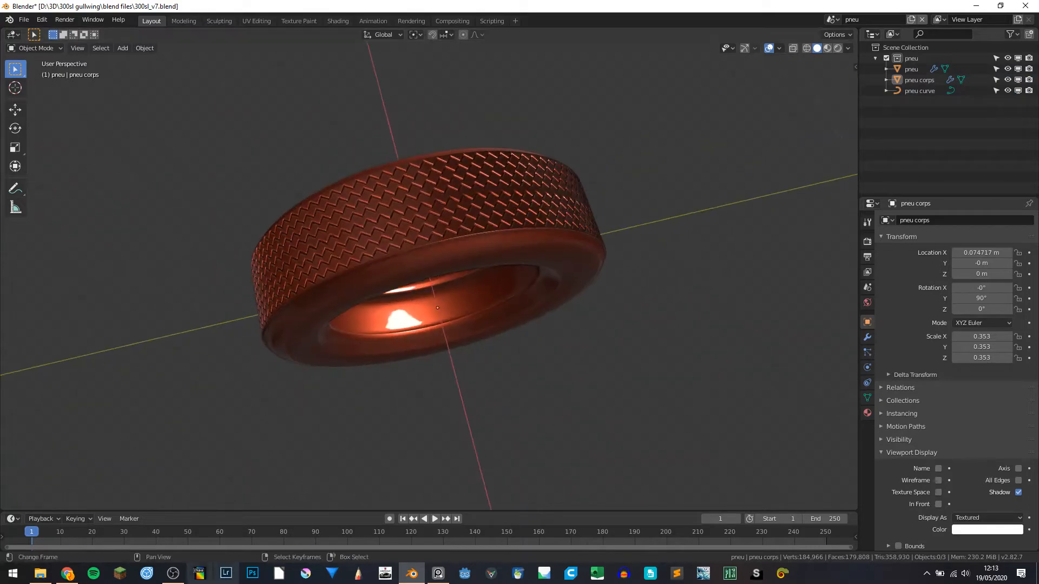
{"action": "left_click", "coordinate": [173, 574]}
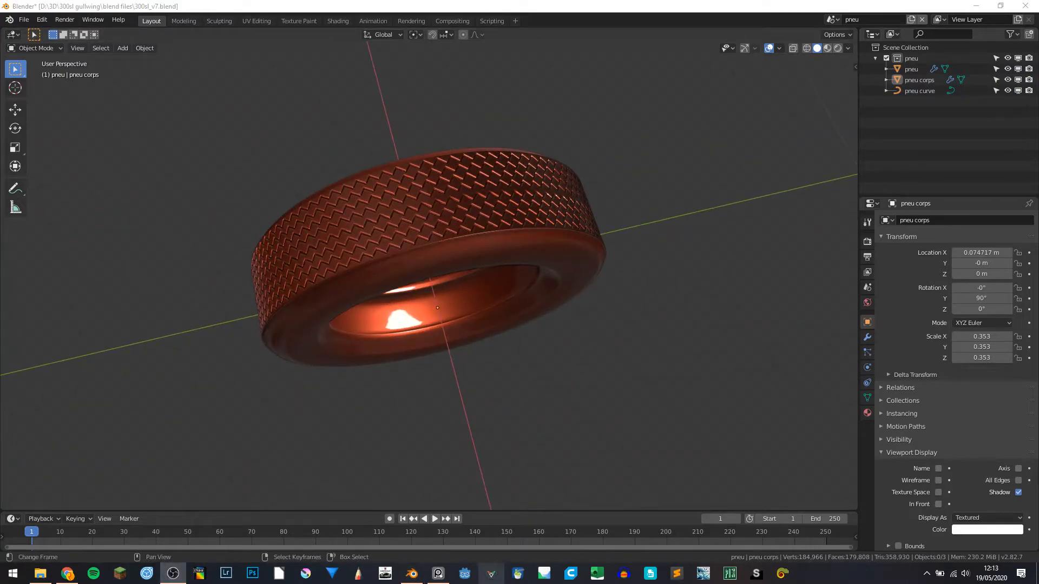
{"action": "left_click", "coordinate": [438, 574]}
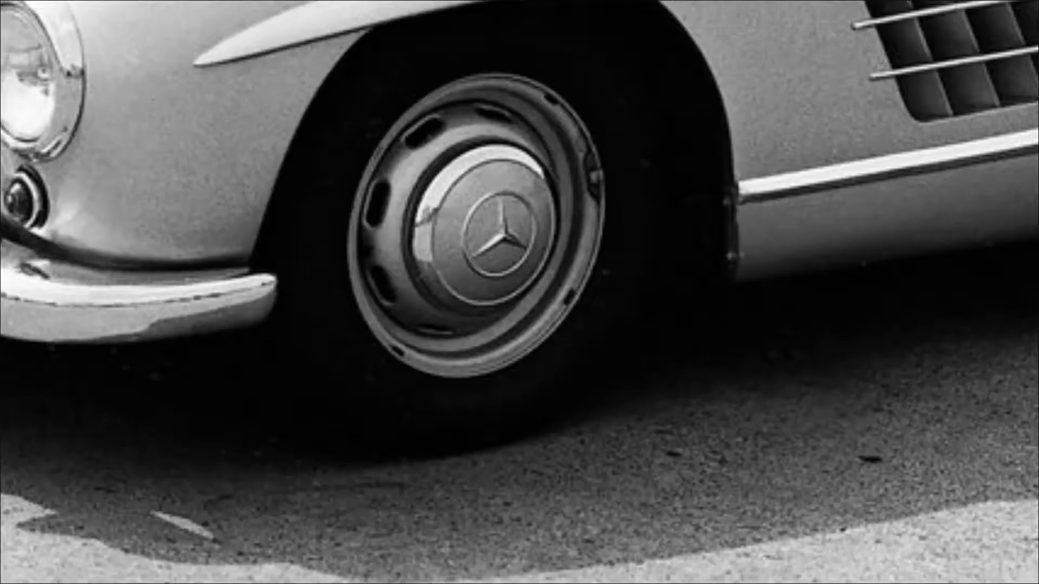
{"action": "scroll", "coordinate": [556, 271], "scroll_direction": "down", "scroll_amount": 12}
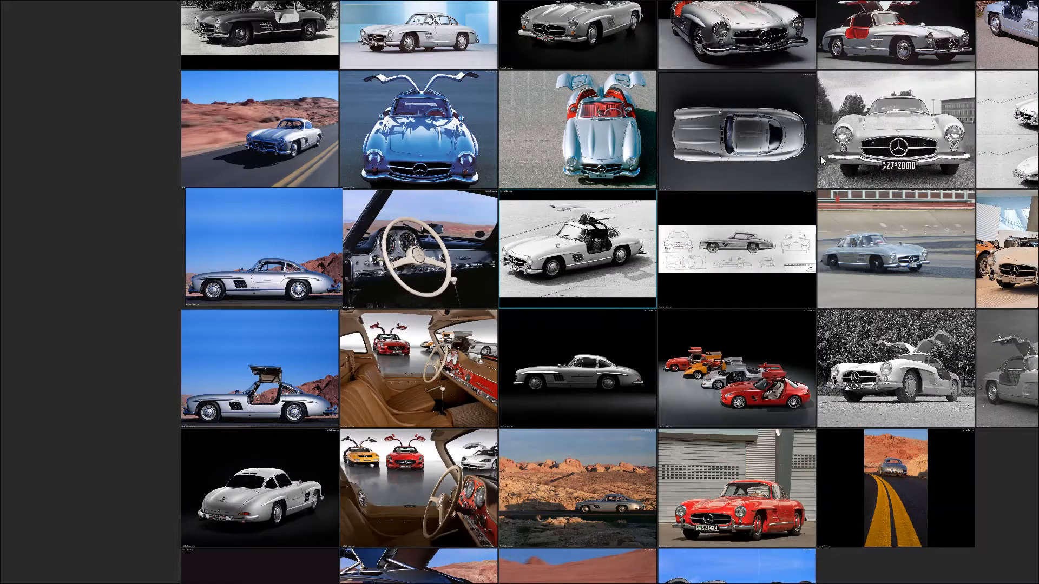
{"action": "middle_click_drag", "start_coordinate": [836, 179], "coordinate": [686, 288]}
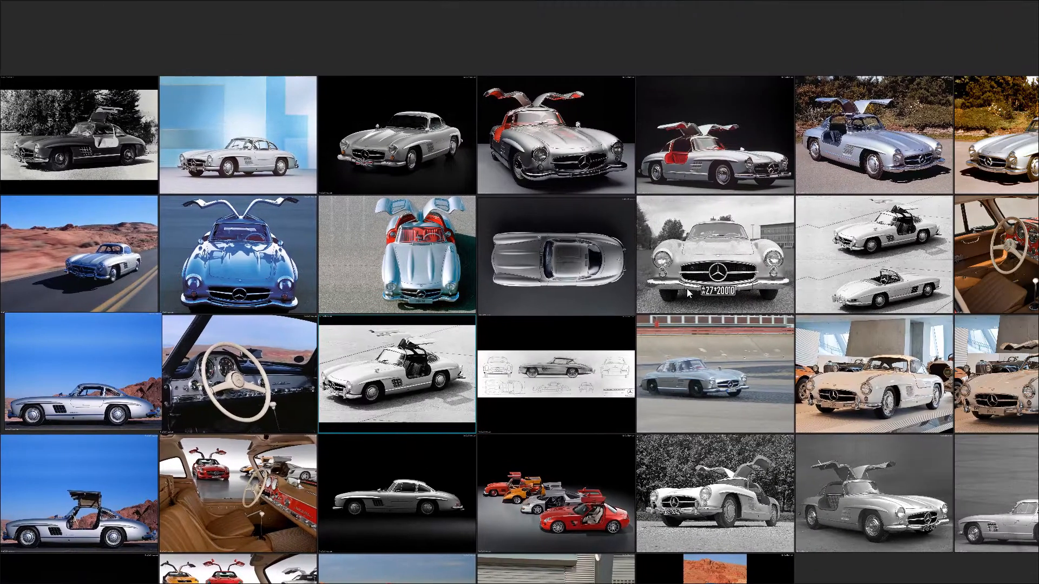
{"action": "middle_click_drag", "start_coordinate": [811, 177], "coordinate": [768, 191]}
{"action": "scroll", "coordinate": [533, 320], "scroll_direction": "up", "scroll_amount": 7}
{"action": "scroll", "coordinate": [533, 319], "scroll_direction": "up", "scroll_amount": 8}
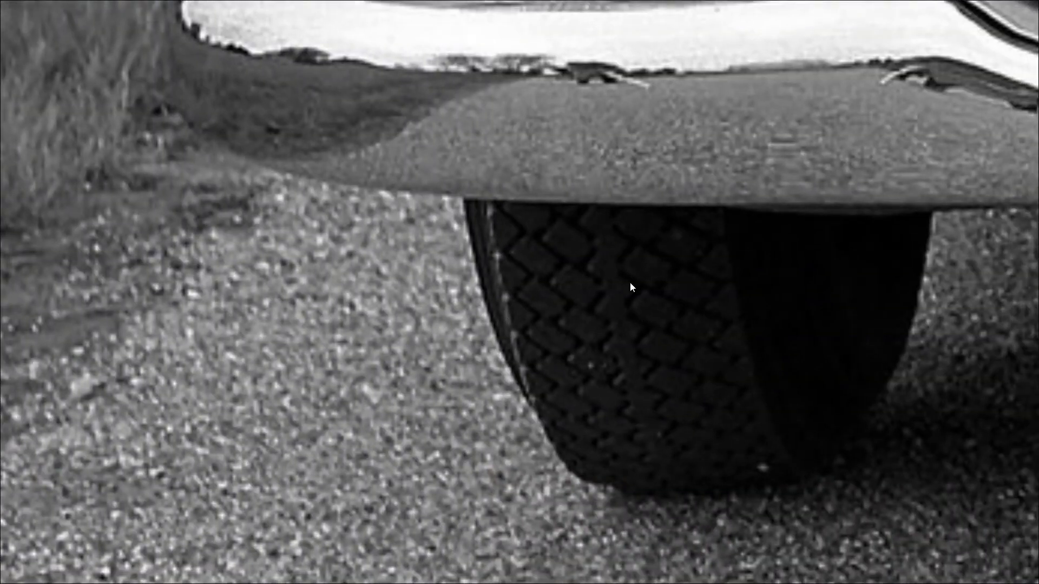
Return to Blender, clear the selection of the tyre body and save the file.
{"action": "key", "text": "alt+Tab"}
{"action": "middle_click_drag", "start_coordinate": [379, 236], "coordinate": [340, 260]}
{"action": "scroll", "coordinate": [340, 259], "scroll_direction": "up", "scroll_amount": 2}
{"action": "left_click", "coordinate": [354, 262]}
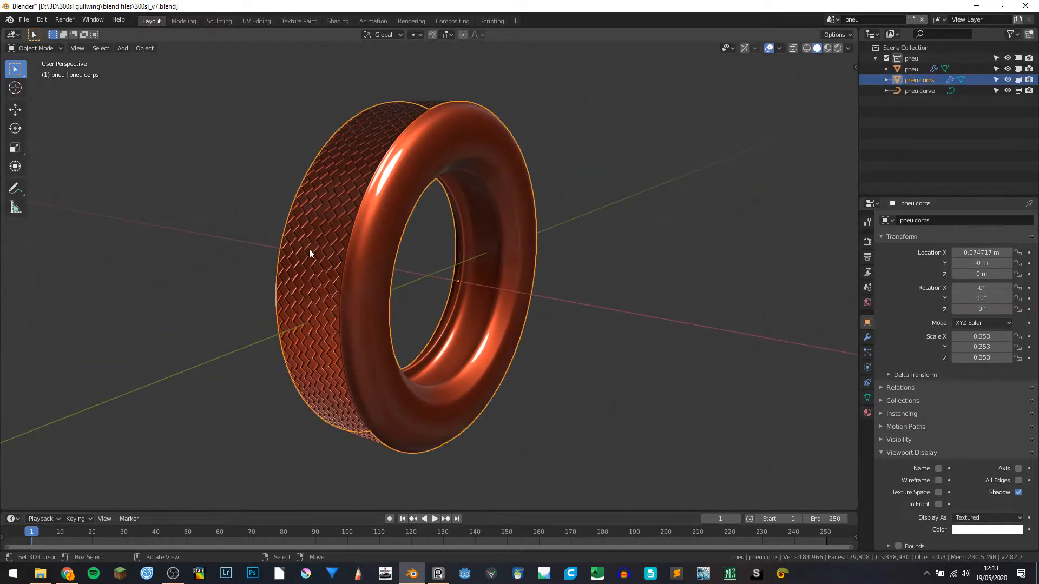
{"action": "right_click", "coordinate": [310, 249]}
{"action": "right_click", "coordinate": [356, 242]}
{"action": "middle_click_drag", "start_coordinate": [352, 255], "coordinate": [537, 274]}
{"action": "key", "text": "alt+a"}
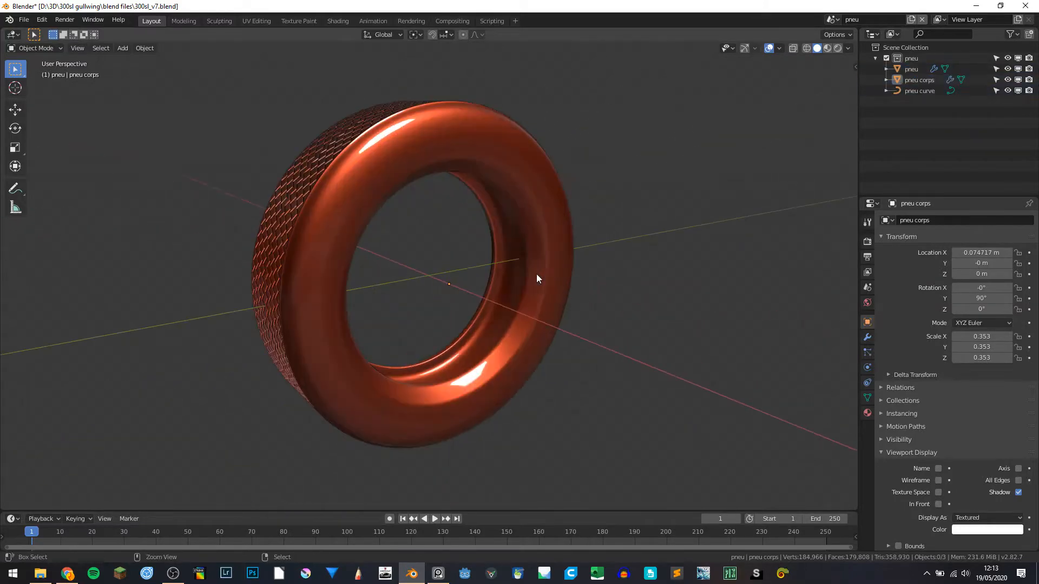
{"action": "key", "text": "ctrl+s"}
{"action": "middle_click_drag", "start_coordinate": [287, 262], "coordinate": [339, 304]}
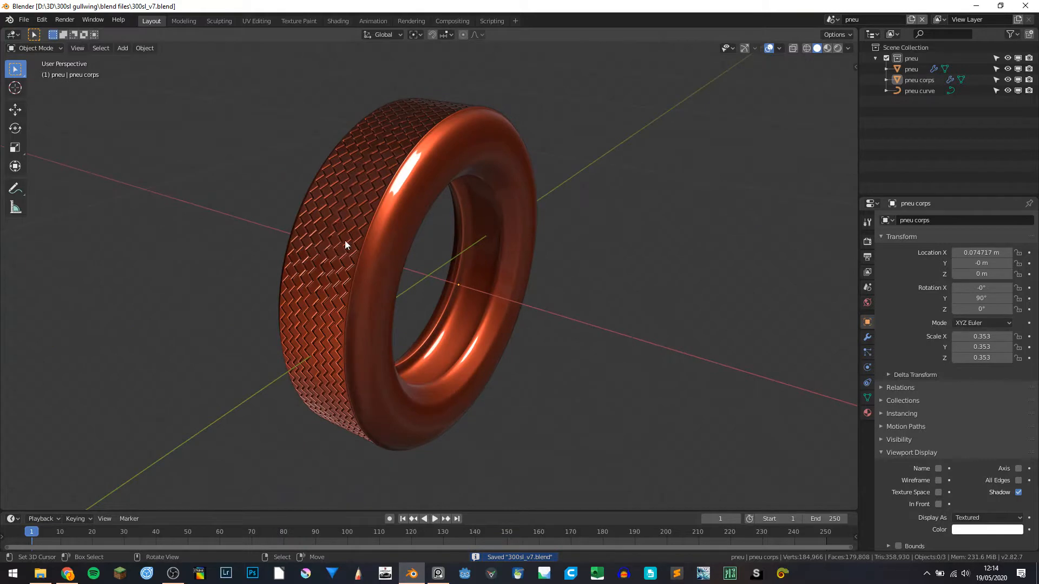
Examine the tyre's sidewall and zigzag tread grooves up close from several angles.
{"action": "scroll", "coordinate": [344, 243], "scroll_direction": "down", "scroll_amount": 5}
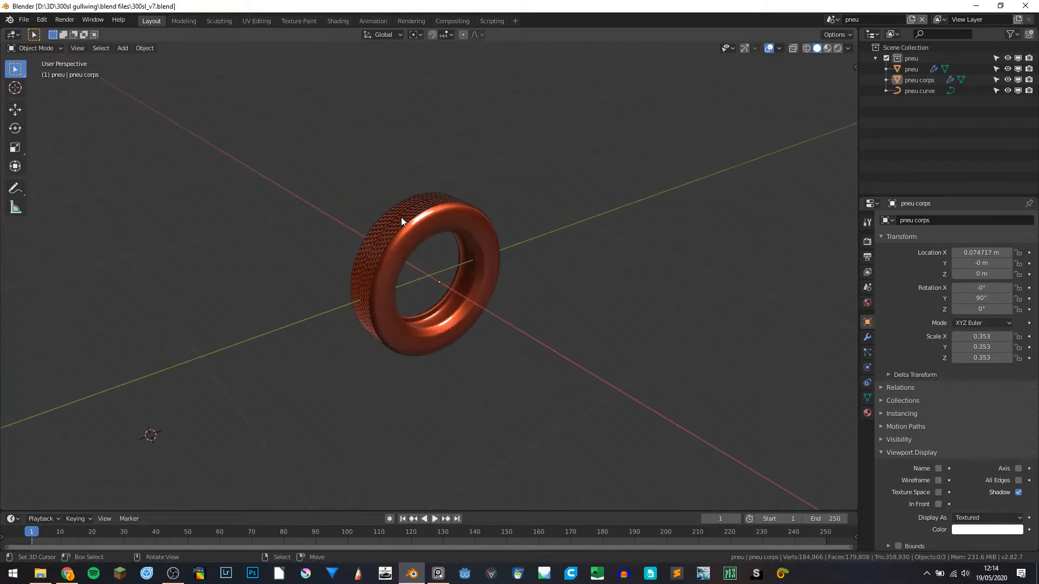
{"action": "middle_click_drag", "start_coordinate": [384, 280], "coordinate": [563, 273]}
{"action": "scroll", "coordinate": [444, 292], "scroll_direction": "up", "scroll_amount": 5}
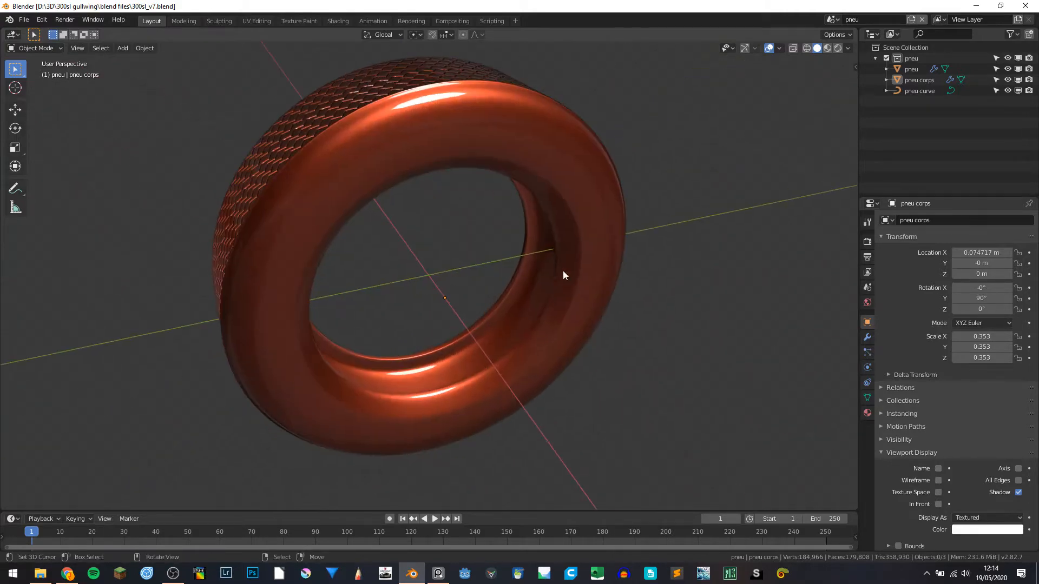
{"action": "middle_click_drag", "start_coordinate": [354, 139], "coordinate": [388, 203]}
{"action": "middle_click_drag", "start_coordinate": [450, 233], "coordinate": [382, 185]}
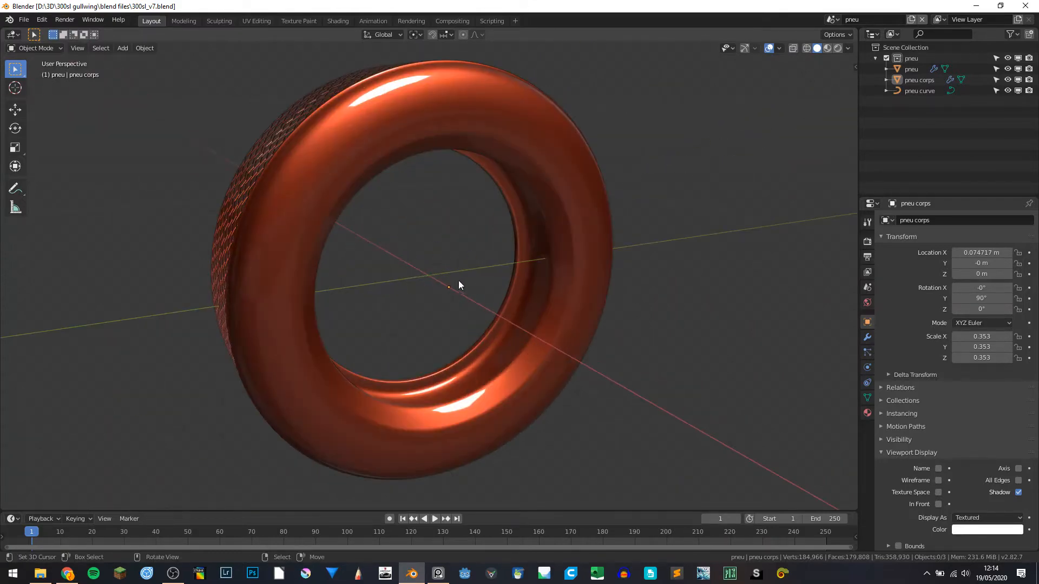
{"action": "middle_click_drag", "start_coordinate": [262, 290], "coordinate": [286, 279]}
{"action": "middle_click_drag", "start_coordinate": [347, 295], "coordinate": [355, 269]}
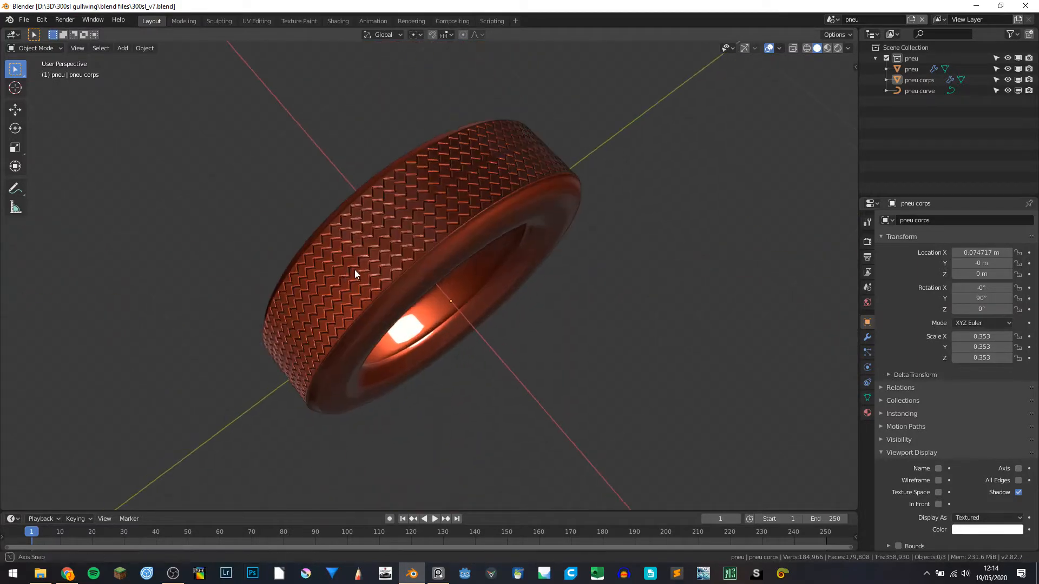
{"action": "scroll", "coordinate": [358, 270], "scroll_direction": "up", "scroll_amount": 8}
{"action": "scroll", "coordinate": [360, 273], "scroll_direction": "down", "scroll_amount": 6}
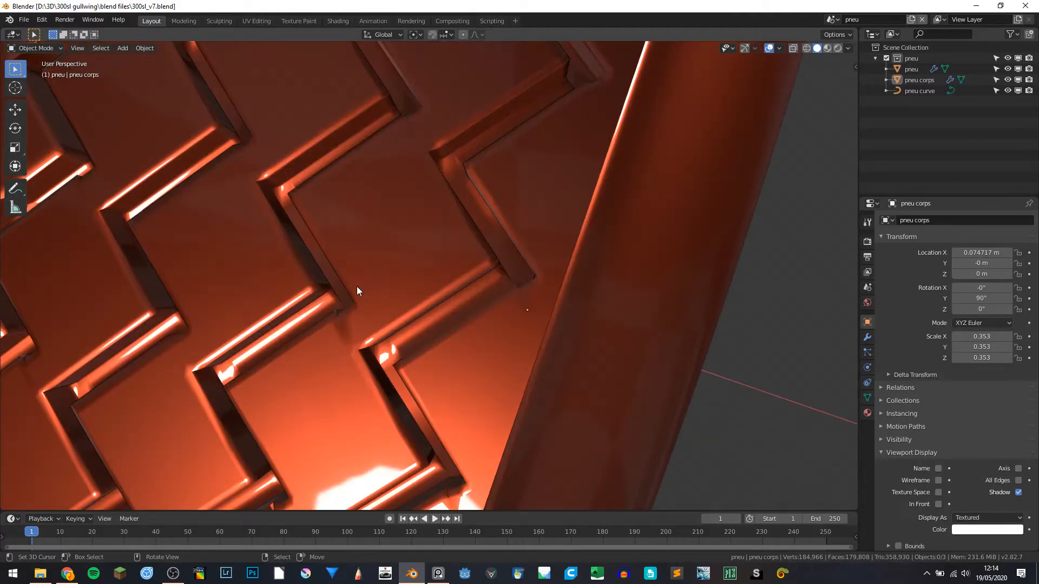
{"action": "scroll", "coordinate": [333, 250], "scroll_direction": "down", "scroll_amount": 6}
{"action": "scroll", "coordinate": [369, 197], "scroll_direction": "up", "scroll_amount": 3}
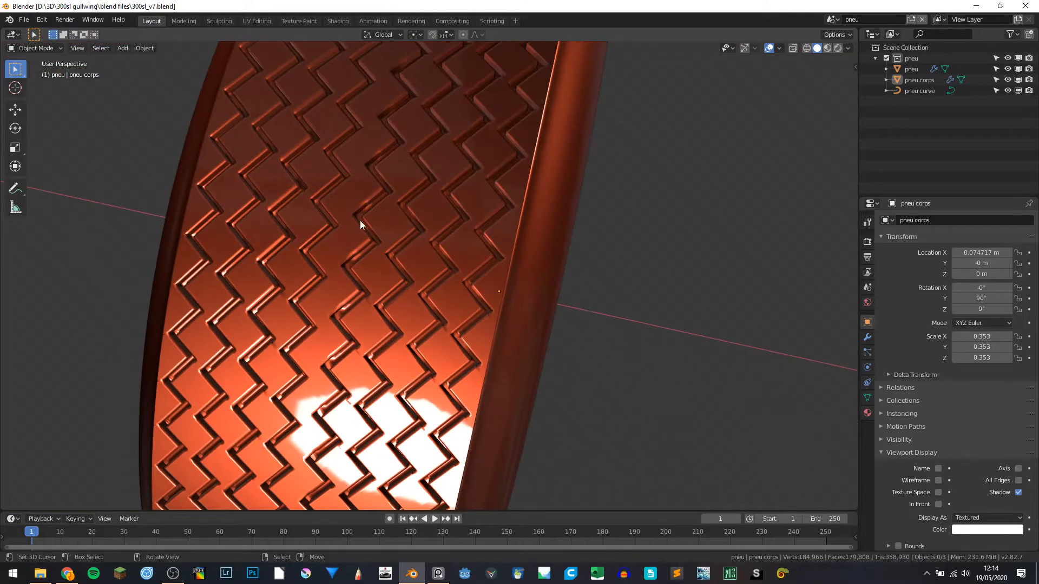
{"action": "mouse_move", "coordinate": [384, 282]}
{"action": "middle_mouse_down"}
{"action": "mouse_move", "coordinate": [415, 306]}
{"action": "mouse_move", "coordinate": [424, 277]}
{"action": "mouse_move", "coordinate": [366, 278]}
{"action": "mouse_move", "coordinate": [366, 287]}
{"action": "middle_mouse_up"}
{"action": "scroll", "coordinate": [414, 278], "scroll_direction": "down", "scroll_amount": 6}
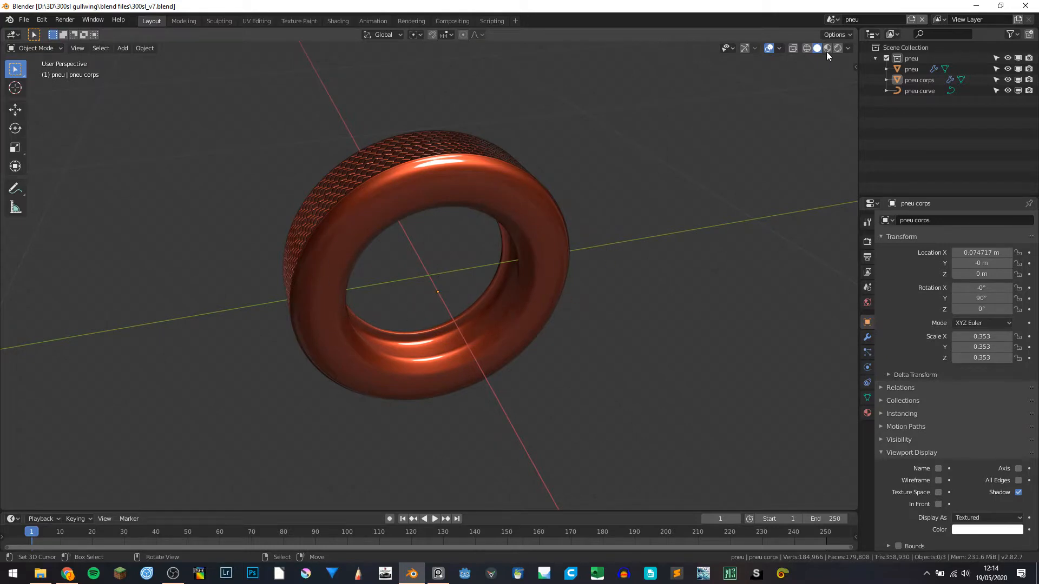
Switch back to the car scene.
{"action": "left_click", "coordinate": [835, 24]}
{"action": "left_click", "coordinate": [860, 33]}
{"action": "scroll", "coordinate": [388, 274], "scroll_direction": "down", "scroll_amount": 8}
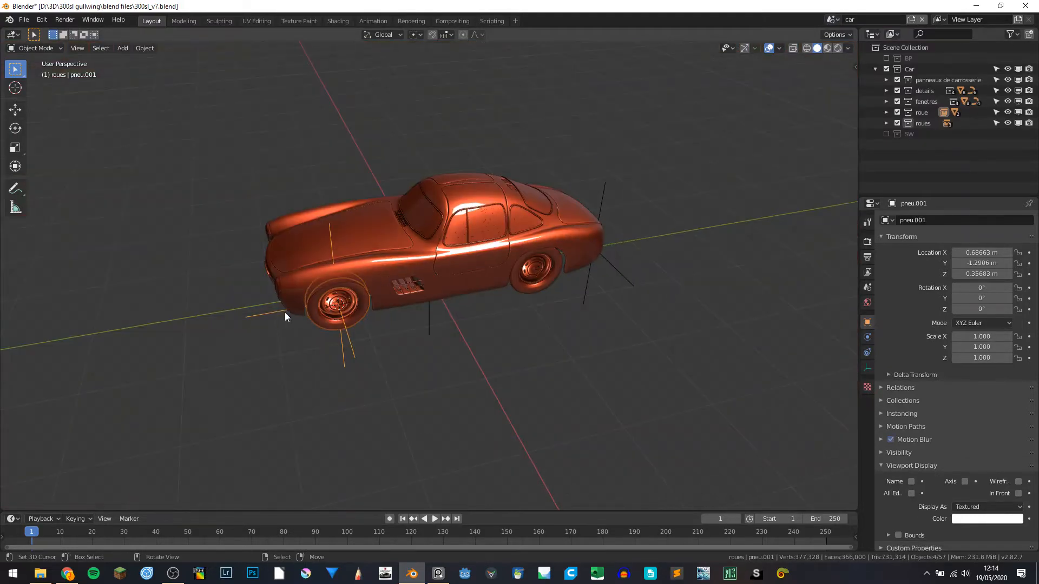
Examine how the car's wheels are instanced by selecting different wheels in turn.
{"action": "left_click", "coordinate": [337, 310]}
{"action": "right_click", "coordinate": [515, 277]}
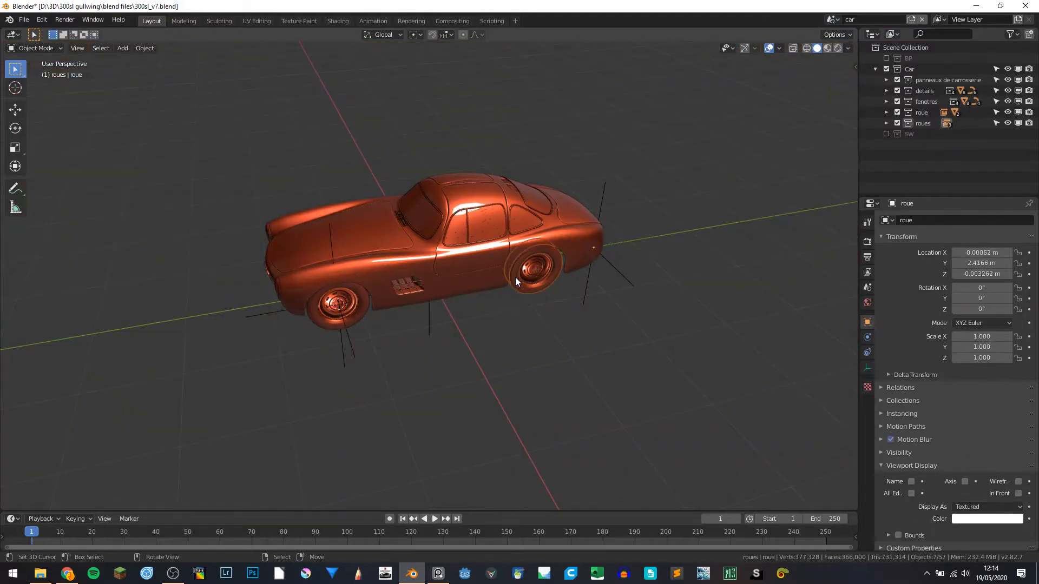
{"action": "middle_click_drag", "start_coordinate": [552, 245], "coordinate": [528, 249]}
{"action": "scroll", "coordinate": [550, 293], "scroll_direction": "up", "scroll_amount": 3}
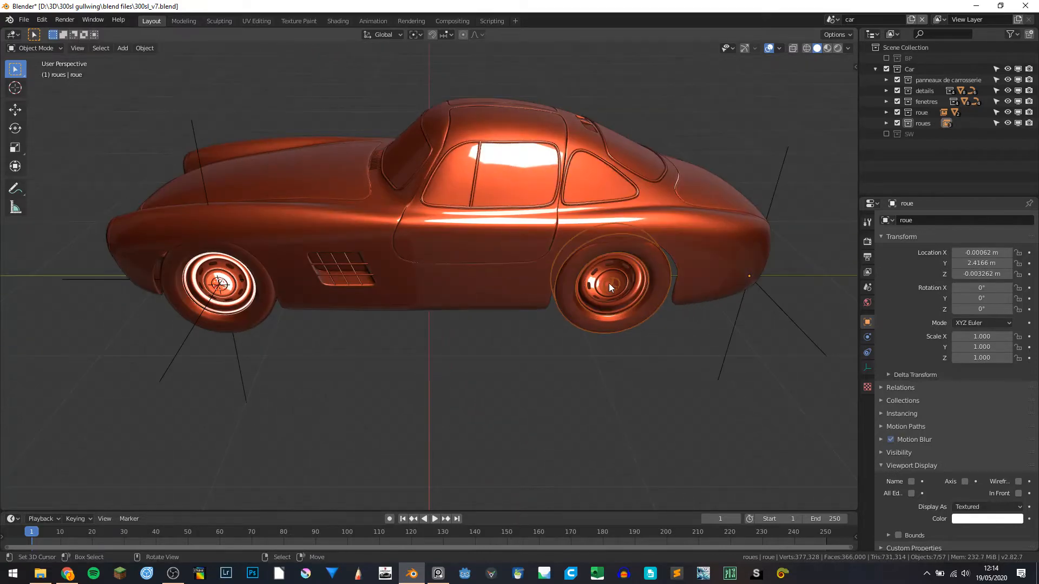
{"action": "middle_click_drag", "start_coordinate": [609, 284], "coordinate": [470, 254]}
{"action": "left_click", "coordinate": [471, 255]}
{"action": "left_click", "coordinate": [560, 259]}
{"action": "middle_click_drag", "start_coordinate": [560, 259], "coordinate": [292, 272]}
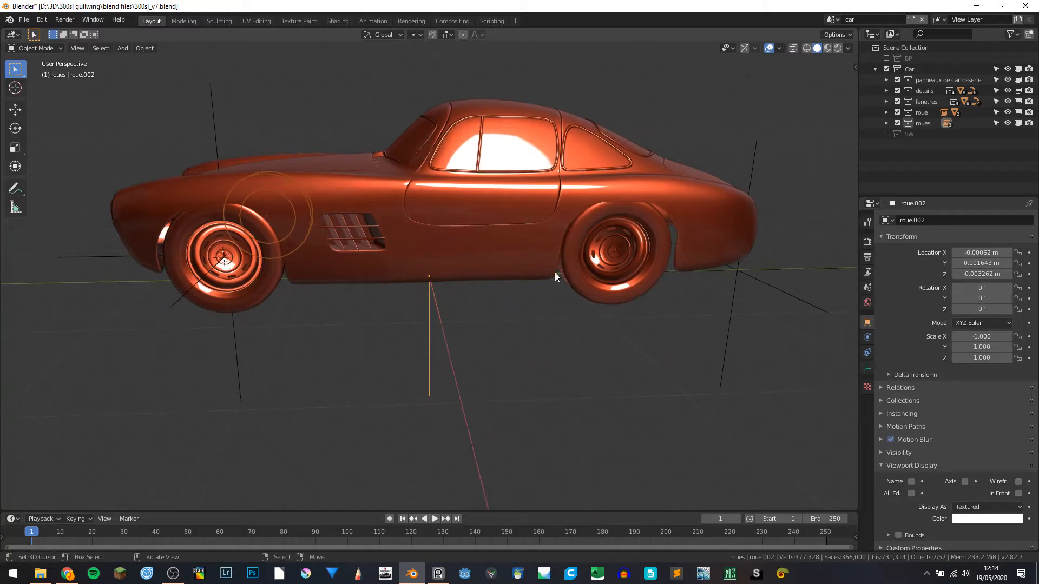
Try deleting the near-side rear wheel instance and moving it away from the car, reverting each change.
{"action": "left_click", "coordinate": [613, 266]}
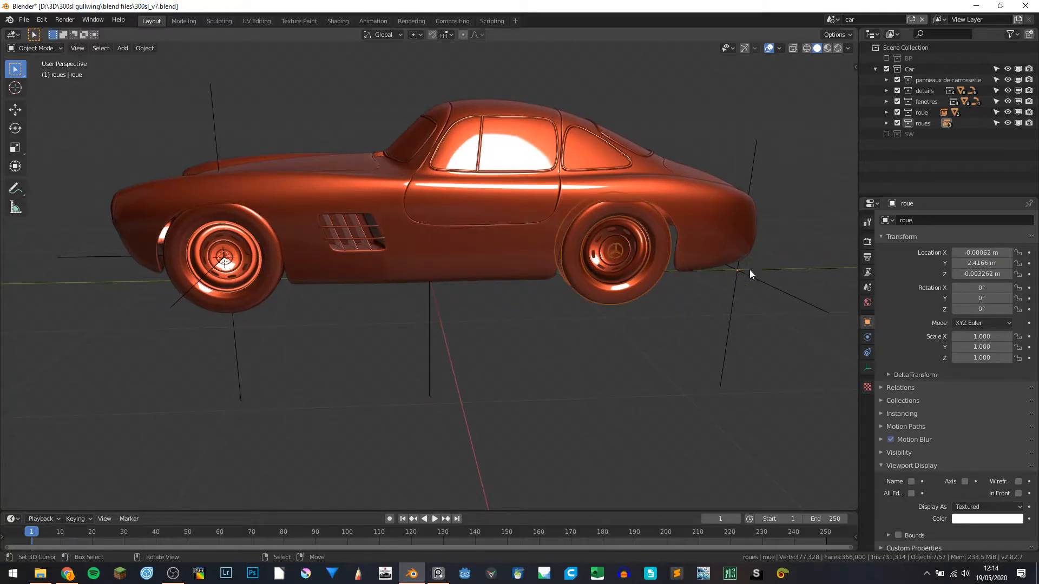
{"action": "key", "text": "Delete"}
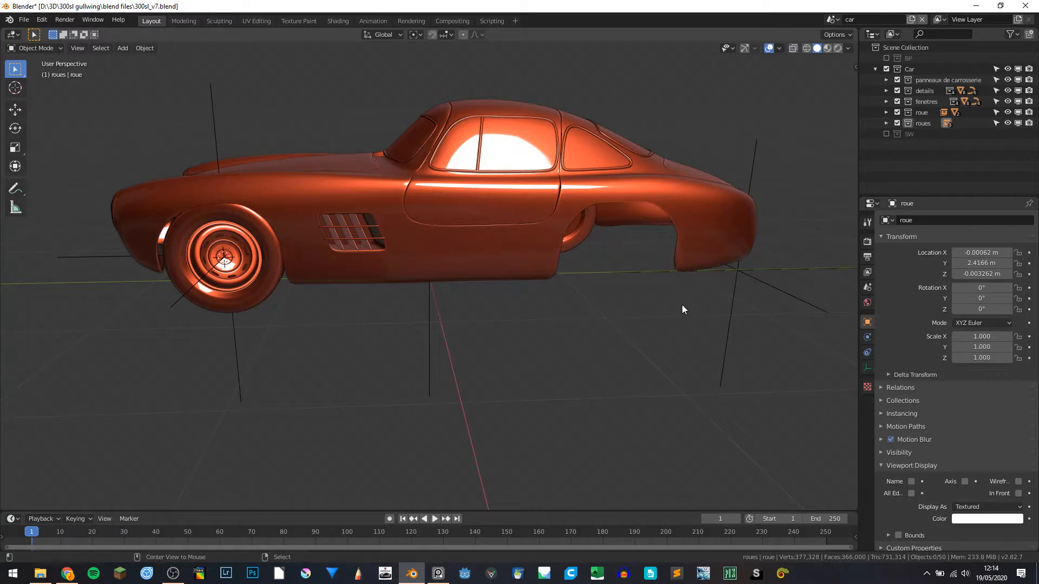
{"action": "key", "text": "ctrl+z"}
{"action": "key", "text": "g"}
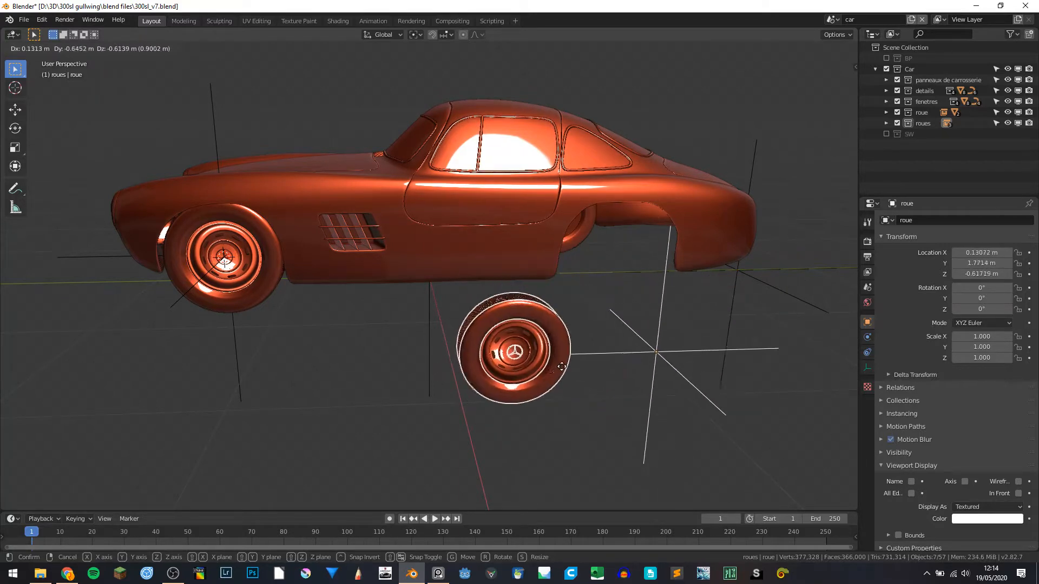
{"action": "right_click", "coordinate": [590, 351]}
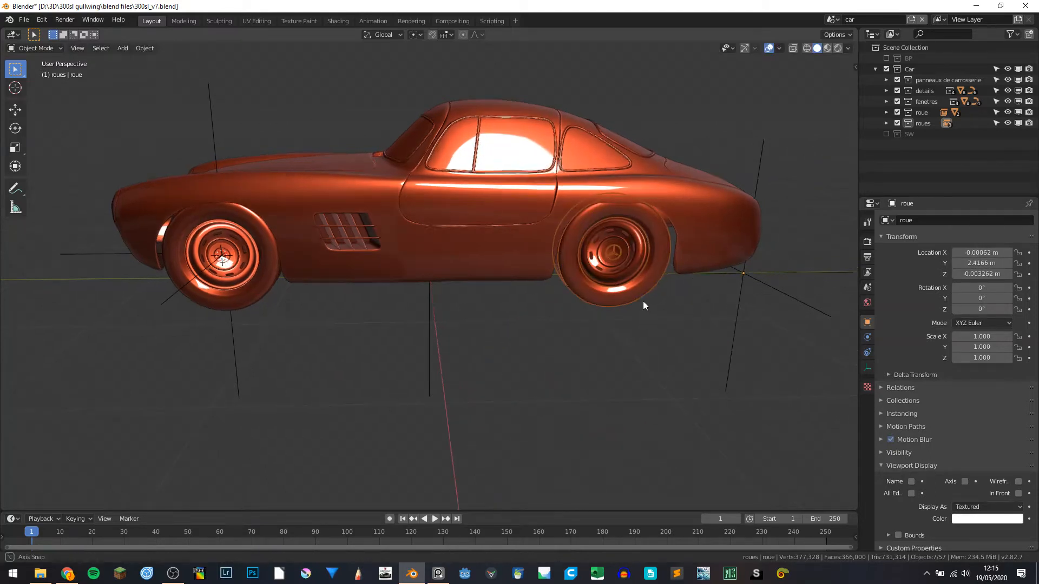
Try adding a collection instance of roue and moving it beside the car, and delete the extra instance.
{"action": "key", "text": "shift+a"}
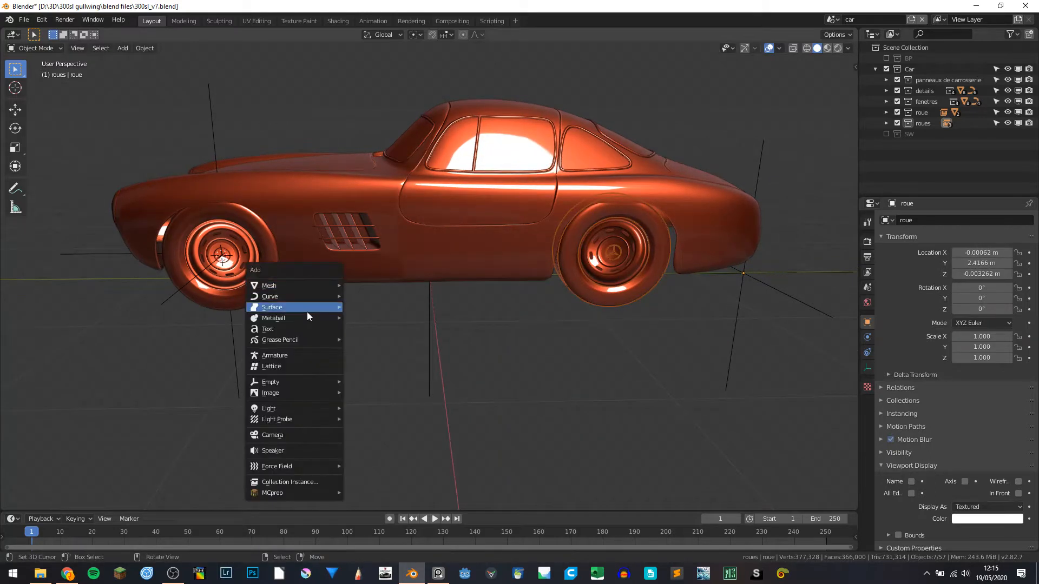
{"action": "left_click", "coordinate": [317, 482]}
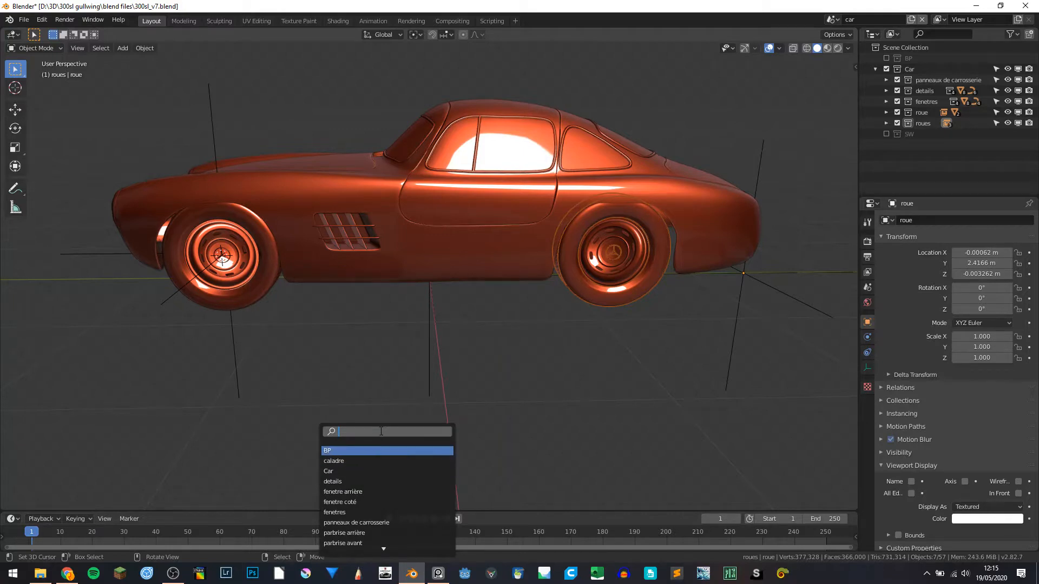
{"action": "type", "text": "roue"}
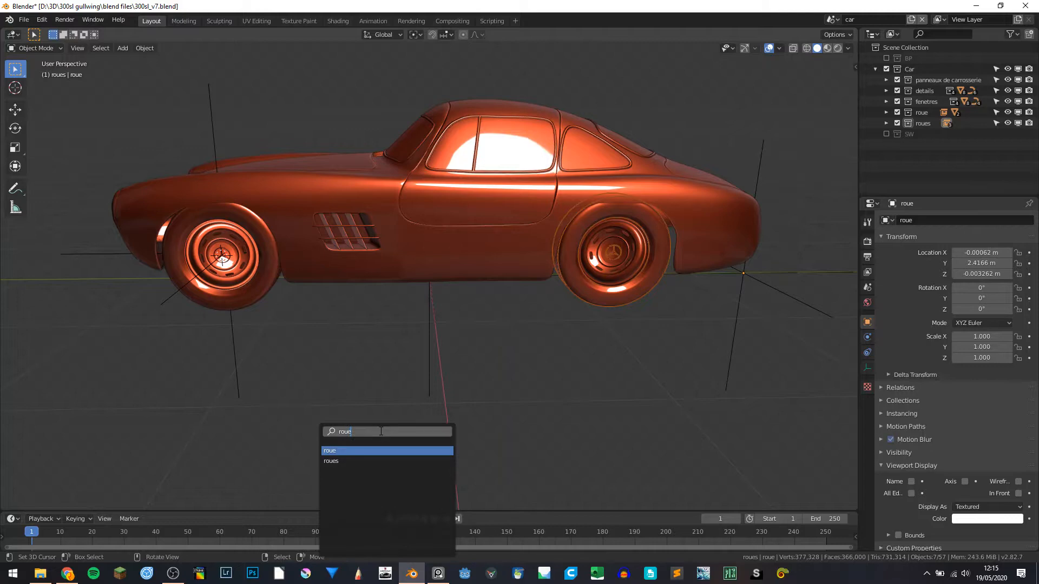
{"action": "key", "text": "Return"}
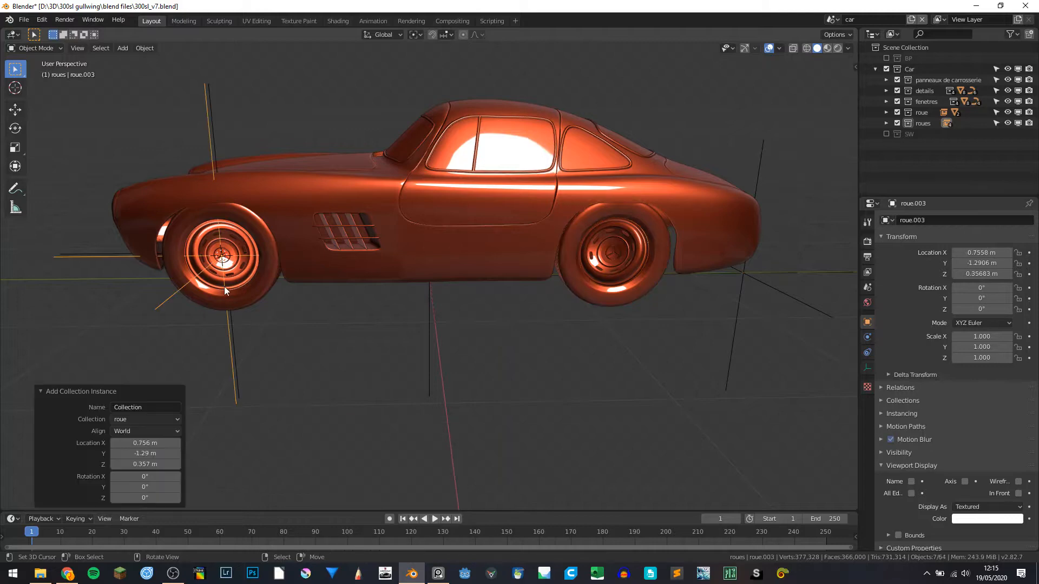
{"action": "key", "text": "g"}
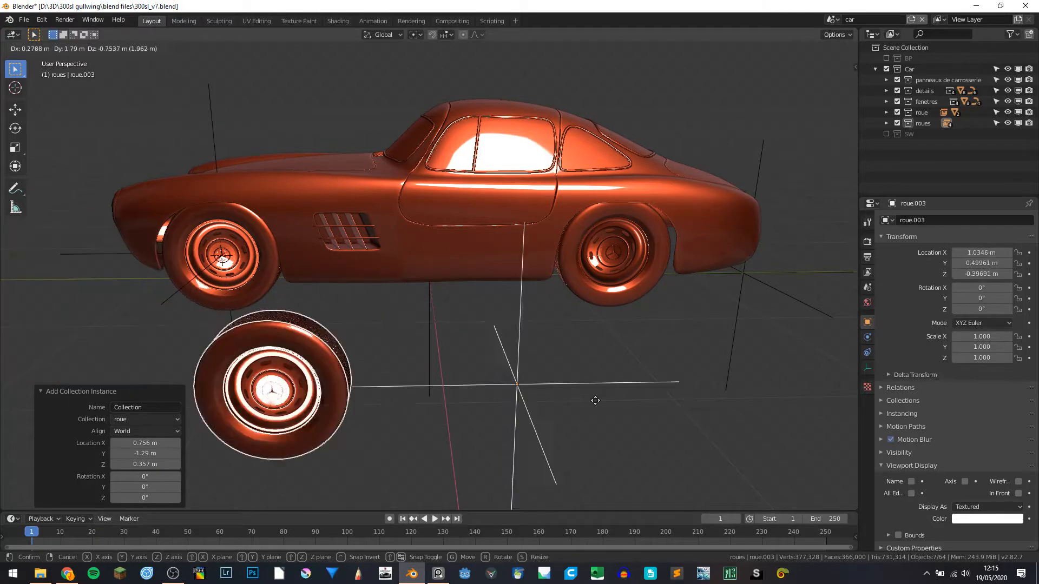
{"action": "right_click", "coordinate": [529, 350]}
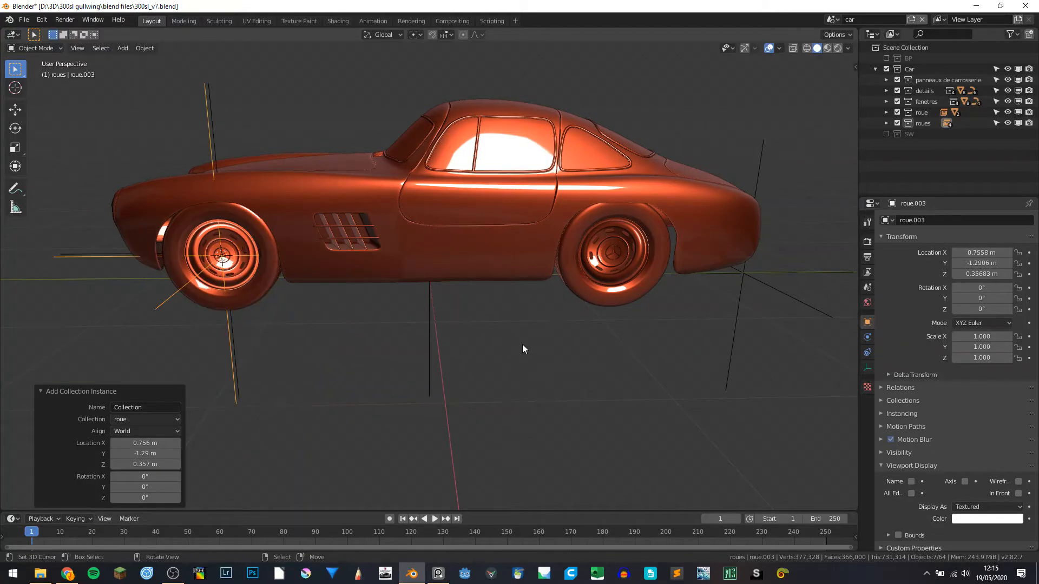
{"action": "key", "text": "Delete"}
Examine the rear wheel instances on both sides of the car, selecting each one to compare their orientation.
{"action": "scroll", "coordinate": [522, 344], "scroll_direction": "down", "scroll_amount": 5}
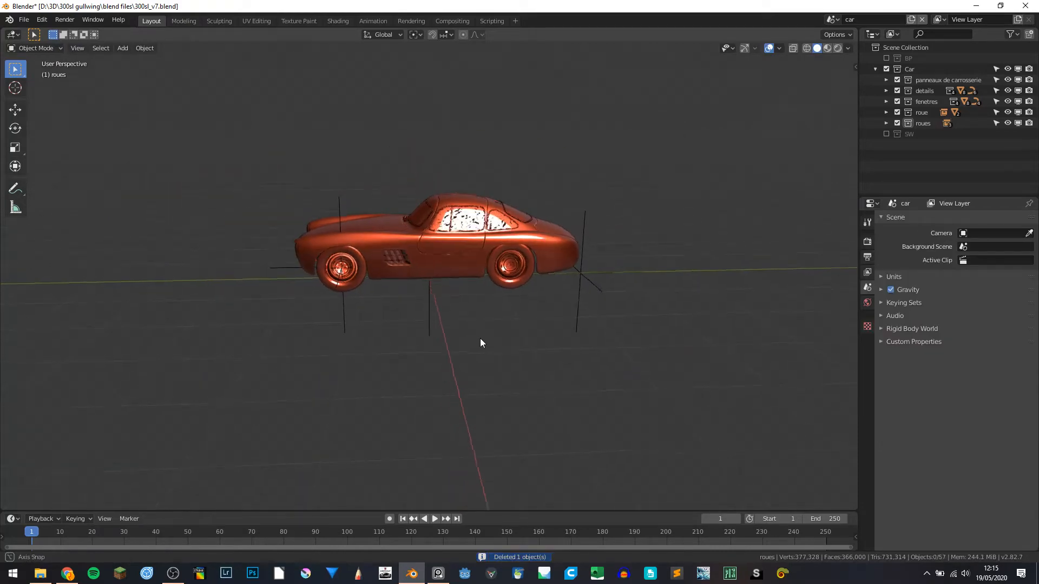
{"action": "middle_click_drag", "start_coordinate": [481, 343], "coordinate": [581, 327]}
{"action": "scroll", "coordinate": [433, 260], "scroll_direction": "up", "scroll_amount": 3}
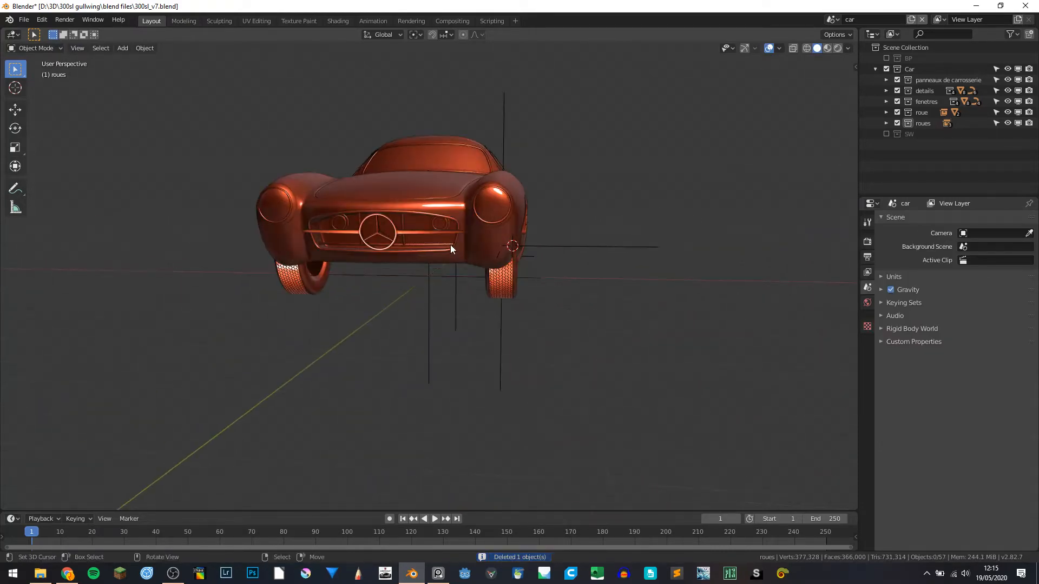
{"action": "middle_click_drag", "start_coordinate": [450, 249], "coordinate": [423, 236]}
{"action": "left_click", "coordinate": [551, 258]}
{"action": "middle_click_drag", "start_coordinate": [573, 267], "coordinate": [401, 284]}
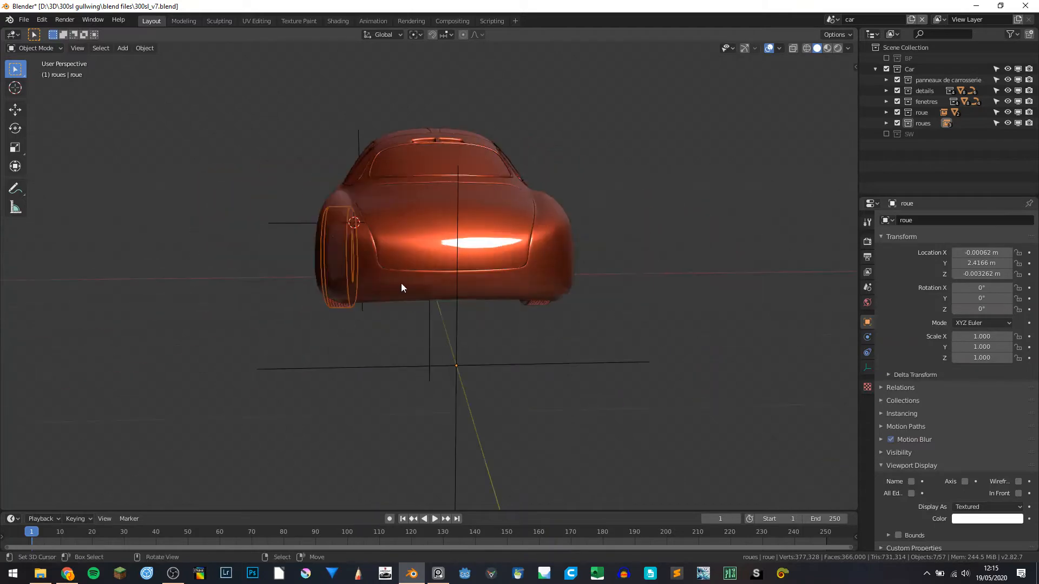
{"action": "left_click", "coordinate": [527, 308]}
{"action": "middle_click_drag", "start_coordinate": [608, 306], "coordinate": [371, 254]}
{"action": "scroll", "coordinate": [536, 301], "scroll_direction": "down", "scroll_amount": 3}
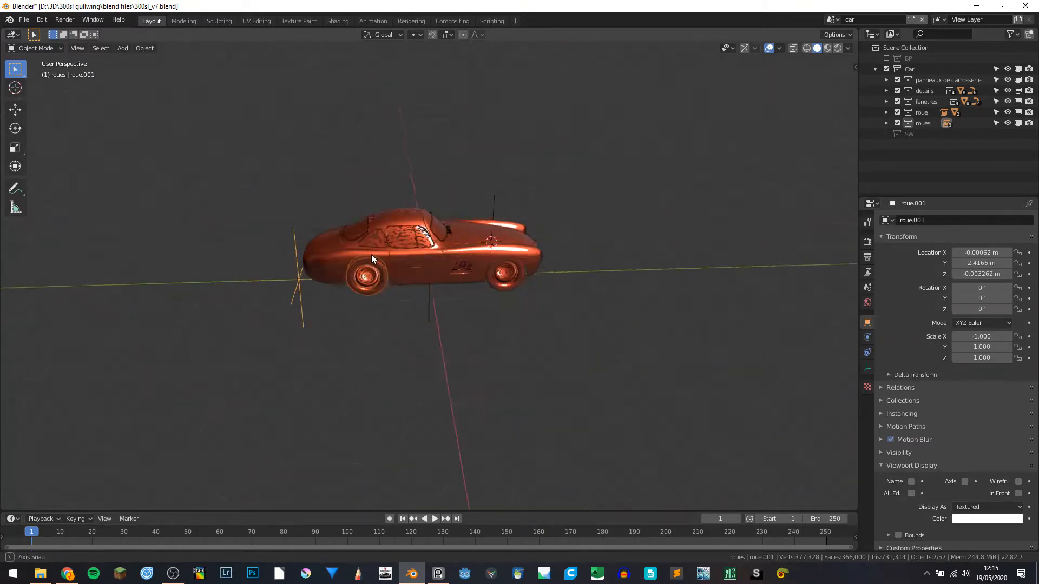
{"action": "scroll", "coordinate": [427, 272], "scroll_direction": "up", "scroll_amount": 4}
{"action": "middle_click_drag", "start_coordinate": [429, 274], "coordinate": [517, 255]}
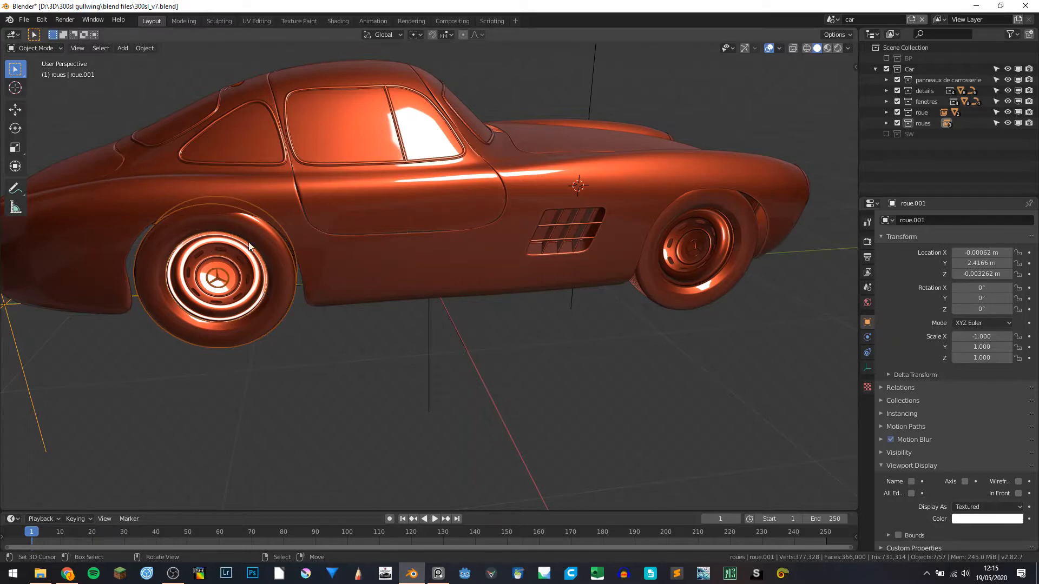
{"action": "mouse_move", "coordinate": [465, 286]}
{"action": "middle_mouse_down"}
{"action": "mouse_move", "coordinate": [438, 292]}
{"action": "mouse_move", "coordinate": [401, 276]}
{"action": "mouse_move", "coordinate": [457, 277]}
{"action": "middle_mouse_up"}
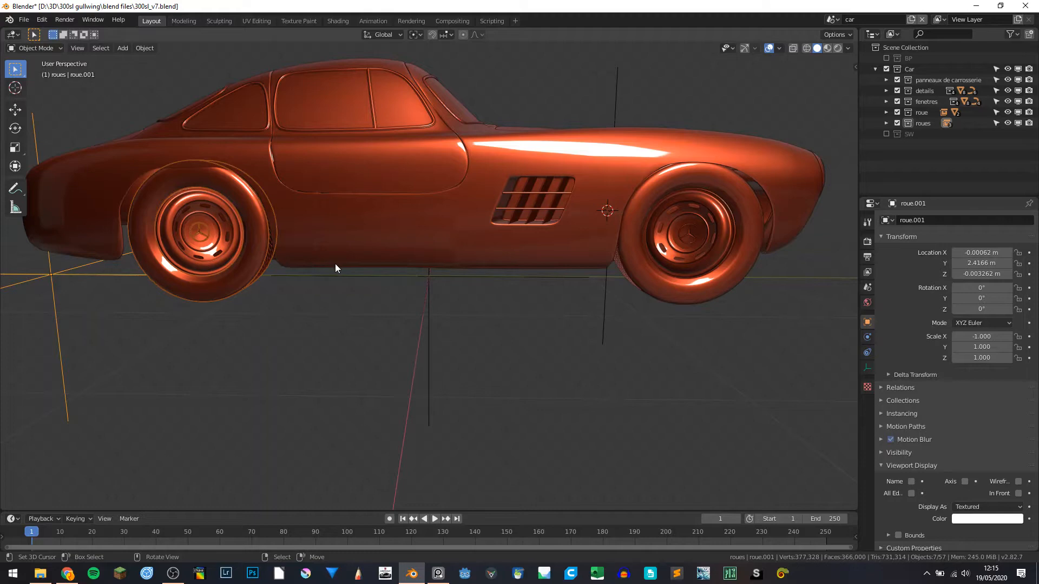
{"action": "middle_click_drag", "start_coordinate": [336, 266], "coordinate": [401, 209]}
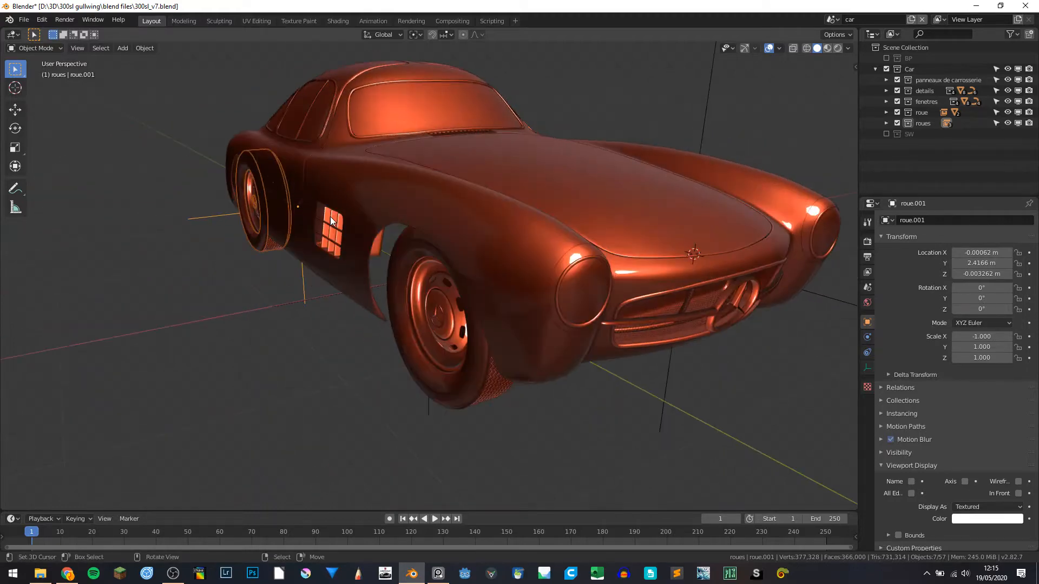
Compare the wheel instances' transforms by selecting both rear wheels and the mirrored front wheel in turn.
{"action": "middle_click_drag", "start_coordinate": [536, 212], "coordinate": [579, 236]}
{"action": "left_click", "coordinate": [656, 248]}
{"action": "scroll", "coordinate": [606, 250], "scroll_direction": "down", "scroll_amount": 4}
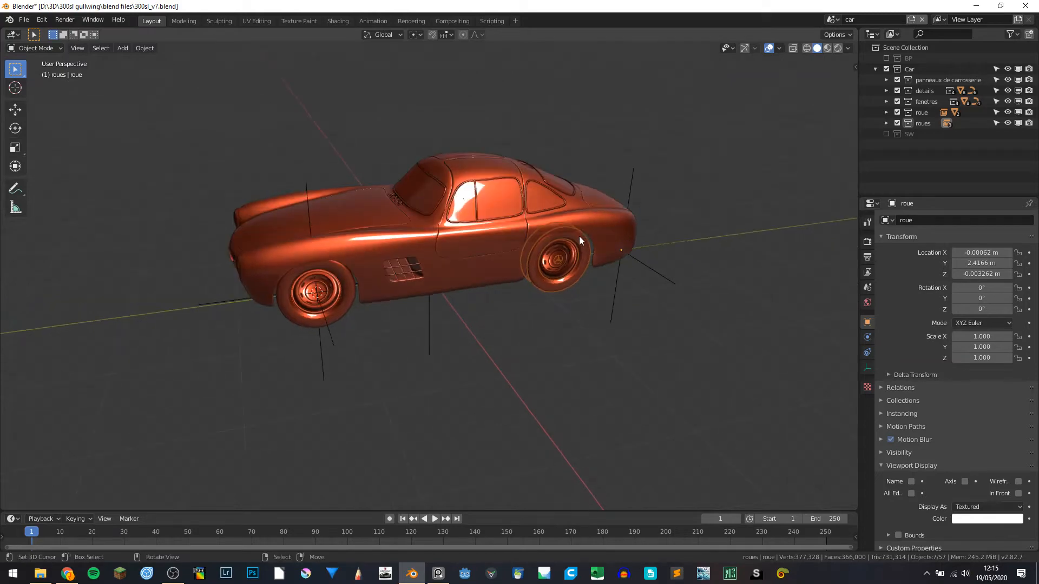
{"action": "middle_click_drag", "start_coordinate": [384, 196], "coordinate": [541, 209]}
{"action": "left_click", "coordinate": [310, 256]}
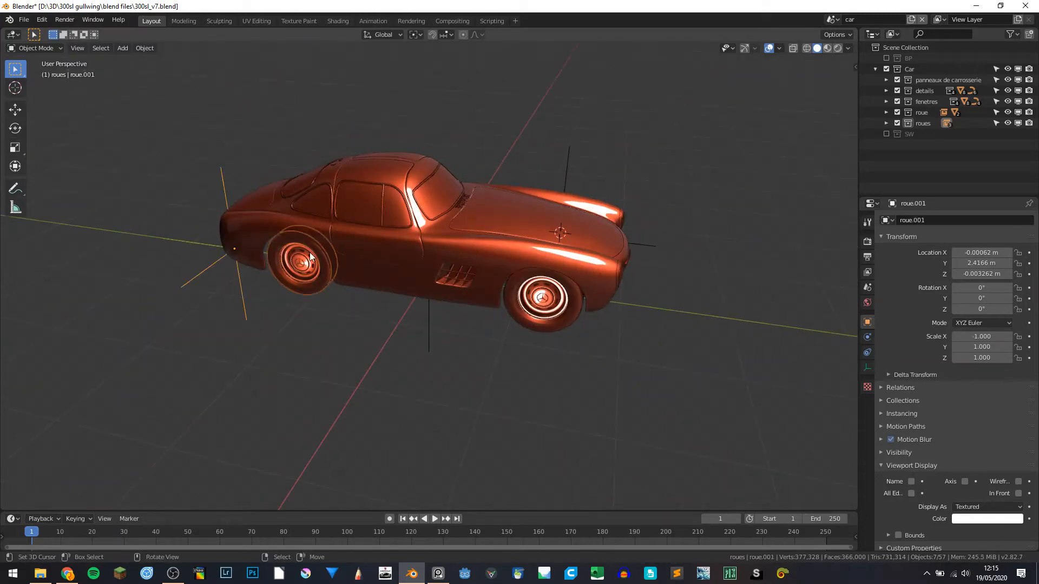
{"action": "left_click", "coordinate": [560, 309]}
{"action": "middle_click_drag", "start_coordinate": [560, 310], "coordinate": [442, 330]}
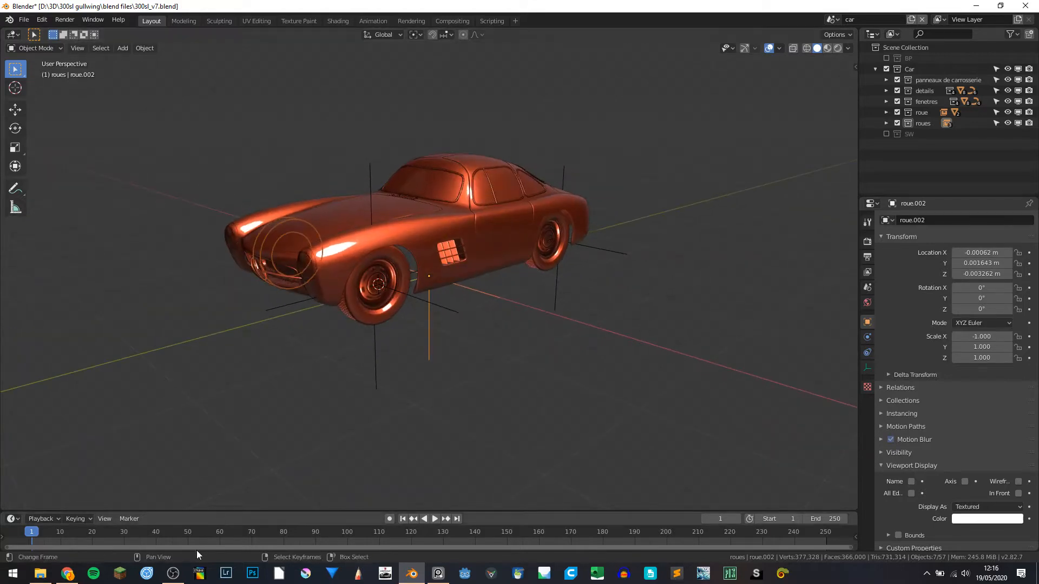
{"action": "left_click", "coordinate": [175, 573]}
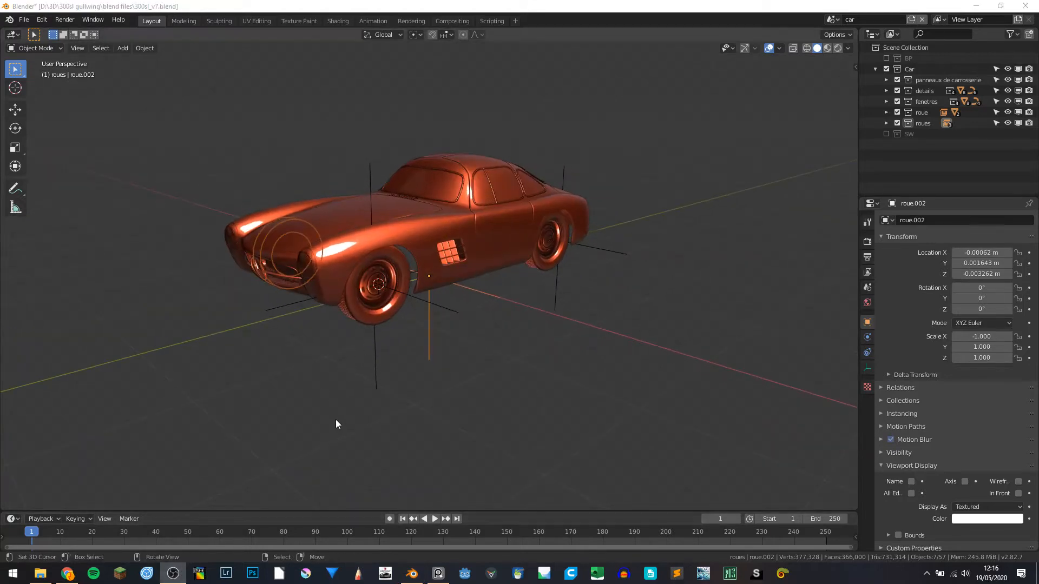
{"action": "middle_click_drag", "start_coordinate": [413, 299], "coordinate": [487, 270]}
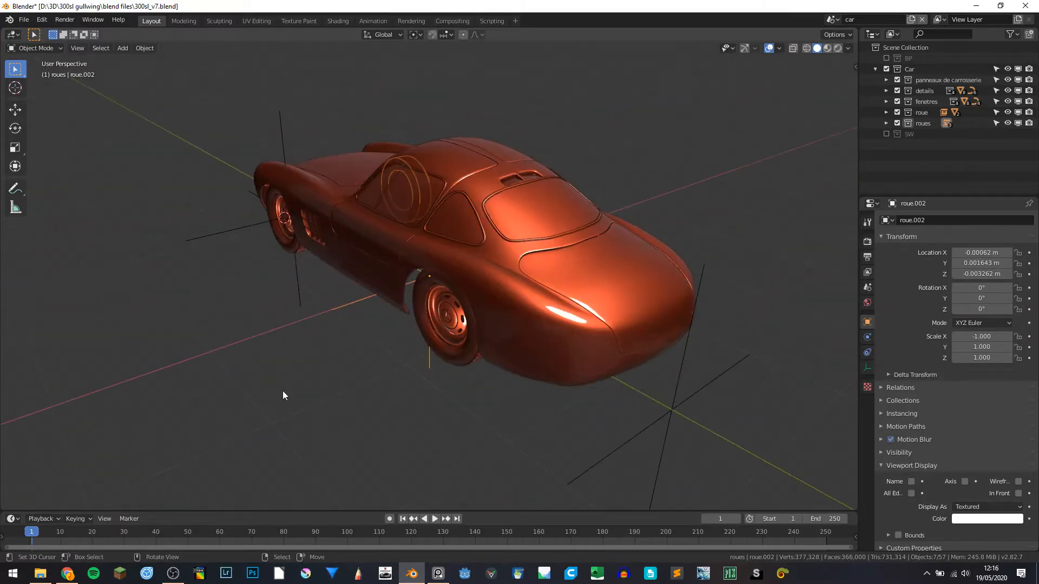
{"action": "middle_click_drag", "start_coordinate": [438, 244], "coordinate": [351, 260]}
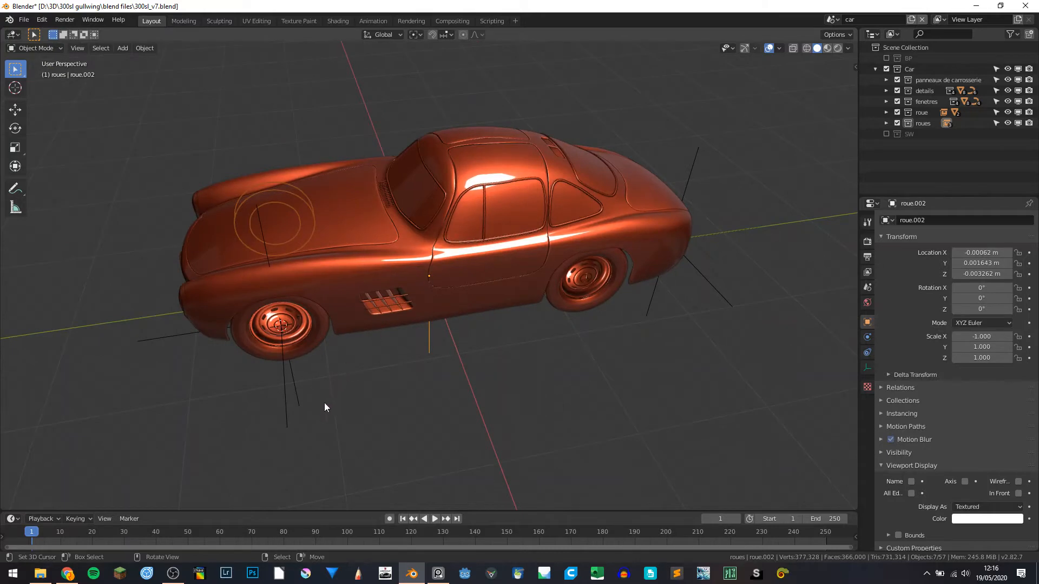
{"action": "left_click", "coordinate": [173, 574]}
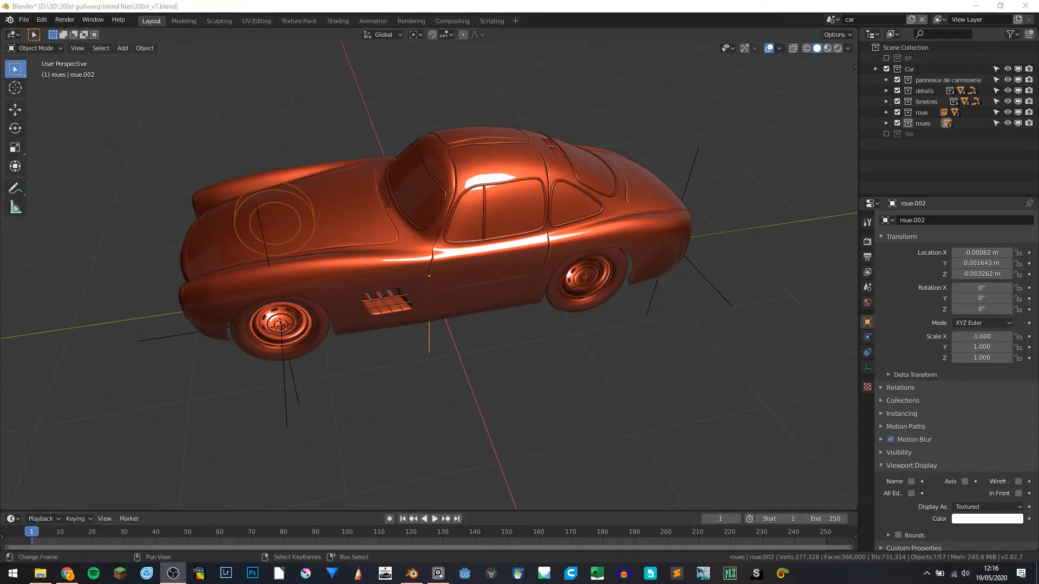
{"action": "left_click", "coordinate": [418, 579]}
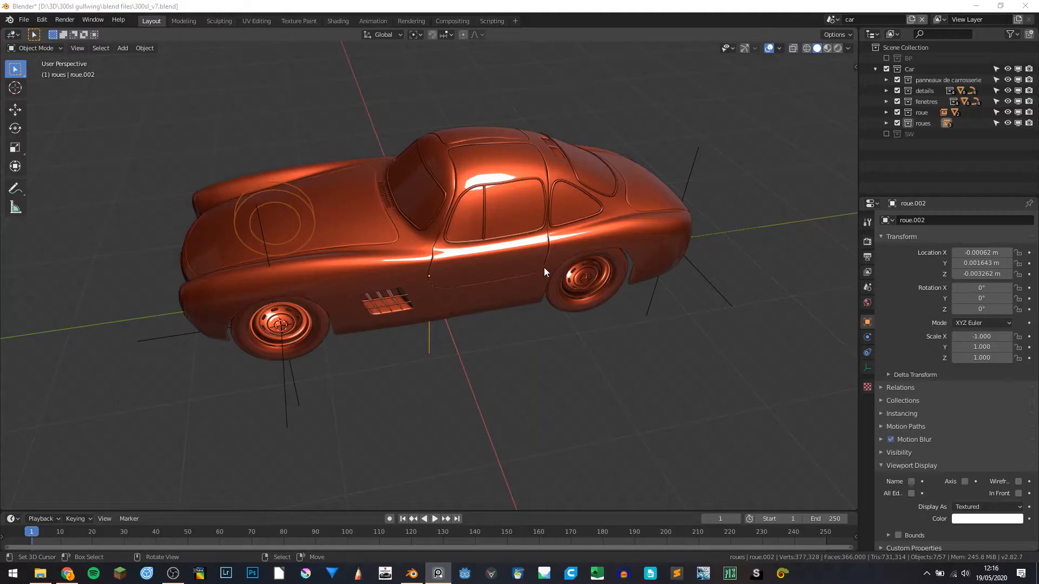
Open the carrosserie body mesh for editing and show the BP blueprint collection behind it in the right side view.
{"action": "middle_click_drag", "start_coordinate": [544, 267], "coordinate": [514, 225]}
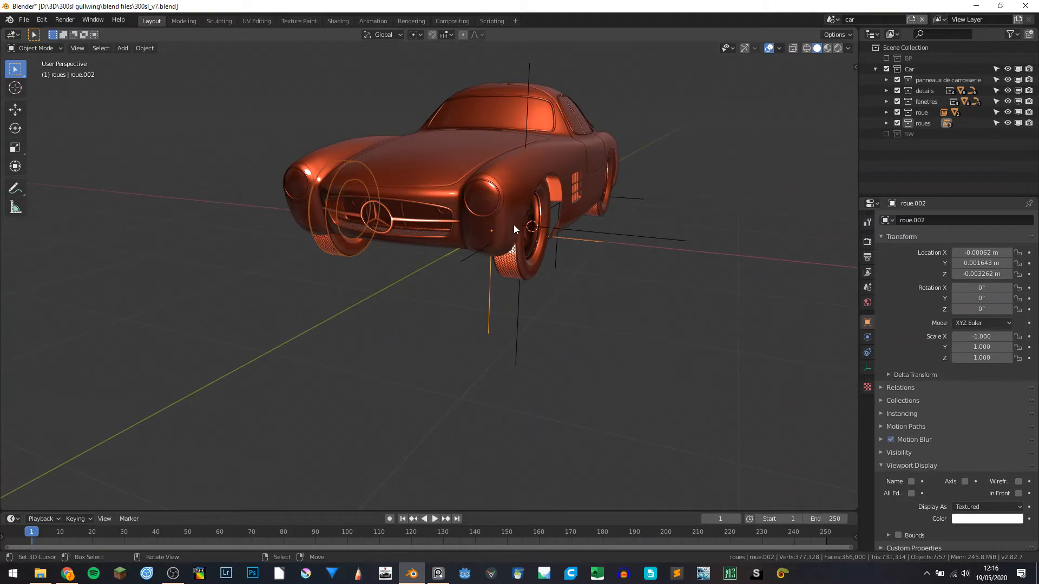
{"action": "left_click", "coordinate": [441, 239]}
{"action": "left_click", "coordinate": [447, 240]}
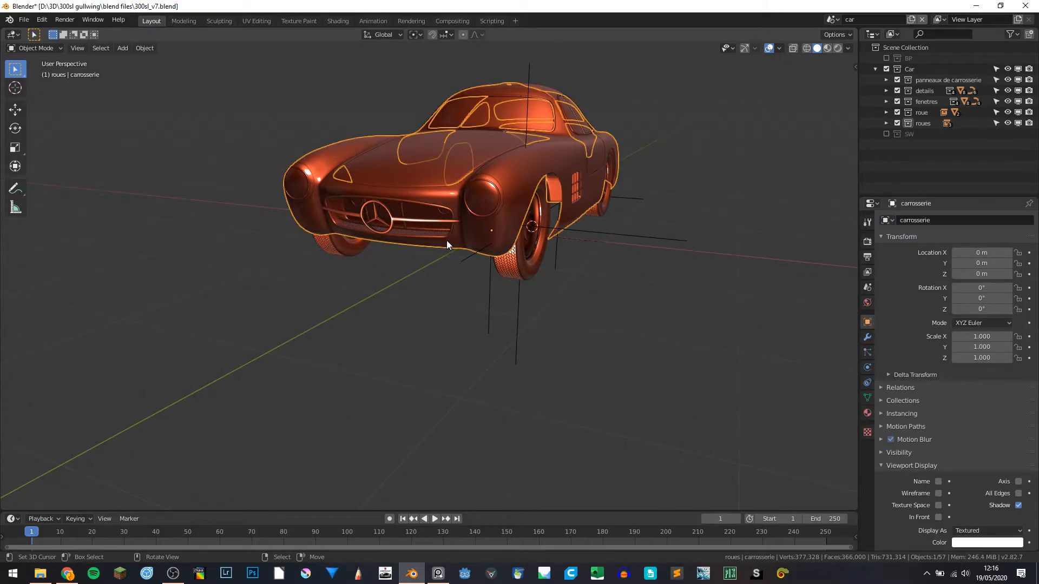
{"action": "key", "text": "Tab"}
{"action": "scroll", "coordinate": [425, 260], "scroll_direction": "up", "scroll_amount": 5}
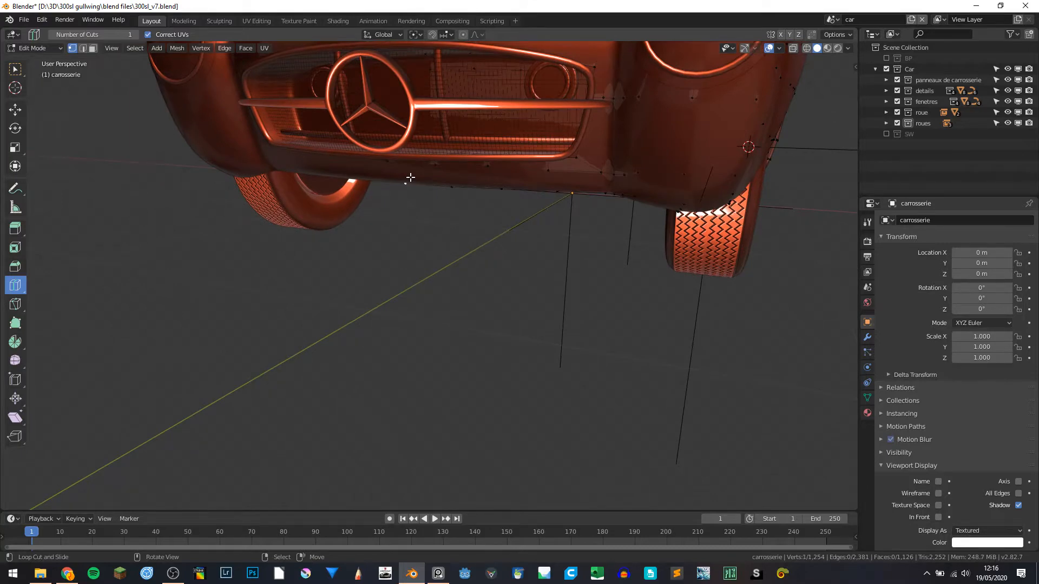
{"action": "key", "text": "KP_3"}
{"action": "left_click", "coordinate": [887, 58]}
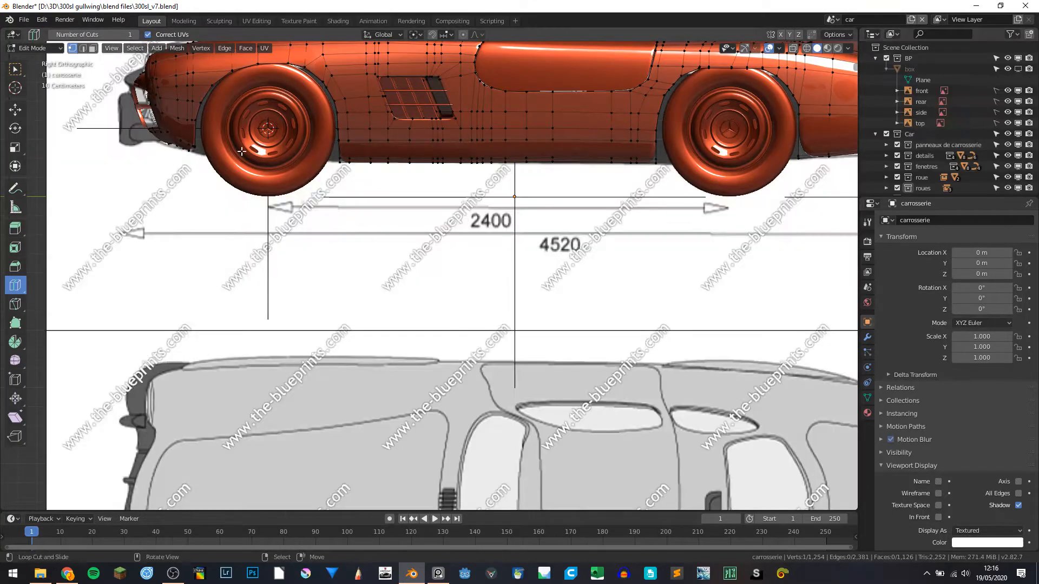
Add a single loop cut near the lower front edge of the body, slid with a factor of 0.166.
{"action": "scroll", "coordinate": [423, 261], "scroll_direction": "up", "scroll_amount": 8}
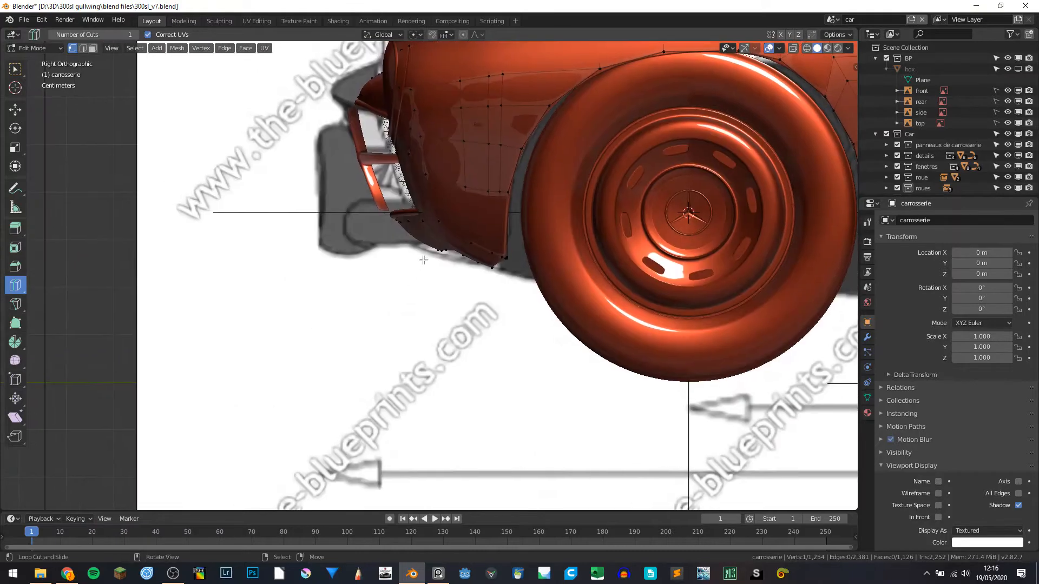
{"action": "scroll", "coordinate": [426, 249], "scroll_direction": "up", "scroll_amount": 2}
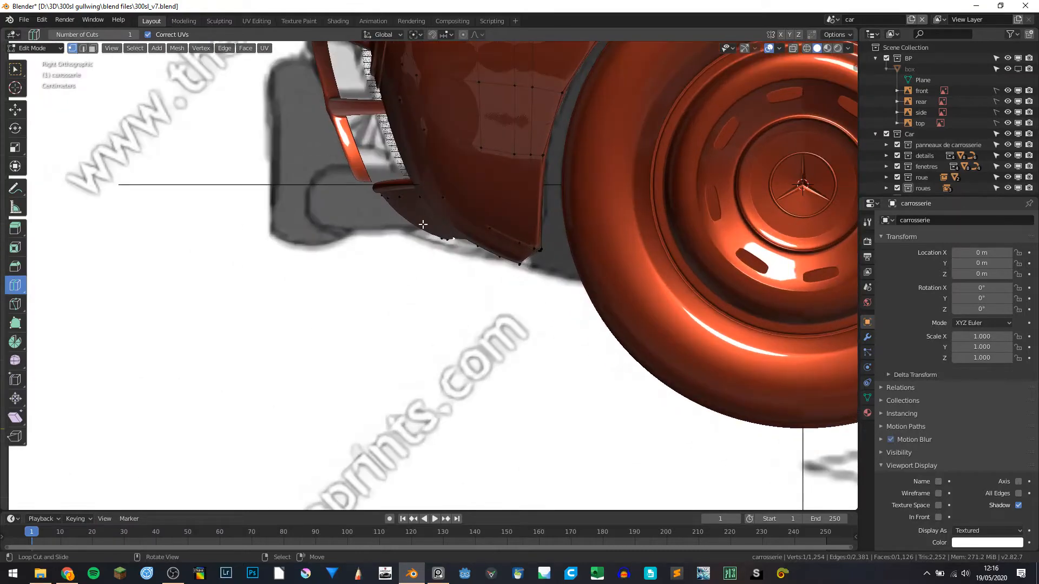
{"action": "key", "text": "ctrl+r"}
{"action": "left_click", "coordinate": [448, 239]}
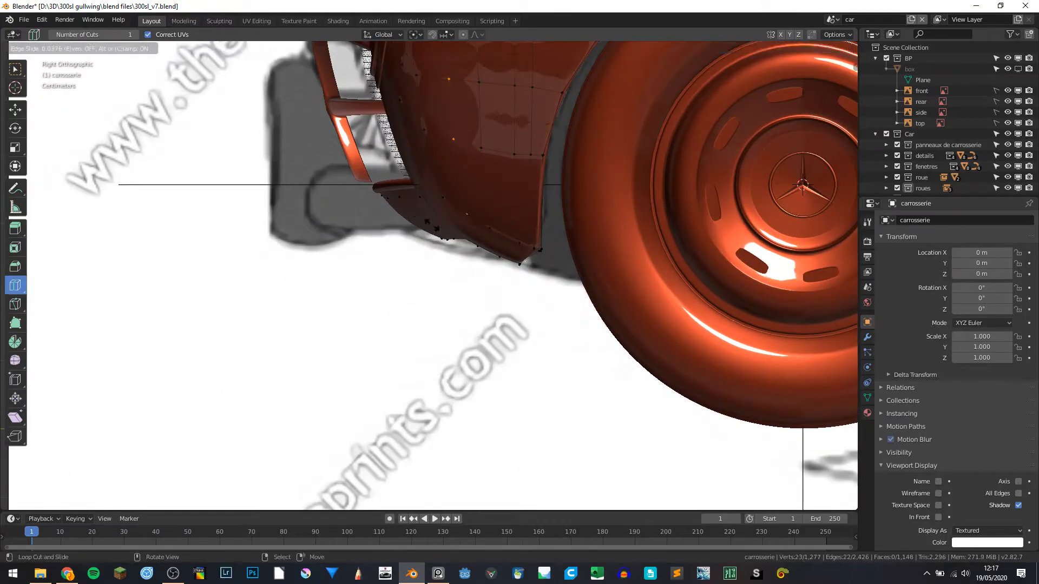
{"action": "left_click", "coordinate": [434, 230]}
{"action": "middle_click_drag", "start_coordinate": [434, 230], "coordinate": [913, 299]}
Turn off the viewport display of the body's Shrinkwrap and Subdivision modifiers.
{"action": "left_click", "coordinate": [868, 337]}
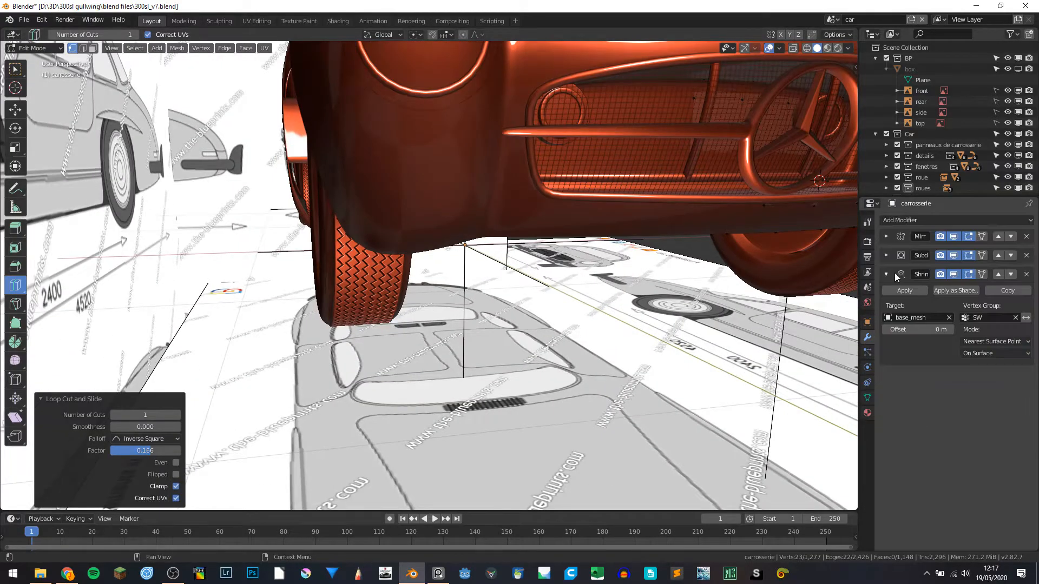
{"action": "left_click", "coordinate": [954, 276]}
{"action": "left_click", "coordinate": [955, 257]}
{"action": "middle_click_drag", "start_coordinate": [584, 241], "coordinate": [471, 239]}
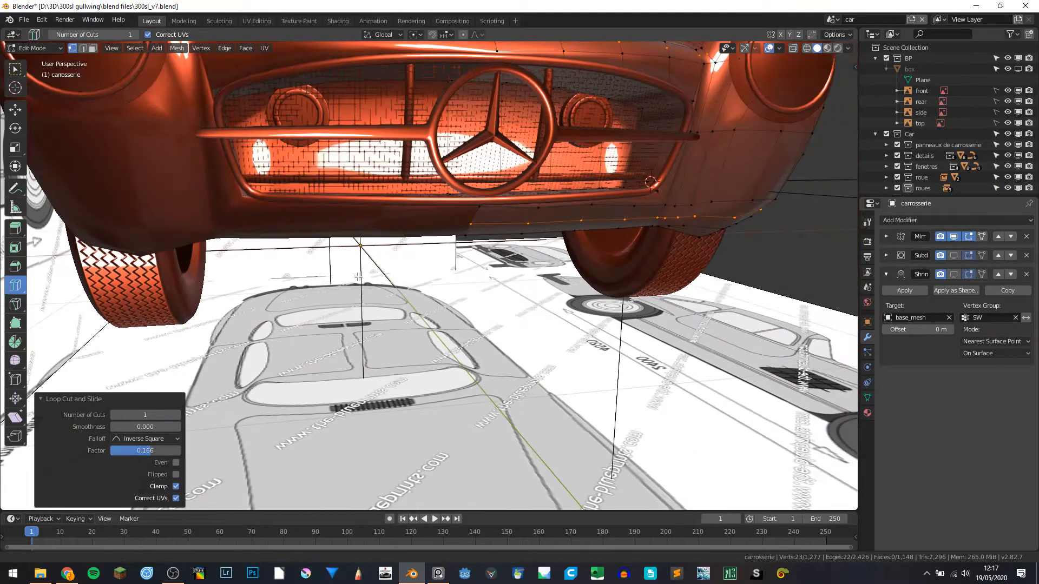
Try separating the new loop's edges below the grille, from the centre line to the front fender, into their own object.
{"action": "left_click", "coordinate": [471, 224]}
{"action": "middle_click_drag", "start_coordinate": [672, 243], "coordinate": [710, 243]}
{"action": "left_click", "coordinate": [752, 250], "text": "ctrl"}
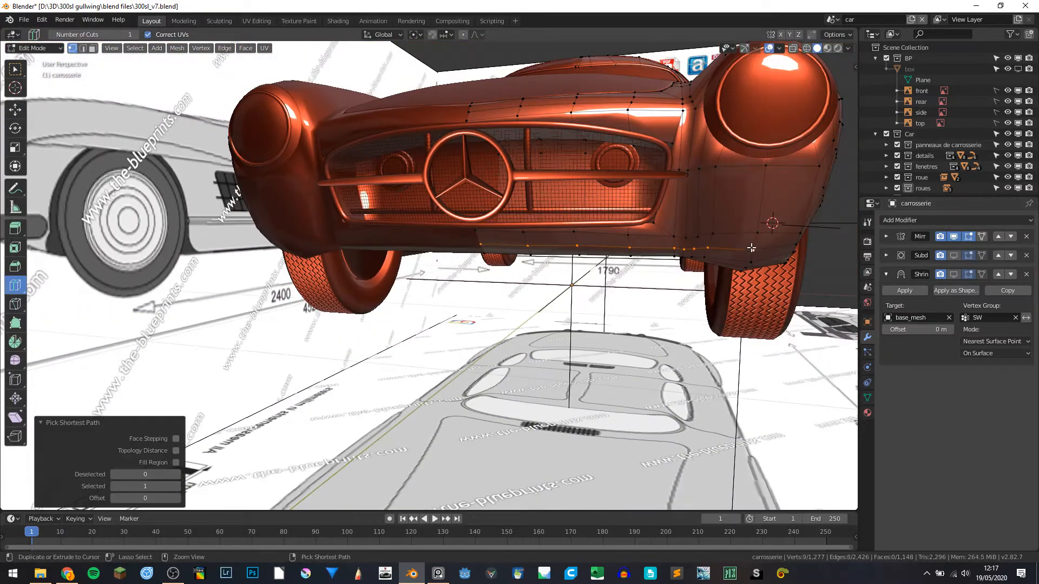
{"action": "key", "text": "p"}
{"action": "left_click", "coordinate": [728, 274]}
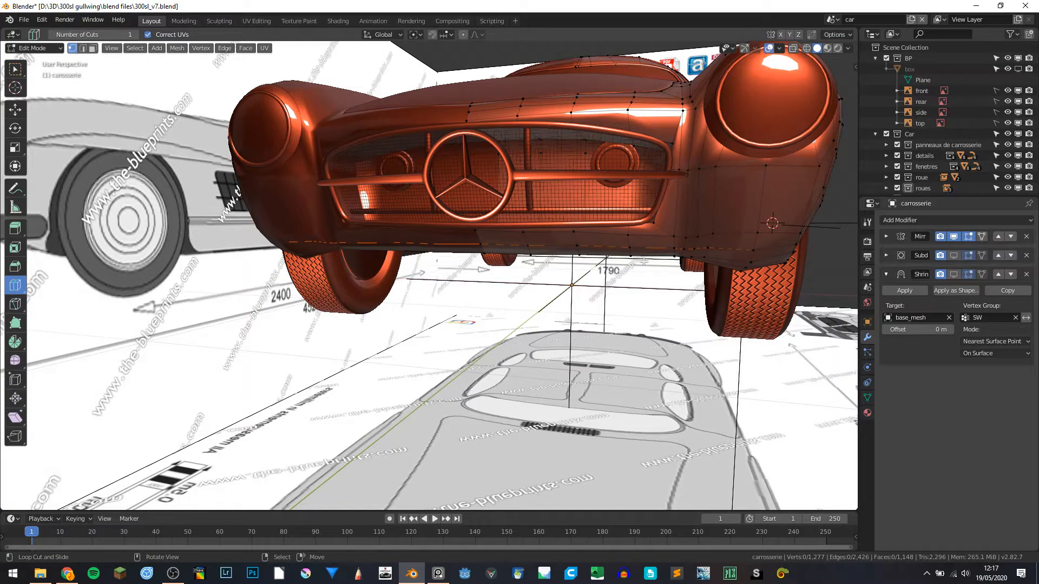
{"action": "key", "text": "ctrl+z"}
Try dissolving the new edge loop along the bottom of the front body.
{"action": "left_click", "coordinate": [595, 245], "text": "alt"}
{"action": "key", "text": "2"}
{"action": "key", "text": "ctrl+x"}
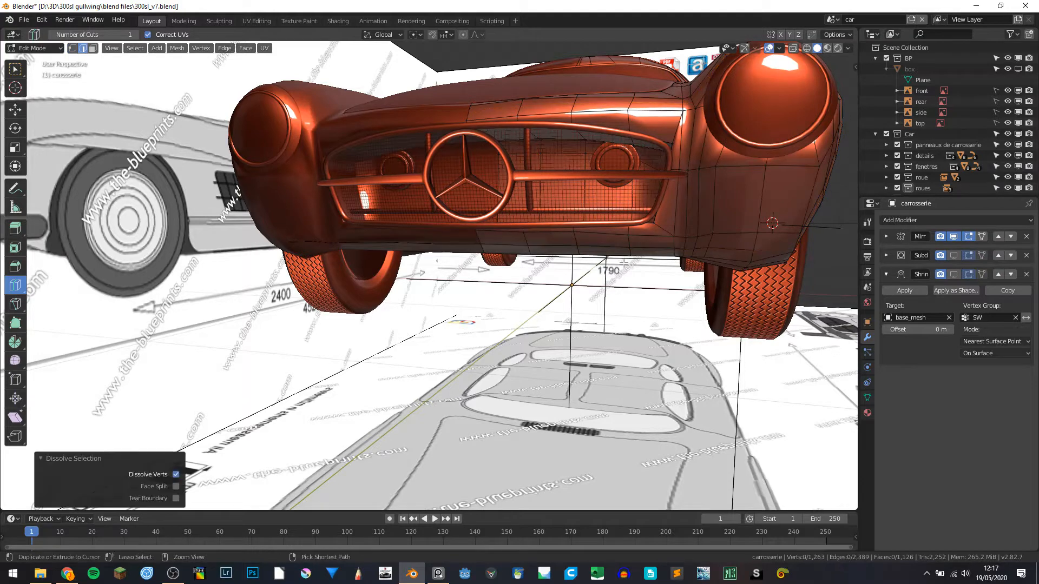
{"action": "middle_click_drag", "start_coordinate": [621, 260], "coordinate": [617, 260]}
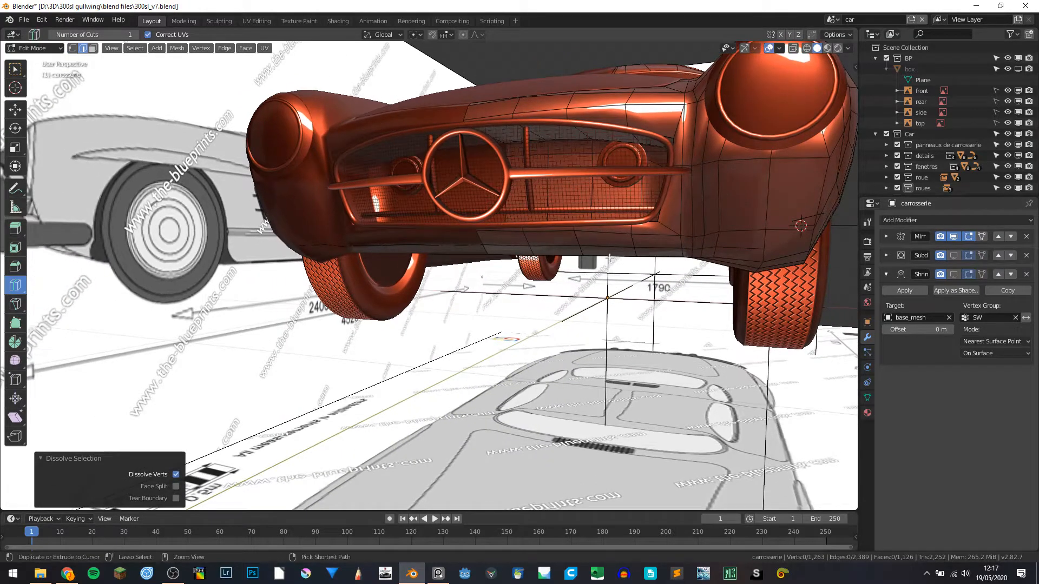
{"action": "key", "text": "ctrl+z"}
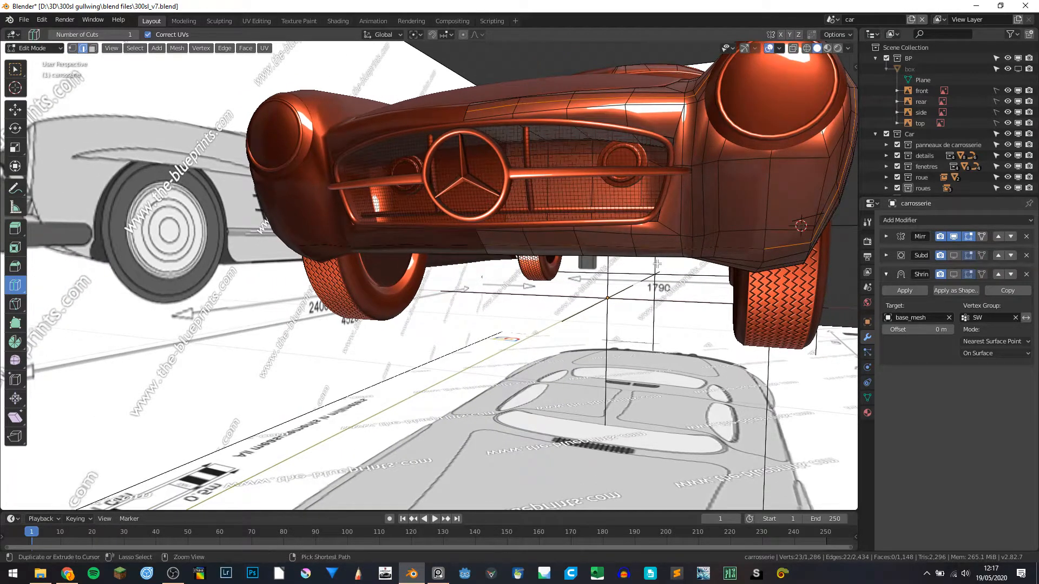
Dissolve the selected edge loop along the bottom of the front body and leave mesh editing.
{"action": "key", "text": "ctrl+x"}
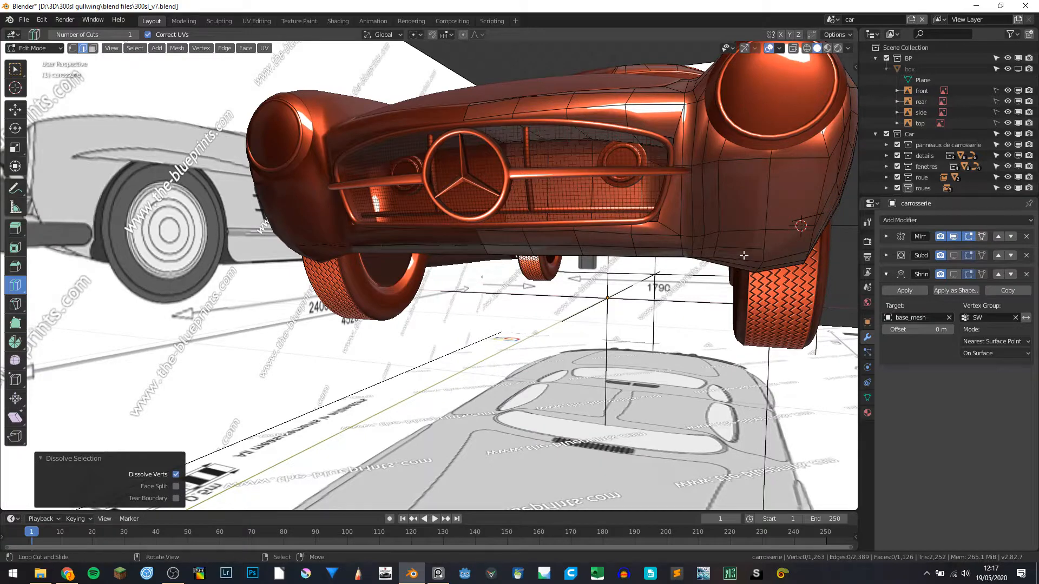
{"action": "key", "text": "Tab"}
Try joining the separated edge strip with the body.
{"action": "left_click", "coordinate": [748, 251]}
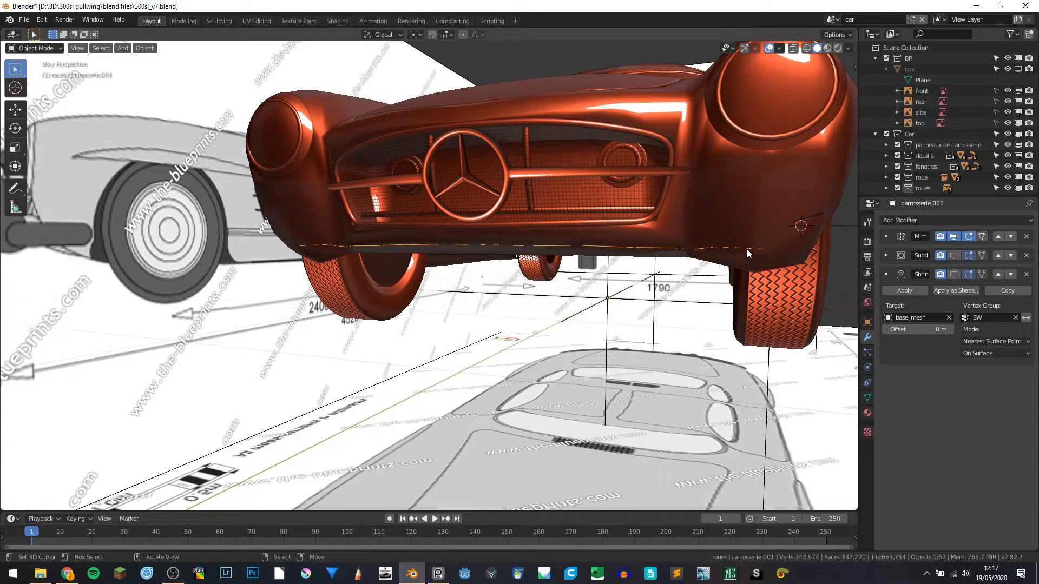
{"action": "left_click", "coordinate": [747, 250], "text": "shift"}
{"action": "key", "text": "ctrl+j"}
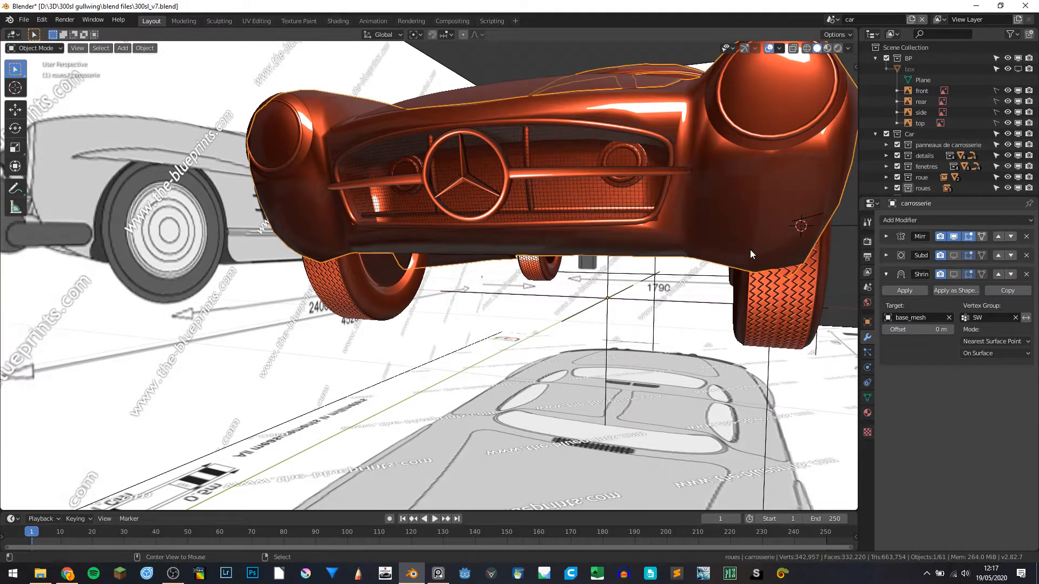
{"action": "key", "text": "ctrl+z"}
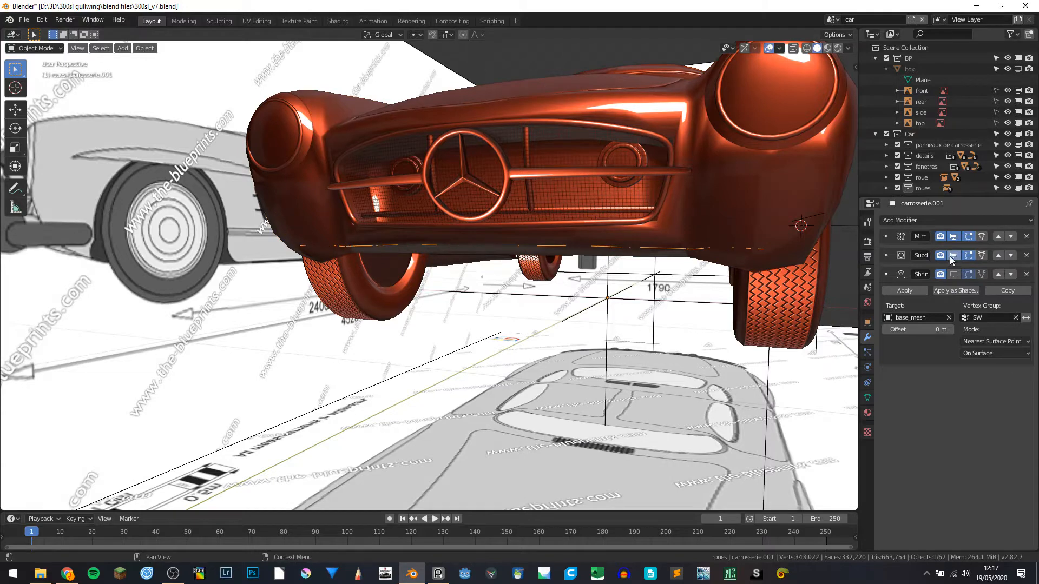
Turn the Shrinkwrap viewport display back on for both the separated edge strip and the body.
{"action": "left_click", "coordinate": [955, 271]}
{"action": "left_click", "coordinate": [797, 227]}
{"action": "left_click", "coordinate": [957, 275]}
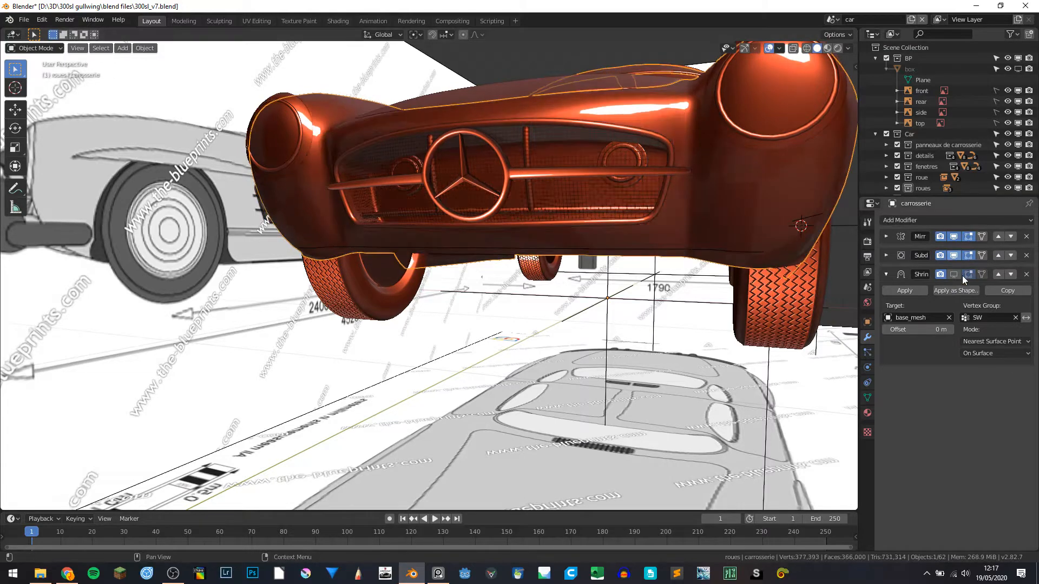
Select all the vertices of the separated edge strip below the grille.
{"action": "left_click", "coordinate": [696, 256]}
{"action": "key", "text": "Tab"}
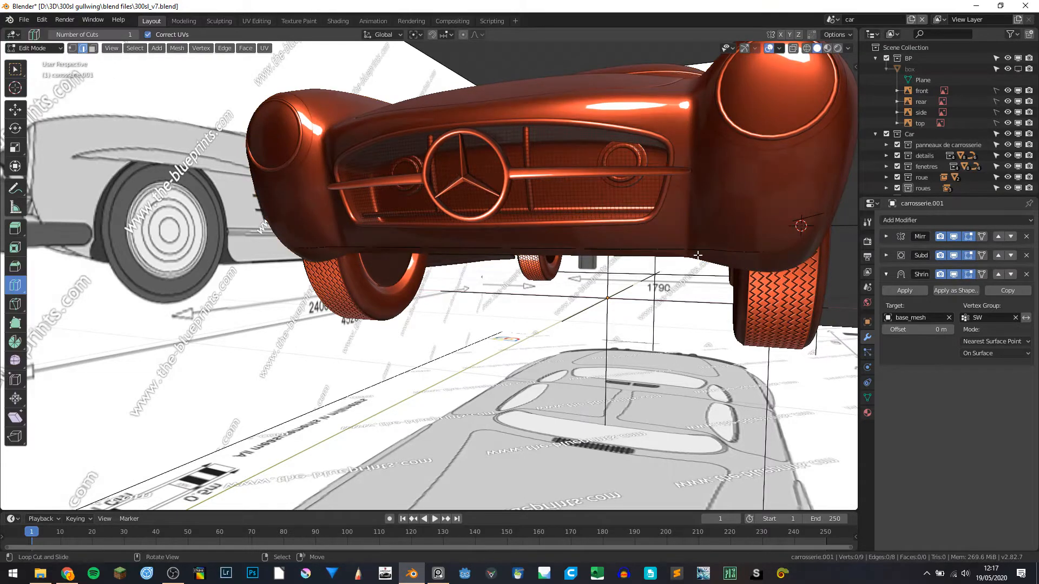
{"action": "key", "text": "a"}
{"action": "middle_click_drag", "start_coordinate": [698, 254], "coordinate": [689, 281]}
{"action": "key", "text": "Tab"}
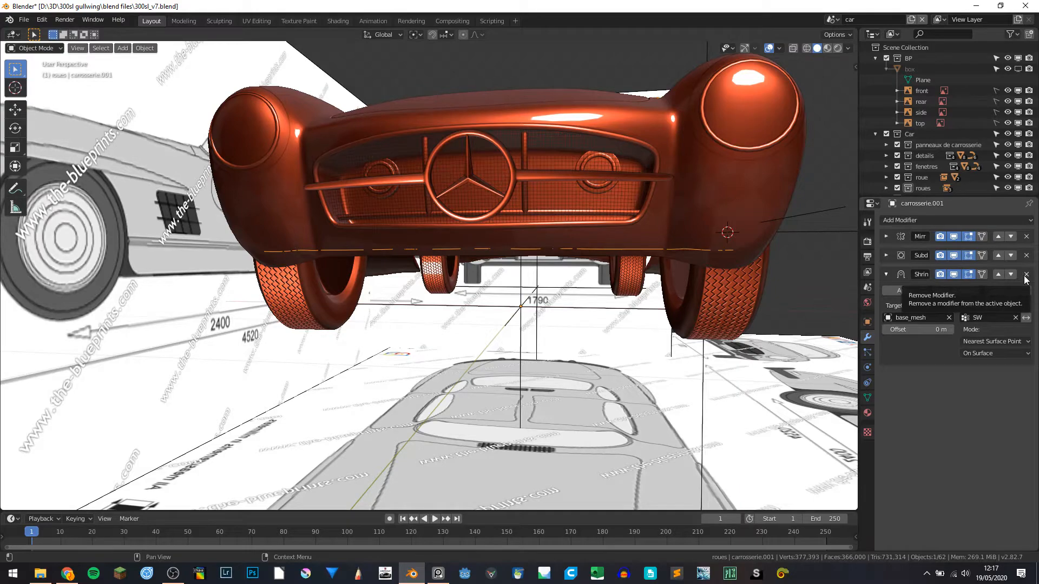
Try removing the Shrinkwrap modifier from the separated edge strip.
{"action": "left_click", "coordinate": [1027, 275]}
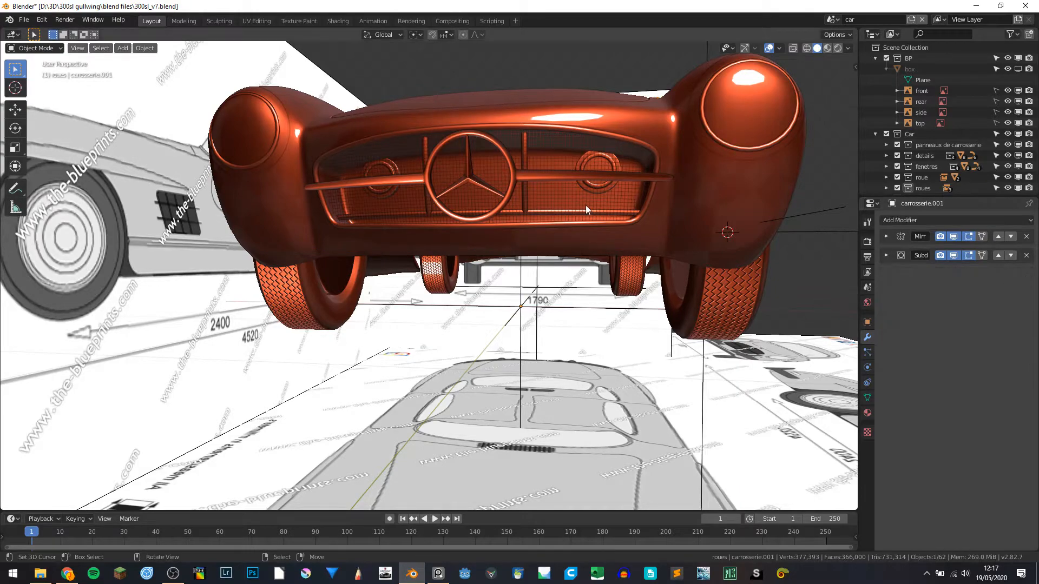
{"action": "middle_click_drag", "start_coordinate": [585, 206], "coordinate": [560, 208]}
{"action": "key", "text": "Tab"}
{"action": "key", "text": "Tab"}
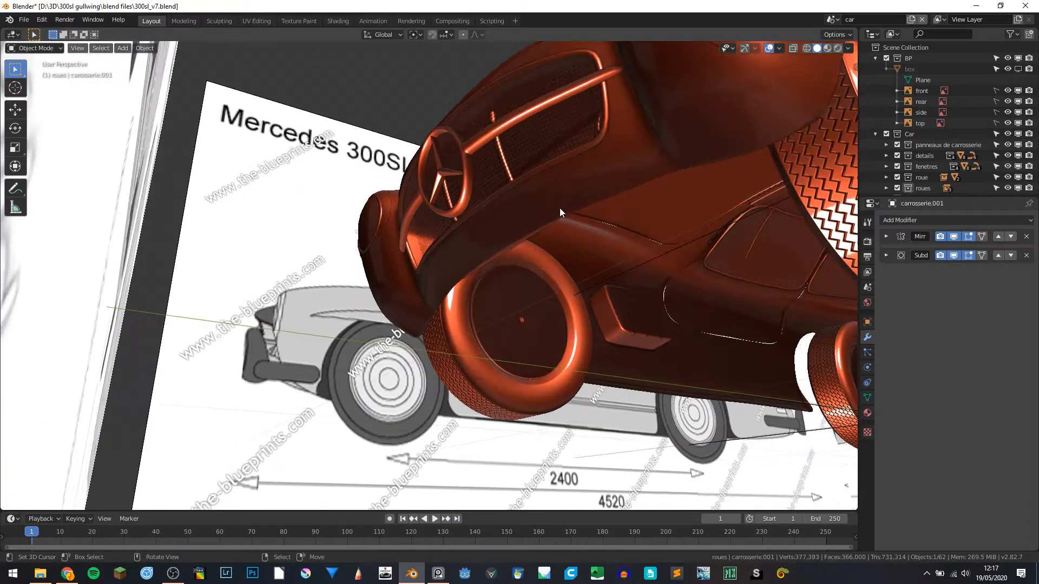
{"action": "key", "text": "Tab"}
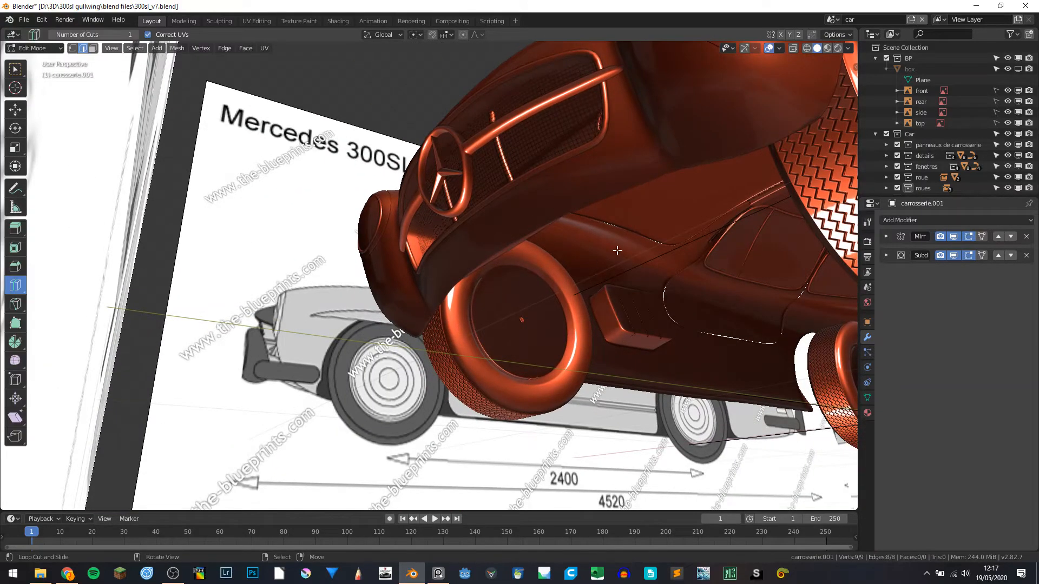
{"action": "middle_click_drag", "start_coordinate": [617, 250], "coordinate": [643, 276]}
{"action": "key", "text": "Tab"}
{"action": "key", "text": "ctrl+z"}
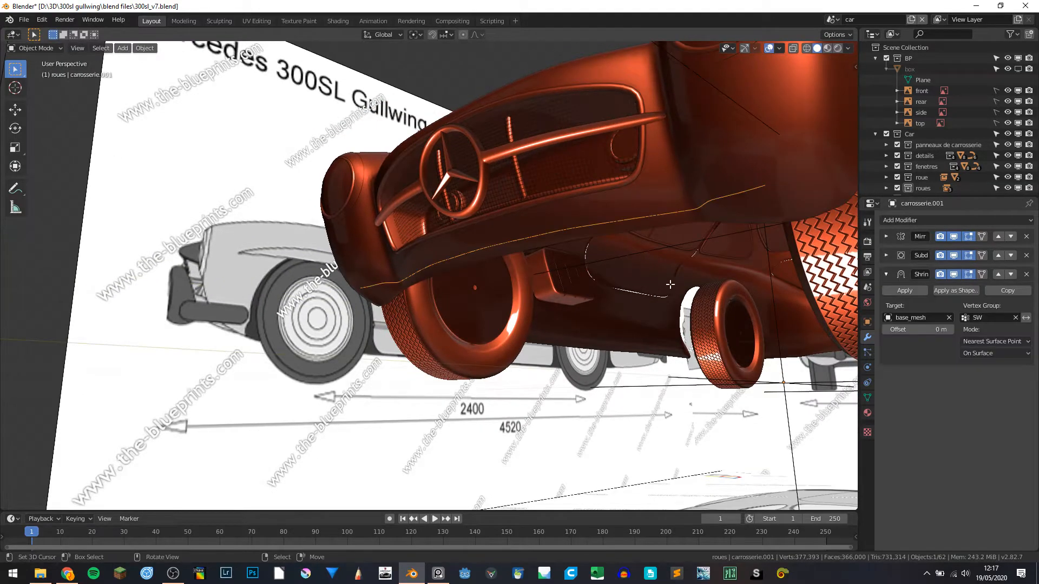
Apply the edge strip's Shrinkwrap modifier and flatten its vertices by scaling them to 0 along Z.
{"action": "left_click", "coordinate": [921, 291]}
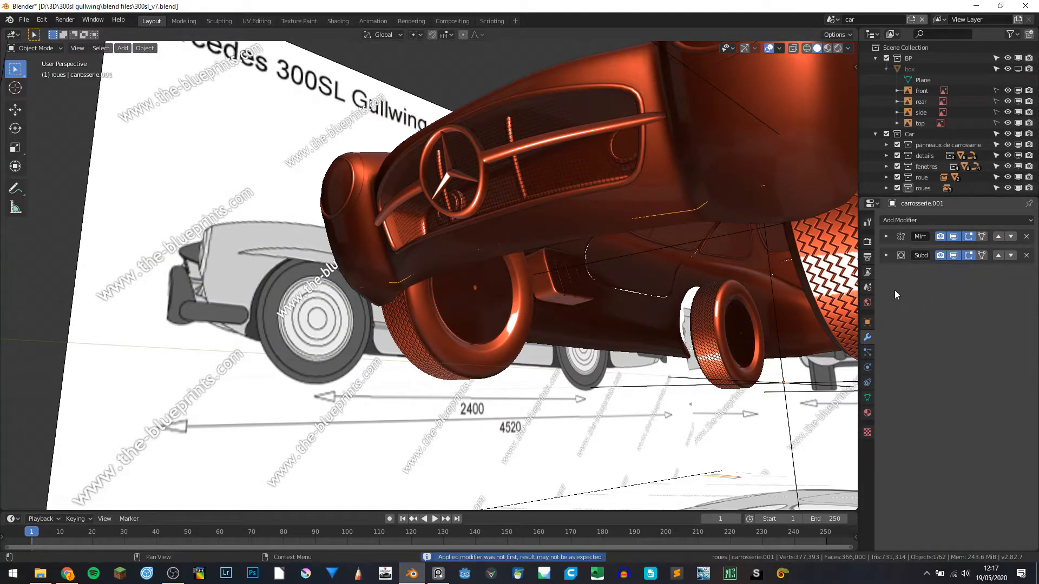
{"action": "middle_click_drag", "start_coordinate": [520, 223], "coordinate": [638, 268]}
{"action": "key", "text": "Tab"}
{"action": "scroll", "coordinate": [652, 253], "scroll_direction": "up", "scroll_amount": 1}
{"action": "key", "text": "s"}
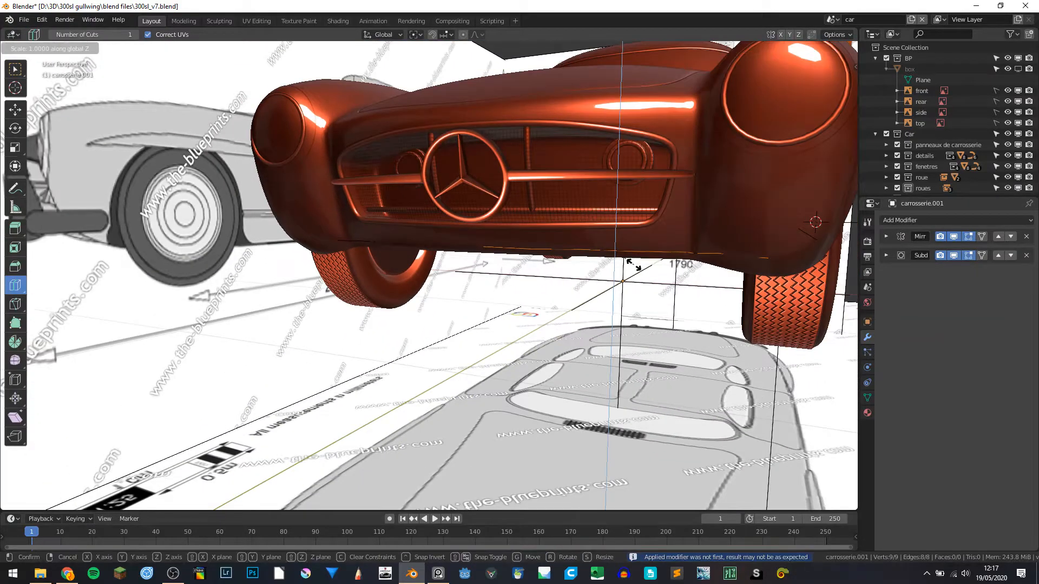
{"action": "key", "text": "z"}
{"action": "key", "text": "0"}
{"action": "key", "text": "Return"}
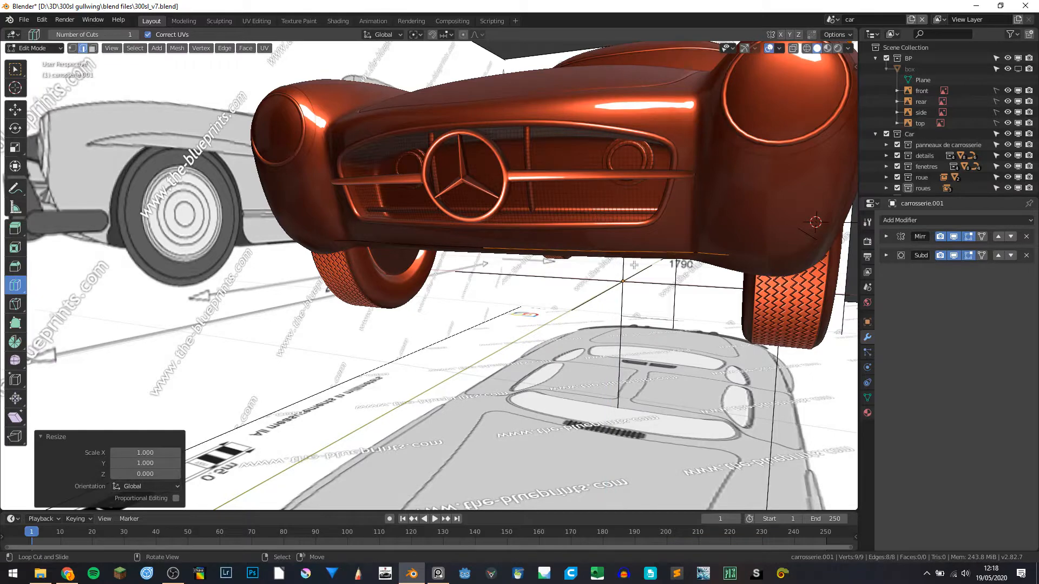
Hide the body and the grille parts that cover the edge strip in the right side view.
{"action": "key", "text": "KP_3"}
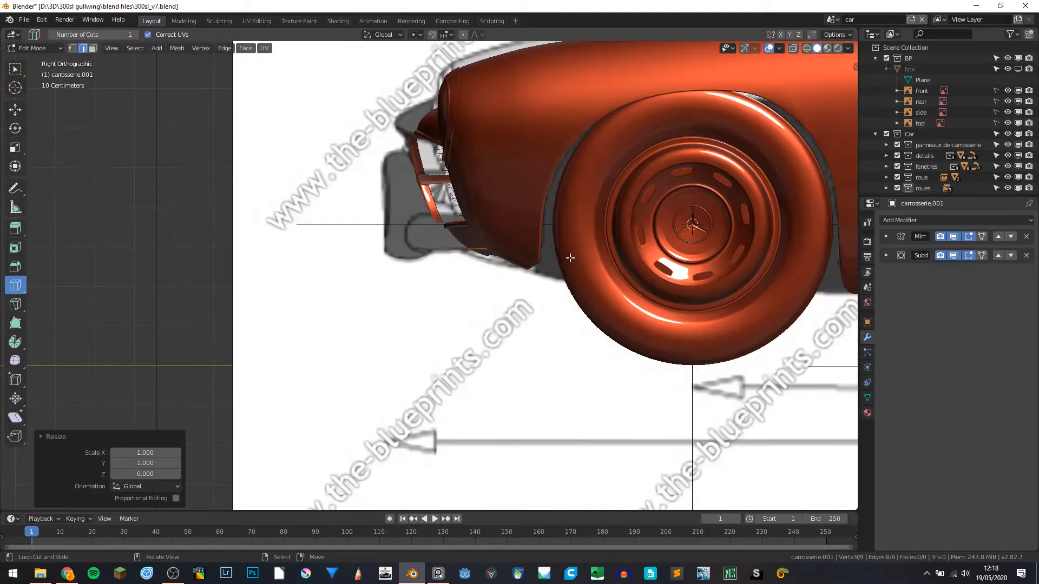
{"action": "key", "text": "Tab"}
{"action": "left_click", "coordinate": [495, 211]}
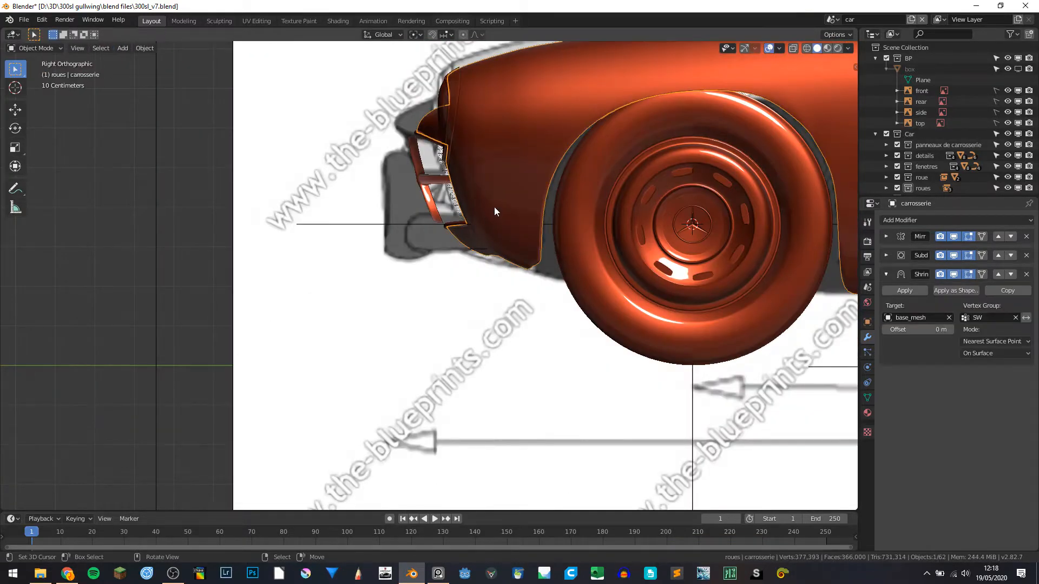
{"action": "key", "text": "h"}
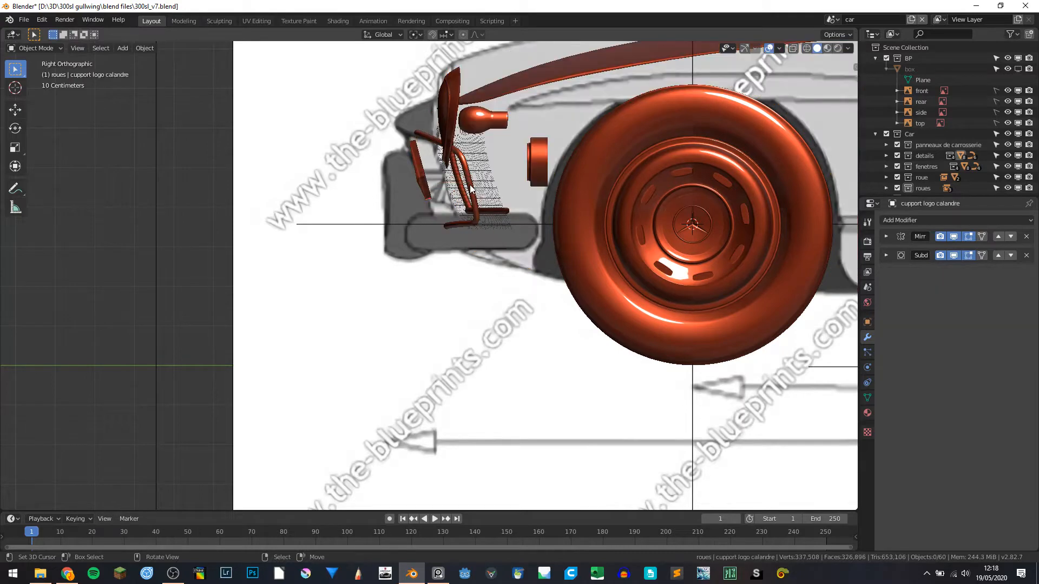
{"action": "left_click", "coordinate": [470, 190]}
{"action": "scroll", "coordinate": [920, 163], "scroll_direction": "down", "scroll_amount": 1}
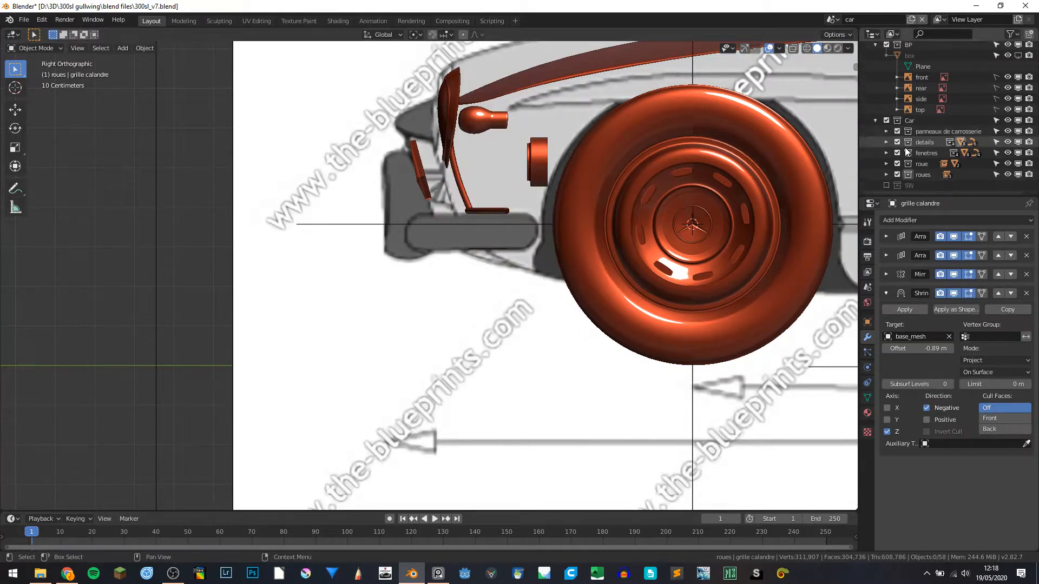
Select the separated edge strip and move it to the Scene Collection.
{"action": "right_click", "coordinate": [518, 219]}
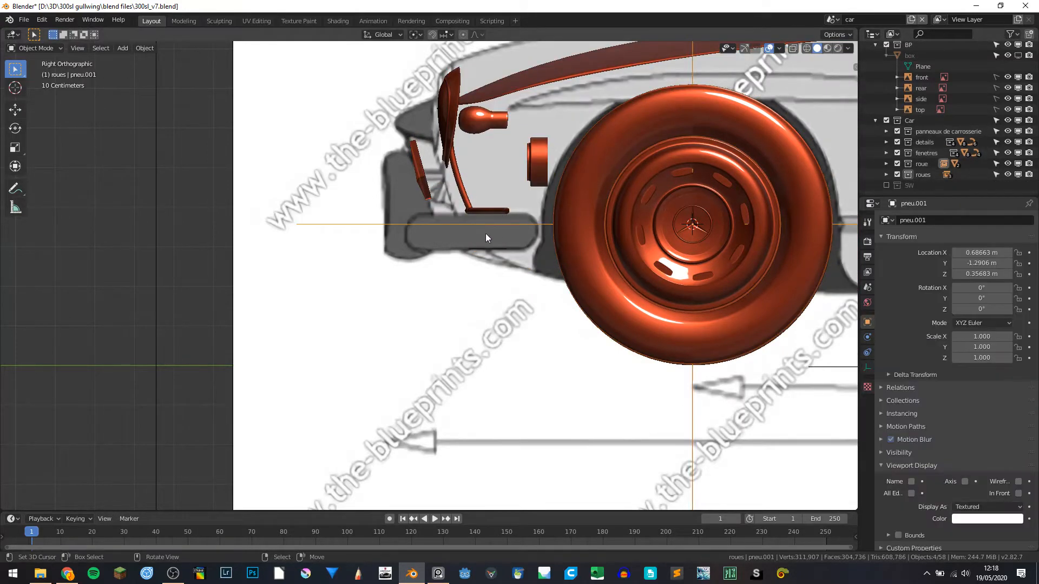
{"action": "middle_click_drag", "start_coordinate": [485, 233], "coordinate": [510, 245]}
{"action": "right_click_drag", "start_coordinate": [492, 254], "coordinate": [490, 251]}
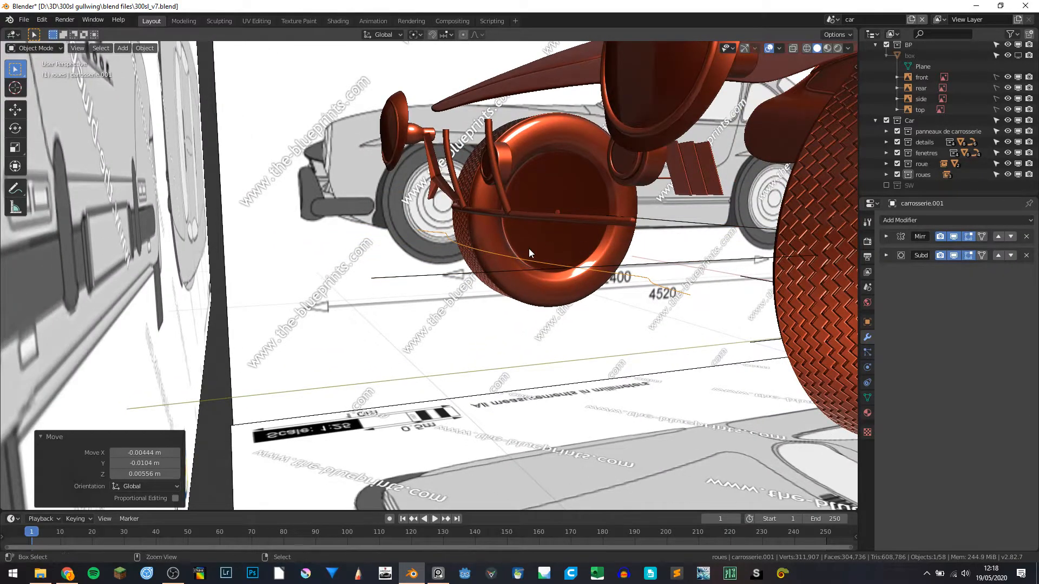
{"action": "key", "text": "ctrl+z"}
{"action": "key", "text": "m"}
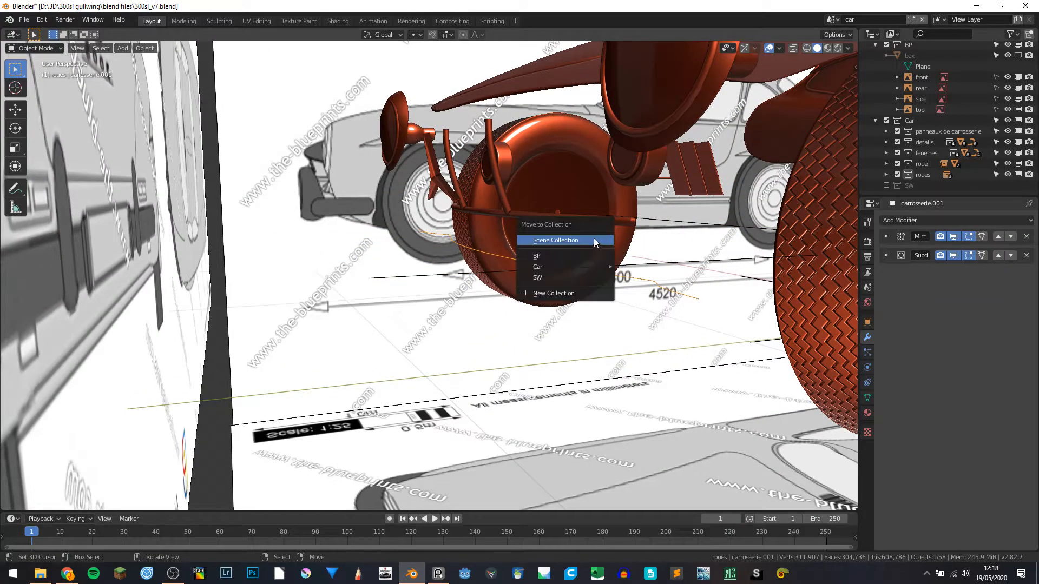
{"action": "left_click", "coordinate": [567, 239]}
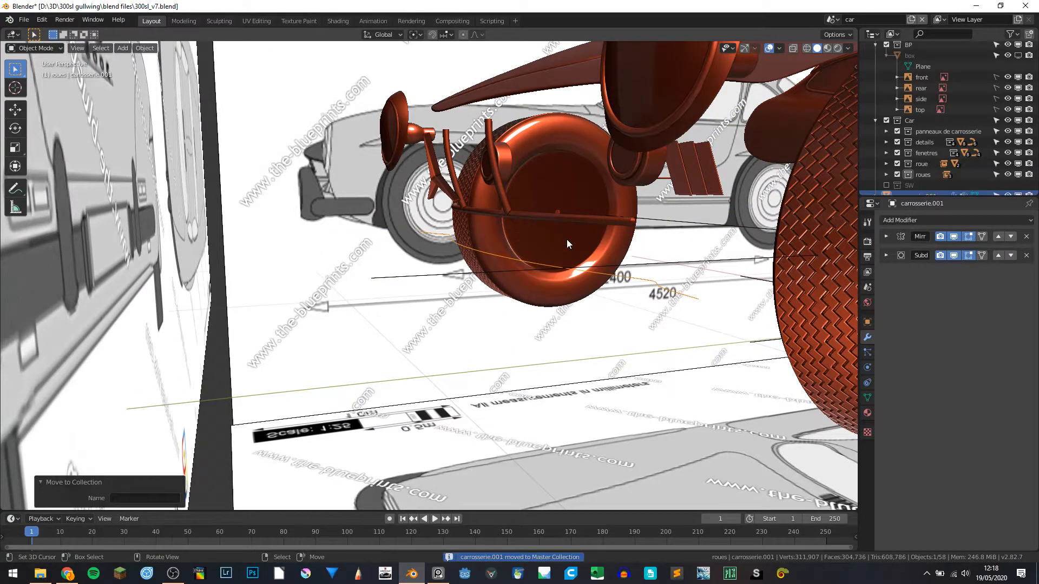
Exclude the Car collection so that the edge strip stands alone over the side blueprint.
{"action": "left_click", "coordinate": [887, 120]}
{"action": "scroll", "coordinate": [638, 201], "scroll_direction": "up", "scroll_amount": 1}
{"action": "key", "text": "KP_3"}
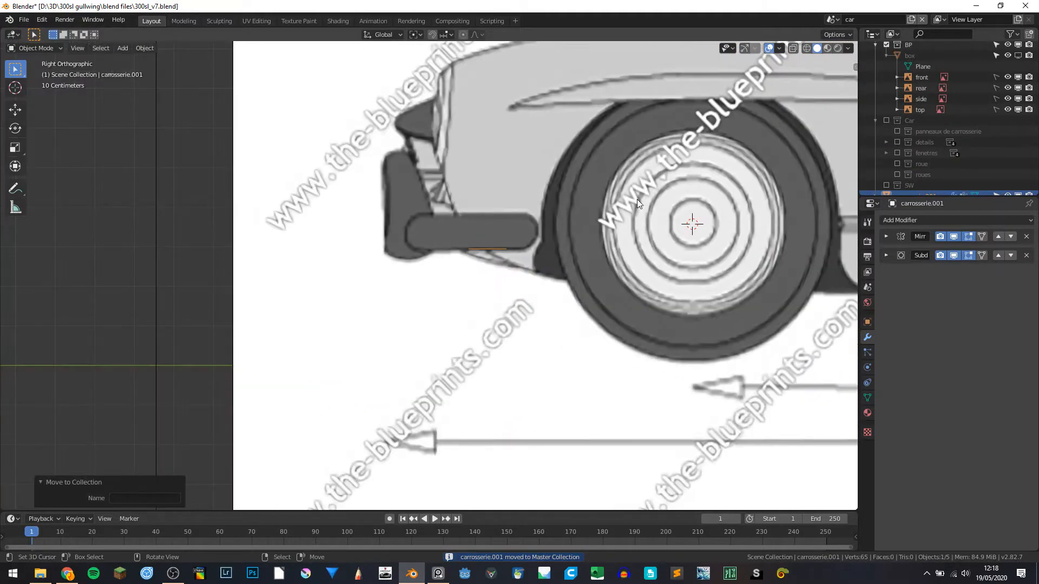
{"action": "scroll", "coordinate": [528, 216], "scroll_direction": "up", "scroll_amount": 2}
{"action": "scroll", "coordinate": [504, 273], "scroll_direction": "up", "scroll_amount": 3}
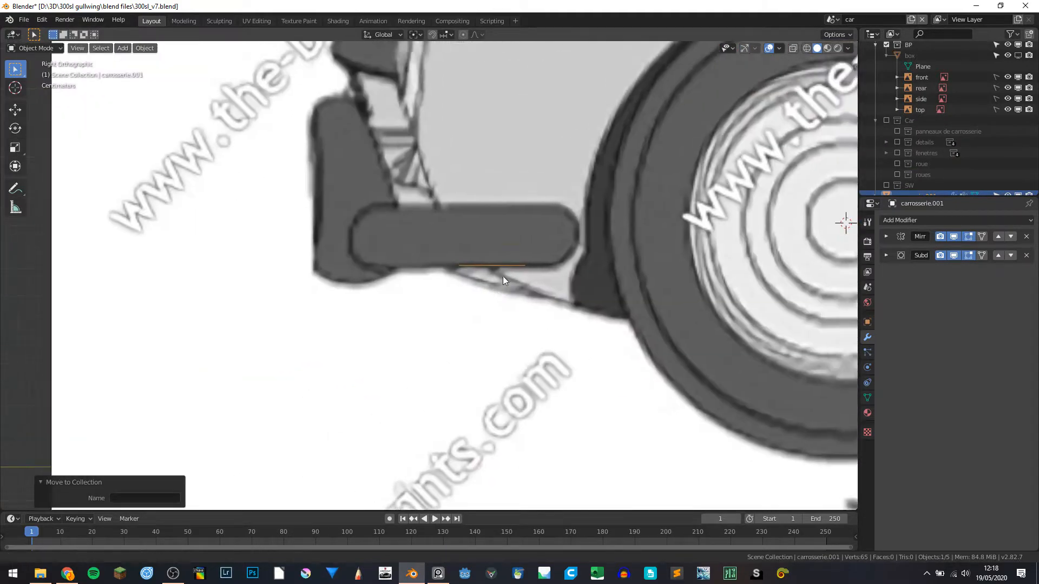
Extrude the strip's outer end vertex three times in top view around the fender corner, first about 0.124 m outward and last about 0.07 m rearward.
{"action": "key", "text": "Tab"}
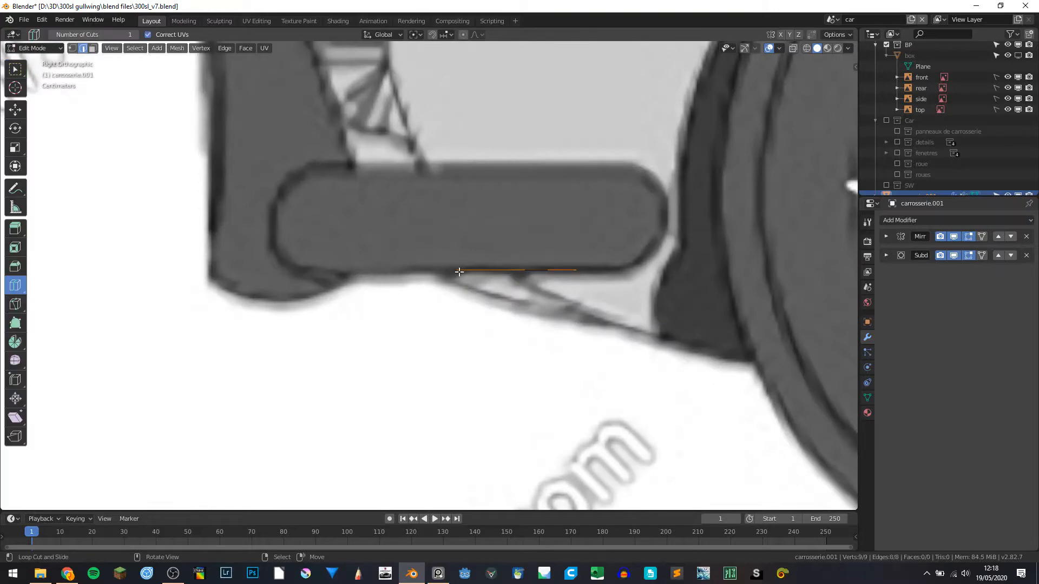
{"action": "middle_click_drag", "start_coordinate": [145, 97], "coordinate": [378, 229]}
{"action": "key", "text": "KP_7"}
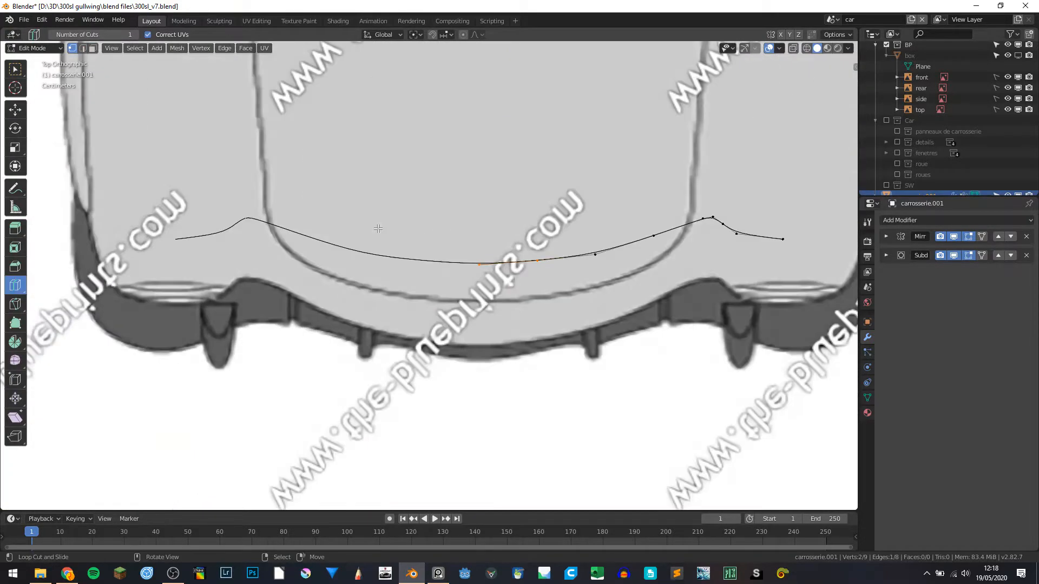
{"action": "middle_click_drag", "start_coordinate": [698, 259], "coordinate": [411, 315], "text": "shift"}
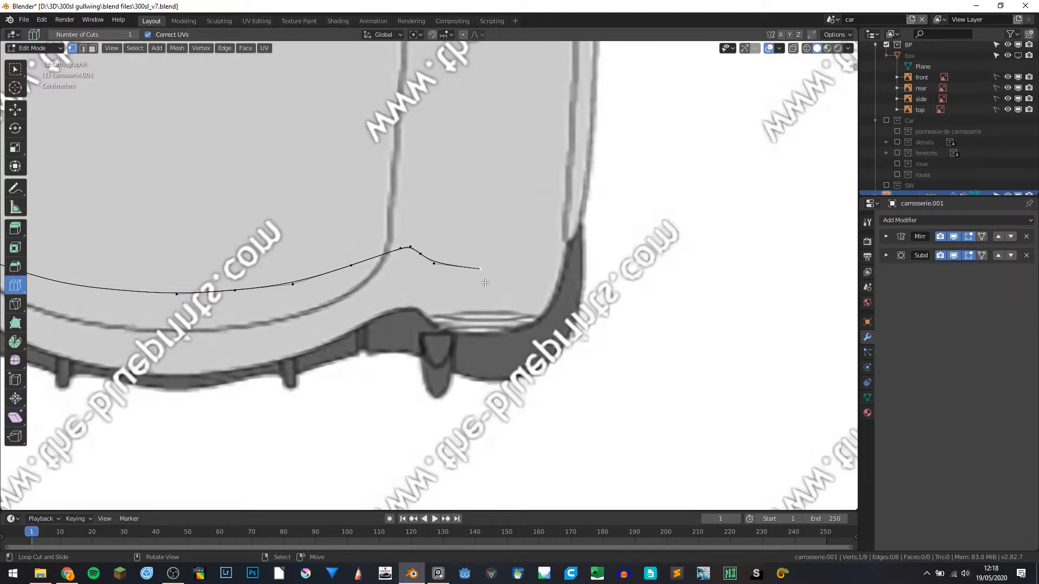
{"action": "key", "text": "e"}
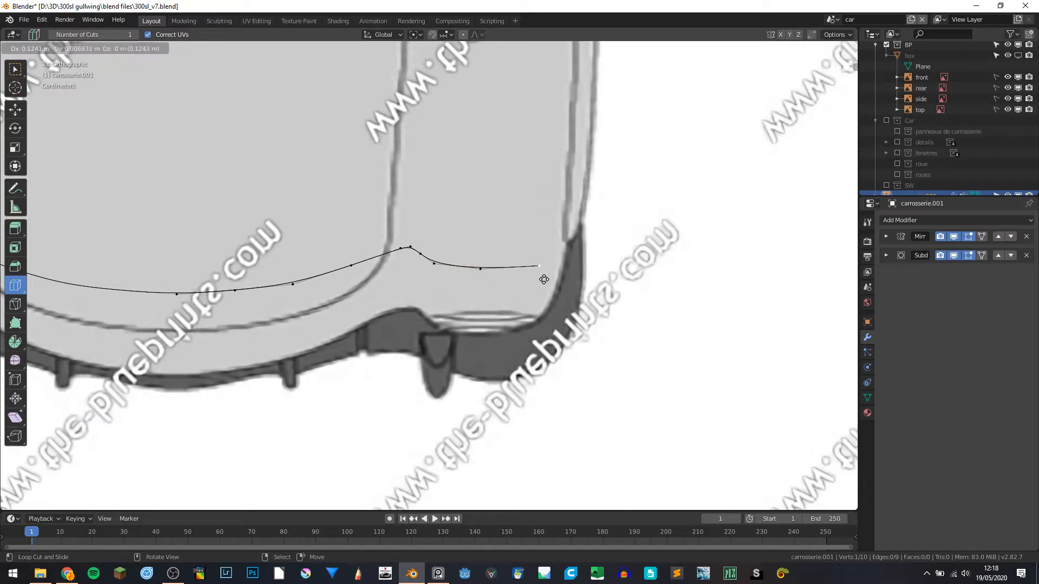
{"action": "left_click", "coordinate": [544, 280]}
{"action": "key", "text": "e"}
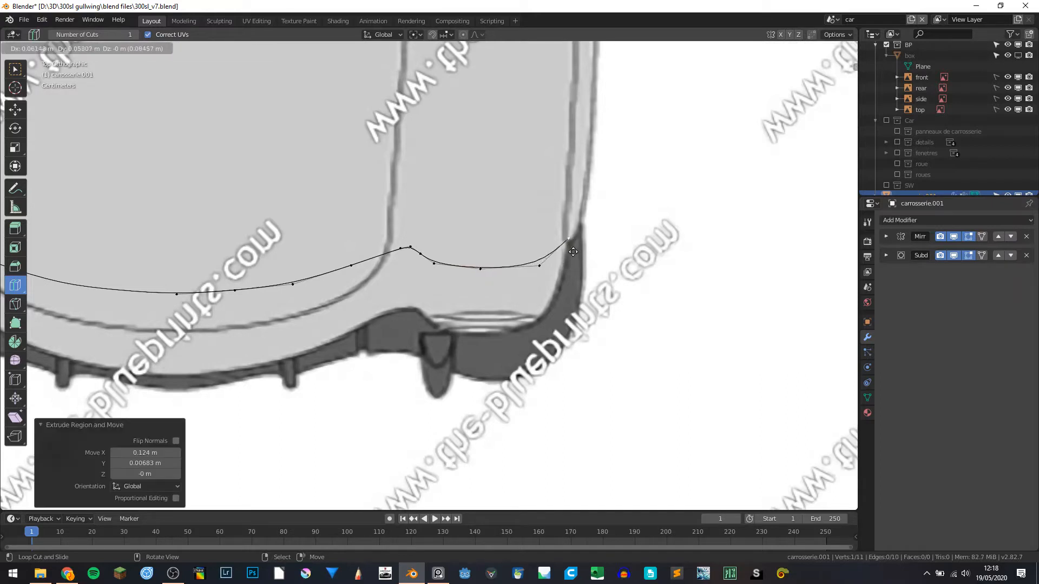
{"action": "left_click", "coordinate": [573, 247]}
{"action": "key", "text": "e"}
{"action": "left_click", "coordinate": [582, 217]}
Move the whole edge strip about 0.0285 m forward along Y to match the side blueprint.
{"action": "key", "text": "KP_3"}
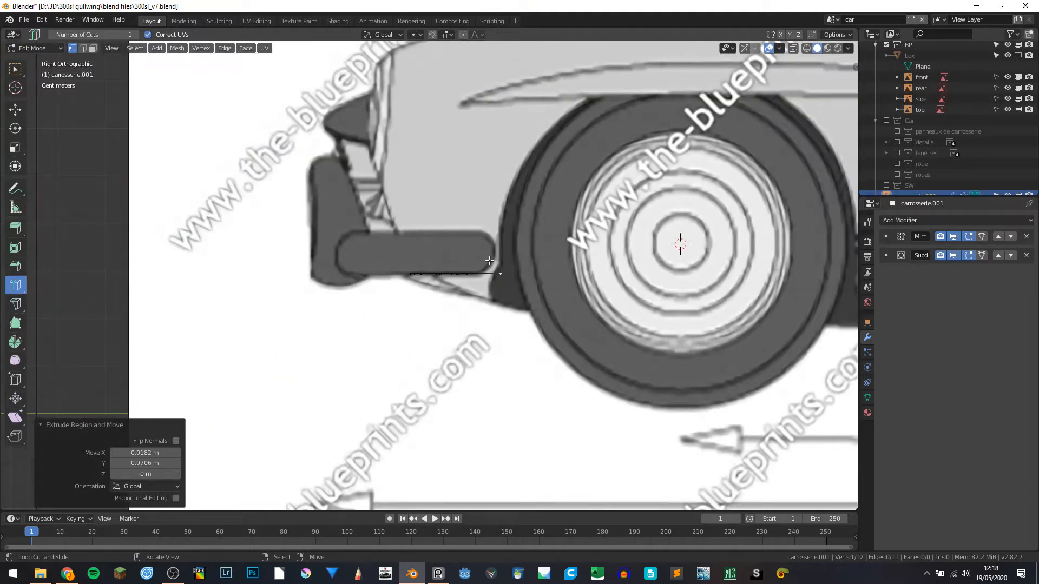
{"action": "scroll", "coordinate": [409, 276], "scroll_direction": "down", "scroll_amount": 3}
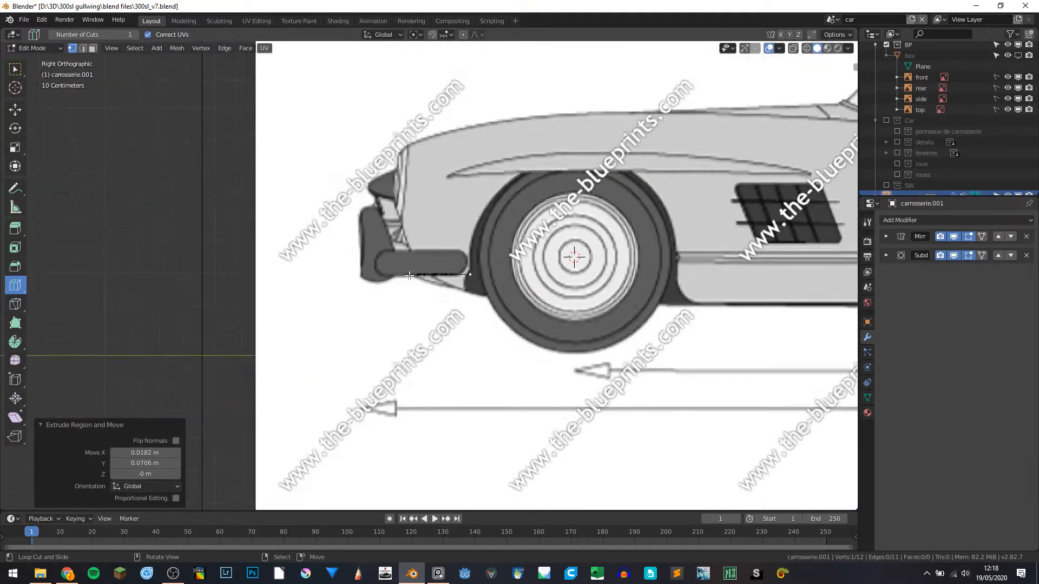
{"action": "middle_click_drag", "start_coordinate": [409, 276], "coordinate": [414, 284]}
{"action": "key", "text": "KP_7"}
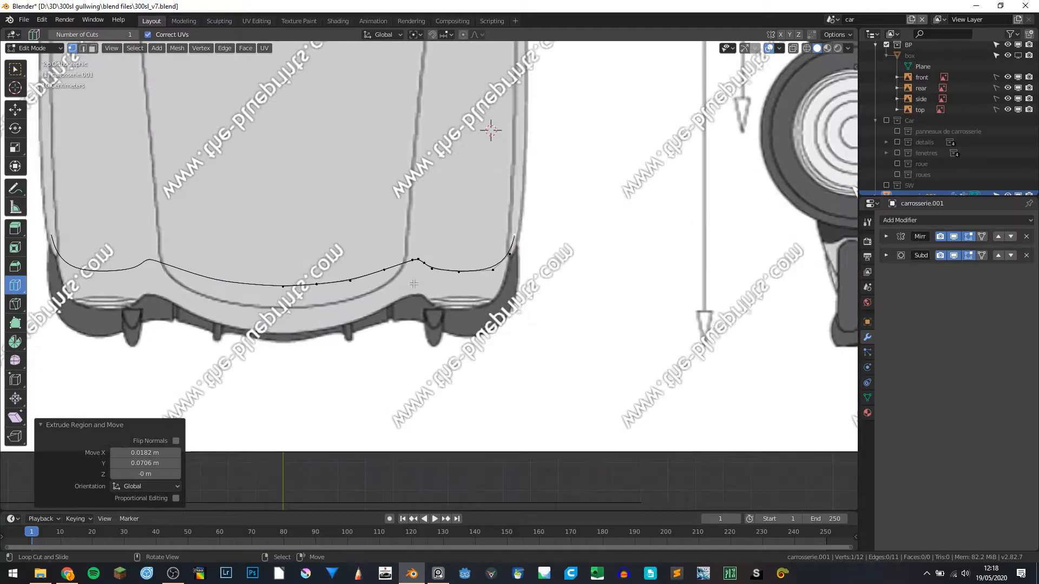
{"action": "key", "text": "KP_3"}
{"action": "scroll", "coordinate": [414, 283], "scroll_direction": "up", "scroll_amount": 5}
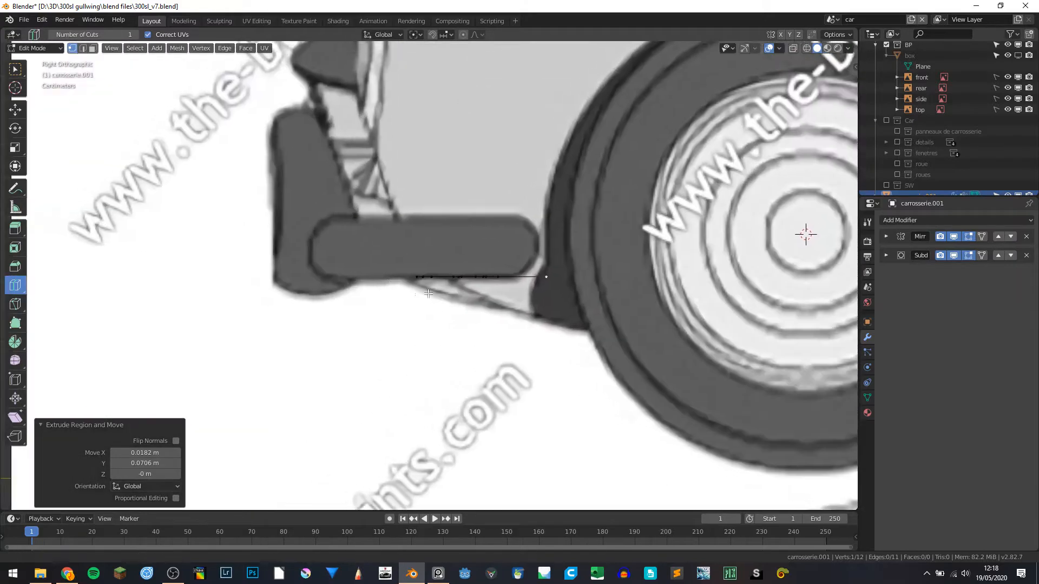
{"action": "key", "text": "a"}
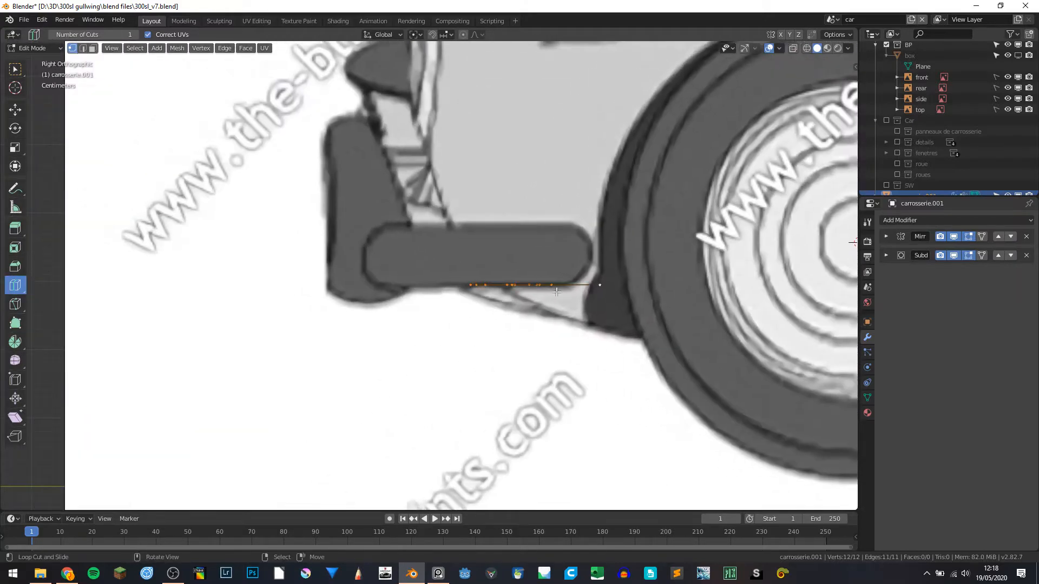
{"action": "key", "text": "g"}
{"action": "key", "text": "x"}
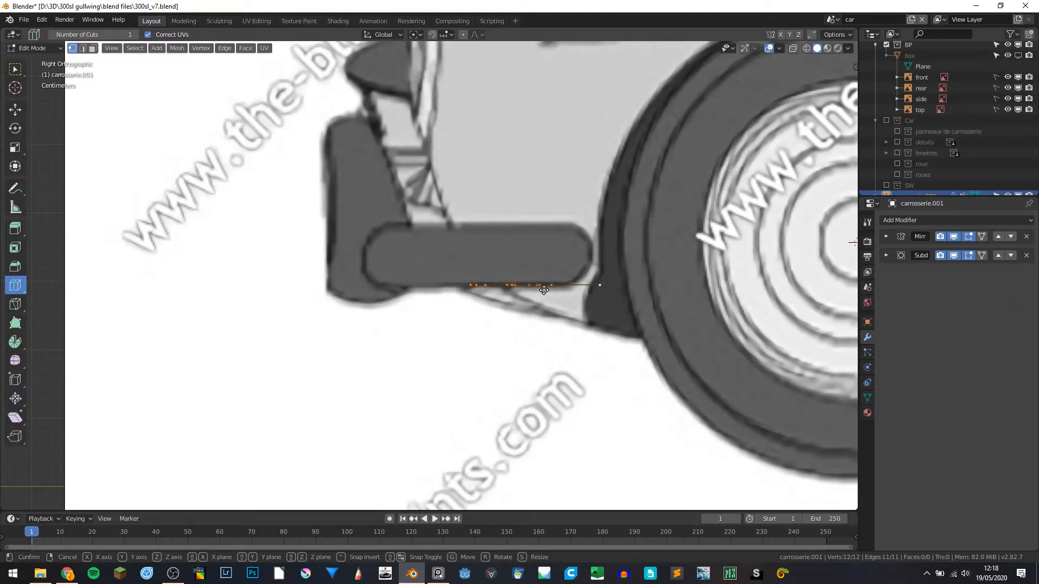
{"action": "key", "text": "y"}
{"action": "left_click", "coordinate": [525, 290]}
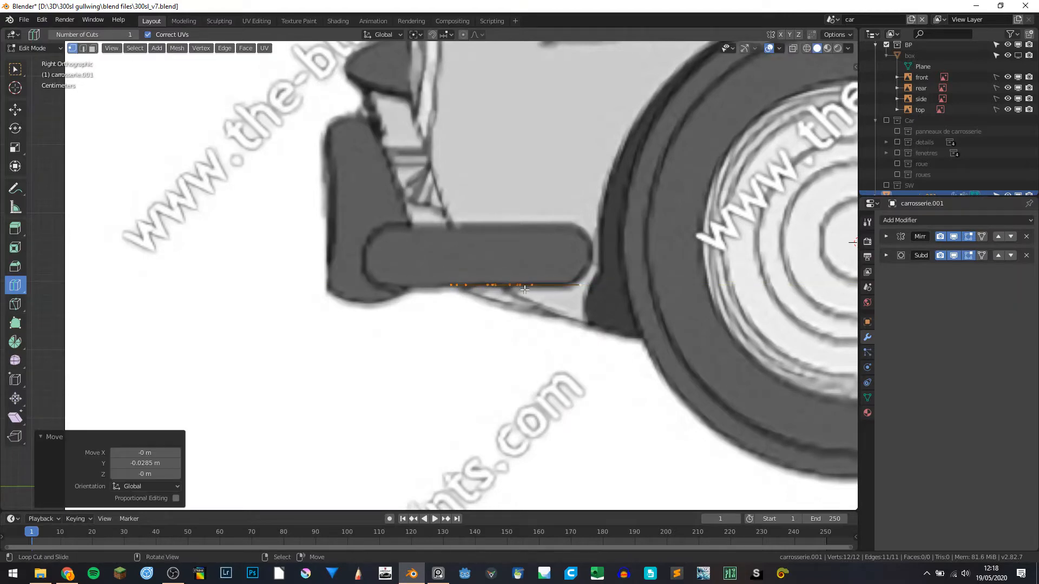
Dissolve the two extra vertices on either side of the strip's inward peak beside the headlight.
{"action": "key", "text": "KP_7"}
{"action": "scroll", "coordinate": [460, 292], "scroll_direction": "down", "scroll_amount": 4}
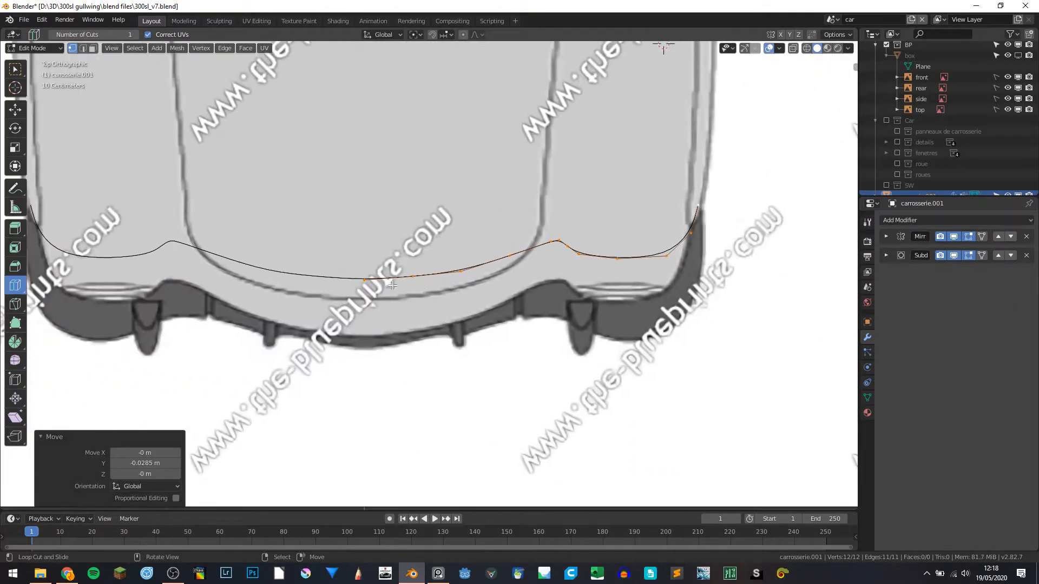
{"action": "left_click", "coordinate": [555, 246]}
{"action": "scroll", "coordinate": [552, 292], "scroll_direction": "up", "scroll_amount": 3}
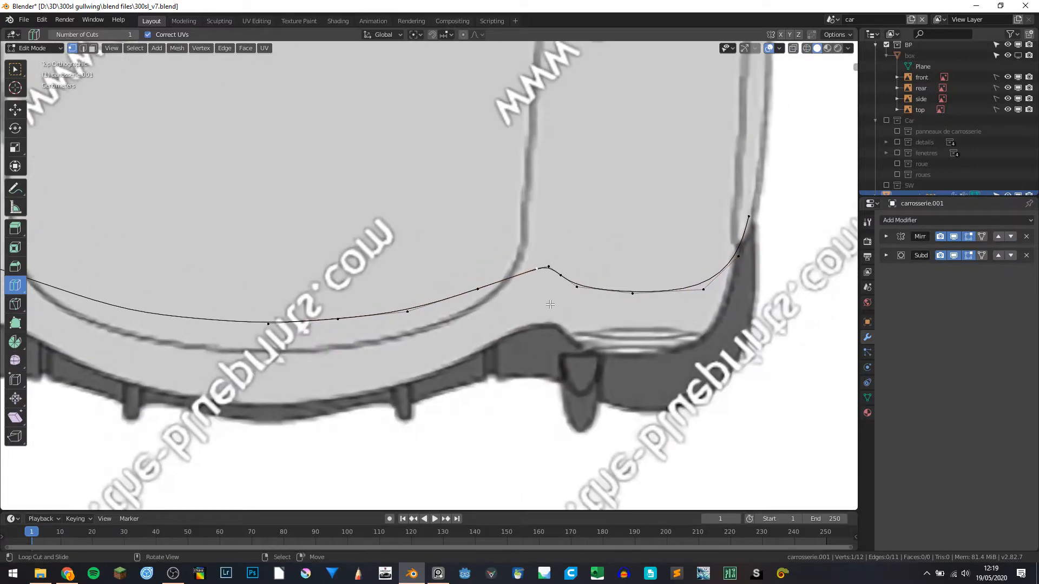
{"action": "key", "text": "ctrl+x"}
{"action": "left_click", "coordinate": [561, 276]}
{"action": "key", "text": "ctrl+x"}
{"action": "left_click", "coordinate": [637, 296]}
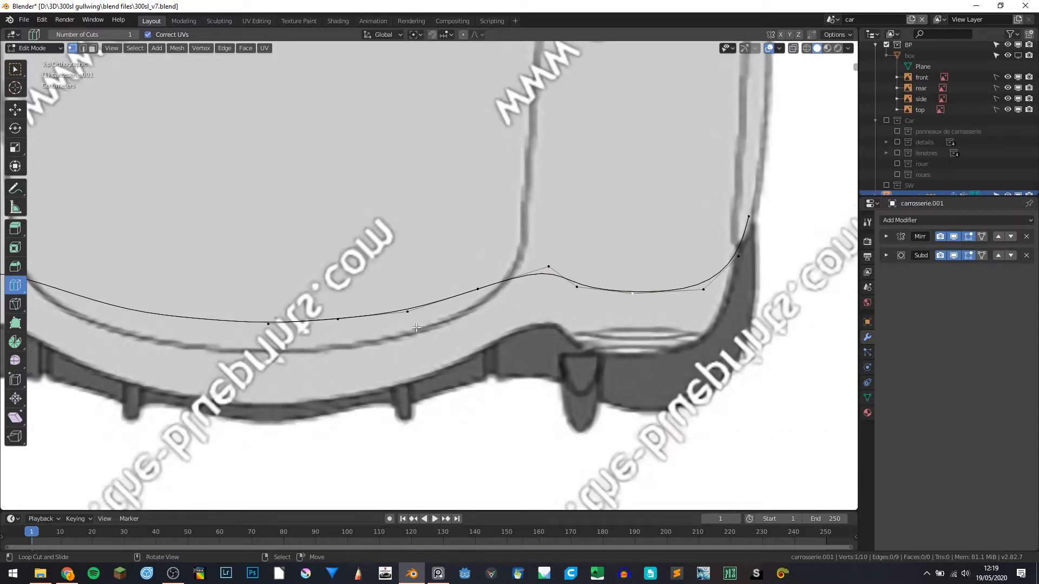
Extrude the whole strip about 0.159 m forward along Y in top view to form a band of faces.
{"action": "key", "text": "a"}
{"action": "middle_click_drag", "start_coordinate": [435, 337], "coordinate": [453, 302], "text": "shift"}
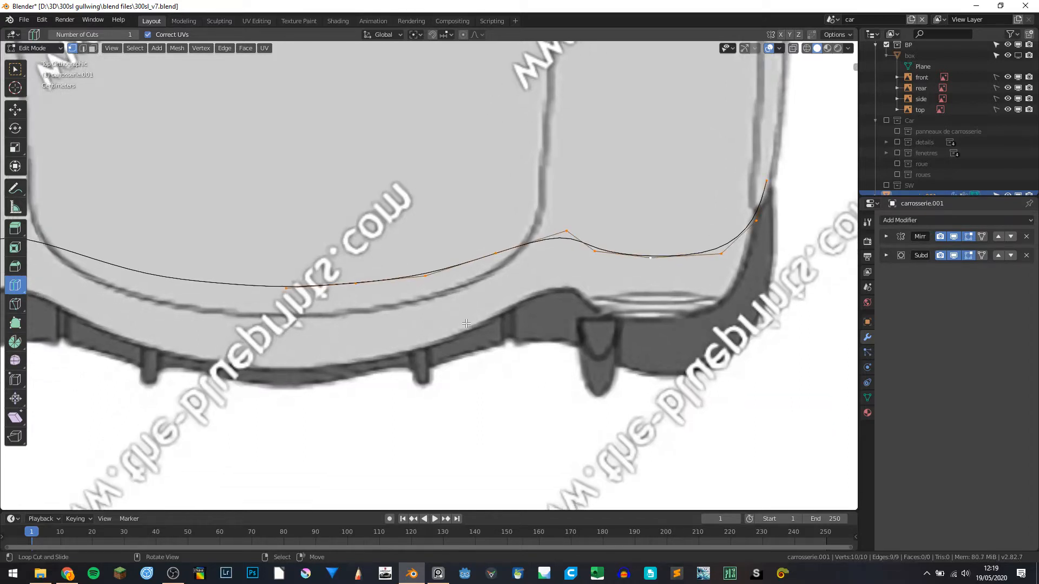
{"action": "key", "text": "e"}
{"action": "right_click", "coordinate": [466, 327]}
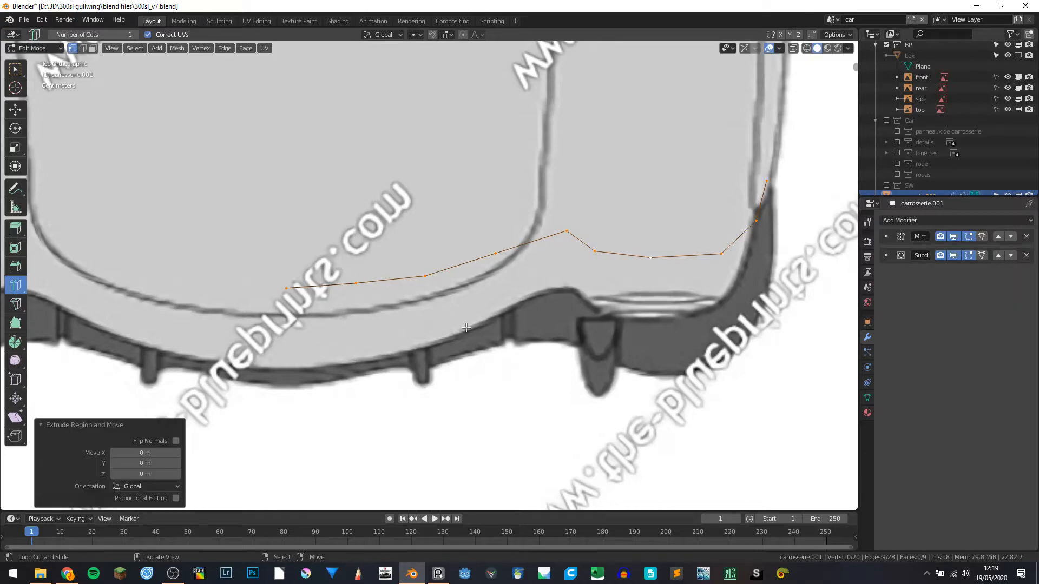
{"action": "key", "text": "g"}
{"action": "key", "text": "y"}
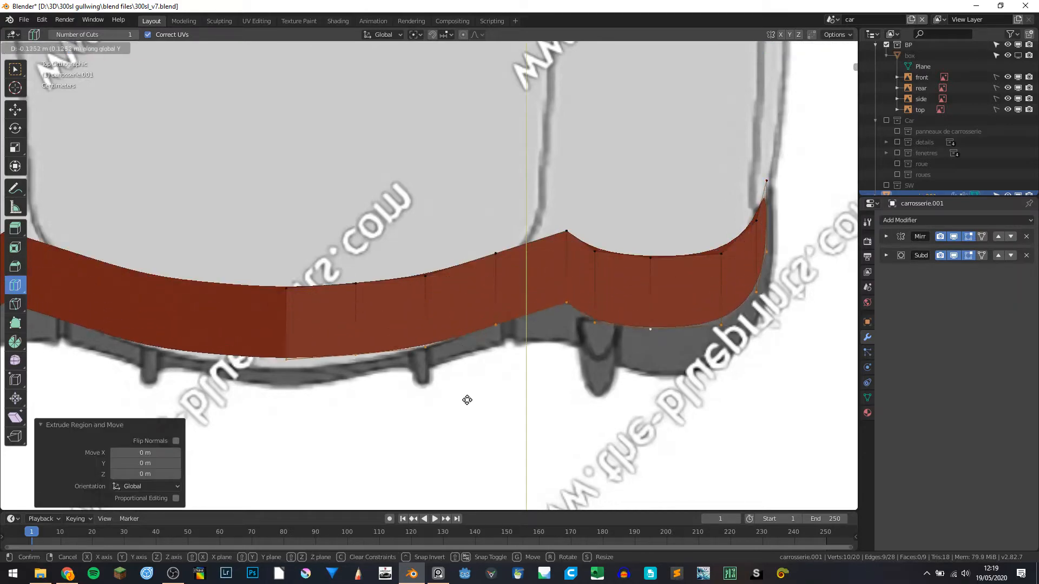
{"action": "left_click", "coordinate": [475, 424]}
Enable the Screencast Keys display in the viewport.
{"action": "key", "text": "n"}
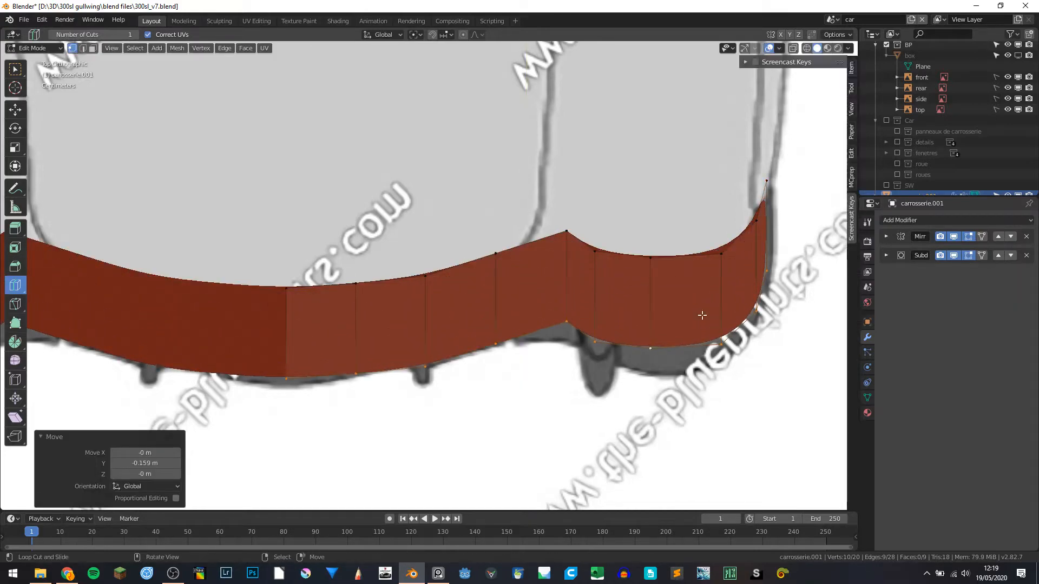
{"action": "left_click", "coordinate": [757, 62]}
{"action": "key", "text": "n"}
Switch to wireframe and move the front edge's centre vertex about 0.028 m forward along Y.
{"action": "left_click", "coordinate": [253, 389]}
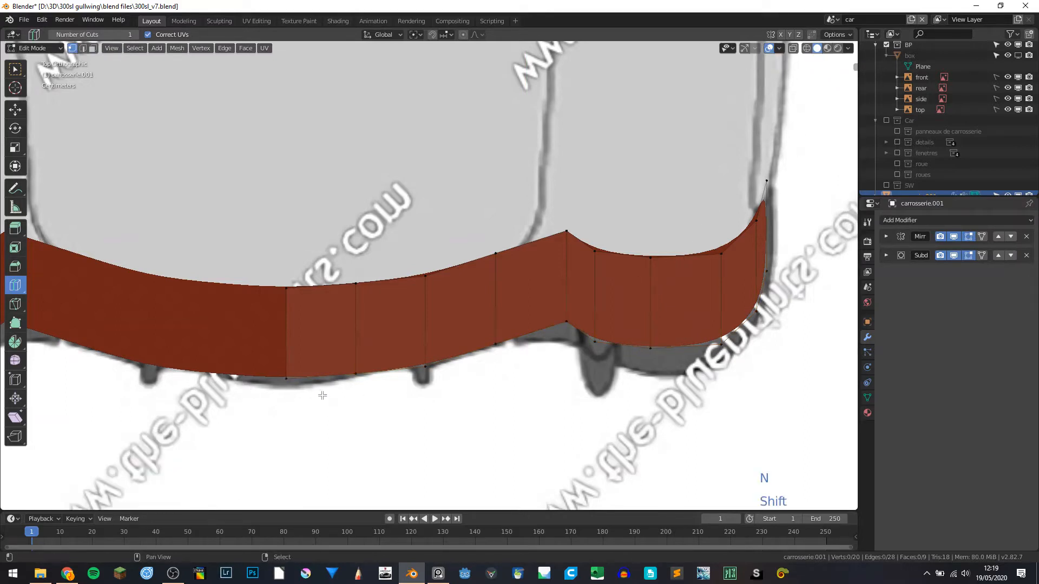
{"action": "middle_click_drag", "start_coordinate": [291, 385], "coordinate": [444, 324], "text": "shift"}
{"action": "key", "text": "shift+z"}
{"action": "right_click", "coordinate": [343, 362]}
{"action": "scroll", "coordinate": [461, 334], "scroll_direction": "up", "scroll_amount": 3}
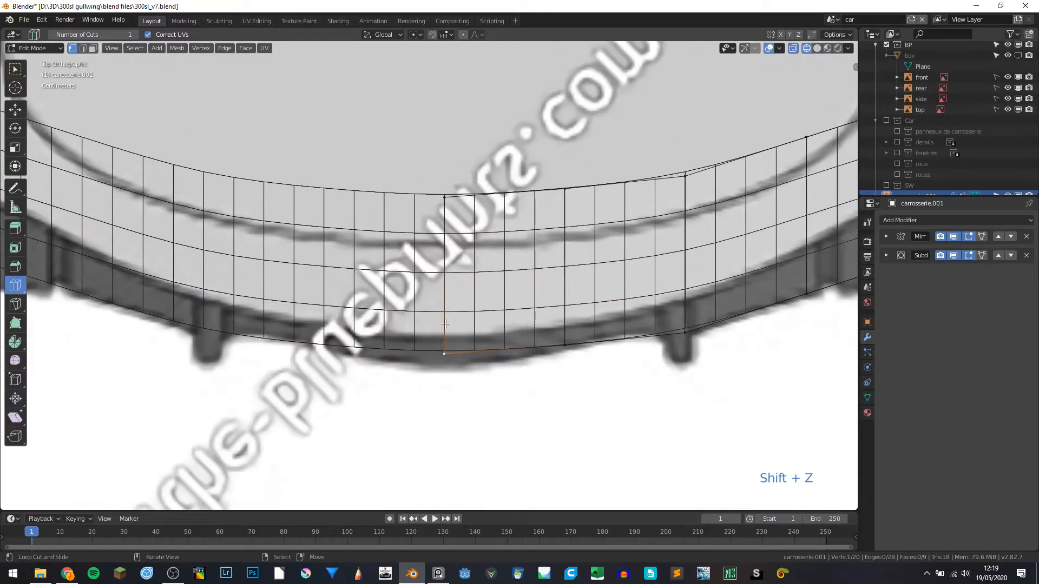
{"action": "key", "text": "g"}
{"action": "key", "text": "g"}
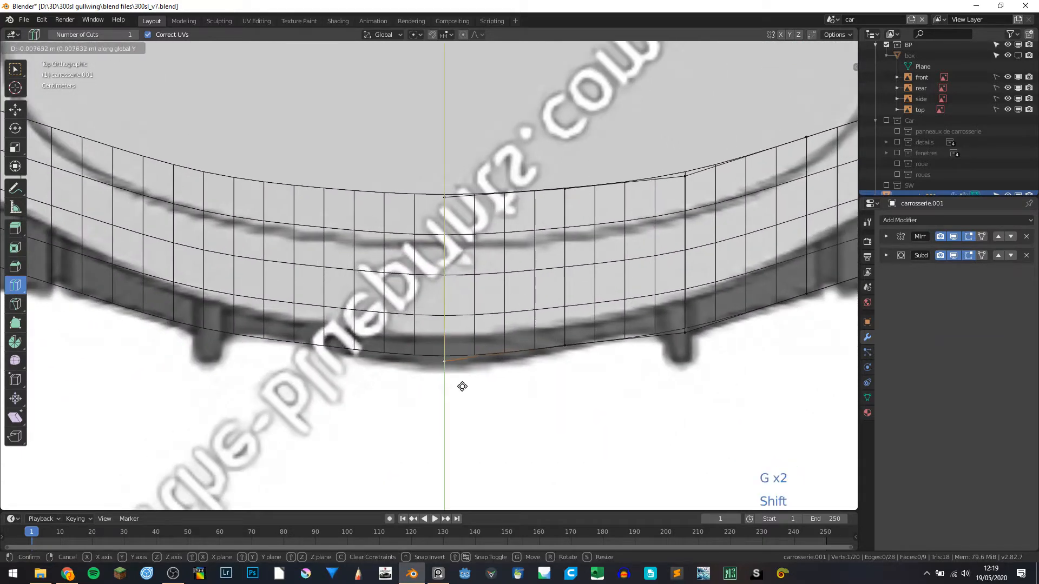
{"action": "left_click", "coordinate": [532, 119]}
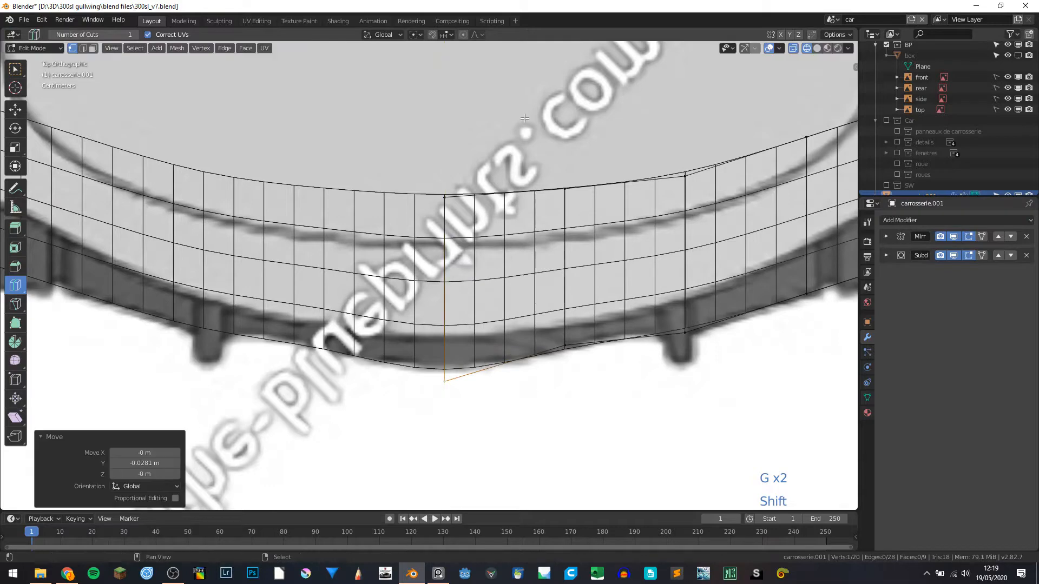
Fit the front edge to the bumper outline: neighbouring vertex about 0.012 m forward, centre vertex 0.010 m rearward, neighbour 0.007 m rearward along Y.
{"action": "right_click", "coordinate": [578, 323]}
{"action": "key", "text": "g"}
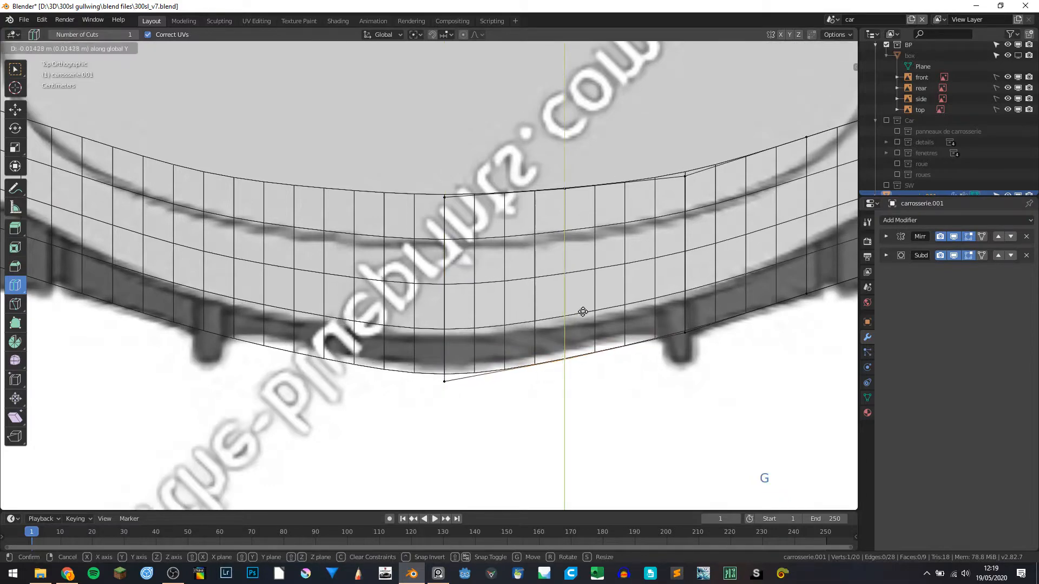
{"action": "left_click", "coordinate": [583, 314]}
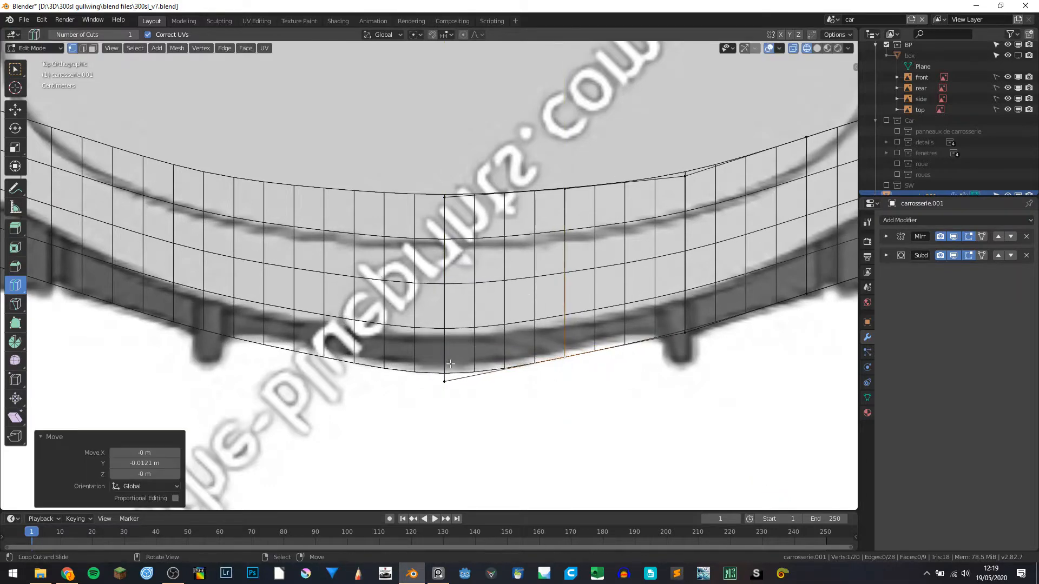
{"action": "right_click", "coordinate": [445, 379]}
{"action": "key", "text": "g"}
{"action": "left_click", "coordinate": [549, 353]}
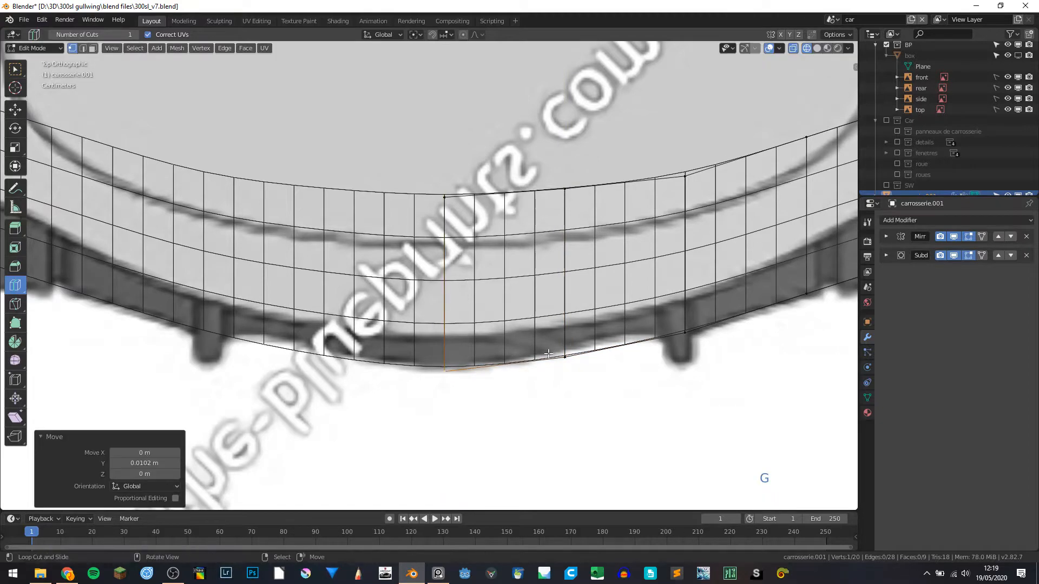
{"action": "right_click", "coordinate": [549, 353]}
{"action": "key", "text": "g"}
{"action": "key", "text": "g"}
{"action": "left_click", "coordinate": [617, 340]}
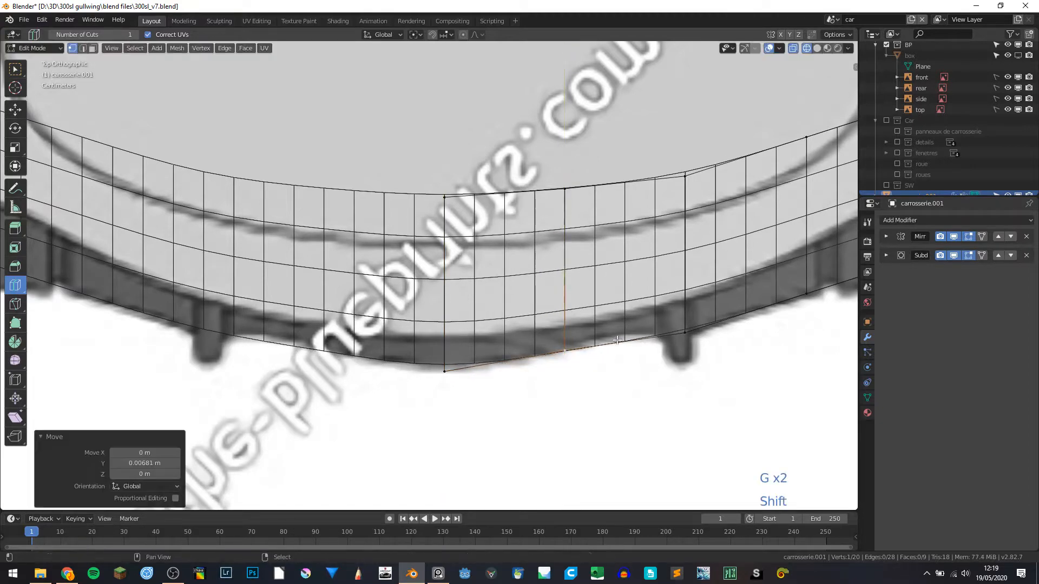
Add one loop cut across the band between its second and third front vertices from the centre.
{"action": "right_click", "coordinate": [682, 338]}
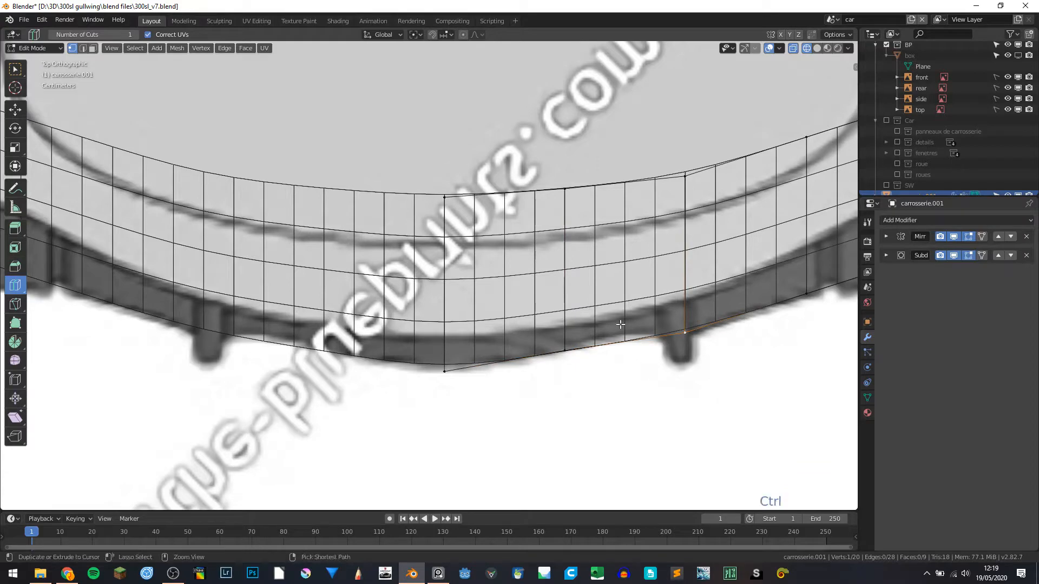
{"action": "key", "text": "ctrl+r"}
{"action": "left_click", "coordinate": [620, 325]}
{"action": "left_click", "coordinate": [620, 324]}
{"action": "right_click", "coordinate": [623, 344]}
{"action": "key", "text": "f"}
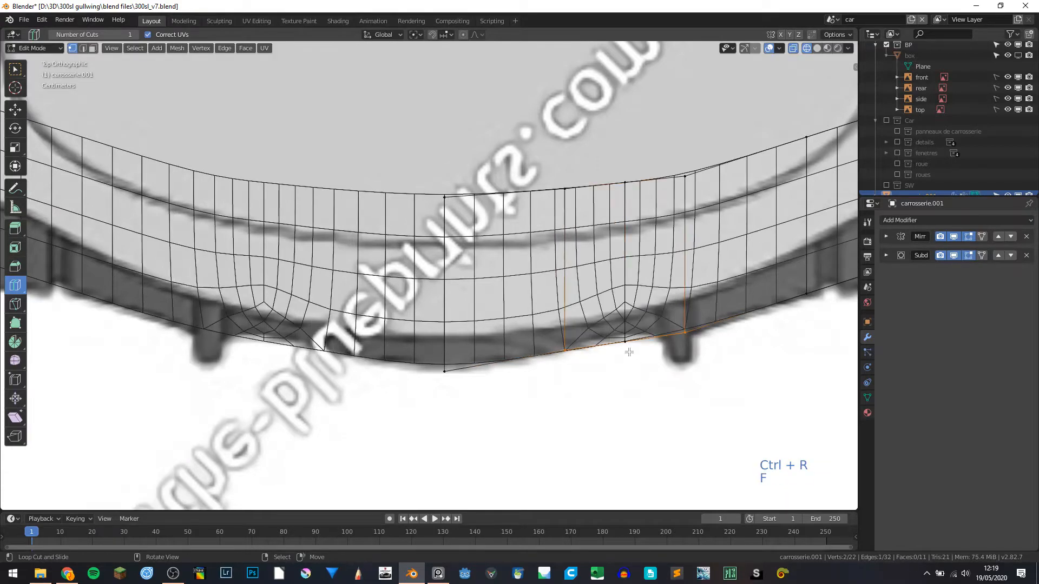
{"action": "key", "text": "y"}
{"action": "right_click", "coordinate": [628, 350]}
{"action": "key", "text": "g"}
{"action": "key", "text": "y"}
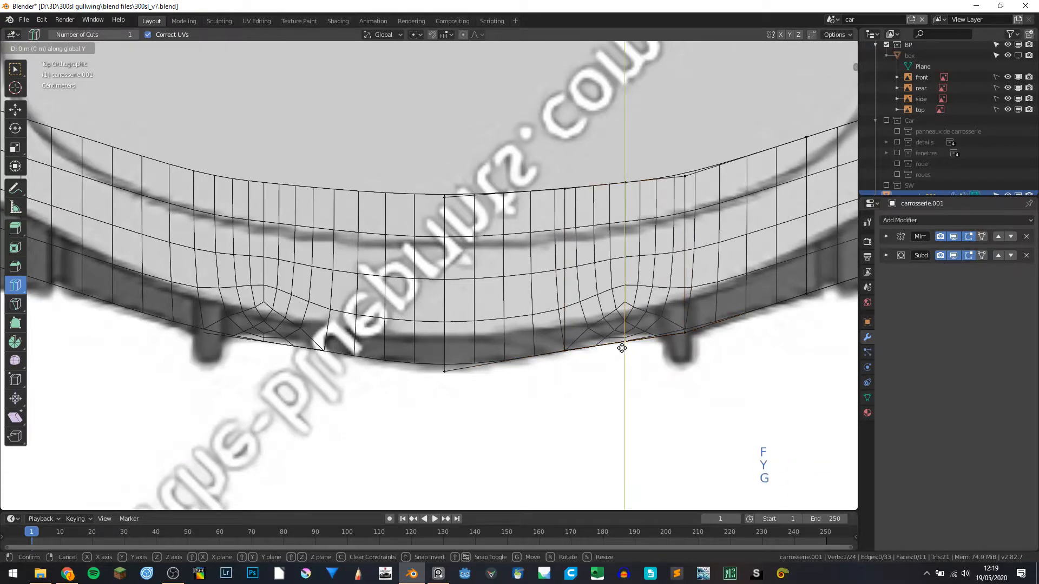
{"action": "right_click", "coordinate": [617, 259]}
{"action": "key", "text": "ctrl+z"}
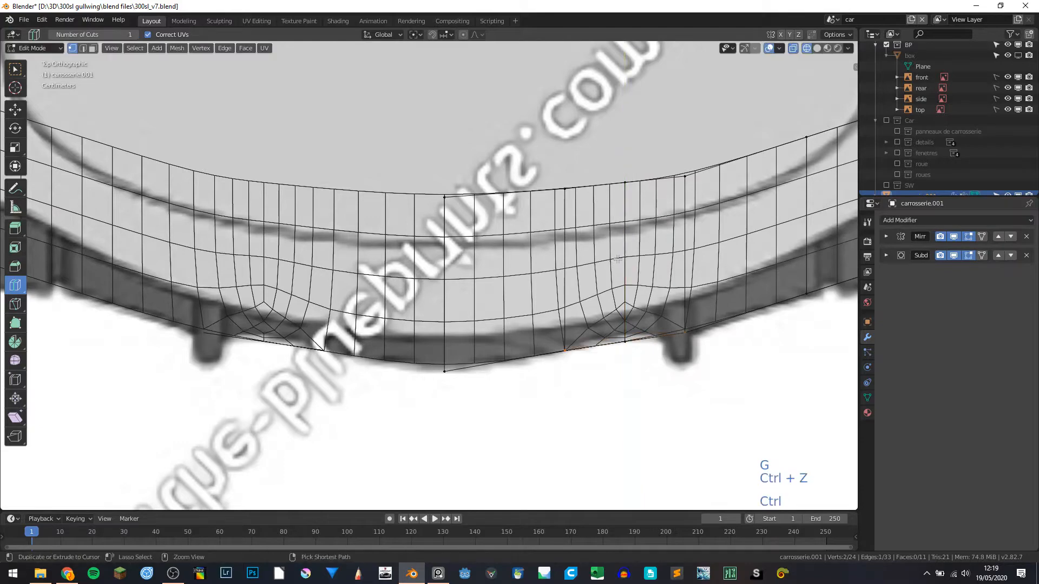
{"action": "key", "text": "ctrl+z"}
{"action": "key", "text": "ctrl+z"}
{"action": "key", "text": "ctrl+z"}
{"action": "key", "text": "y"}
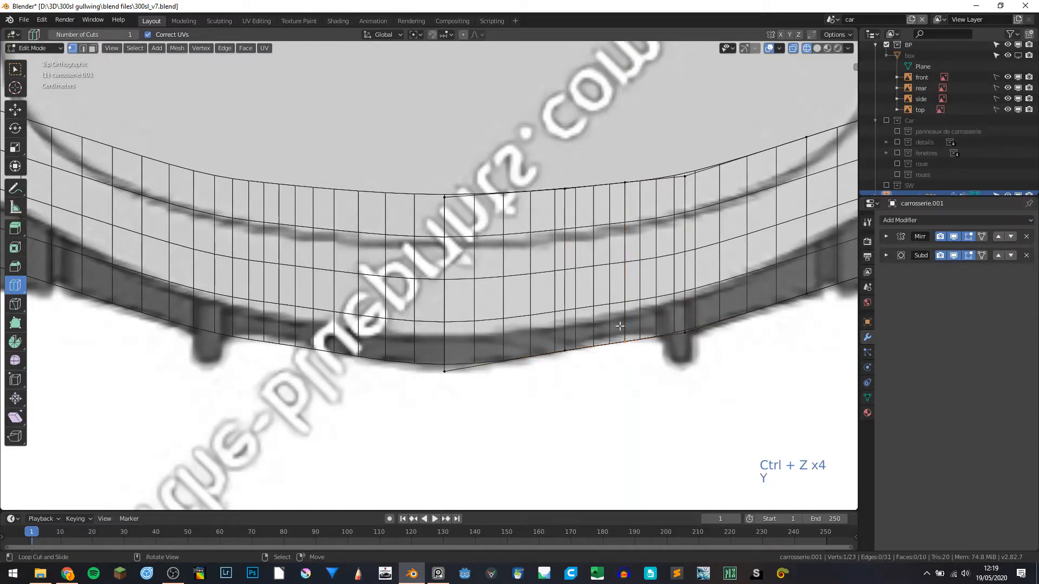
{"action": "key", "text": "ctrl+z"}
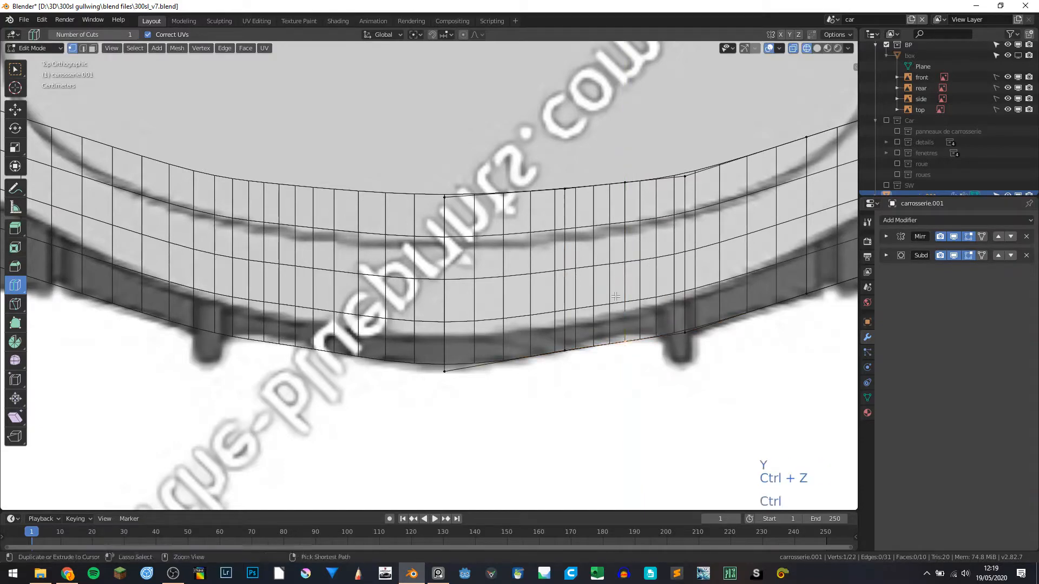
Move the new loop's front vertex about 0.012 m rearward and the next outer vertex about 0.002 m forward along Y.
{"action": "key", "text": "g"}
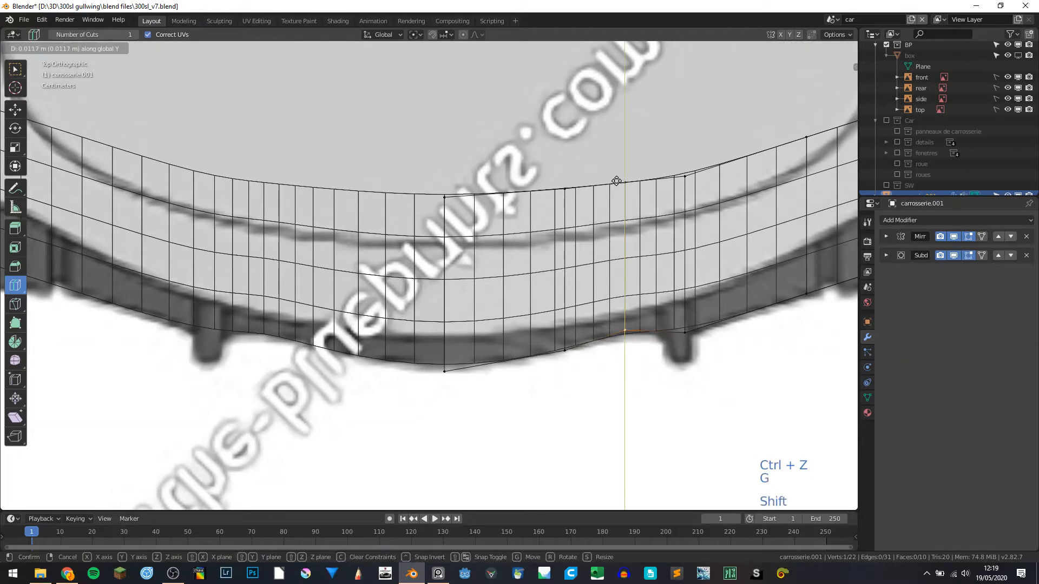
{"action": "left_click", "coordinate": [617, 184]}
{"action": "left_click", "coordinate": [677, 324]}
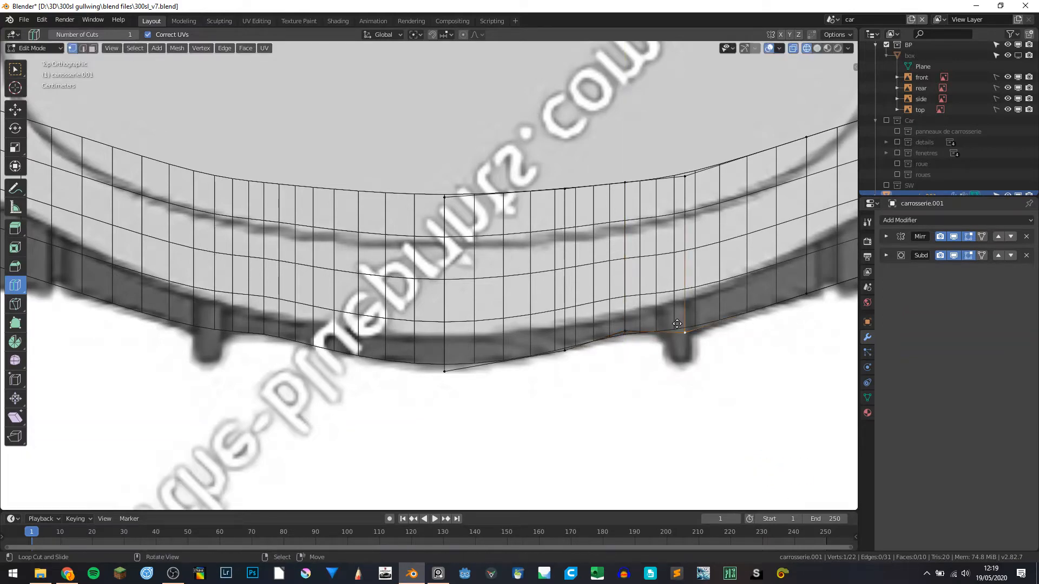
{"action": "key", "text": "g"}
{"action": "left_click", "coordinate": [674, 343]}
Move the front edge's inward peak vertex beside the headlight about 0.033 m forward along Y to the bumper outline.
{"action": "middle_click_drag", "start_coordinate": [479, 342], "coordinate": [337, 338], "text": "shift"}
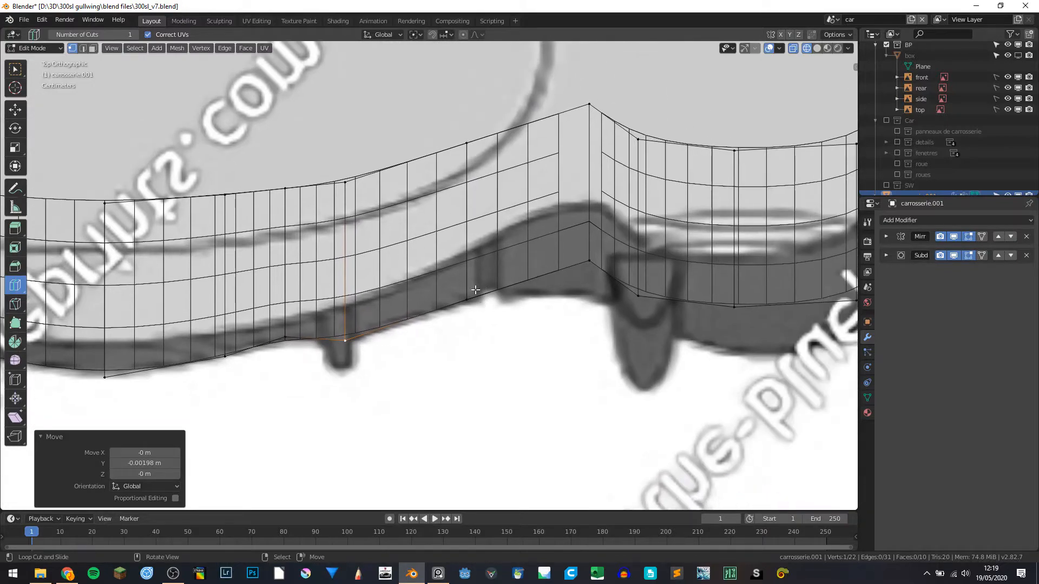
{"action": "left_click", "coordinate": [478, 291]}
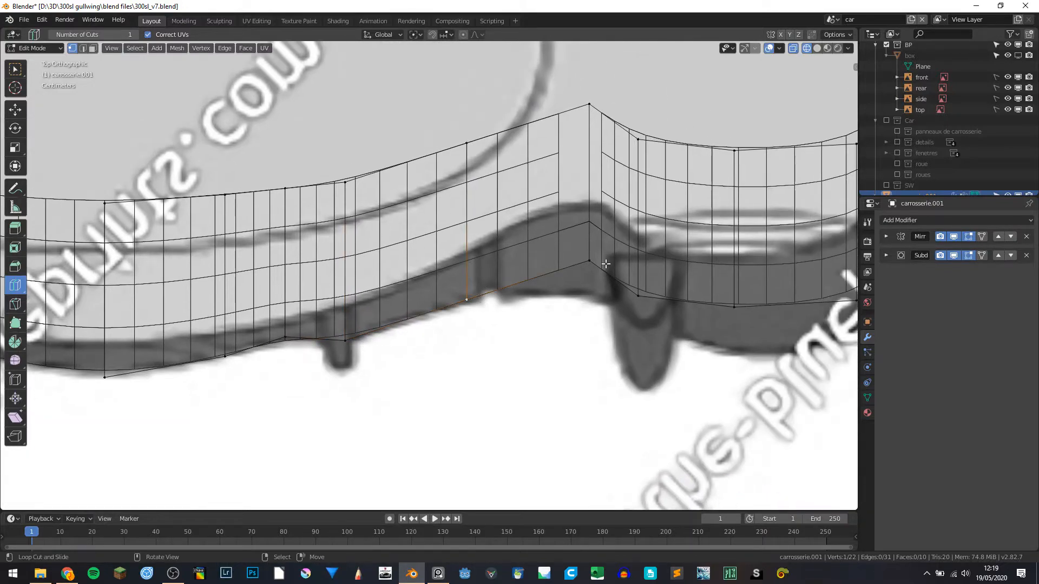
{"action": "scroll", "coordinate": [605, 263], "scroll_direction": "down", "scroll_amount": 1}
{"action": "key", "text": "g"}
{"action": "key", "text": "y"}
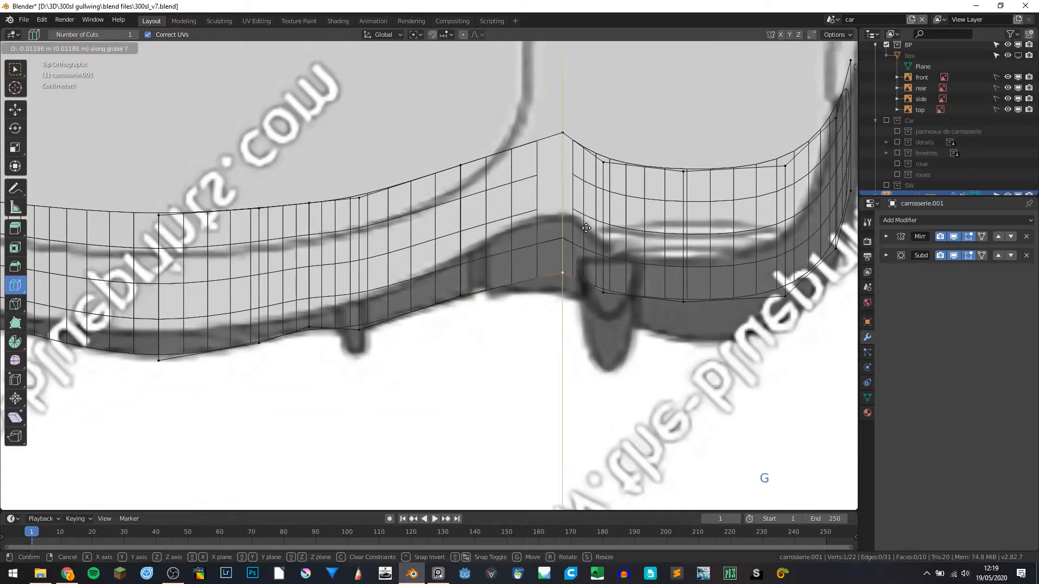
{"action": "key", "text": "shift"}
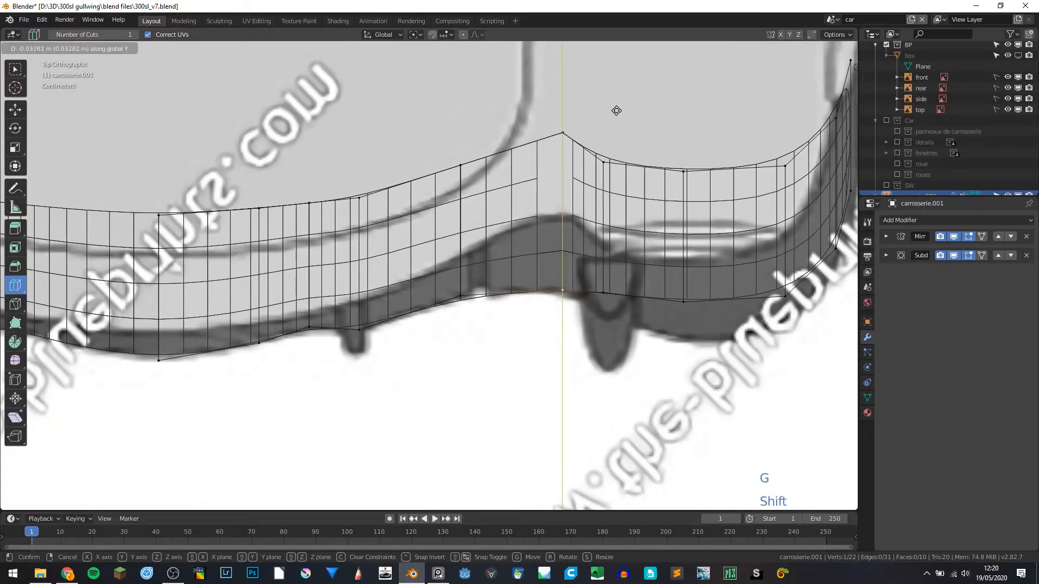
{"action": "left_click", "coordinate": [617, 110]}
Move the front edge vertex just inward of the peak beside the headlight about 0.004 m rearward along Y.
{"action": "left_click", "coordinate": [454, 254]}
{"action": "key", "text": "g"}
{"action": "key", "text": "y"}
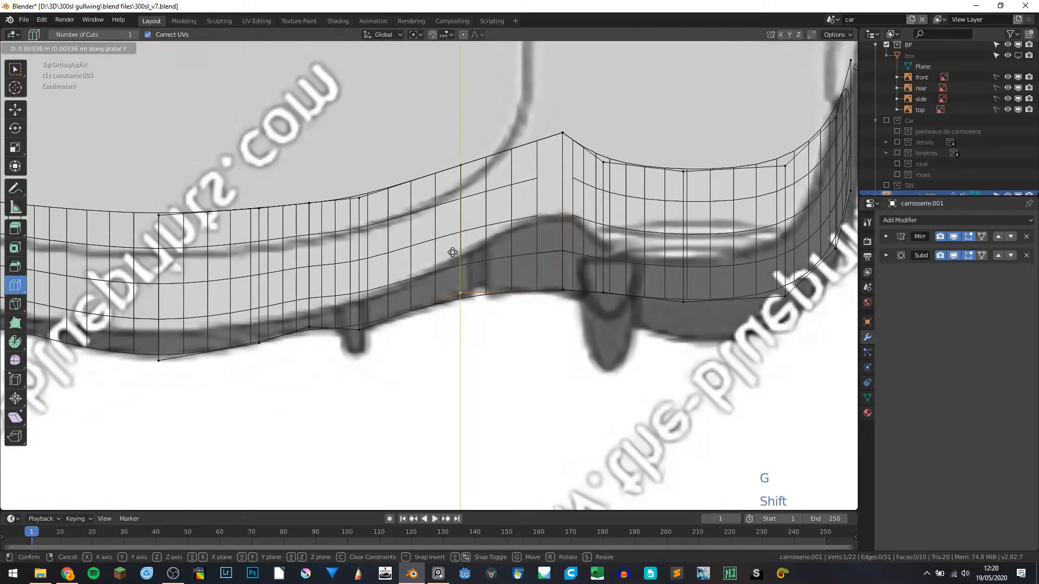
{"action": "left_click", "coordinate": [451, 246]}
{"action": "middle_click_drag", "start_coordinate": [626, 292], "coordinate": [518, 266], "text": "shift"}
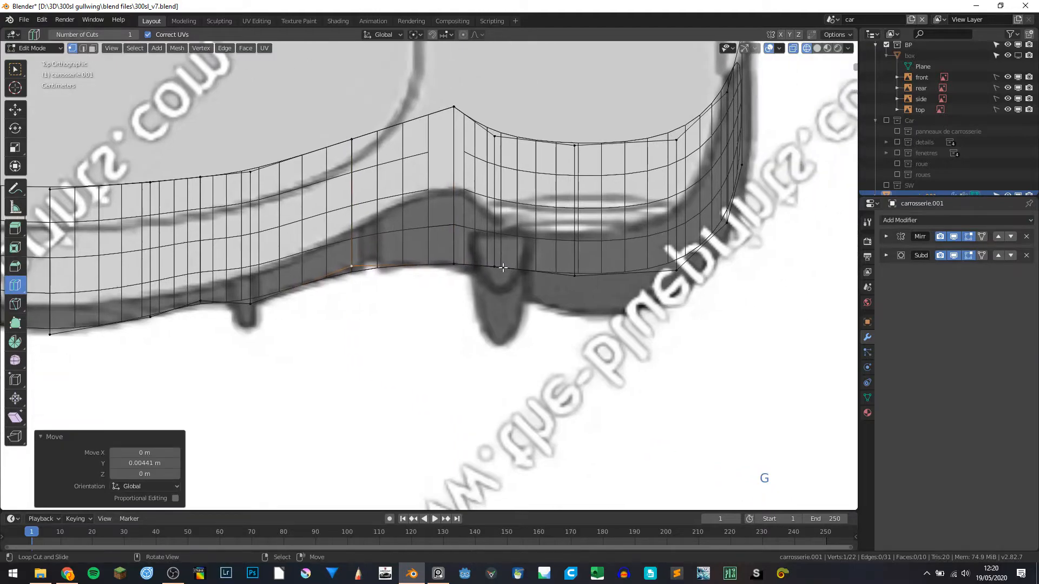
Move the front edge vertex just outward of the peak, over the bumper guard, about 0.033 m forward along Y.
{"action": "right_click", "coordinate": [491, 267]}
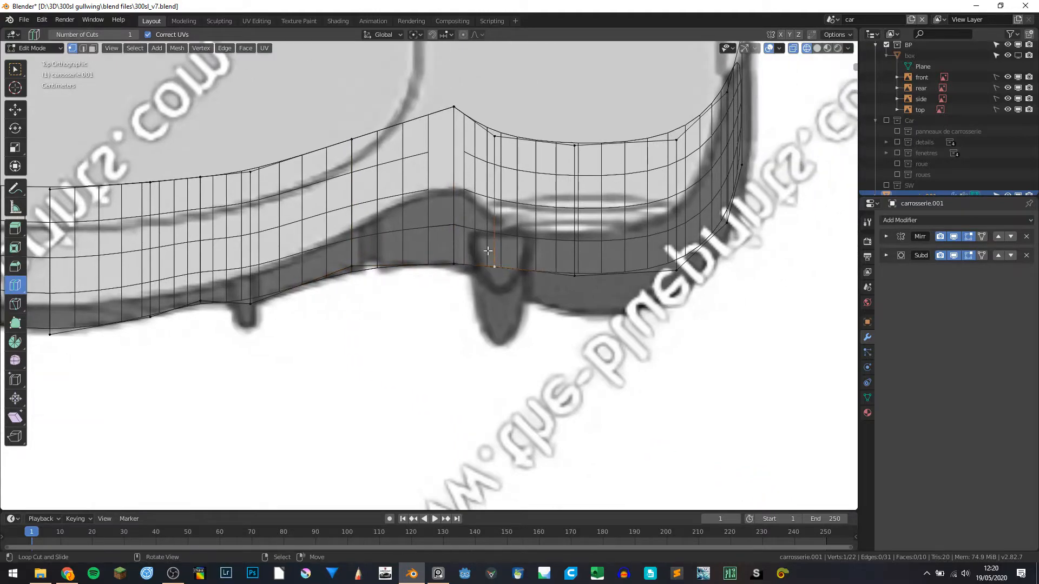
{"action": "key", "text": "g"}
{"action": "key", "text": "y"}
{"action": "key", "text": "shift"}
{"action": "left_click", "coordinate": [498, 292]}
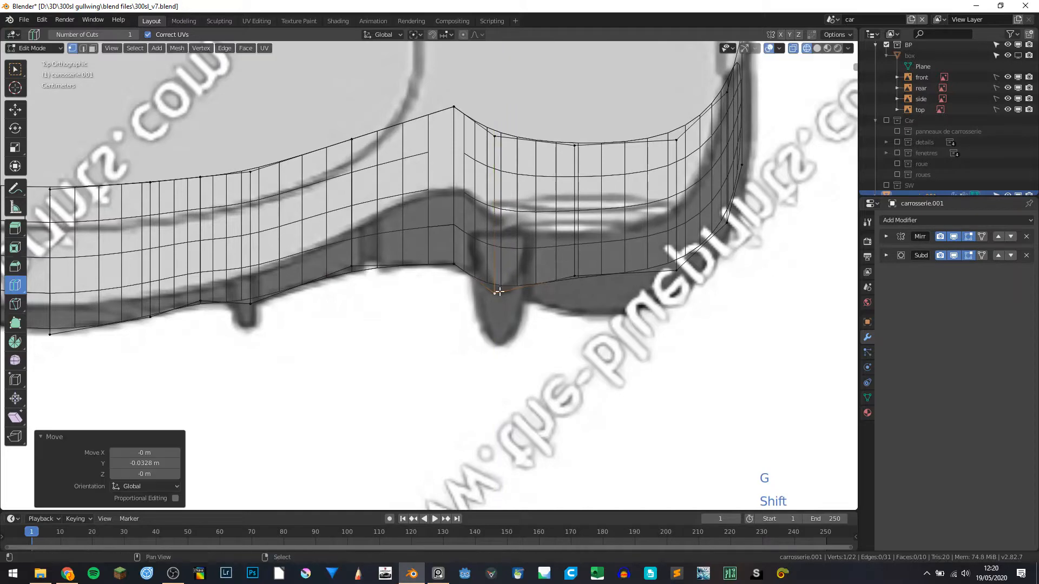
Move the front vertex below the headlight about 0.048 m forward and its inner neighbour at the bumper guard about 0.006 m rearward along Y.
{"action": "left_click", "coordinate": [574, 276]}
{"action": "key", "text": "g"}
{"action": "key", "text": "y"}
{"action": "key", "text": "shift"}
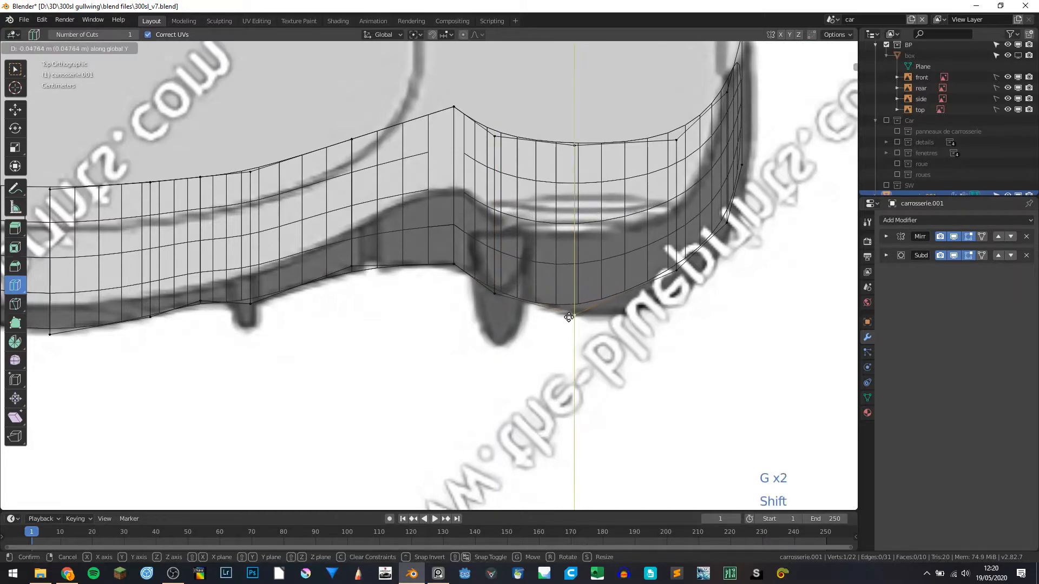
{"action": "left_click", "coordinate": [568, 317]}
{"action": "left_click", "coordinate": [494, 293]}
{"action": "key", "text": "g"}
{"action": "key", "text": "y"}
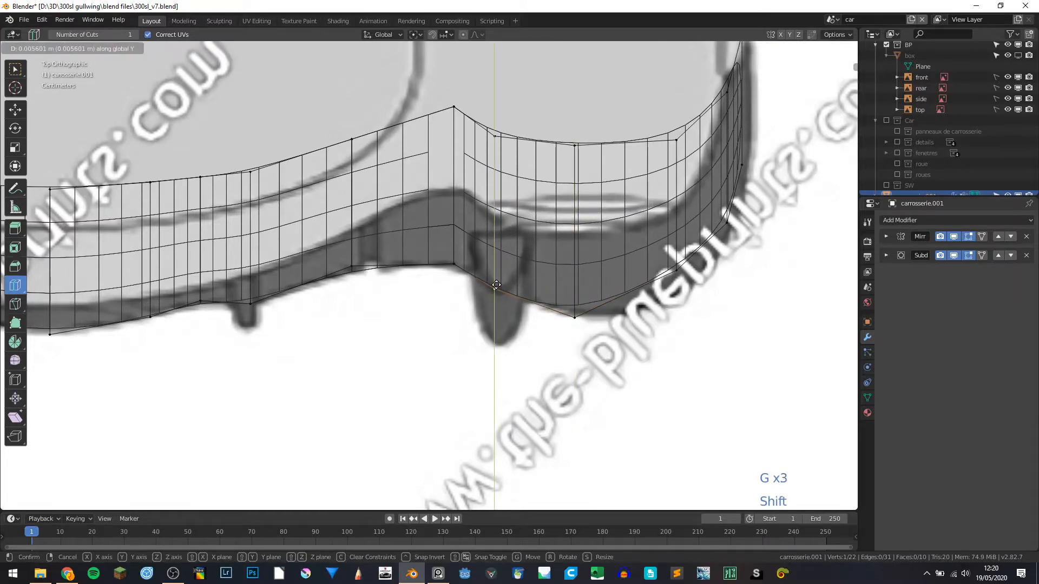
{"action": "left_click", "coordinate": [496, 285]}
Move the front edge's corner vertex outward of the headlight about 0.052 m forward along Y to the blueprint outline.
{"action": "left_click", "coordinate": [577, 317]}
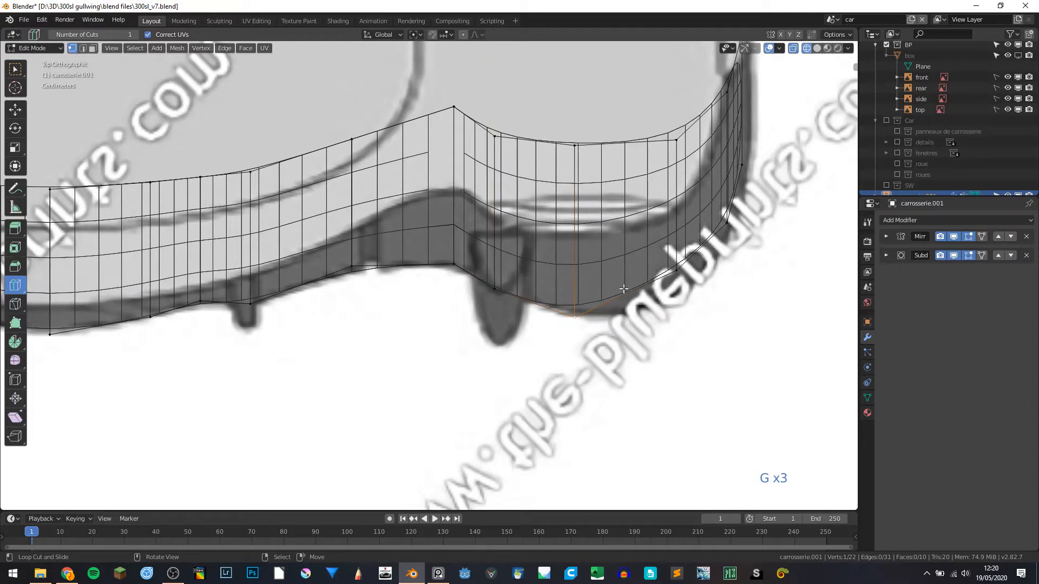
{"action": "left_click", "coordinate": [696, 268]}
{"action": "key", "text": "g"}
{"action": "key", "text": "y"}
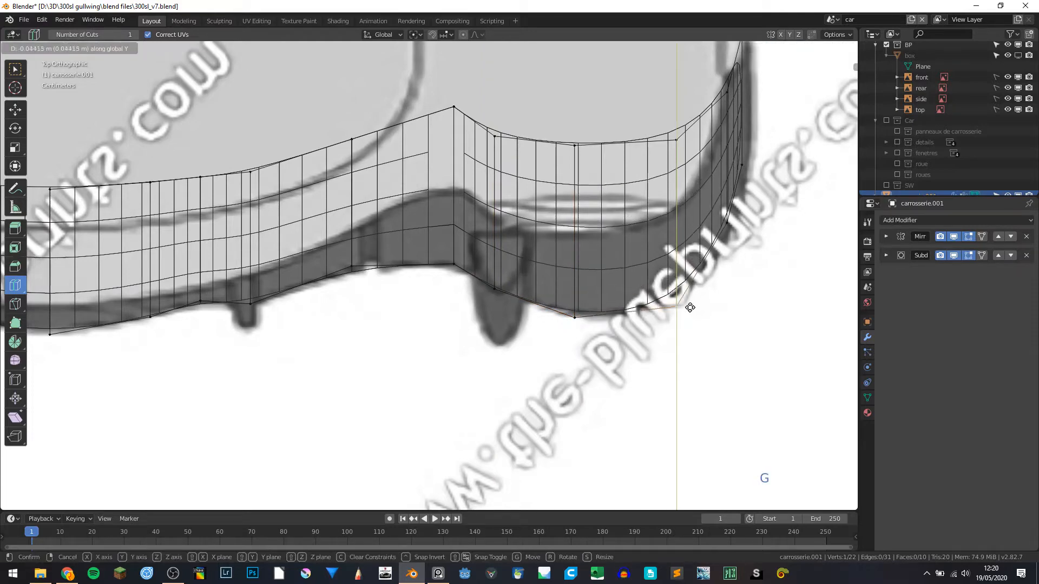
{"action": "key", "text": "shift"}
{"action": "left_click", "coordinate": [694, 346]}
{"action": "middle_click_drag", "start_coordinate": [694, 347], "coordinate": [518, 477], "text": "shift"}
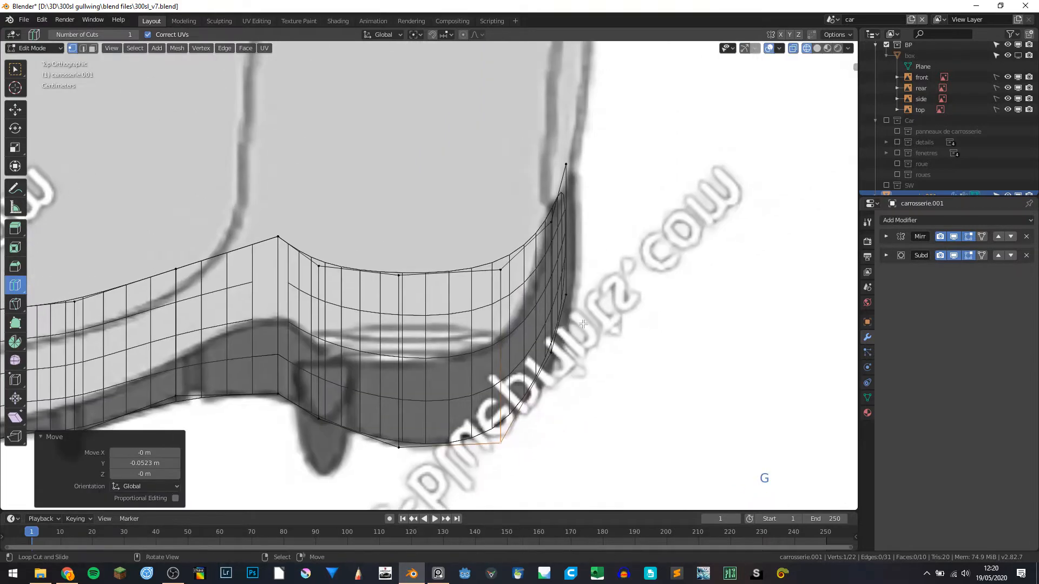
Move the front edge's outermost vertex about 0.02 m outward and 0.01 m forward, and its neighbour about 0.009 m outward and 0.013 m forward.
{"action": "right_click", "coordinate": [591, 308]}
{"action": "key", "text": "g"}
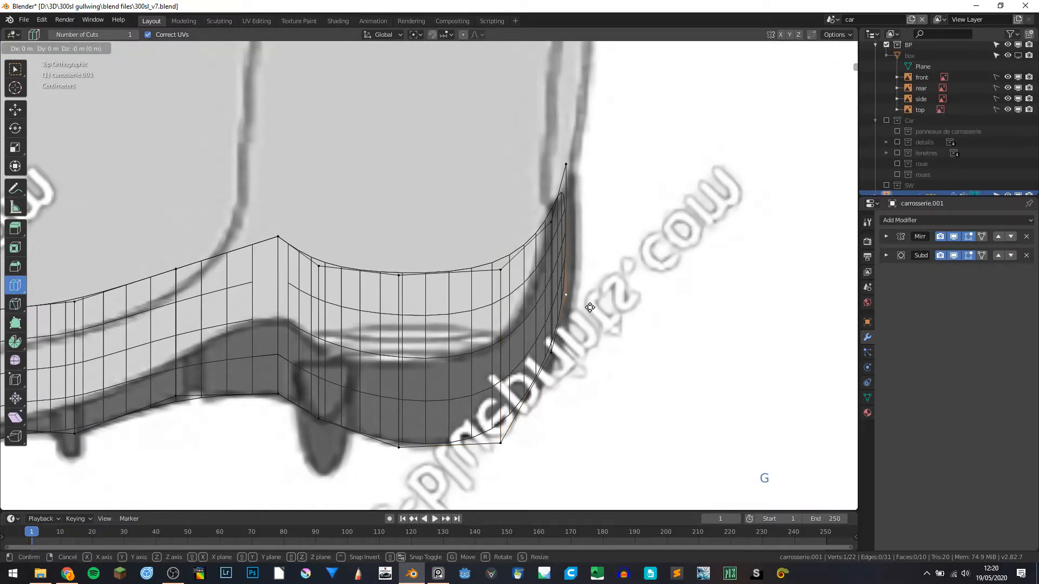
{"action": "key", "text": "shift"}
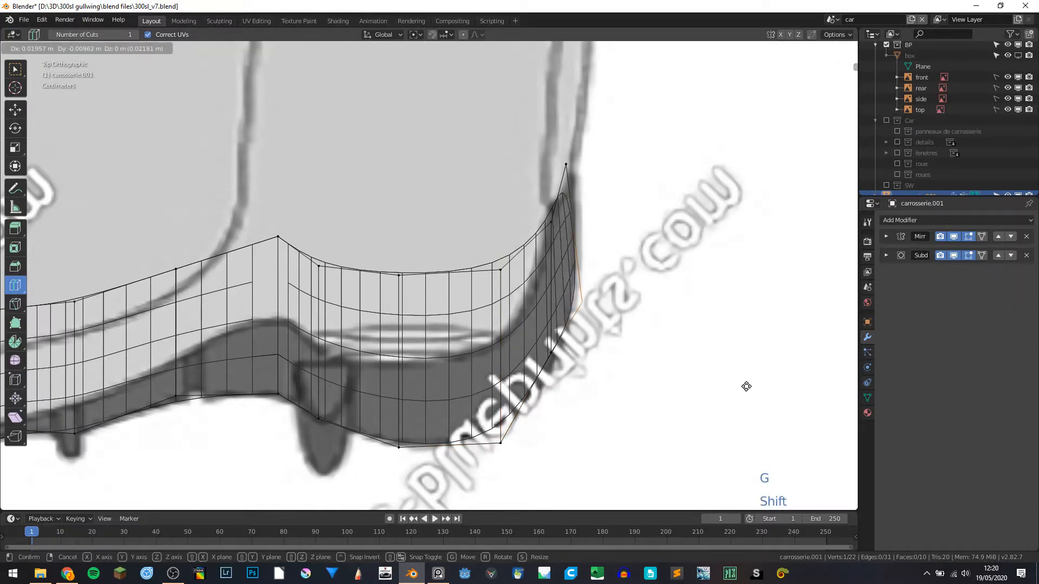
{"action": "left_click", "coordinate": [728, 385]}
{"action": "right_click", "coordinate": [565, 374]}
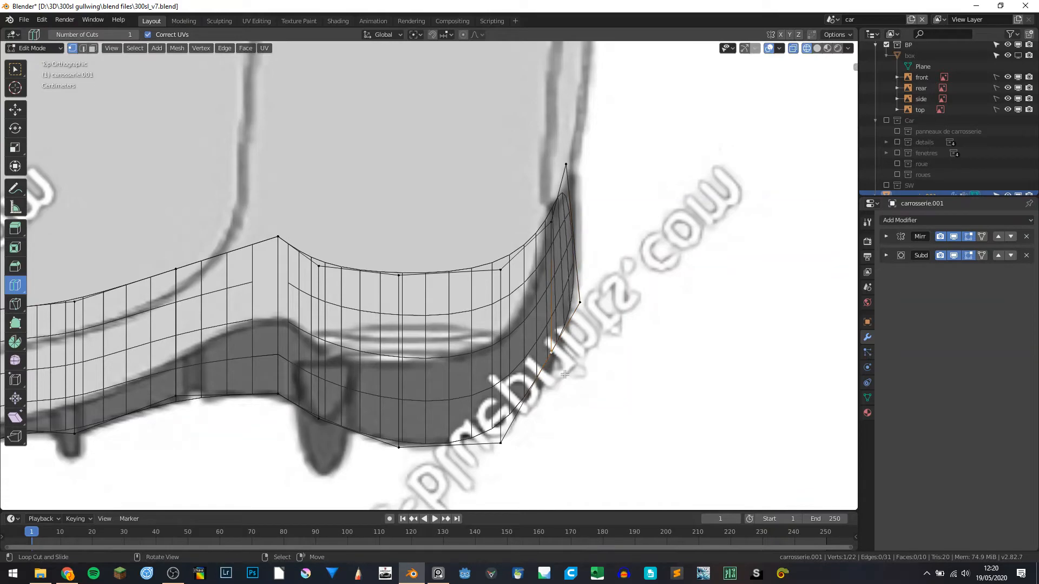
{"action": "key", "text": "g"}
{"action": "left_click", "coordinate": [620, 464]}
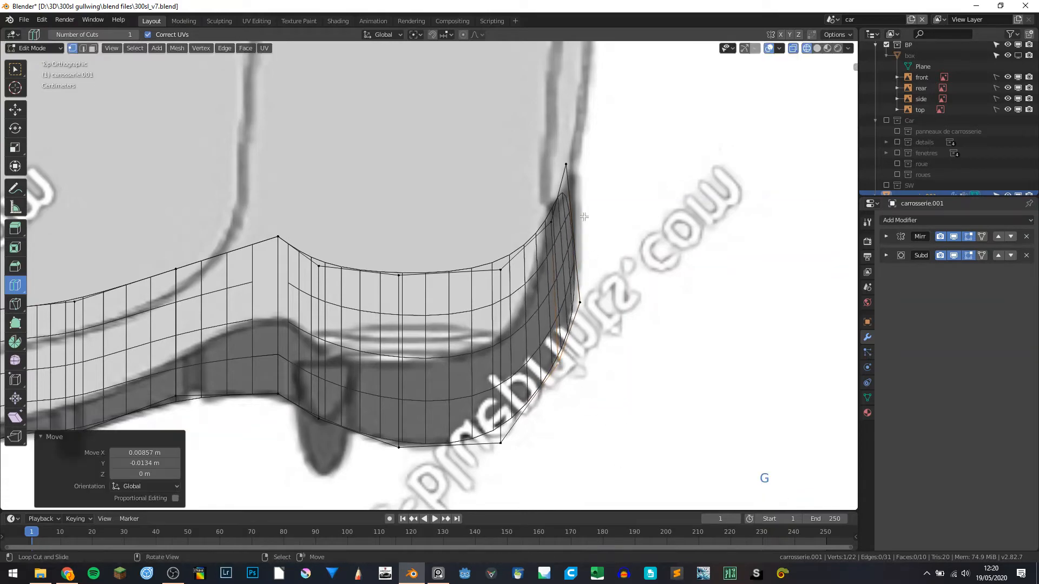
Move the outer tip vertex of the band's rear edge about 0.0105 m outward and 0.0125 m rearward.
{"action": "right_click", "coordinate": [580, 176]}
{"action": "key", "text": "g"}
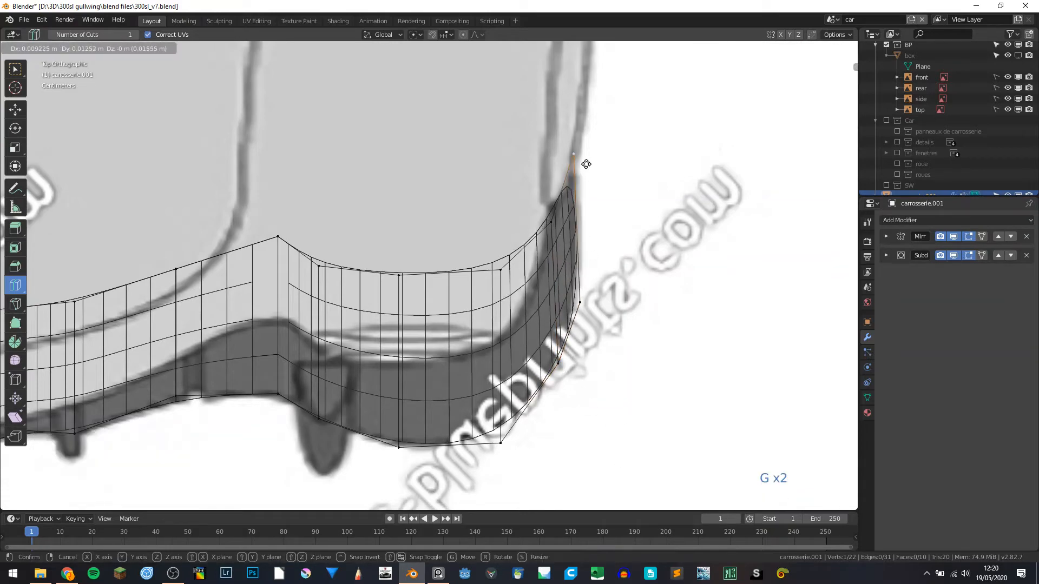
{"action": "left_click", "coordinate": [587, 164]}
{"action": "scroll", "coordinate": [515, 215], "scroll_direction": "down", "scroll_amount": 3}
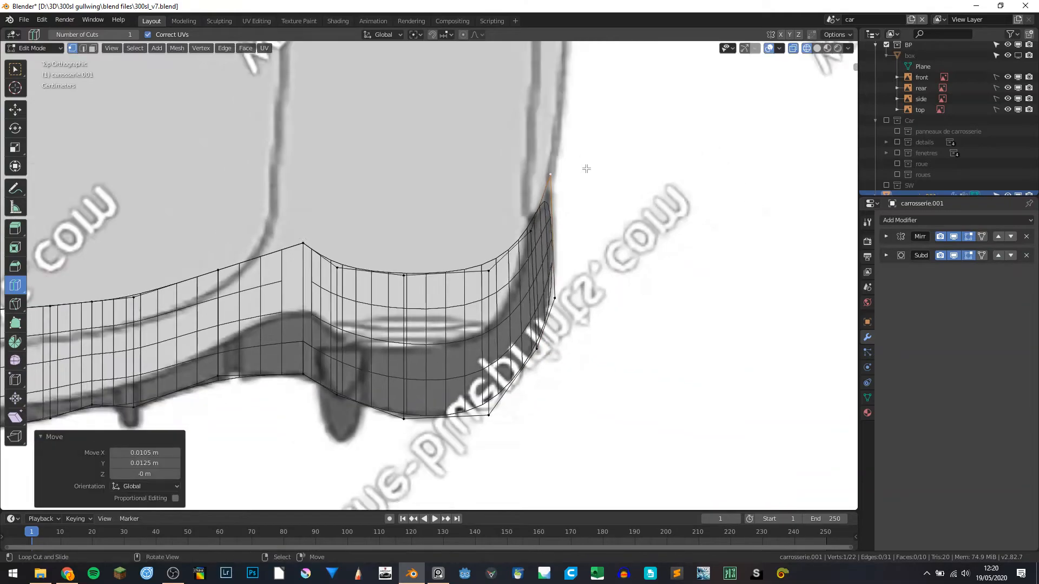
Leave mesh editing, switch to solid shading and check the band against the top blueprint and in perspective.
{"action": "middle_click_drag", "start_coordinate": [513, 217], "coordinate": [499, 190]}
{"action": "scroll", "coordinate": [460, 200], "scroll_direction": "down", "scroll_amount": 5}
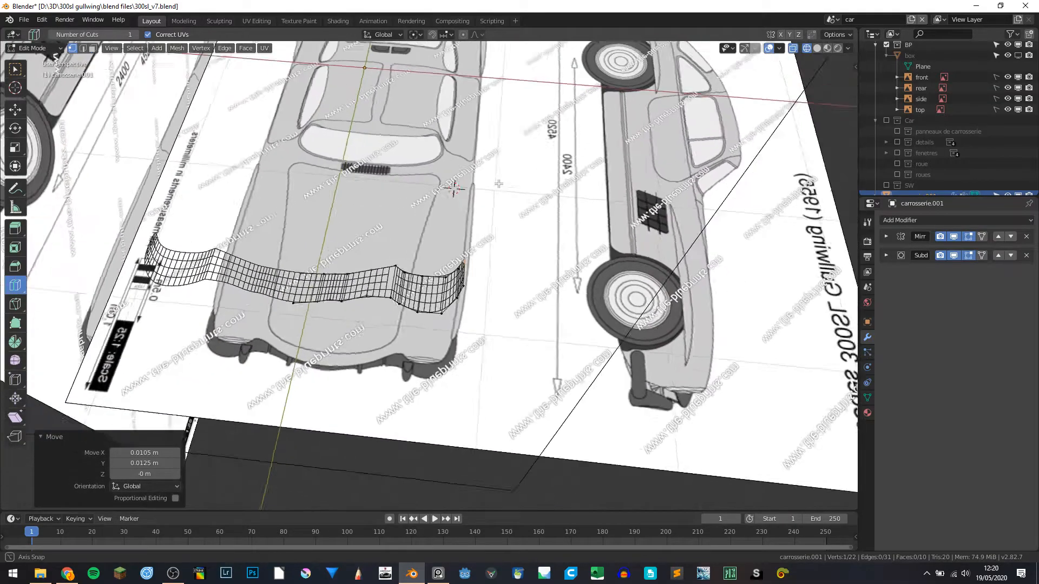
{"action": "middle_click_drag", "start_coordinate": [359, 238], "coordinate": [353, 260]}
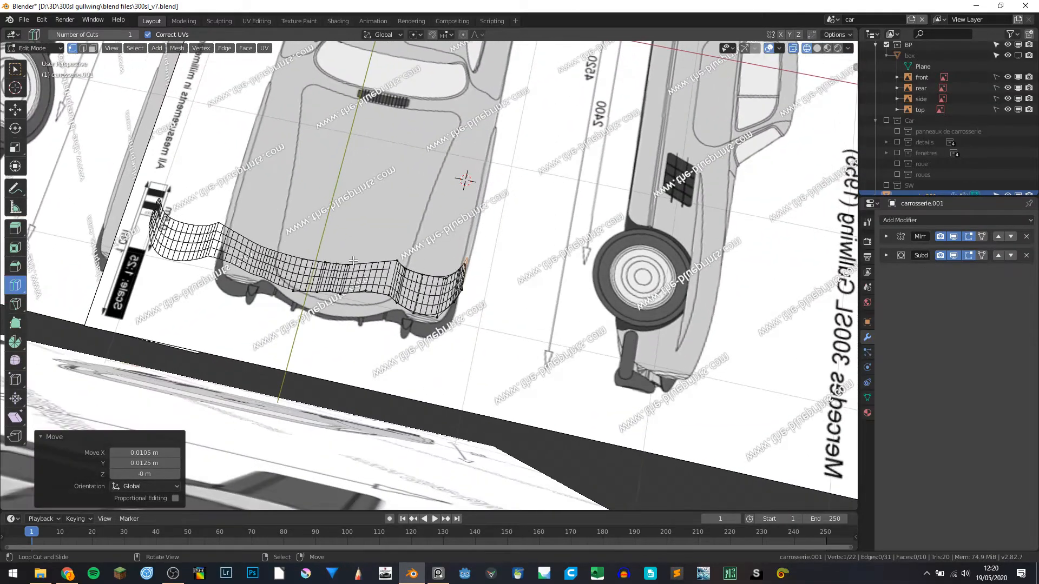
{"action": "key", "text": "KP_7"}
{"action": "key", "text": "Tab"}
{"action": "key", "text": "shift+z"}
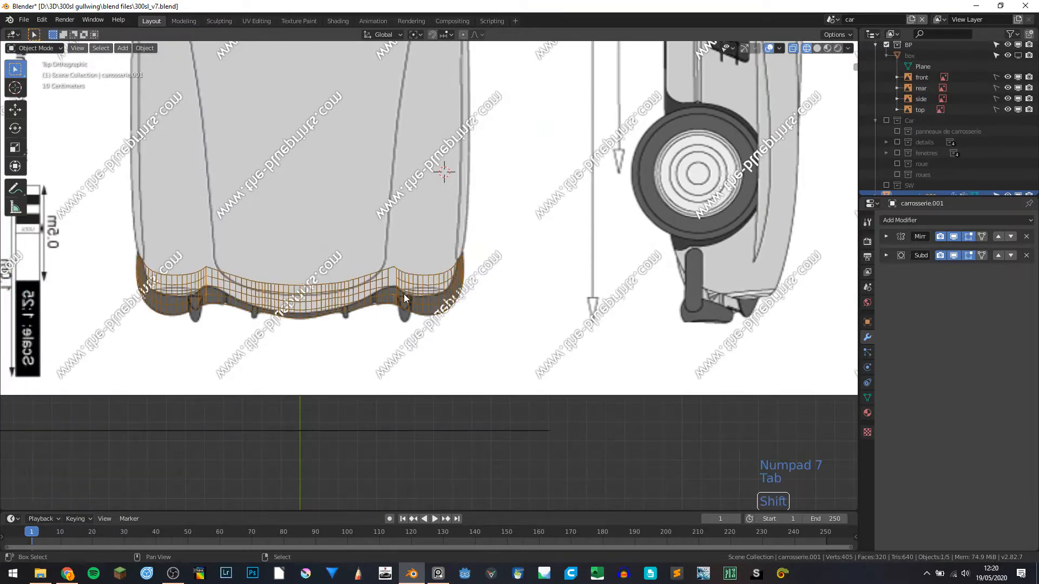
{"action": "scroll", "coordinate": [396, 280], "scroll_direction": "up", "scroll_amount": 5}
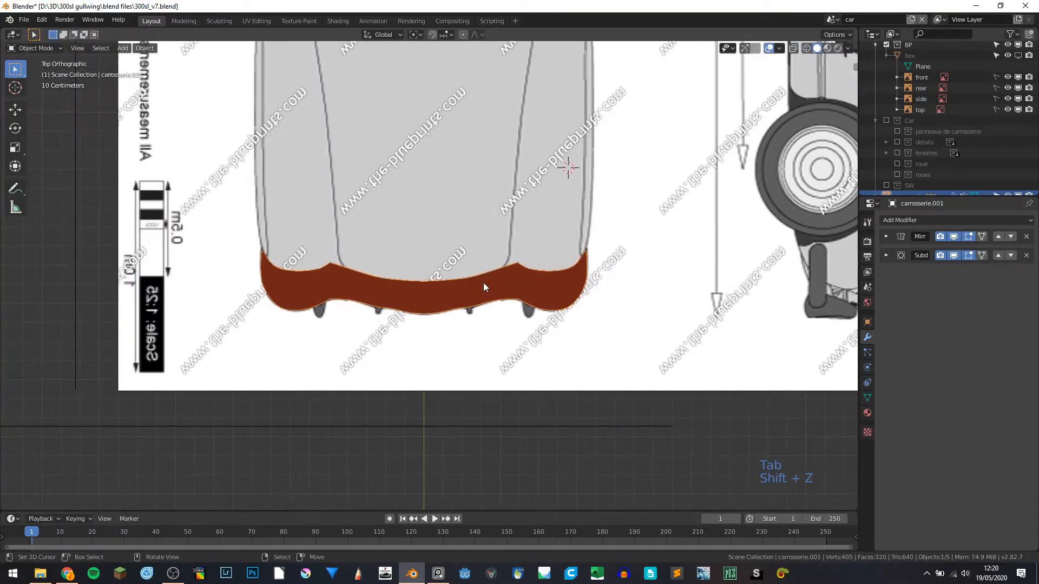
{"action": "scroll", "coordinate": [508, 320], "scroll_direction": "down", "scroll_amount": 6}
{"action": "middle_click_drag", "start_coordinate": [508, 321], "coordinate": [453, 278]}
Recalculate the normals of the whole band with the Inside option and return to Object Mode.
{"action": "key", "text": "Tab"}
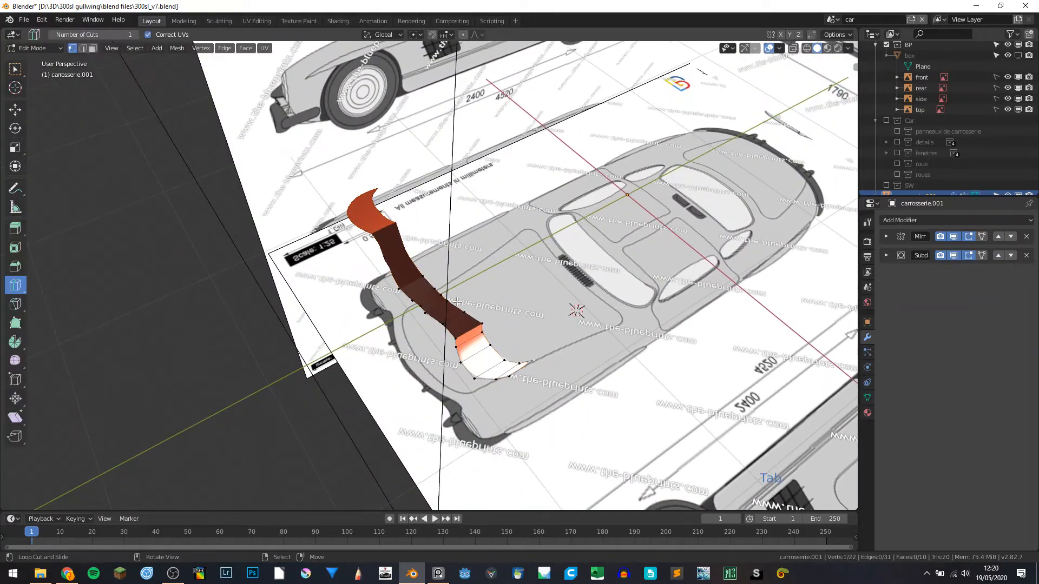
{"action": "key", "text": "a"}
{"action": "key", "text": "ctrl+n"}
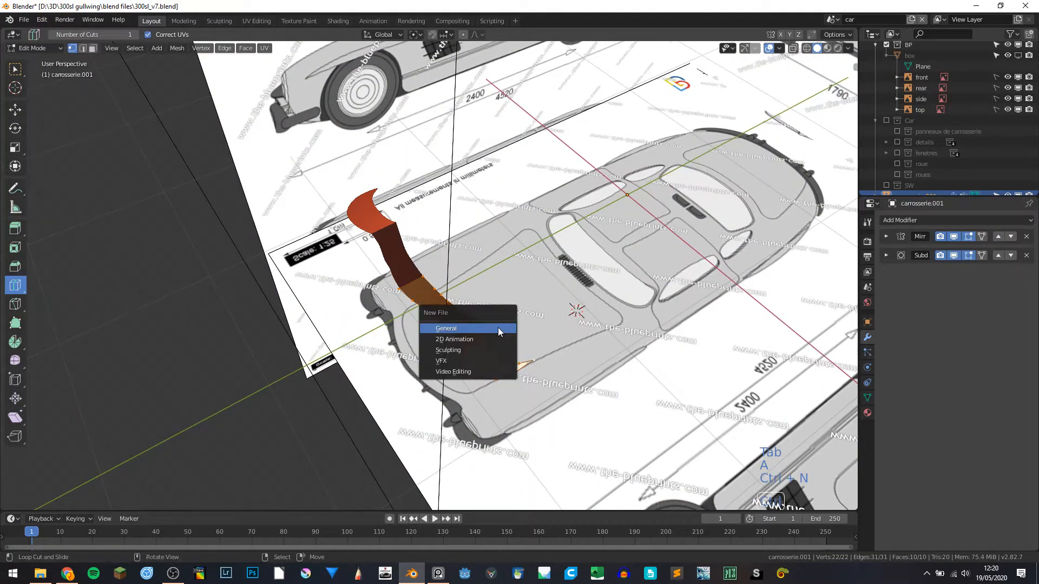
{"action": "key", "text": "ctrl+shift+n"}
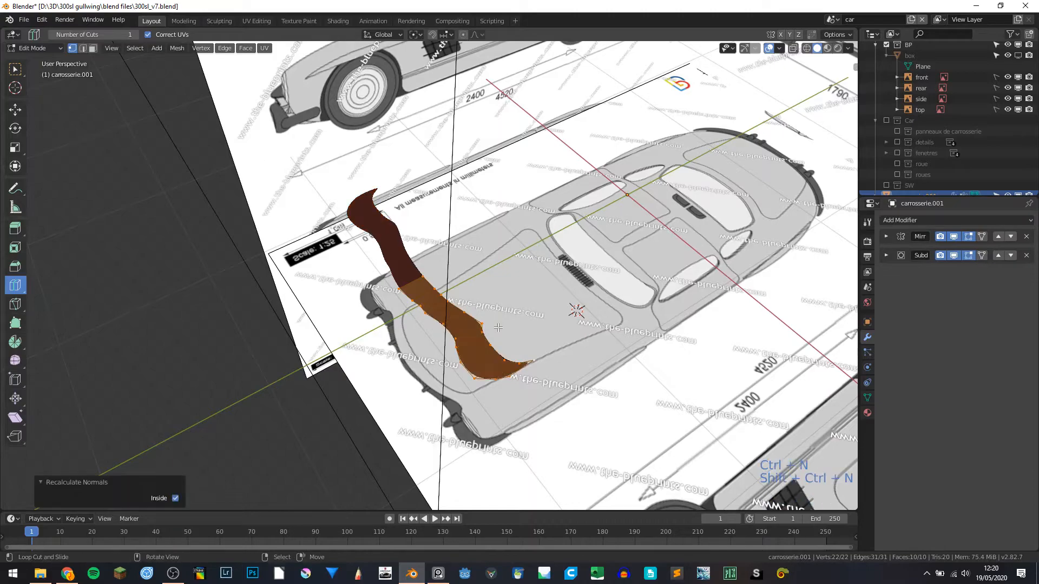
{"action": "middle_click_drag", "start_coordinate": [490, 332], "coordinate": [443, 339]}
{"action": "key", "text": "Tab"}
Save the 300sl_v7.blend file.
{"action": "scroll", "coordinate": [422, 319], "scroll_direction": "up", "scroll_amount": 5}
{"action": "middle_click_drag", "start_coordinate": [406, 304], "coordinate": [647, 309]}
{"action": "key", "text": "ctrl+s"}
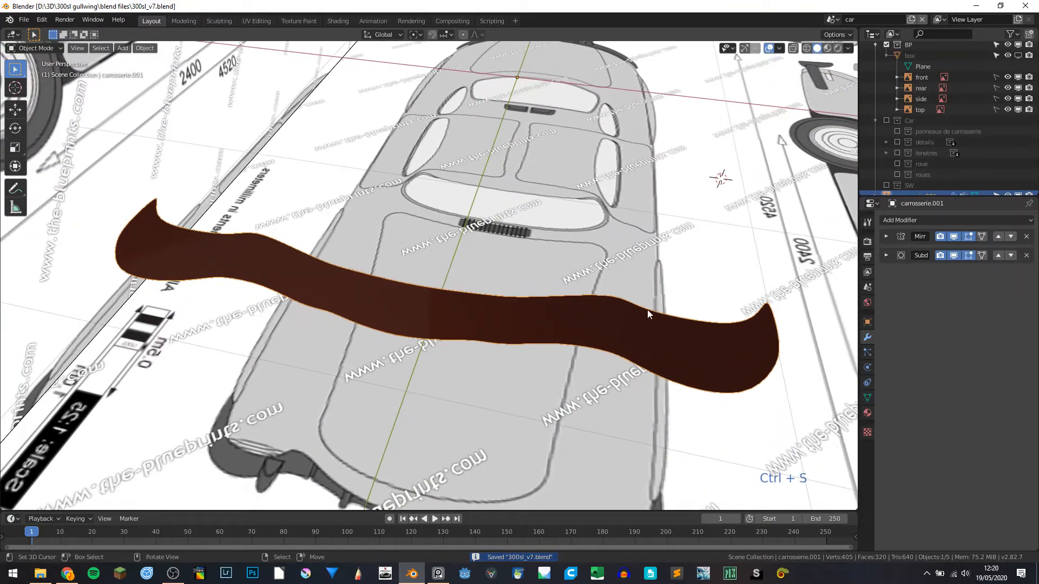
Show the Car collection and open the band for mesh editing in the bottom view against the body.
{"action": "left_click", "coordinate": [887, 120]}
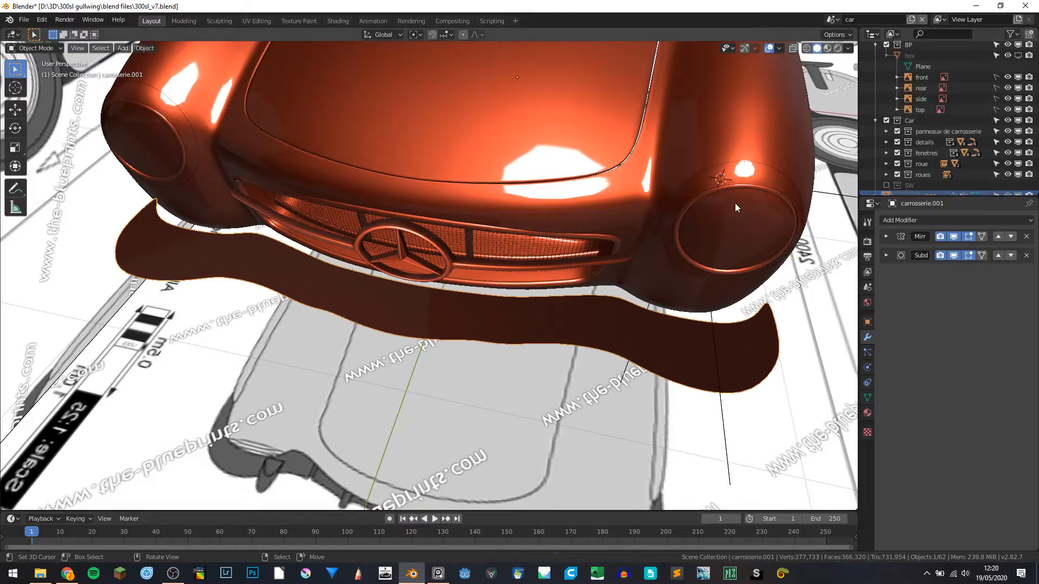
{"action": "middle_click_drag", "start_coordinate": [651, 198], "coordinate": [553, 476]}
{"action": "key", "text": "KP_7"}
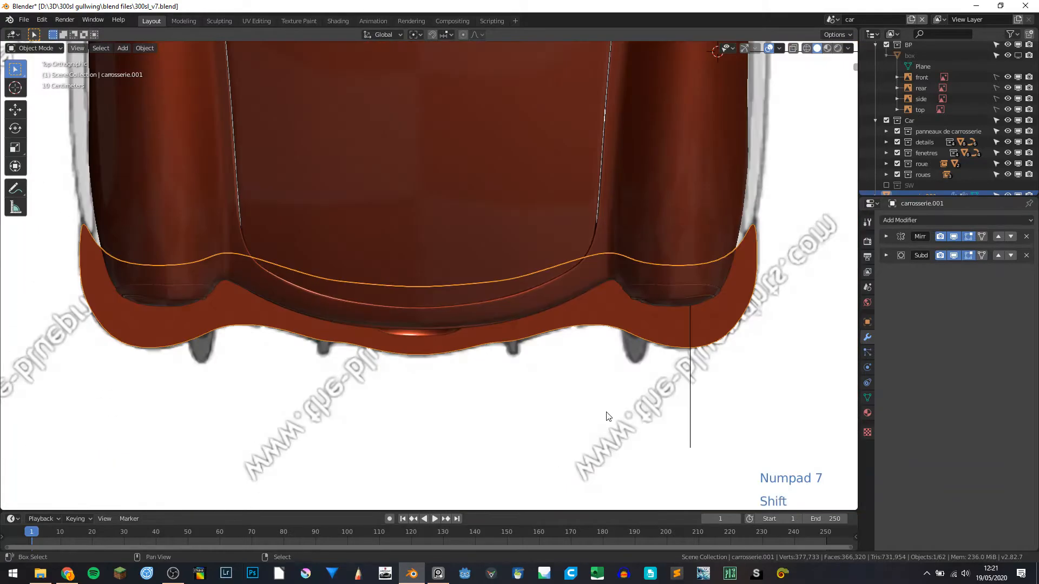
{"action": "key", "text": "ctrl+KP_7"}
{"action": "middle_click_drag", "start_coordinate": [778, 362], "coordinate": [627, 278], "text": "shift"}
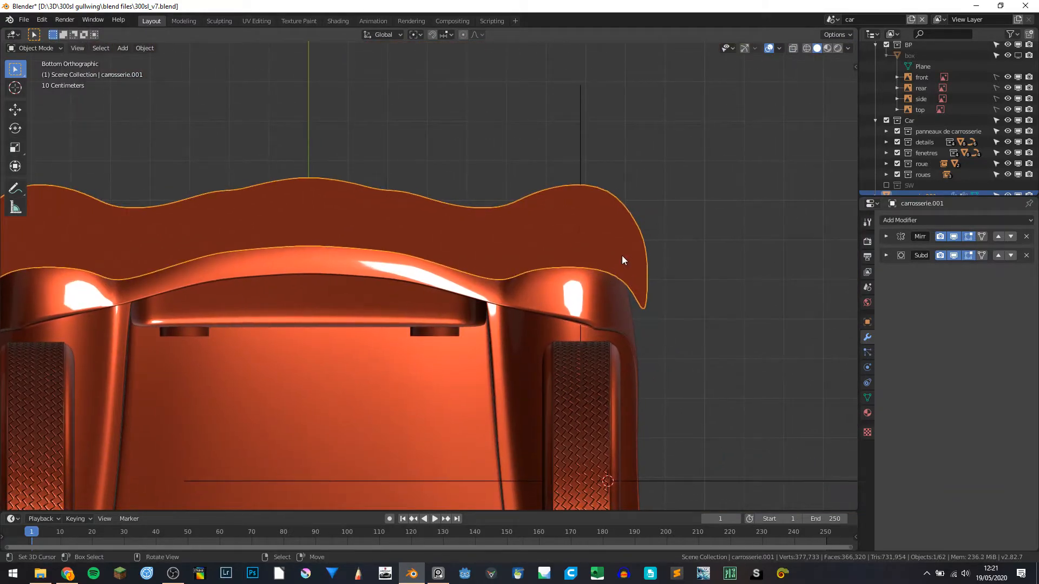
{"action": "key", "text": "Tab"}
{"action": "scroll", "coordinate": [622, 255], "scroll_direction": "up", "scroll_amount": 3}
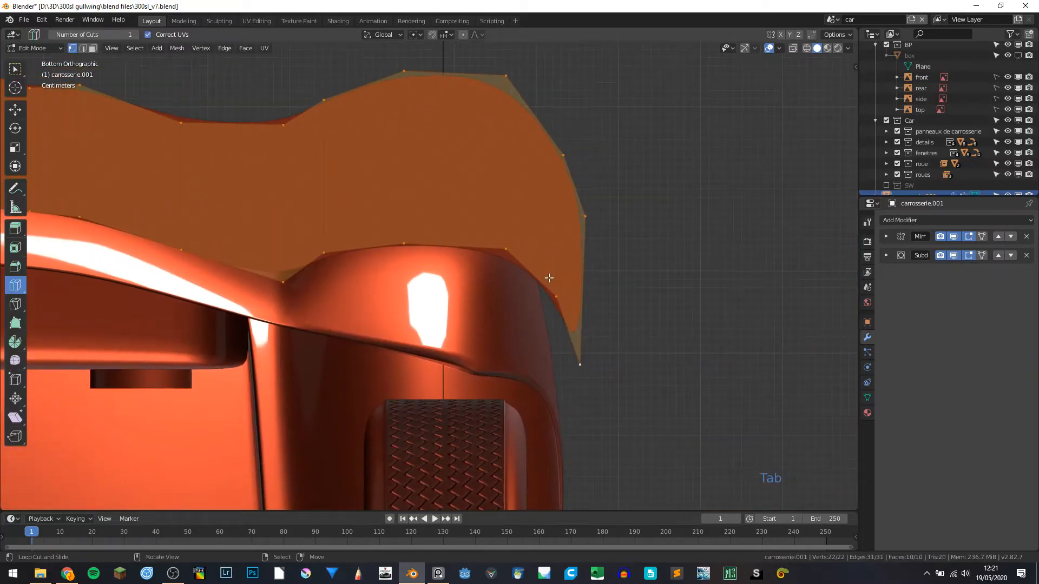
{"action": "left_click", "coordinate": [549, 277]}
{"action": "key", "text": "g"}
{"action": "key", "text": "x"}
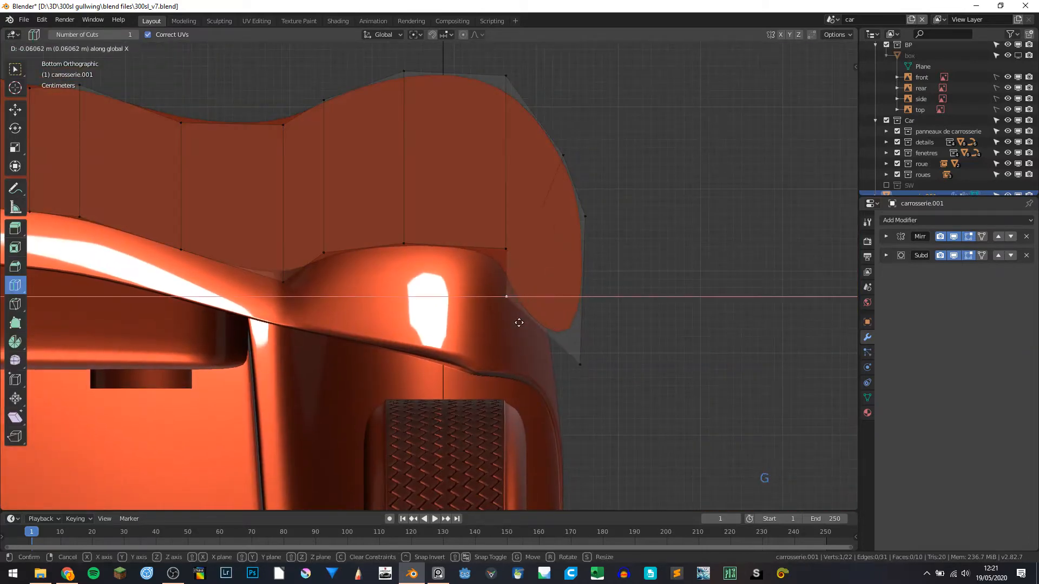
{"action": "right_click", "coordinate": [545, 339]}
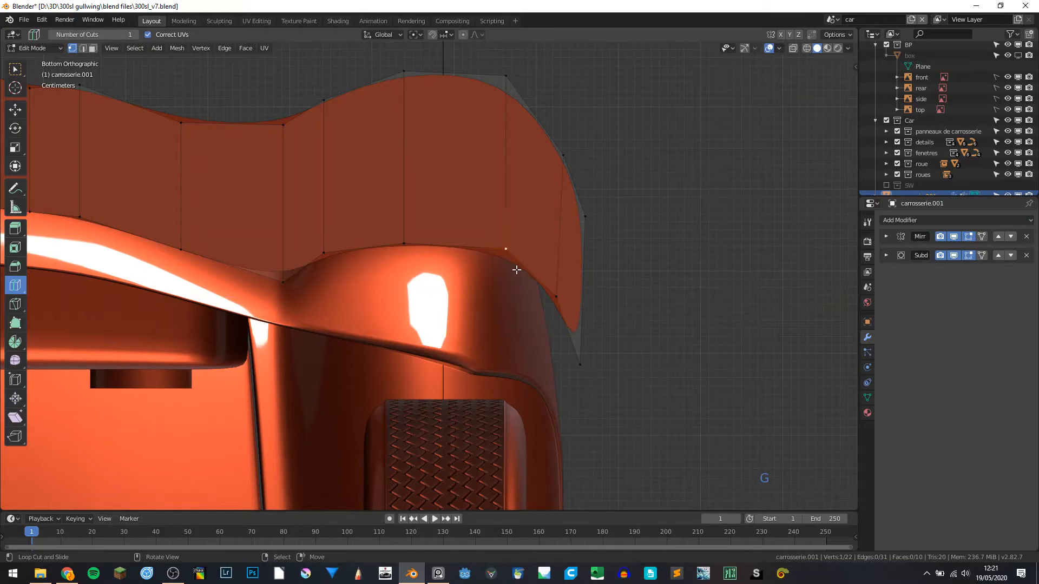
Move the rear edge's vertex at the headlight's outer side about 0.016 m rearward along Y and the next outer vertex inward along X.
{"action": "key", "text": "g"}
{"action": "key", "text": "y"}
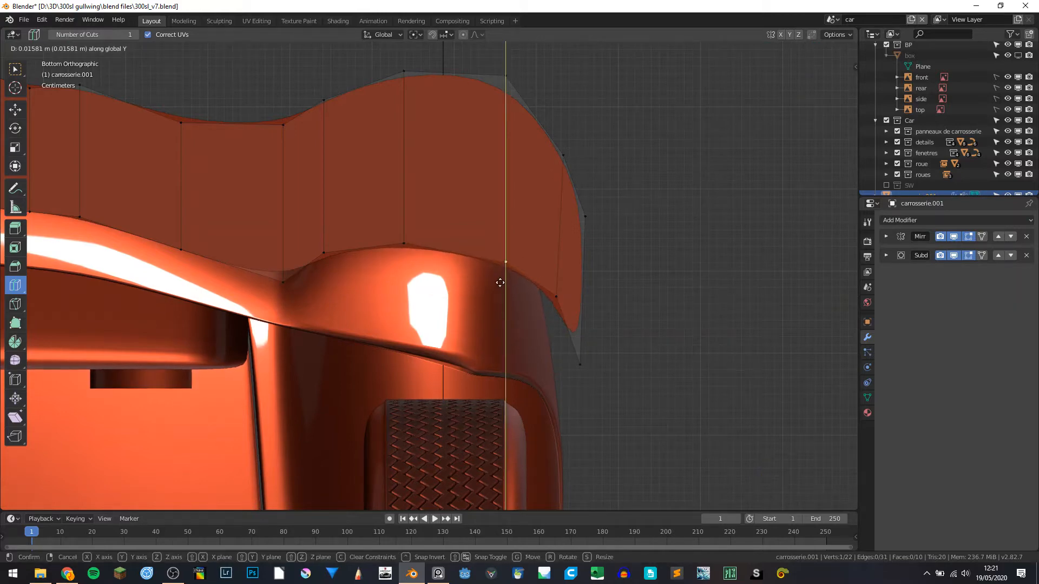
{"action": "left_click", "coordinate": [500, 282]}
{"action": "left_click", "coordinate": [559, 305]}
{"action": "key", "text": "g"}
{"action": "key", "text": "x"}
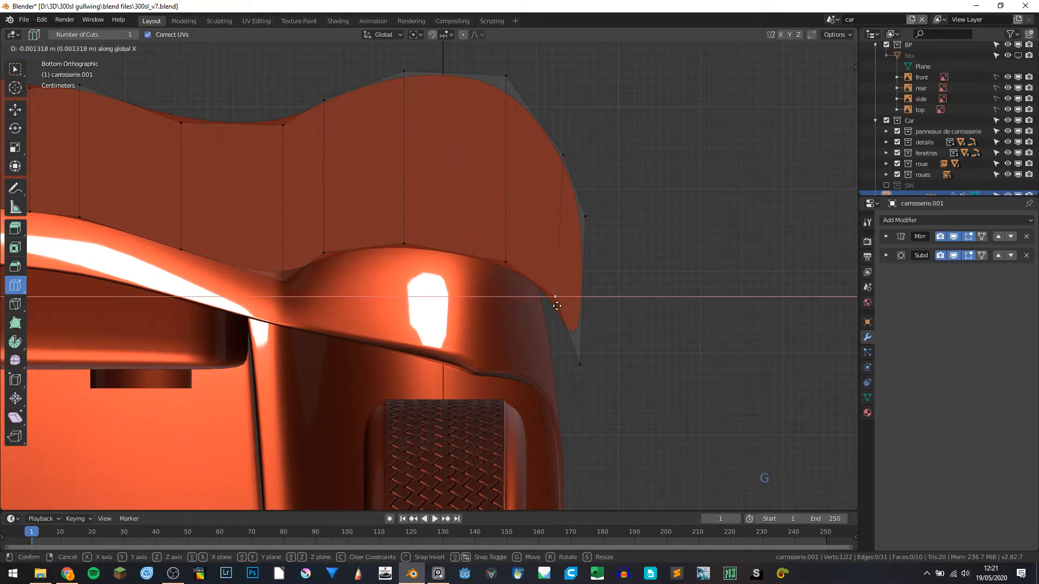
{"action": "left_click", "coordinate": [548, 304]}
Move the rear edge's outer tip vertex about 0.014 m inward along X.
{"action": "left_click", "coordinate": [574, 352]}
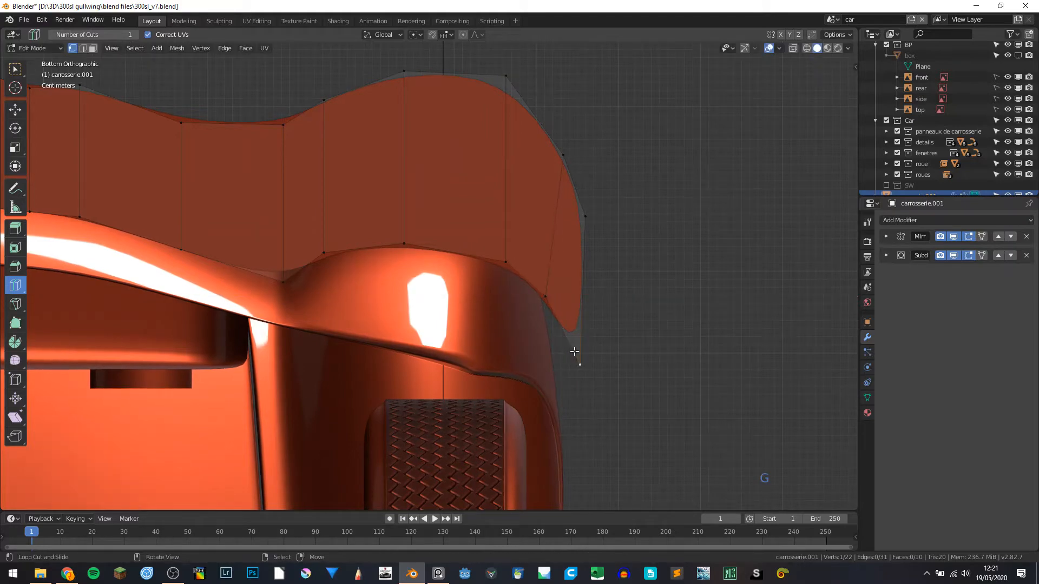
{"action": "key", "text": "g"}
{"action": "key", "text": "x"}
{"action": "left_click", "coordinate": [563, 351]}
{"action": "scroll", "coordinate": [561, 352], "scroll_direction": "down", "scroll_amount": 5}
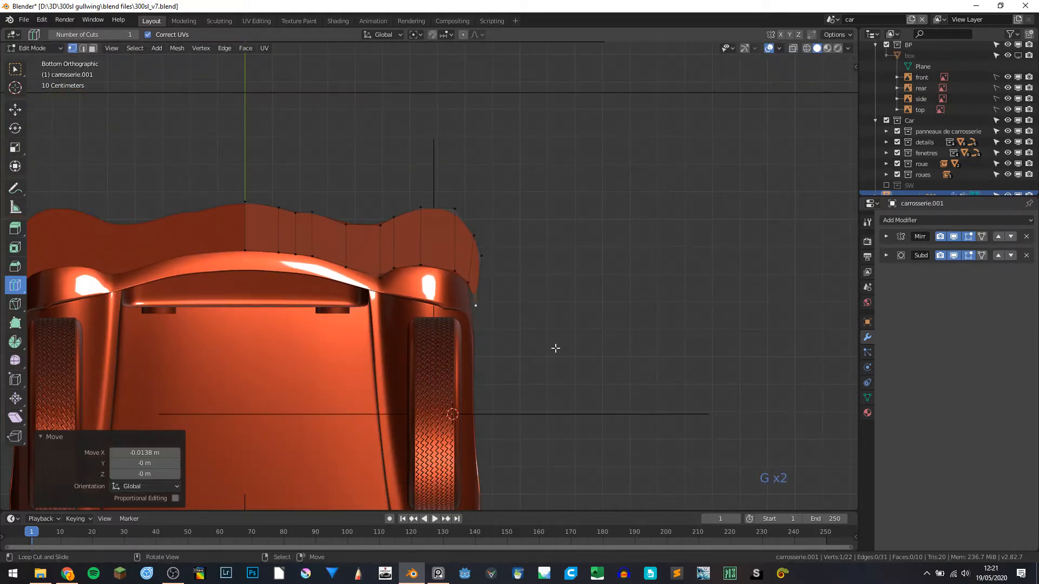
Select the rear edge's three outermost vertices, including the tip, and move them about 0.056 m inward along X.
{"action": "middle_click_drag", "start_coordinate": [554, 348], "coordinate": [497, 357]}
{"action": "scroll", "coordinate": [461, 335], "scroll_direction": "up", "scroll_amount": 5}
{"action": "key", "text": "a"}
{"action": "key", "text": "a"}
{"action": "key", "text": "a"}
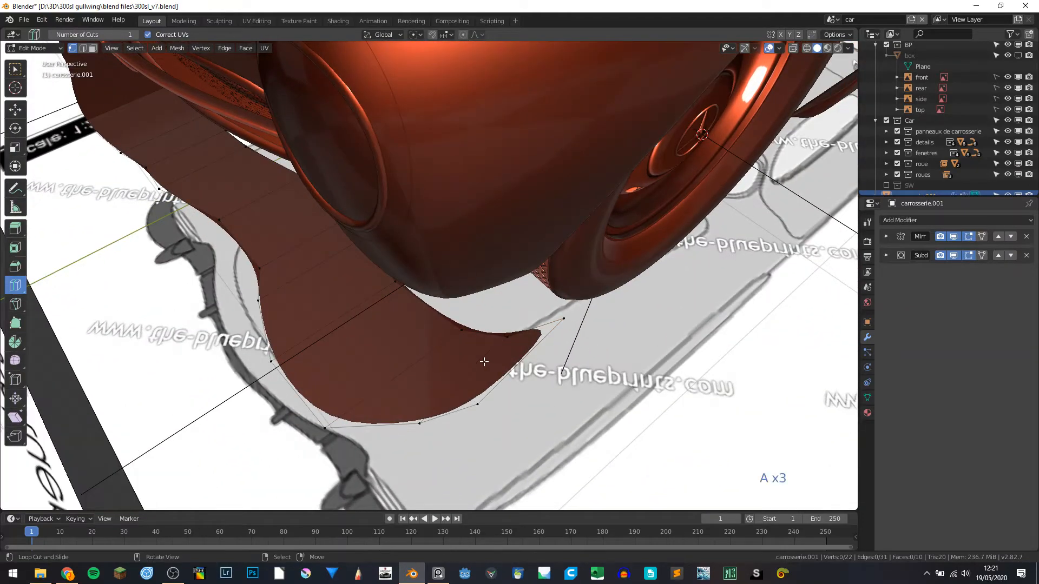
{"action": "scroll", "coordinate": [483, 361], "scroll_direction": "up", "scroll_amount": 1}
{"action": "key", "text": "c"}
{"action": "left_click", "coordinate": [593, 329]}
{"action": "right_click", "coordinate": [593, 328]}
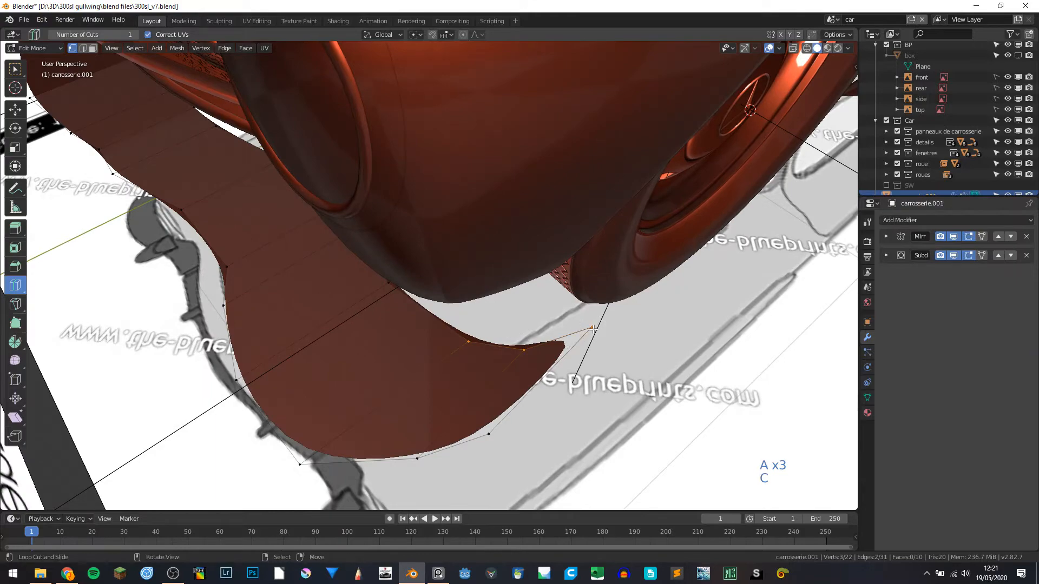
{"action": "key", "text": "g"}
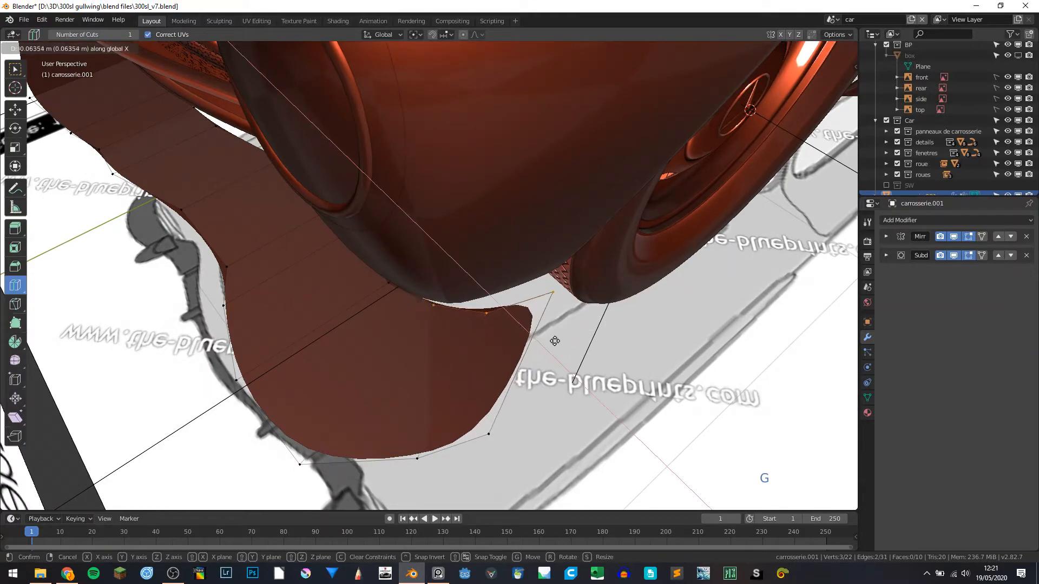
{"action": "left_click", "coordinate": [560, 345]}
In the bottom view, slide the two rear-edge vertices beside the outer tip toward the front edge, the outer one by a factor of about 0.169.
{"action": "mouse_move", "coordinate": [560, 344]}
{"action": "middle_mouse_down"}
{"action": "mouse_move", "coordinate": [514, 301]}
{"action": "mouse_move", "coordinate": [628, 321]}
{"action": "mouse_move", "coordinate": [522, 332]}
{"action": "mouse_move", "coordinate": [567, 342]}
{"action": "middle_mouse_up"}
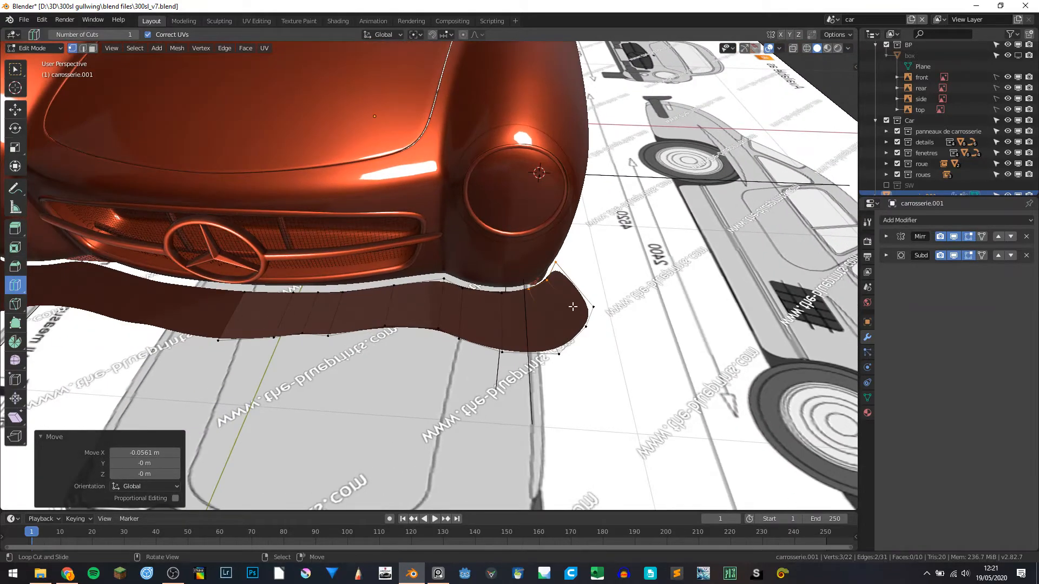
{"action": "middle_click_drag", "start_coordinate": [552, 300], "coordinate": [524, 319]}
{"action": "key", "text": "ctrl+KP_1"}
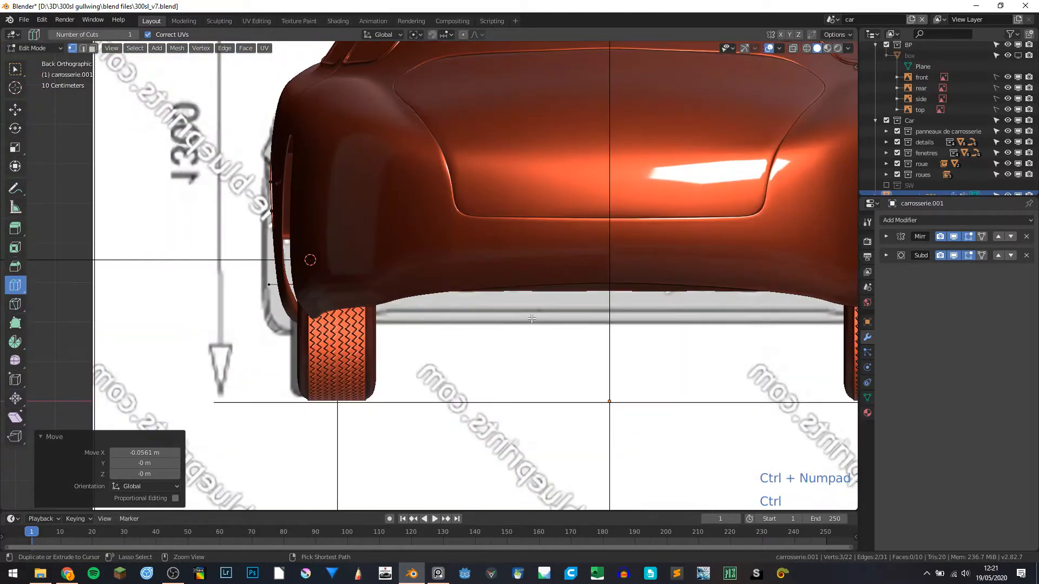
{"action": "key", "text": "ctrl+KP_7"}
{"action": "scroll", "coordinate": [292, 297], "scroll_direction": "up", "scroll_amount": 5}
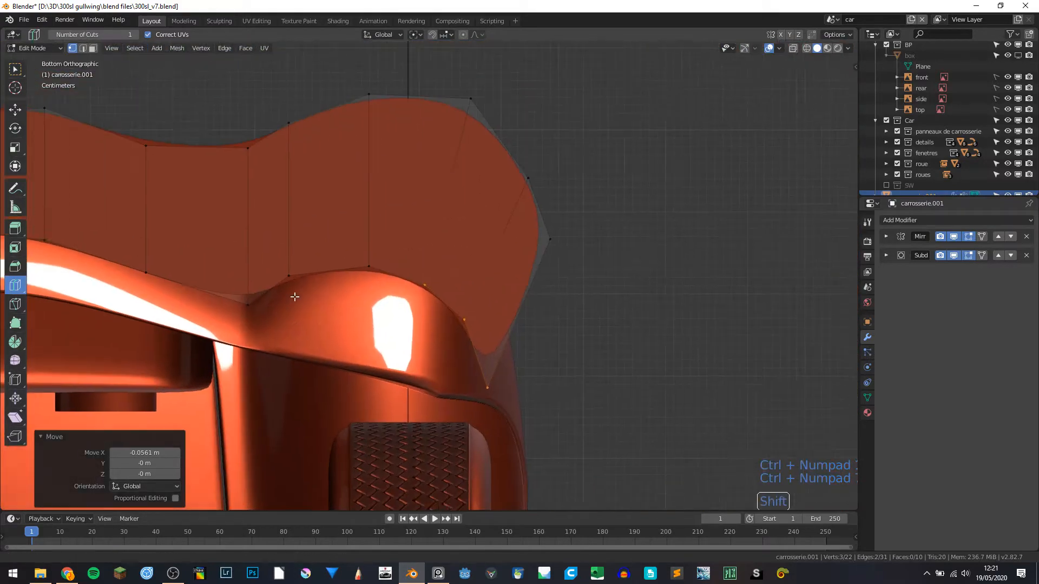
{"action": "left_click", "coordinate": [291, 278]}
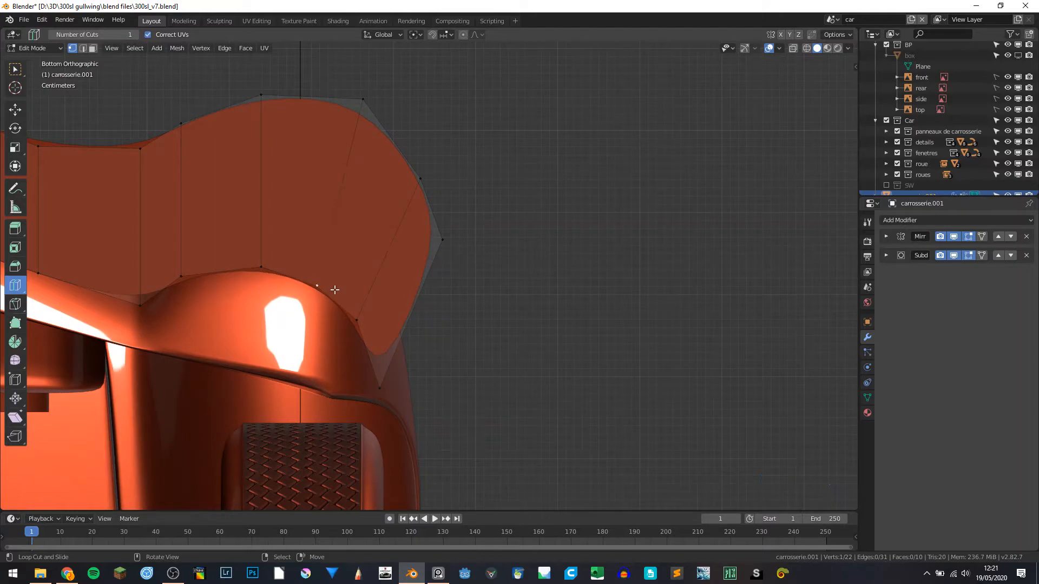
{"action": "key", "text": "g"}
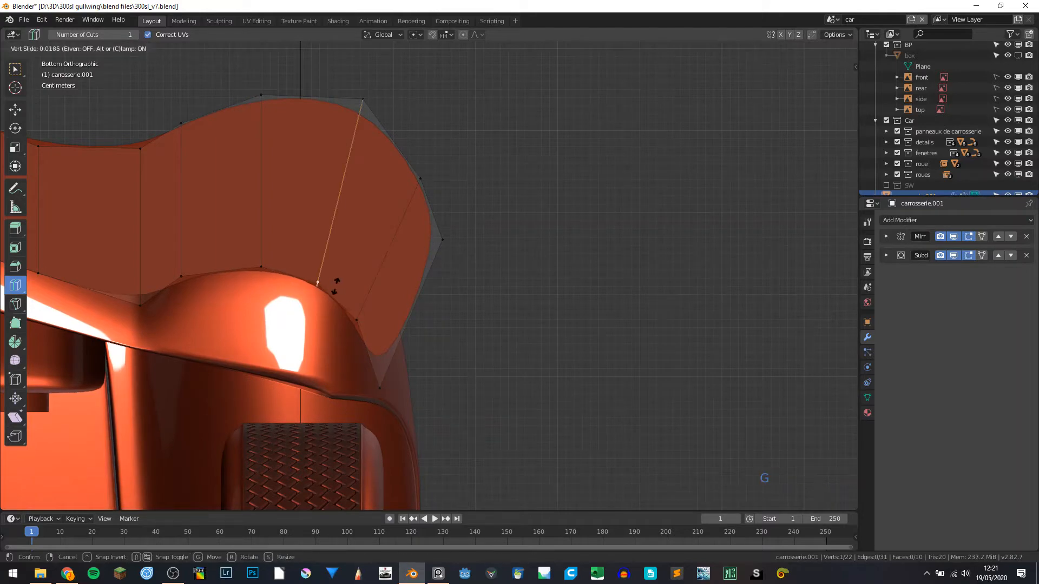
{"action": "left_click", "coordinate": [340, 272]}
{"action": "left_click", "coordinate": [350, 297]}
{"action": "key", "text": "g"}
{"action": "key", "text": "g"}
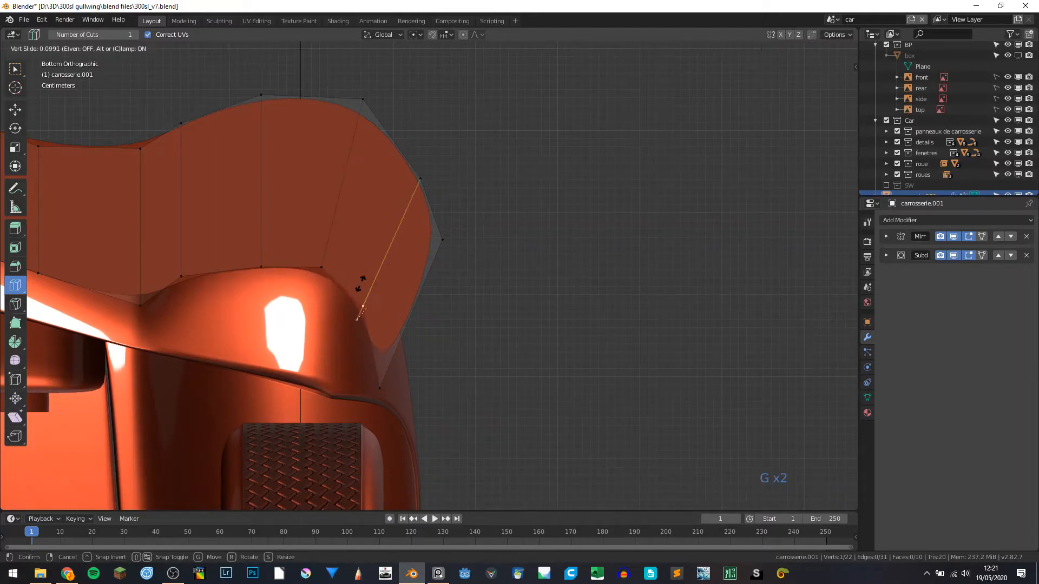
{"action": "left_click", "coordinate": [366, 276]}
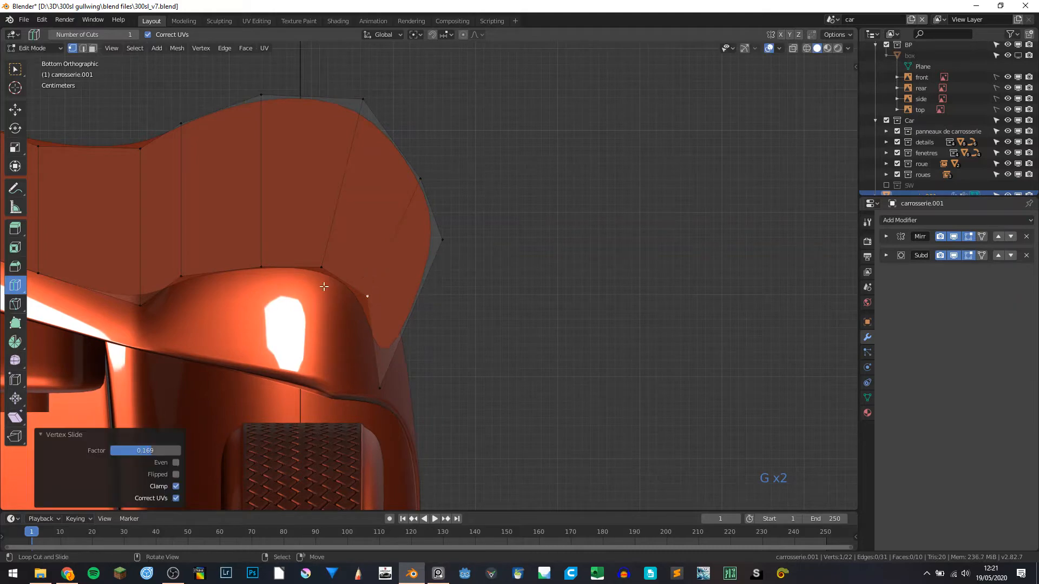
Examine the band's fit along the whole front of the body from below and in perspective.
{"action": "scroll", "coordinate": [273, 280], "scroll_direction": "down", "scroll_amount": 3}
{"action": "middle_click_drag", "start_coordinate": [232, 298], "coordinate": [404, 329], "text": "shift"}
{"action": "middle_click_drag", "start_coordinate": [314, 303], "coordinate": [468, 313], "text": "shift"}
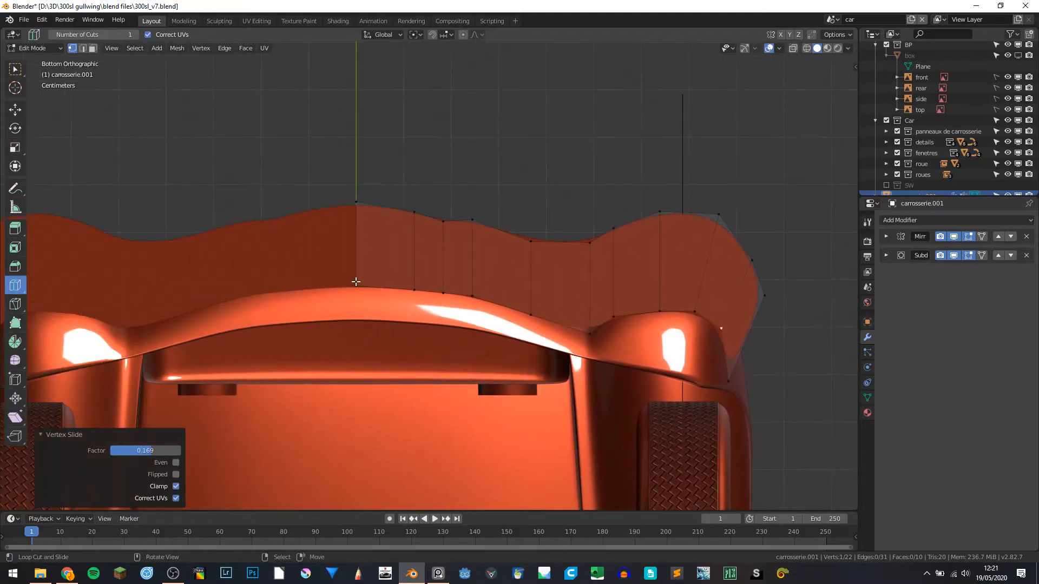
{"action": "scroll", "coordinate": [514, 307], "scroll_direction": "up", "scroll_amount": 2}
{"action": "scroll", "coordinate": [459, 267], "scroll_direction": "down", "scroll_amount": 2}
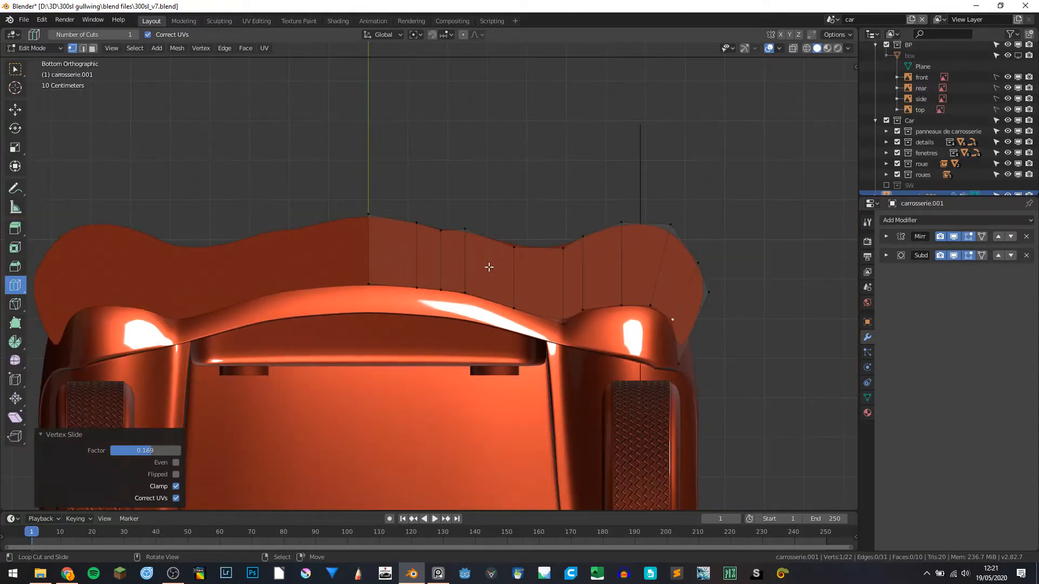
{"action": "middle_click_drag", "start_coordinate": [487, 269], "coordinate": [493, 352]}
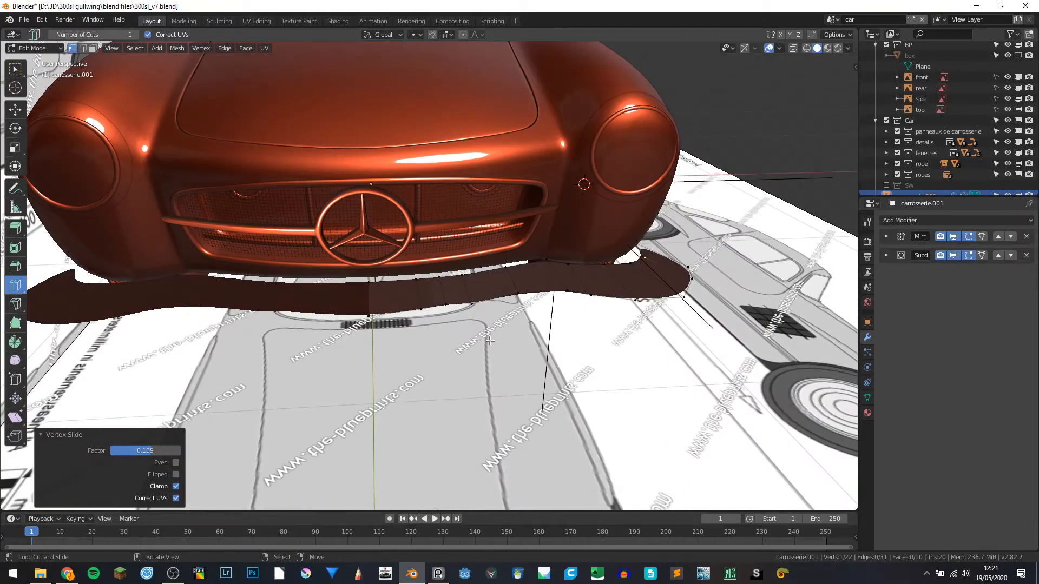
{"action": "key", "text": "KP_7"}
{"action": "scroll", "coordinate": [524, 176], "scroll_direction": "down", "scroll_amount": 3}
{"action": "middle_click_drag", "start_coordinate": [524, 177], "coordinate": [450, 283]}
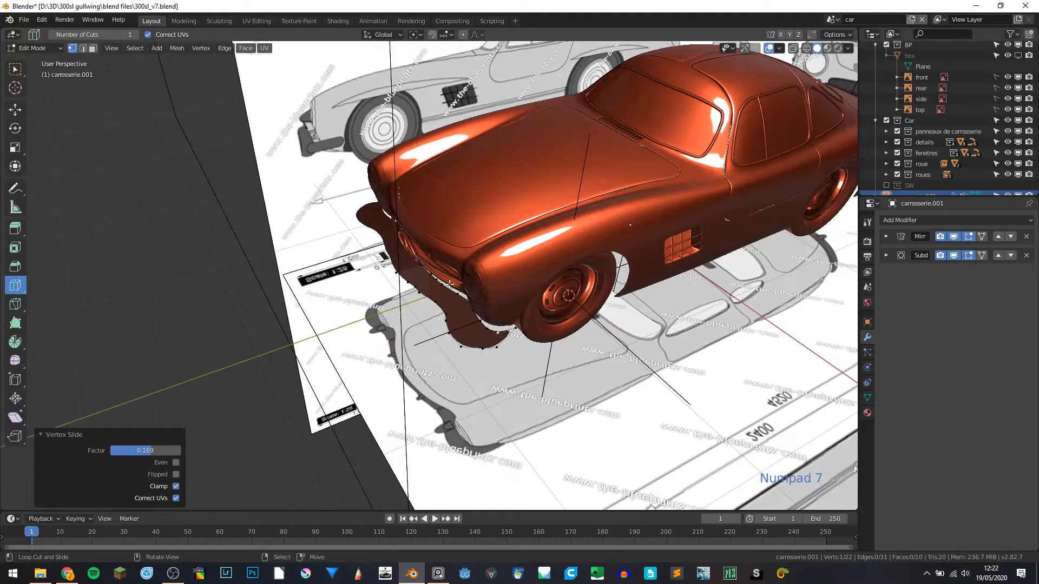
Select the whole band and extrude it about 0.096 m upward along Z, checking the height against the side blueprint.
{"action": "key", "text": "a"}
{"action": "key", "text": "KP_1"}
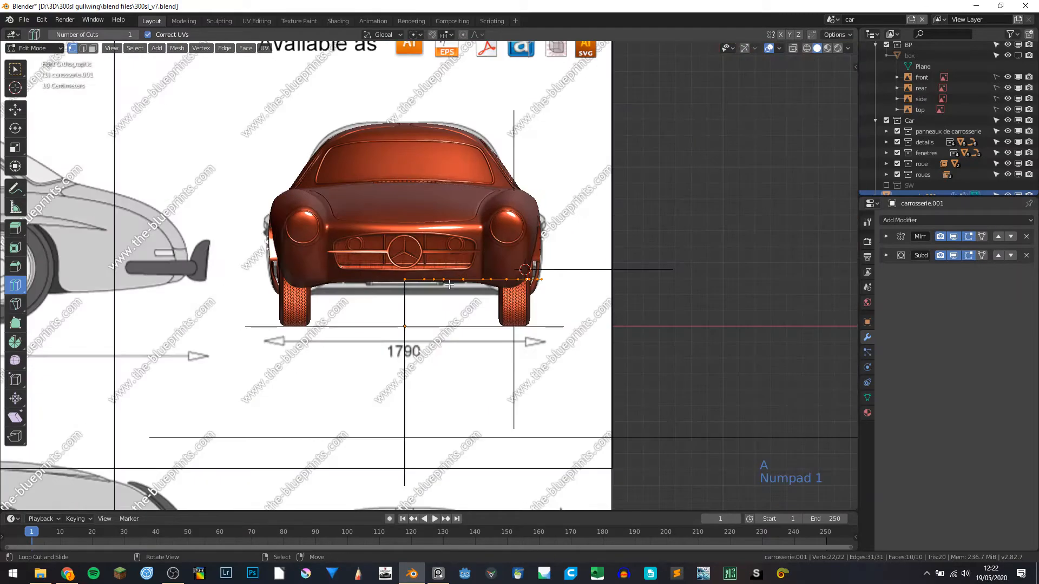
{"action": "key", "text": "KP_3"}
{"action": "scroll", "coordinate": [441, 273], "scroll_direction": "up", "scroll_amount": 6}
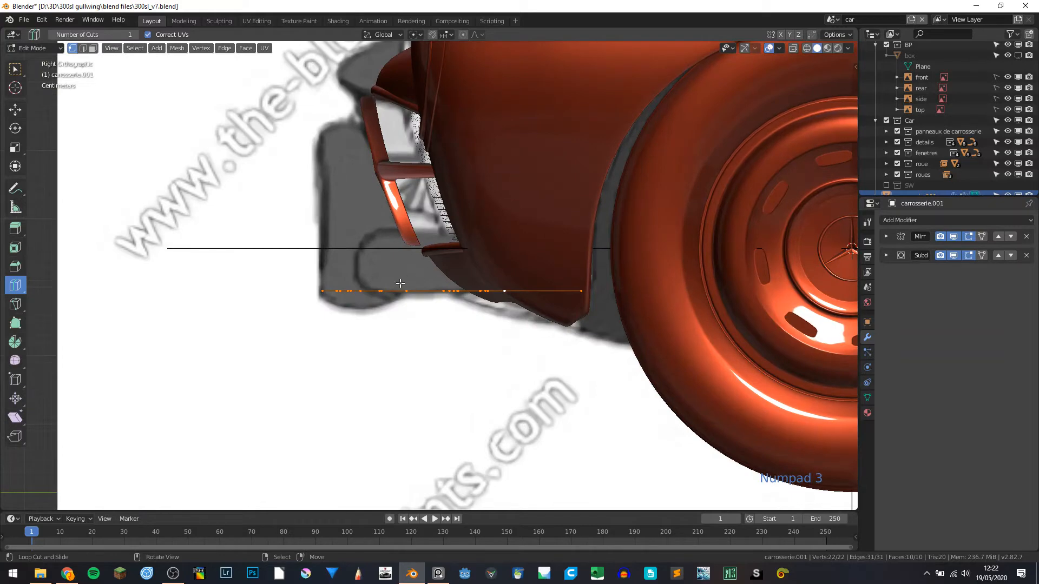
{"action": "key", "text": "e"}
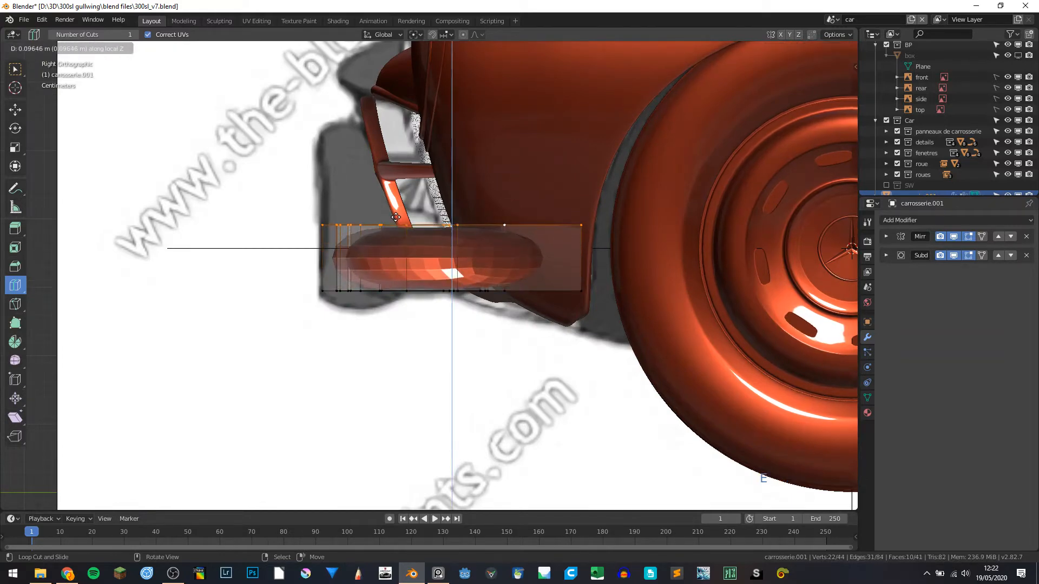
{"action": "left_click", "coordinate": [396, 217]}
{"action": "middle_click_drag", "start_coordinate": [397, 220], "coordinate": [482, 296]}
Leave mesh editing and isolate the thickened band in local view.
{"action": "key", "text": "Tab"}
{"action": "key", "text": "w"}
{"action": "left_click", "coordinate": [482, 295]}
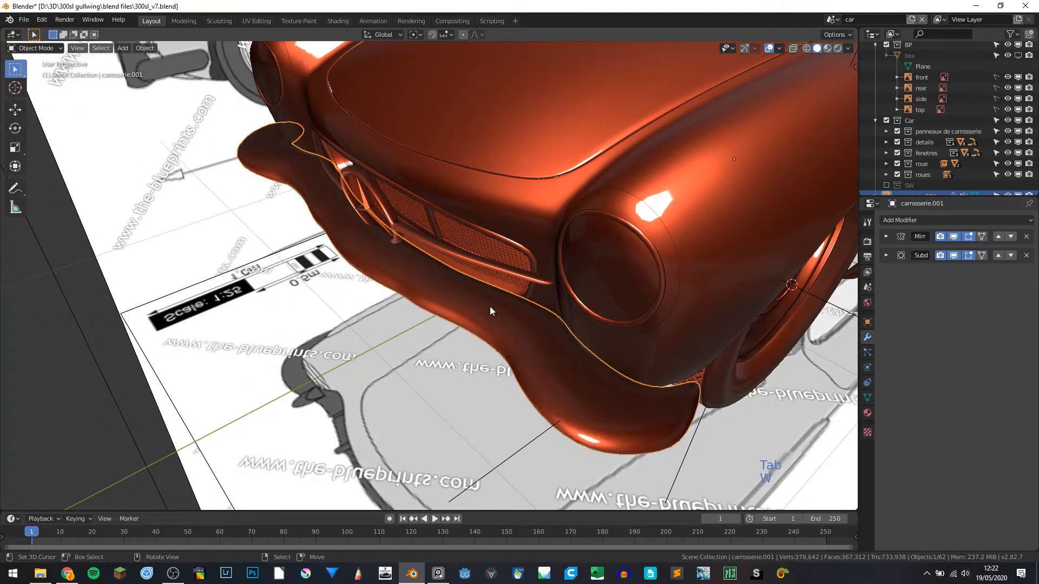
{"action": "key", "text": "Tab"}
{"action": "key", "text": "Tab"}
{"action": "key", "text": "KP_Divide"}
{"action": "middle_click_drag", "start_coordinate": [508, 323], "coordinate": [282, 308]}
Select the rear-facing strip of faces from the outer tip to the centre line and delete those faces.
{"action": "key", "text": "Tab"}
{"action": "left_click", "coordinate": [119, 306], "text": "shift"}
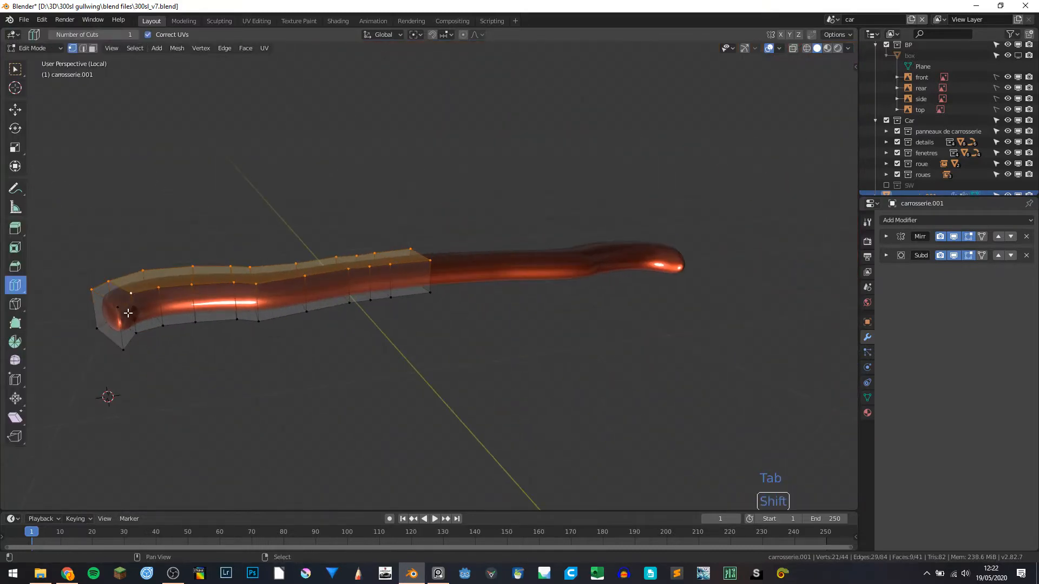
{"action": "left_click", "coordinate": [96, 48]}
{"action": "left_click", "coordinate": [125, 312]}
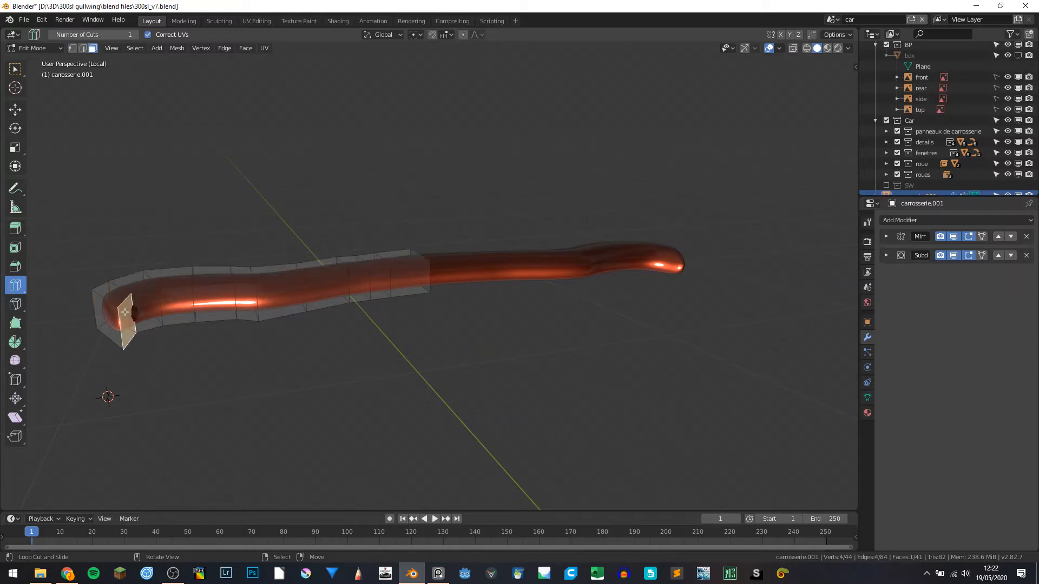
{"action": "left_click", "coordinate": [403, 287], "text": "ctrl"}
{"action": "middle_click_drag", "start_coordinate": [403, 286], "coordinate": [488, 269]}
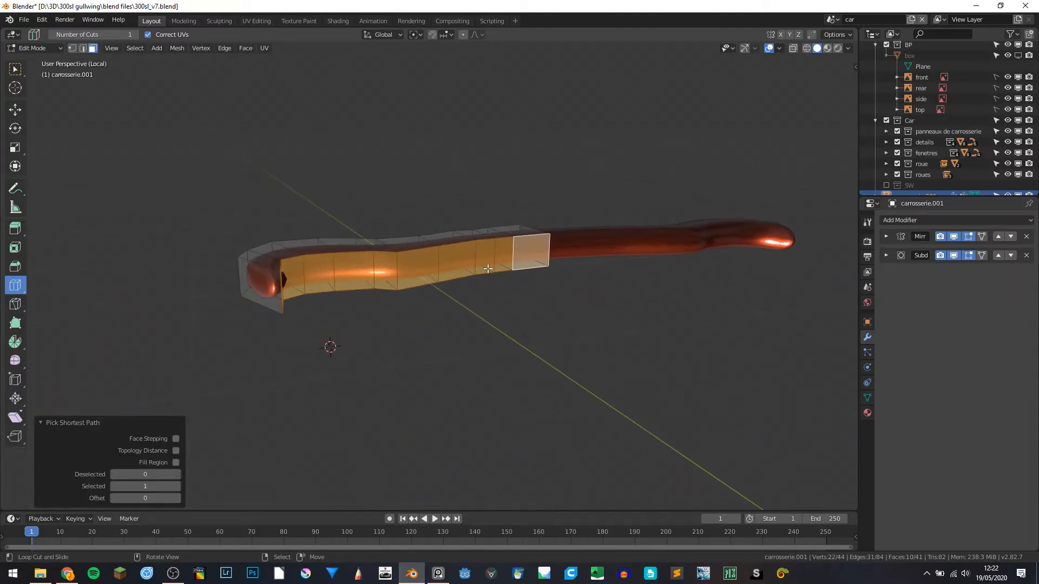
{"action": "key", "text": "Delete"}
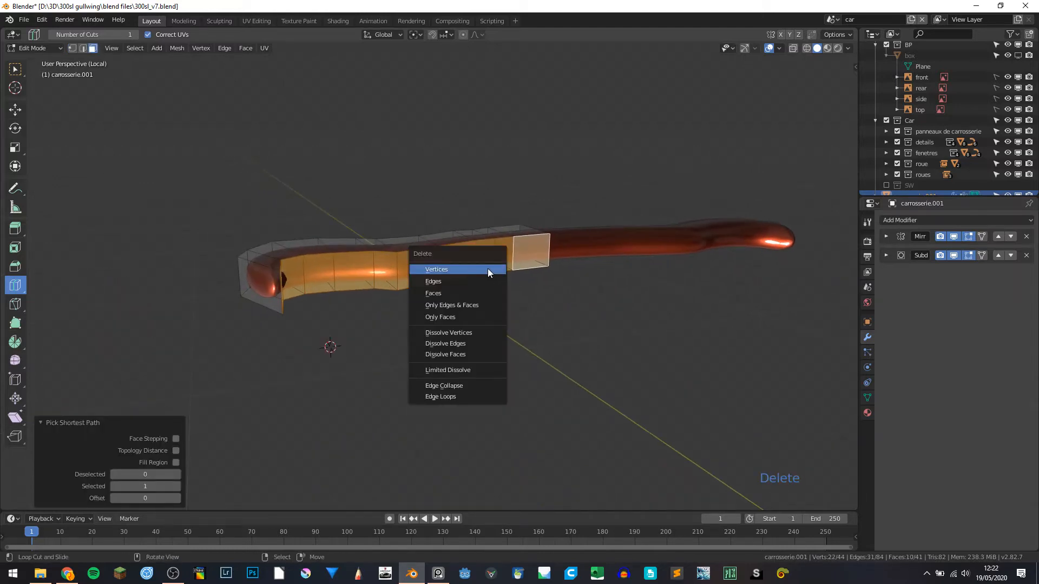
{"action": "left_click", "coordinate": [468, 290]}
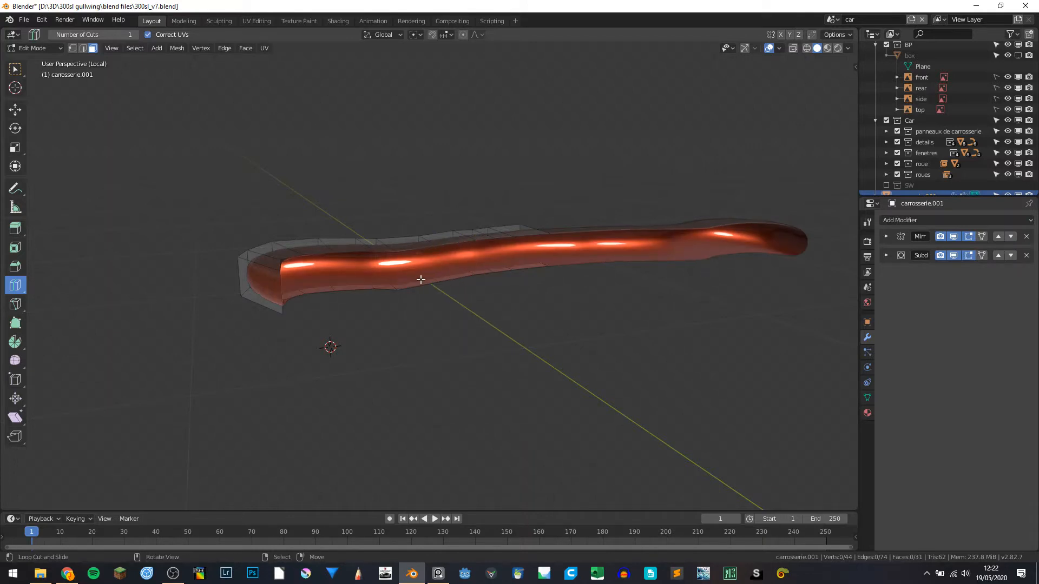
Add a lengthwise loop cut around the band's upper and lower sides and slide it toward the front with a factor of -0.292.
{"action": "left_click", "coordinate": [15, 69]}
{"action": "middle_click_drag", "start_coordinate": [120, 204], "coordinate": [466, 307]}
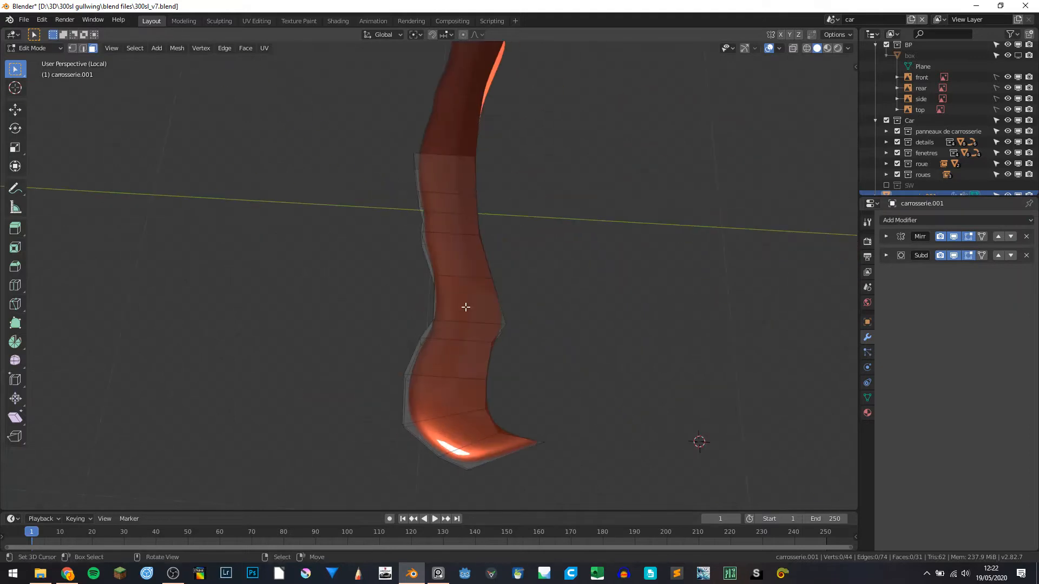
{"action": "key", "text": "Tab"}
{"action": "middle_click_drag", "start_coordinate": [450, 348], "coordinate": [378, 265]}
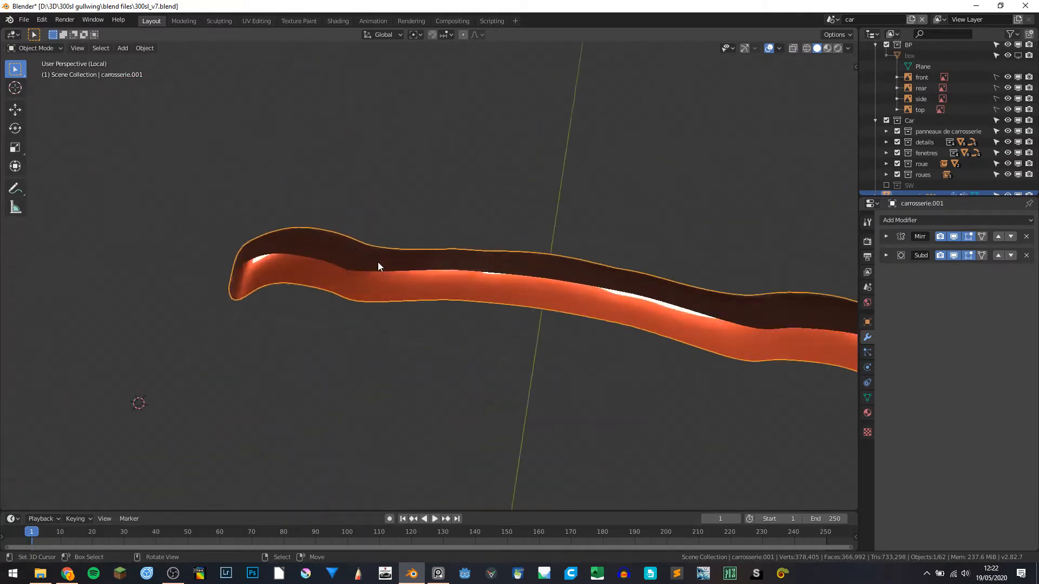
{"action": "scroll", "coordinate": [377, 268], "scroll_direction": "up", "scroll_amount": 2}
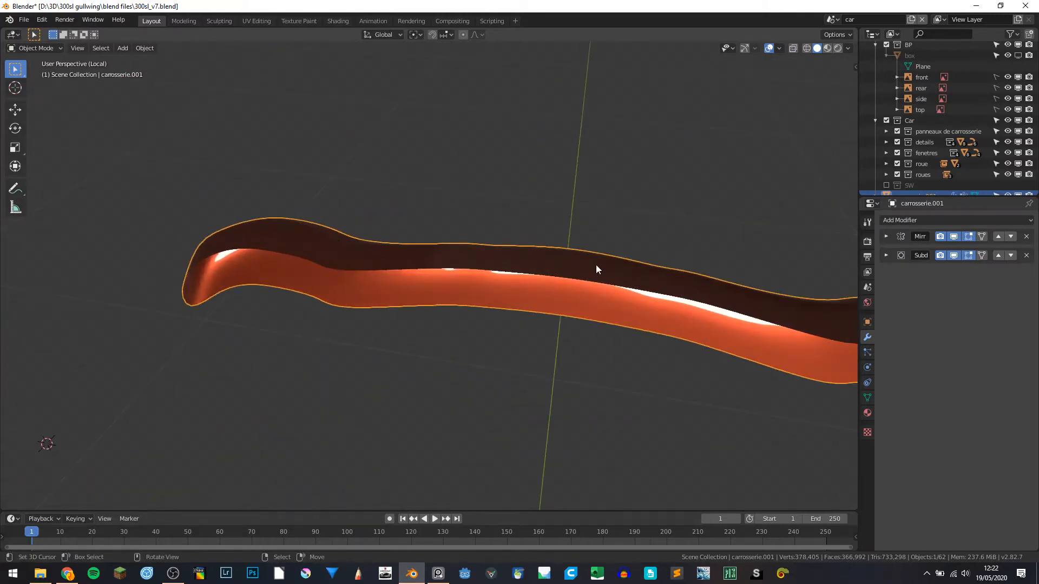
{"action": "mouse_move", "coordinate": [409, 279]}
{"action": "middle_mouse_down"}
{"action": "mouse_move", "coordinate": [352, 295]}
{"action": "mouse_move", "coordinate": [420, 309]}
{"action": "mouse_move", "coordinate": [392, 278]}
{"action": "mouse_move", "coordinate": [342, 347]}
{"action": "mouse_move", "coordinate": [399, 318]}
{"action": "mouse_move", "coordinate": [344, 336]}
{"action": "mouse_move", "coordinate": [378, 338]}
{"action": "mouse_move", "coordinate": [403, 295]}
{"action": "mouse_move", "coordinate": [334, 267]}
{"action": "mouse_move", "coordinate": [412, 276]}
{"action": "middle_mouse_up"}
{"action": "key", "text": "Tab"}
{"action": "key", "text": "ctrl+r"}
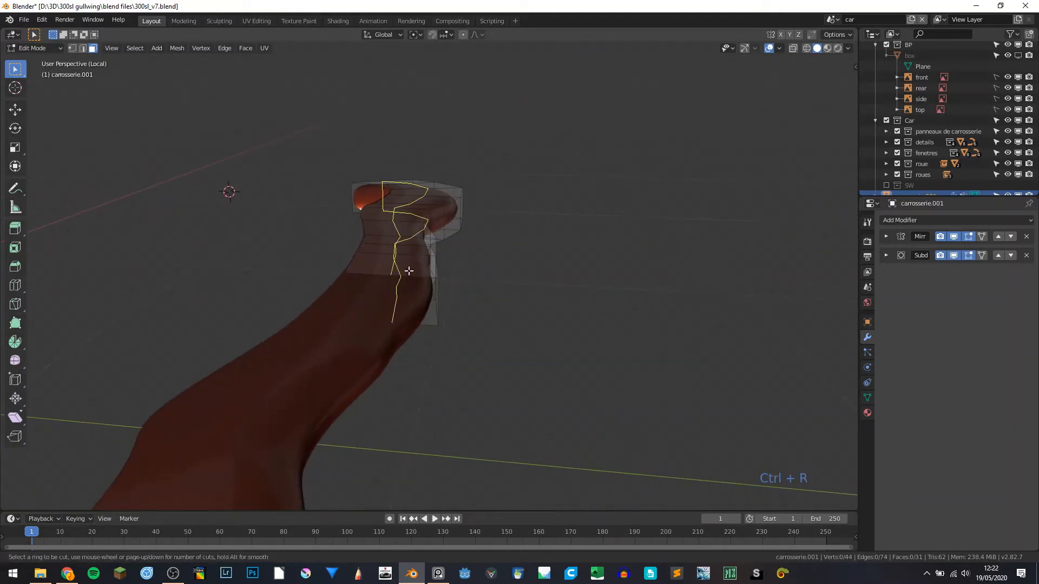
{"action": "left_click", "coordinate": [408, 271]}
{"action": "right_click", "coordinate": [409, 271]}
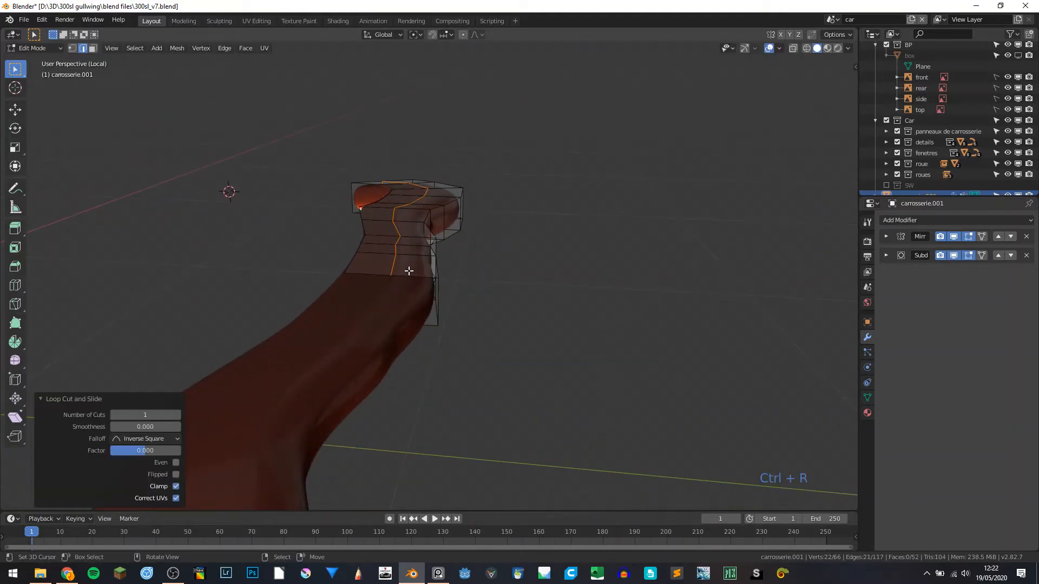
{"action": "key", "text": "g"}
{"action": "key", "text": "g"}
{"action": "left_click", "coordinate": [546, 288]}
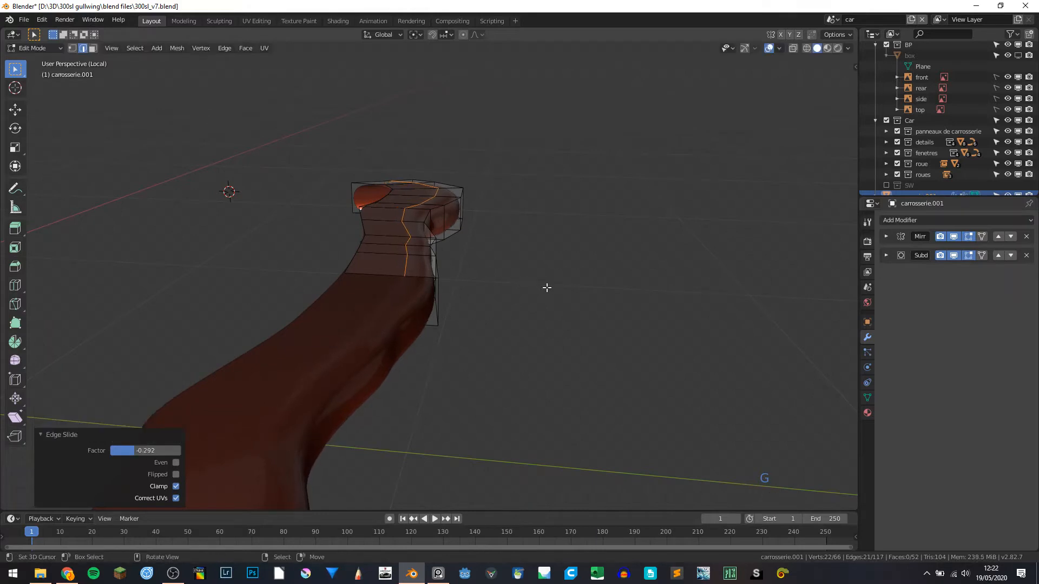
Examine the smoothed band in the right and top views, and study the front bumper in the blue 300SL photo on the reference board.
{"action": "key", "text": "Tab"}
{"action": "middle_click_drag", "start_coordinate": [521, 317], "coordinate": [459, 241]}
{"action": "key", "text": "KP_3"}
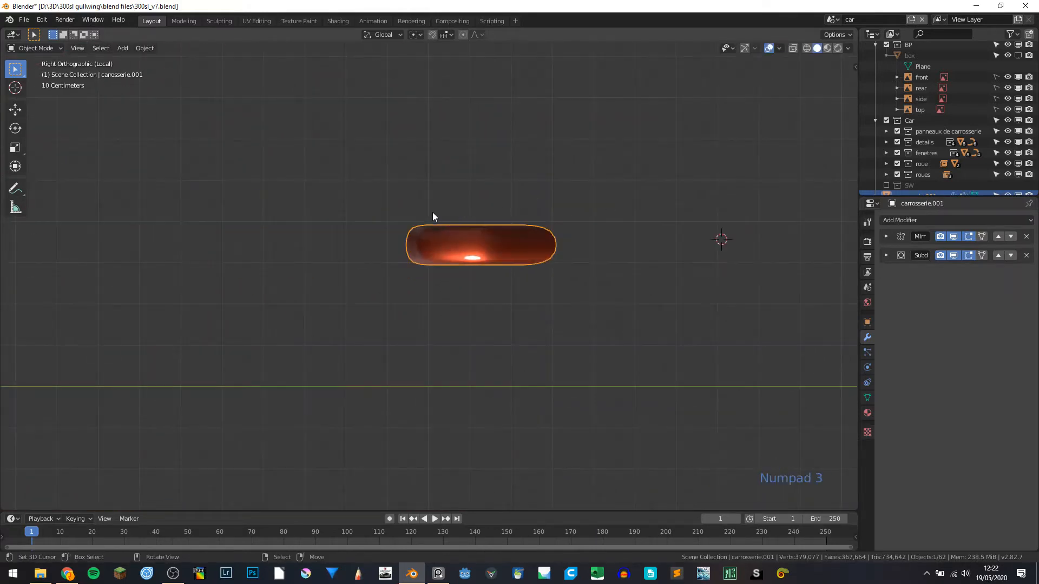
{"action": "scroll", "coordinate": [496, 243], "scroll_direction": "up", "scroll_amount": 4}
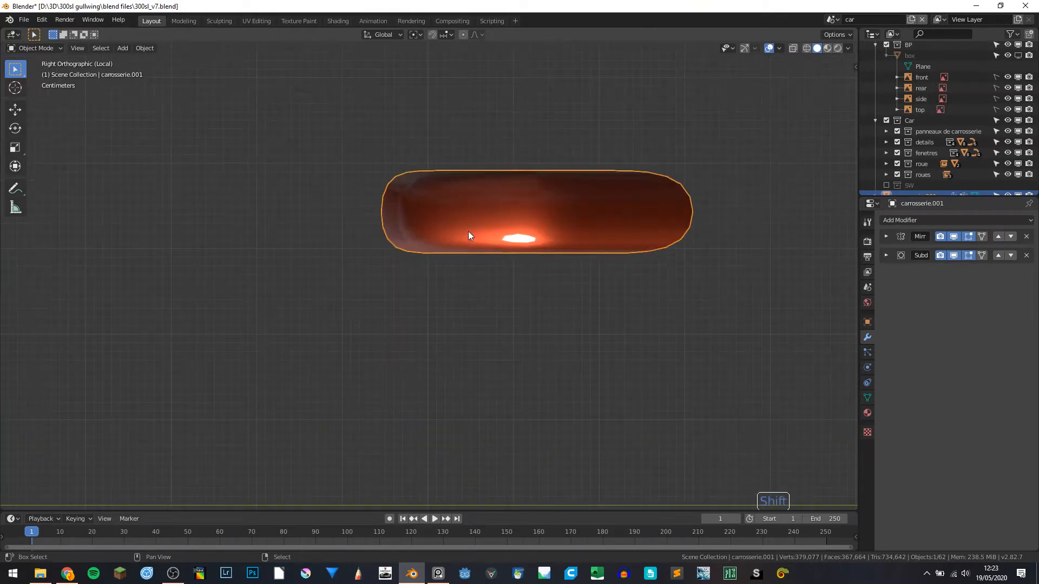
{"action": "middle_click_drag", "start_coordinate": [468, 232], "coordinate": [507, 302], "text": "shift"}
{"action": "key", "text": "KP_7"}
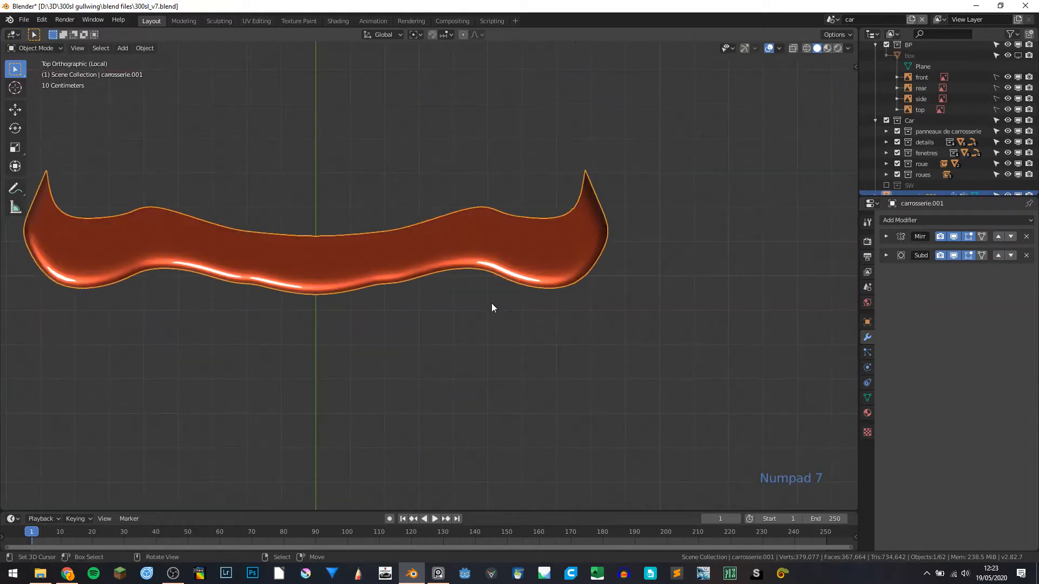
{"action": "left_click", "coordinate": [438, 573]}
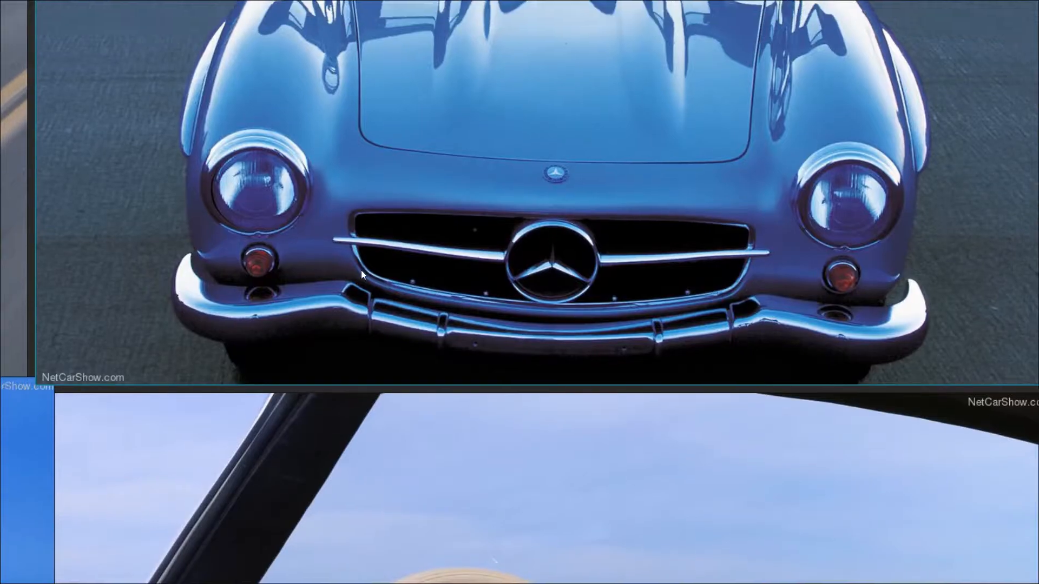
{"action": "middle_click_drag", "start_coordinate": [361, 270], "coordinate": [335, 338]}
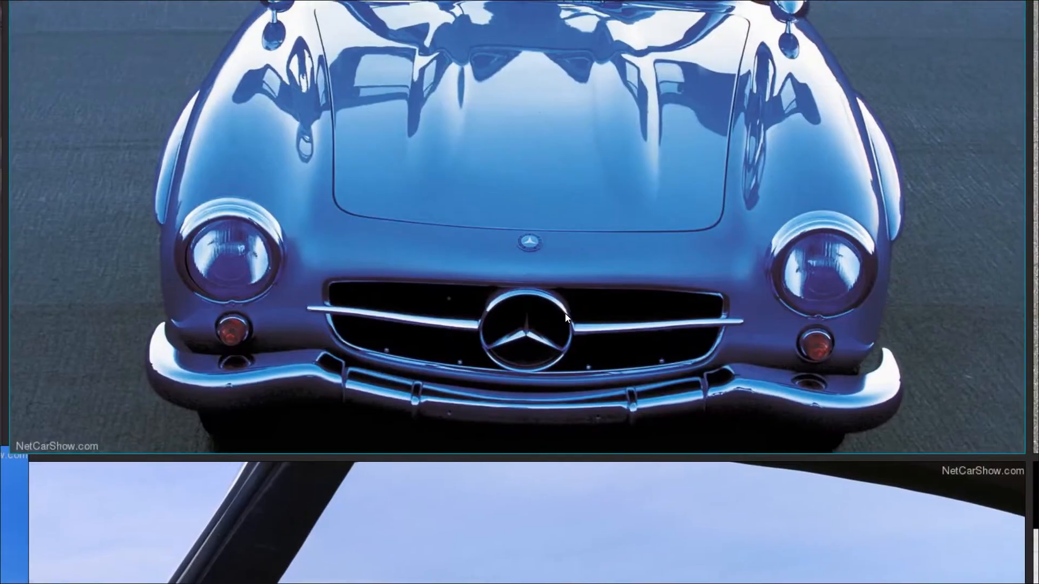
{"action": "scroll", "coordinate": [405, 434], "scroll_direction": "up", "scroll_amount": 5}
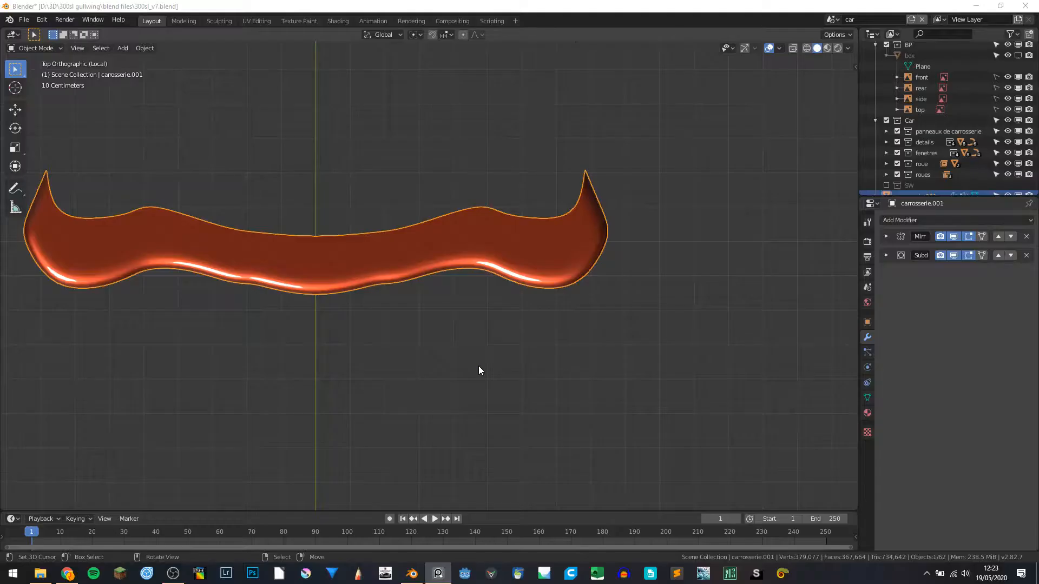
Leave local view and exclude the Car collection so the bumper can be compared with the top blueprint.
{"action": "middle_click_drag", "start_coordinate": [350, 393], "coordinate": [434, 319]}
{"action": "key", "text": "KP_7"}
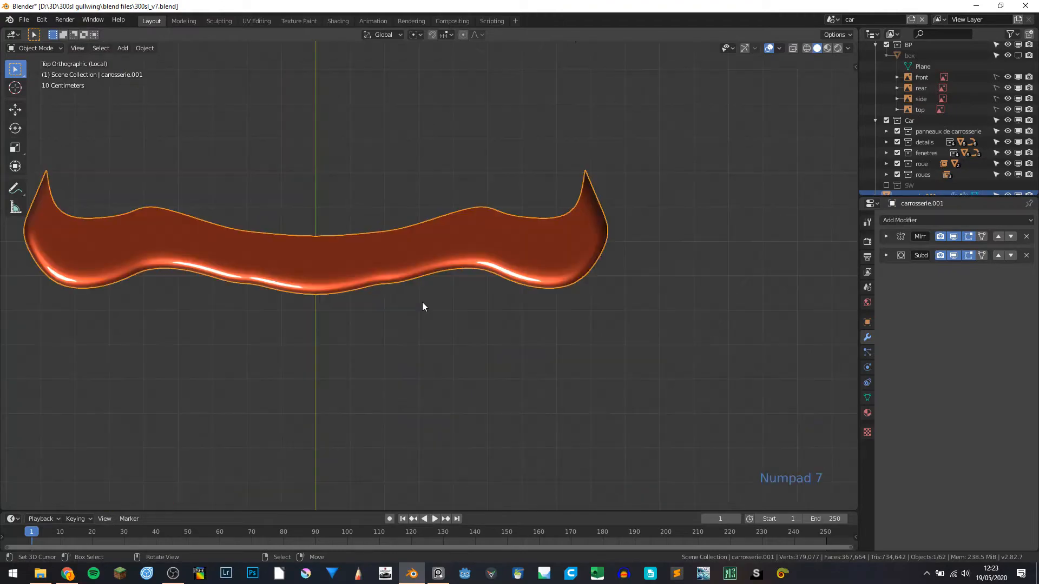
{"action": "middle_click_drag", "start_coordinate": [462, 187], "coordinate": [574, 212], "text": "shift"}
{"action": "key", "text": "KP_Divide"}
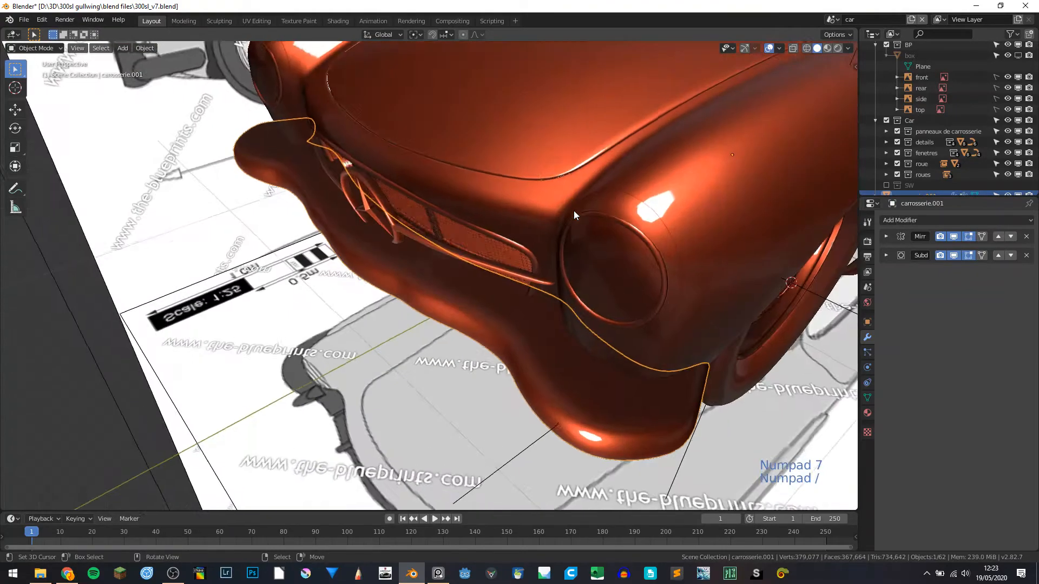
{"action": "left_click", "coordinate": [887, 121]}
{"action": "middle_click_drag", "start_coordinate": [433, 197], "coordinate": [496, 238]}
{"action": "key", "text": "KP_7"}
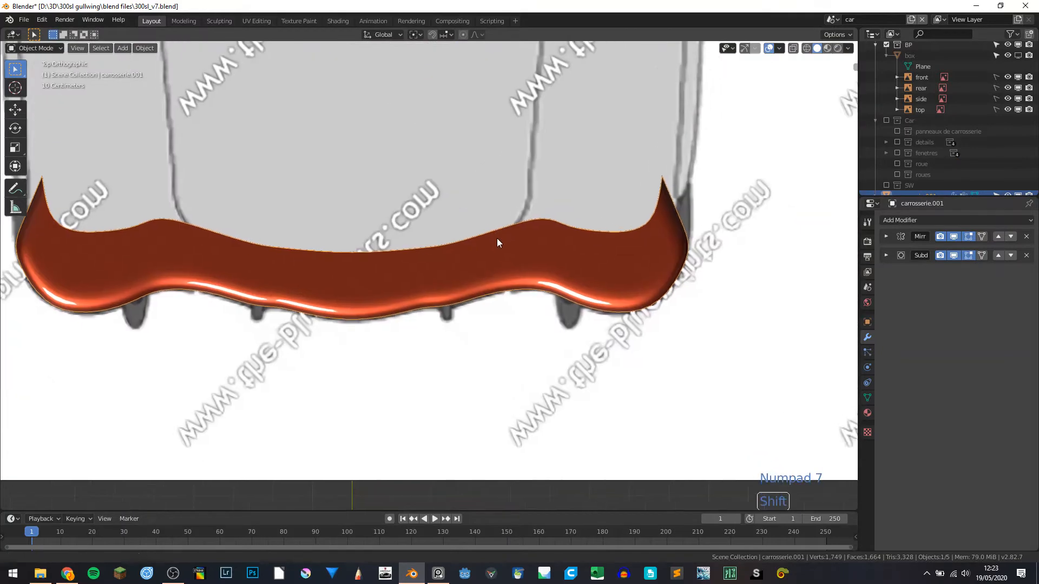
Enter mesh editing, clear the selection and examine the bumper against the top blueprint in wireframe and solid shading.
{"action": "key", "text": "Tab"}
{"action": "scroll", "coordinate": [464, 291], "scroll_direction": "up", "scroll_amount": 3}
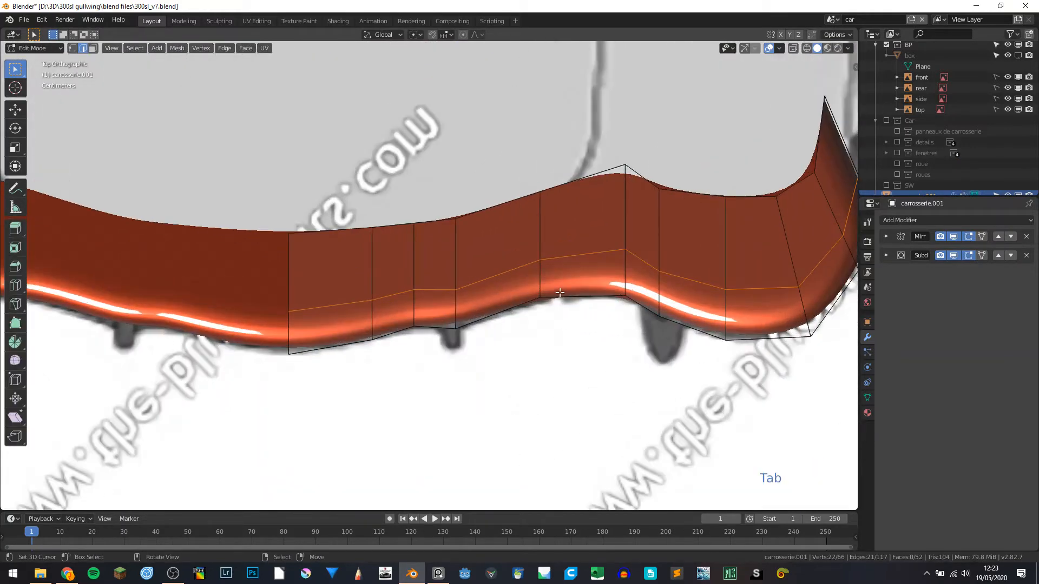
{"action": "key", "text": "a"}
{"action": "key", "text": "a"}
{"action": "key", "text": "a"}
{"action": "key", "text": "shift+z"}
{"action": "scroll", "coordinate": [610, 292], "scroll_direction": "up", "scroll_amount": 2}
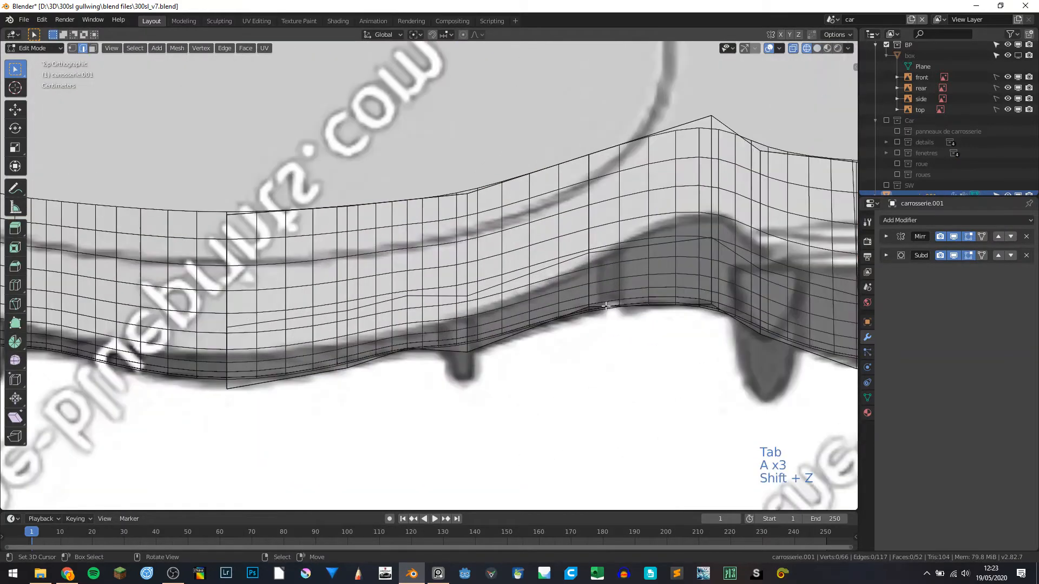
{"action": "mouse_move", "coordinate": [620, 310]}
{"action": "middle_mouse_down", "text": "shift"}
{"action": "mouse_move", "coordinate": [566, 293]}
{"action": "mouse_move", "coordinate": [560, 314]}
{"action": "mouse_move", "coordinate": [492, 338]}
{"action": "middle_mouse_up", "text": "shift"}
{"action": "scroll", "coordinate": [566, 293], "scroll_direction": "up", "scroll_amount": 1}
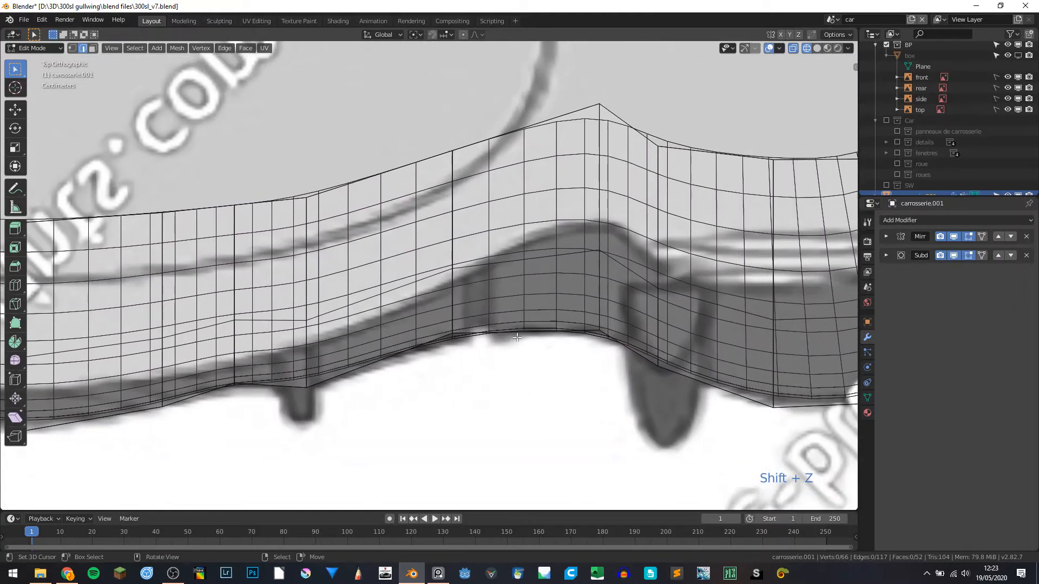
{"action": "key", "text": "shift+z"}
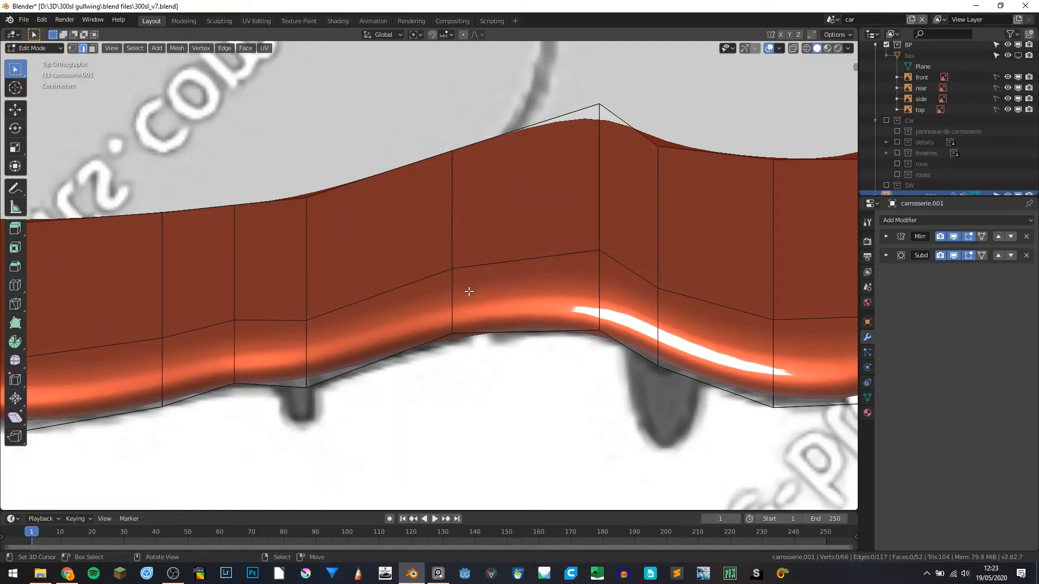
{"action": "middle_click_drag", "start_coordinate": [501, 304], "coordinate": [489, 238]}
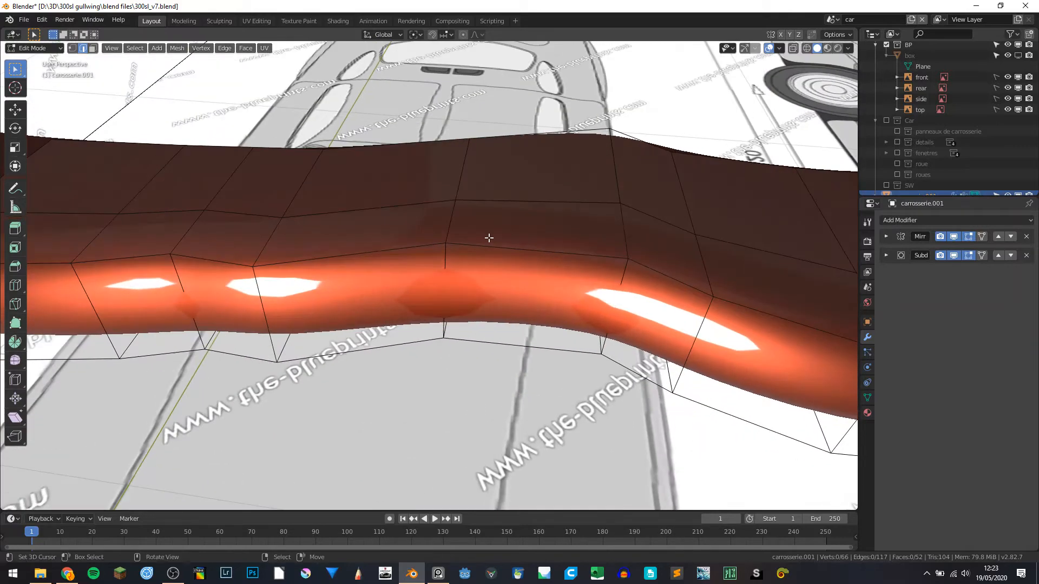
Turn off the Subdivision modifier's viewport display, keep Mirror shown, and display the bumper cage as a top-view wireframe.
{"action": "left_click", "coordinate": [954, 256]}
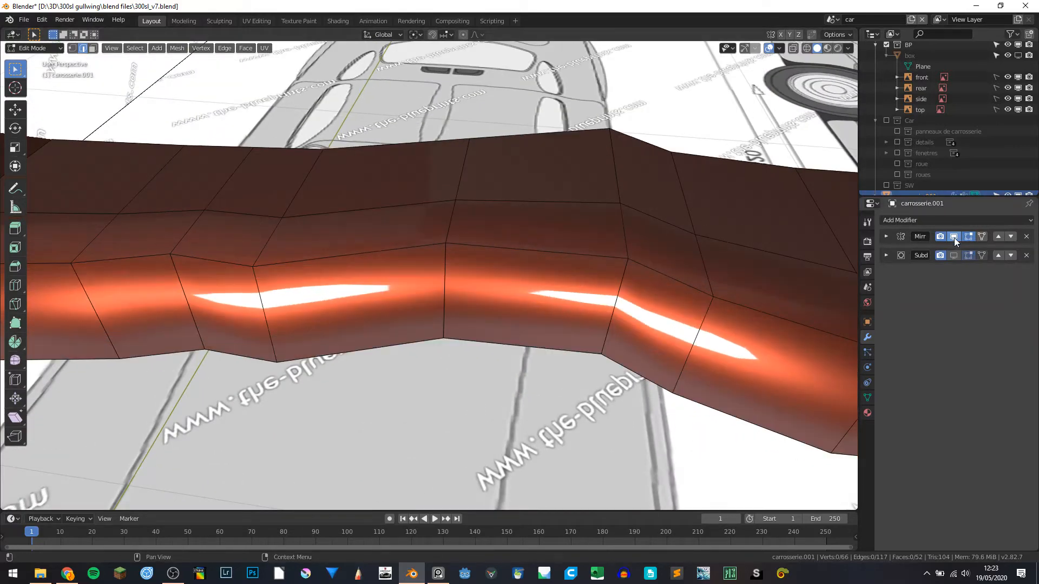
{"action": "left_click", "coordinate": [953, 236]}
{"action": "key", "text": "KP_7"}
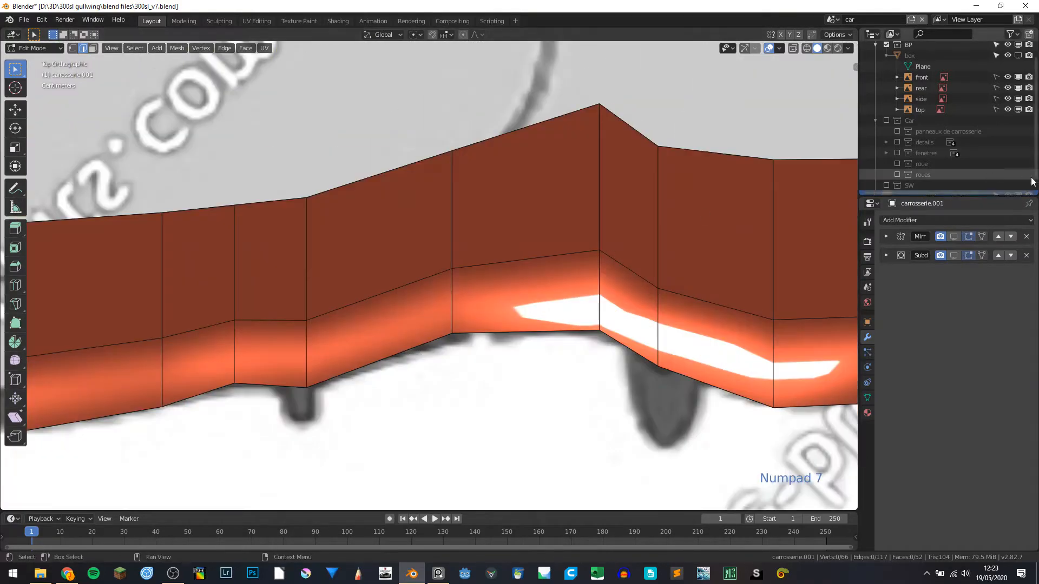
{"action": "left_click", "coordinate": [956, 236]}
{"action": "key", "text": "shift+z"}
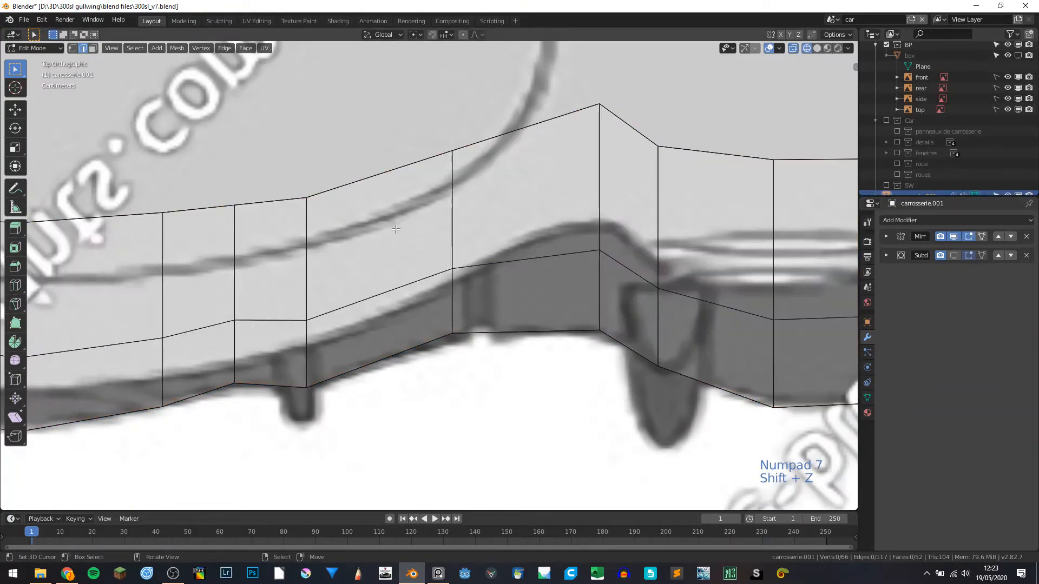
Add two crosswise loop cuts with factors 0.420 and 0.316 at the edges of the joint strip drawn on the blueprint.
{"action": "scroll", "coordinate": [541, 262], "scroll_direction": "up", "scroll_amount": 1}
{"action": "middle_click_drag", "start_coordinate": [542, 263], "coordinate": [479, 271], "text": "shift"}
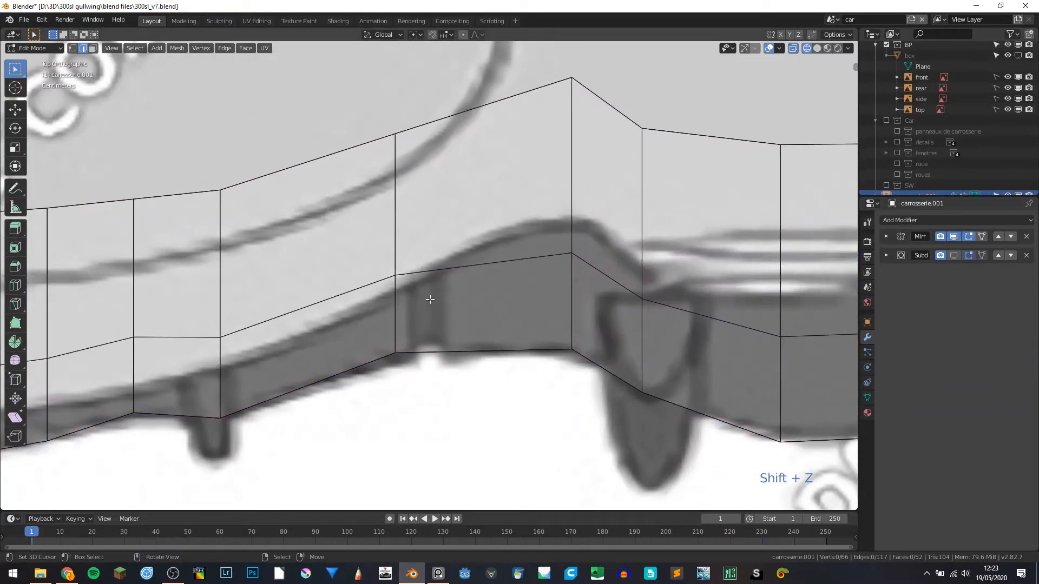
{"action": "key", "text": "ctrl+r"}
{"action": "left_click", "coordinate": [430, 273]}
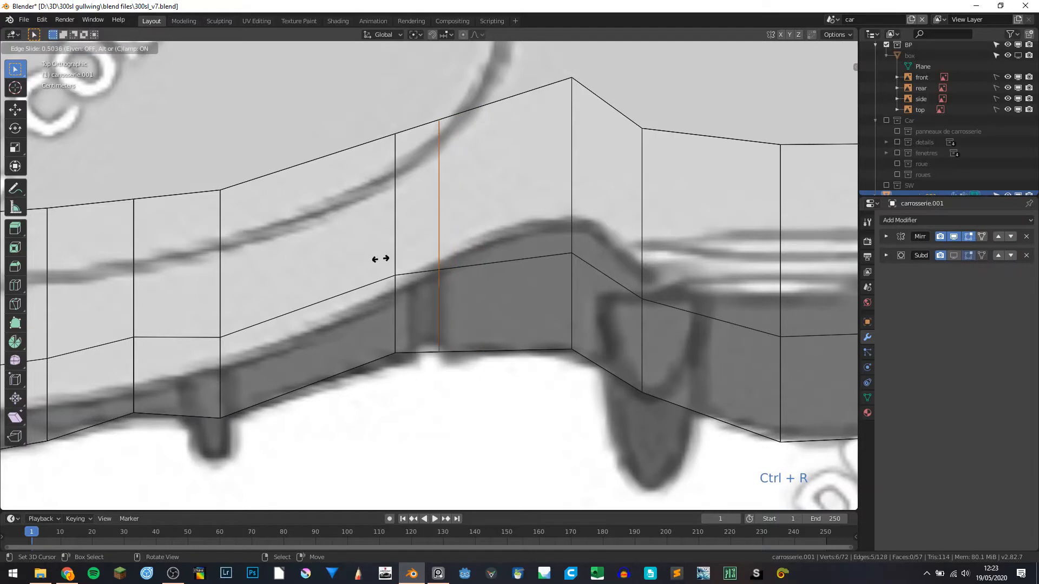
{"action": "left_click", "coordinate": [393, 263]}
{"action": "key", "text": "ctrl+r"}
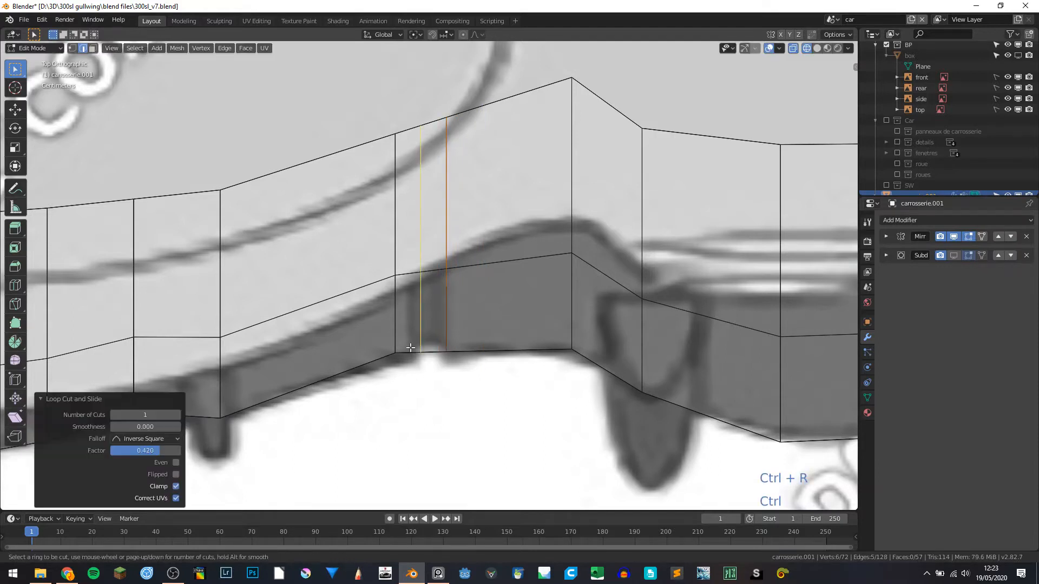
{"action": "left_click", "coordinate": [400, 343]}
{"action": "left_click", "coordinate": [402, 345]}
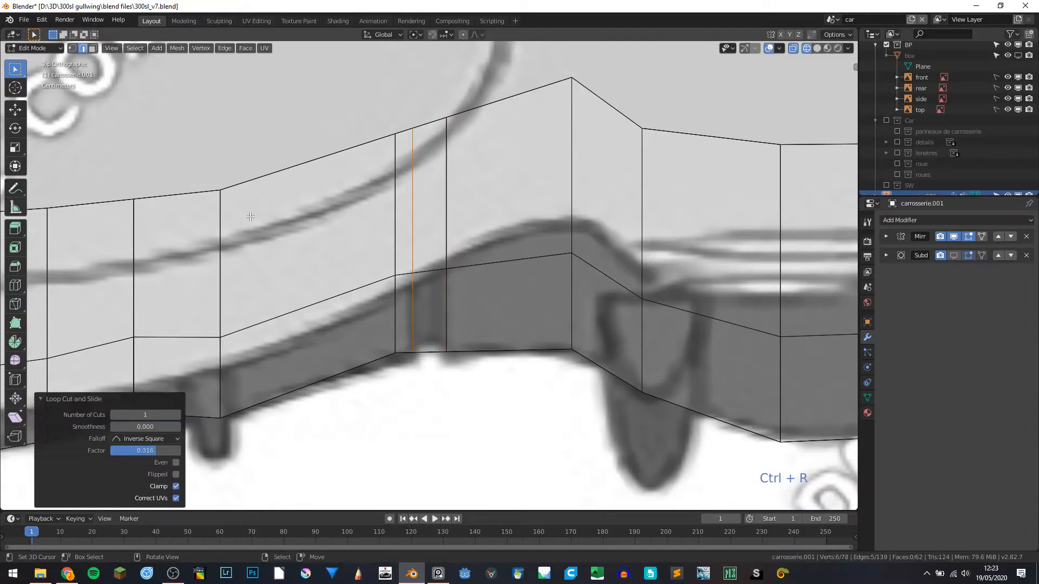
Select the ring of faces between the two new loop cuts and delete those faces.
{"action": "left_click", "coordinate": [92, 48]}
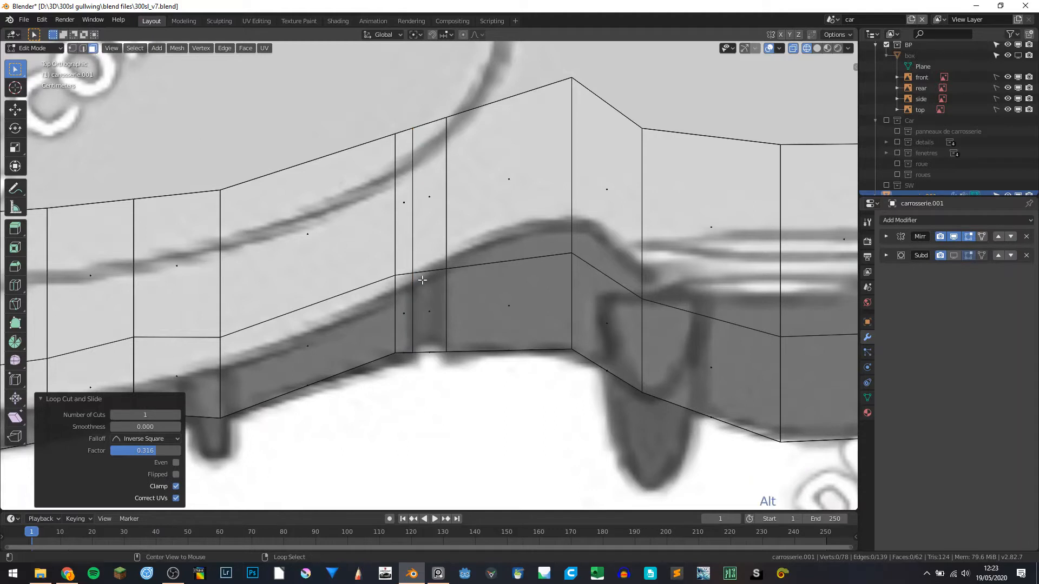
{"action": "left_click", "coordinate": [422, 279], "text": "alt"}
{"action": "key", "text": "x"}
{"action": "left_click", "coordinate": [422, 279]}
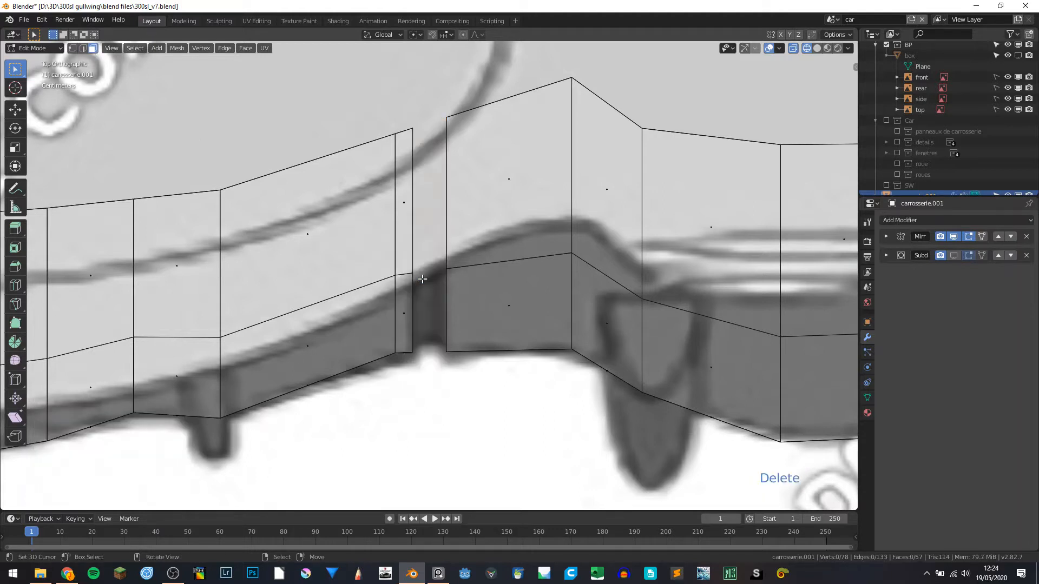
Extrude the outer section's open edge loop -0.0164 m along X into the gap and scale it by 0.931.
{"action": "left_click", "coordinate": [82, 48]}
{"action": "left_click", "coordinate": [443, 215], "text": "alt"}
{"action": "middle_click_drag", "start_coordinate": [443, 215], "coordinate": [473, 209]}
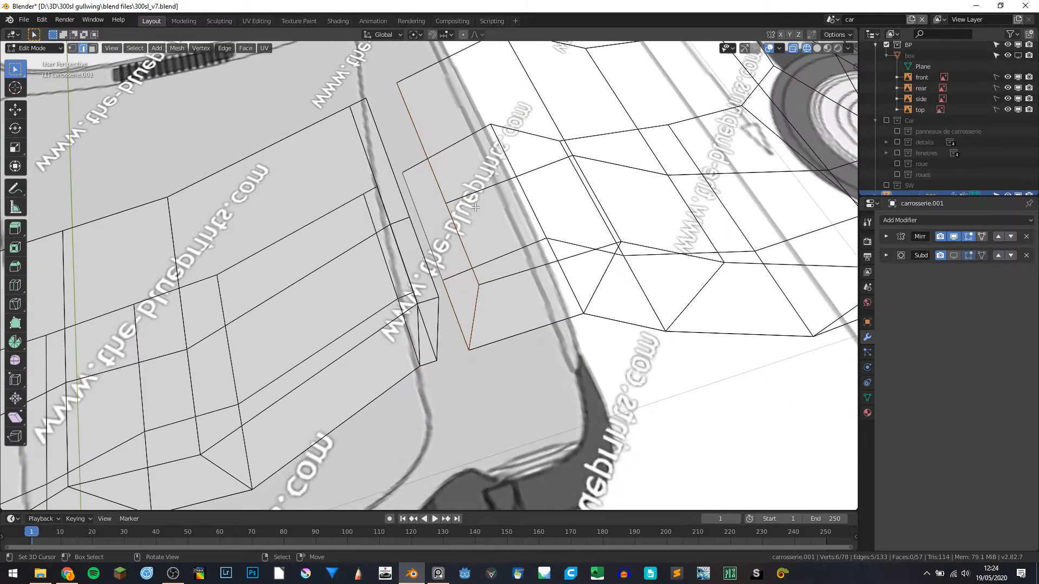
{"action": "key", "text": "KP_7"}
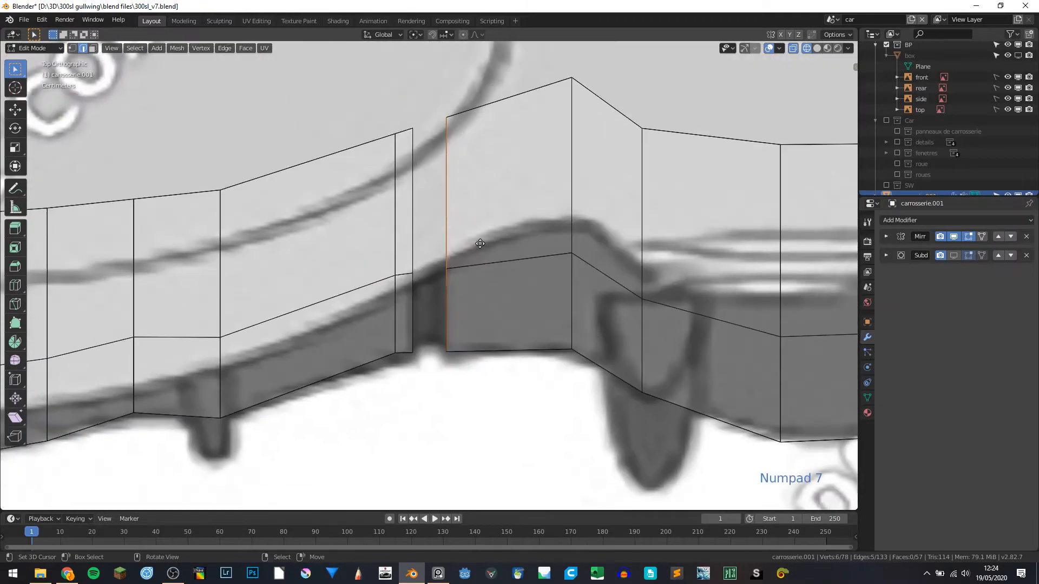
{"action": "key", "text": "e"}
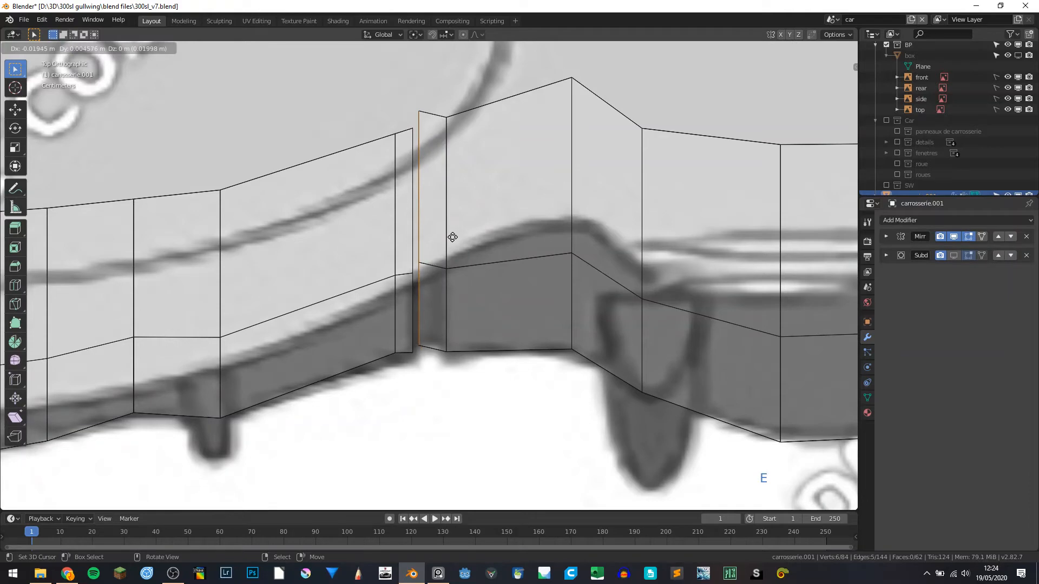
{"action": "key", "text": "x"}
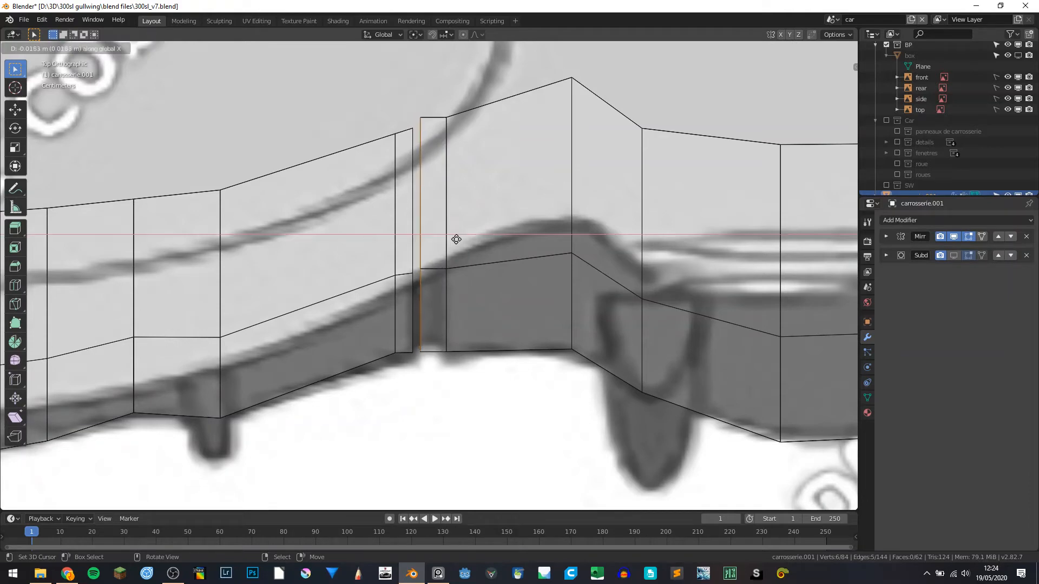
{"action": "left_click", "coordinate": [456, 239]}
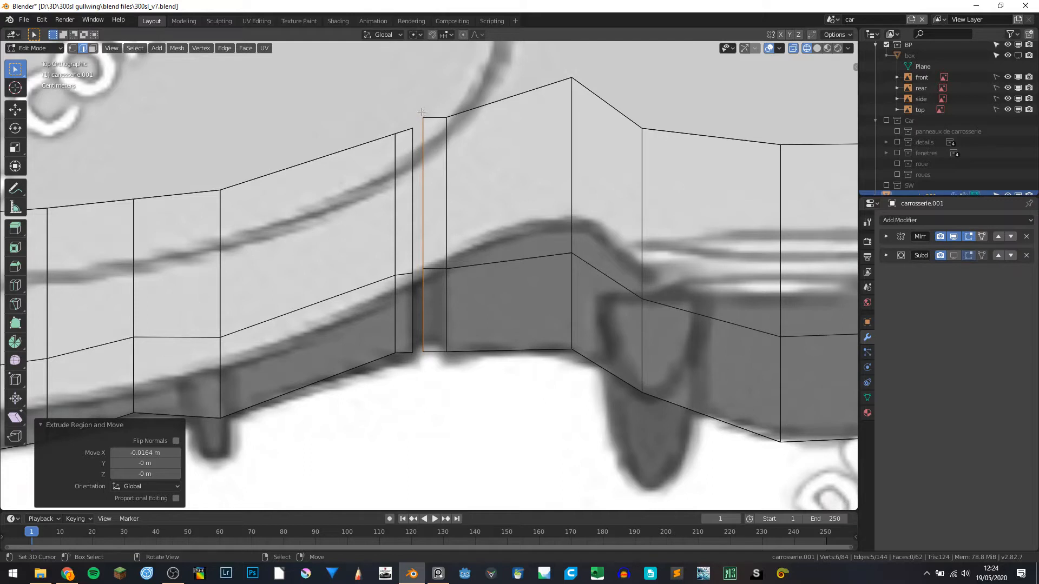
{"action": "key", "text": "s"}
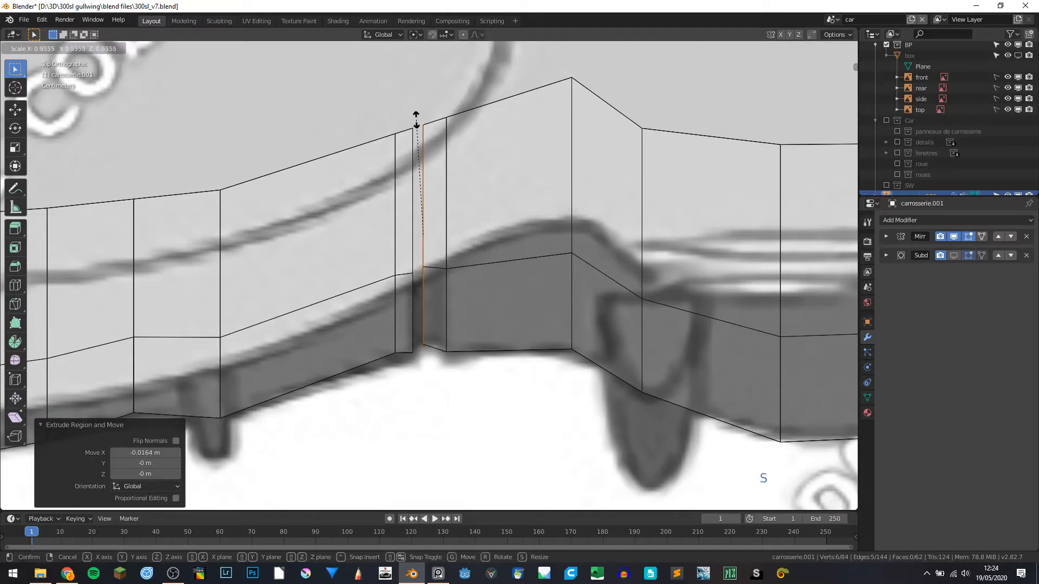
{"action": "left_click", "coordinate": [415, 120]}
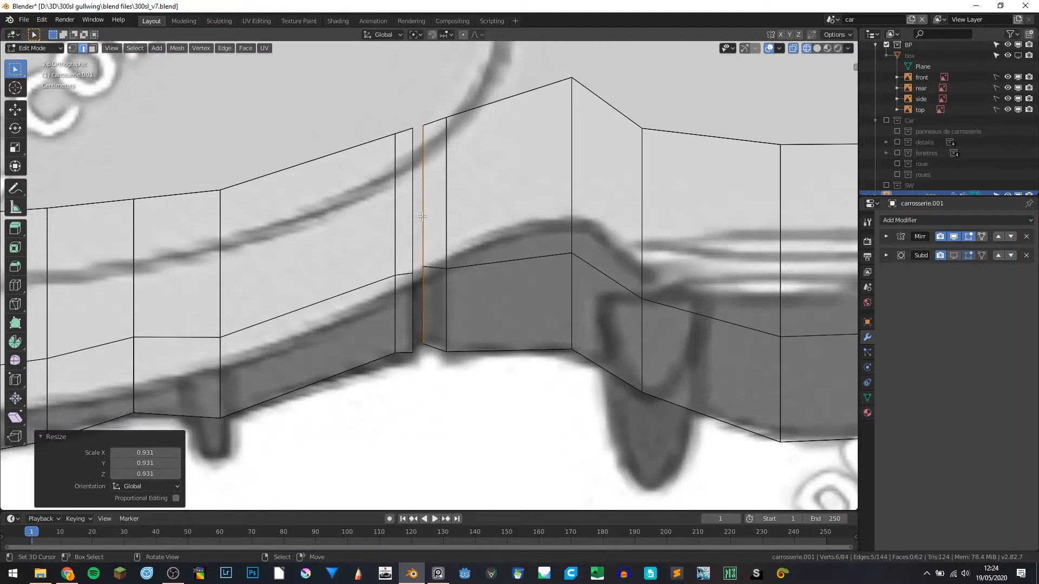
{"action": "key", "text": "e"}
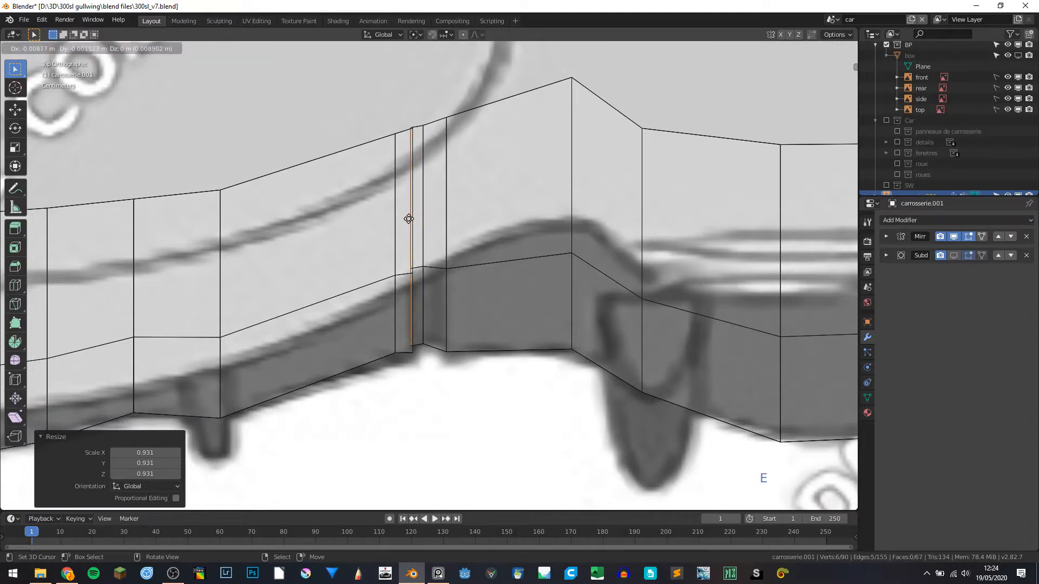
{"action": "key", "text": "shift"}
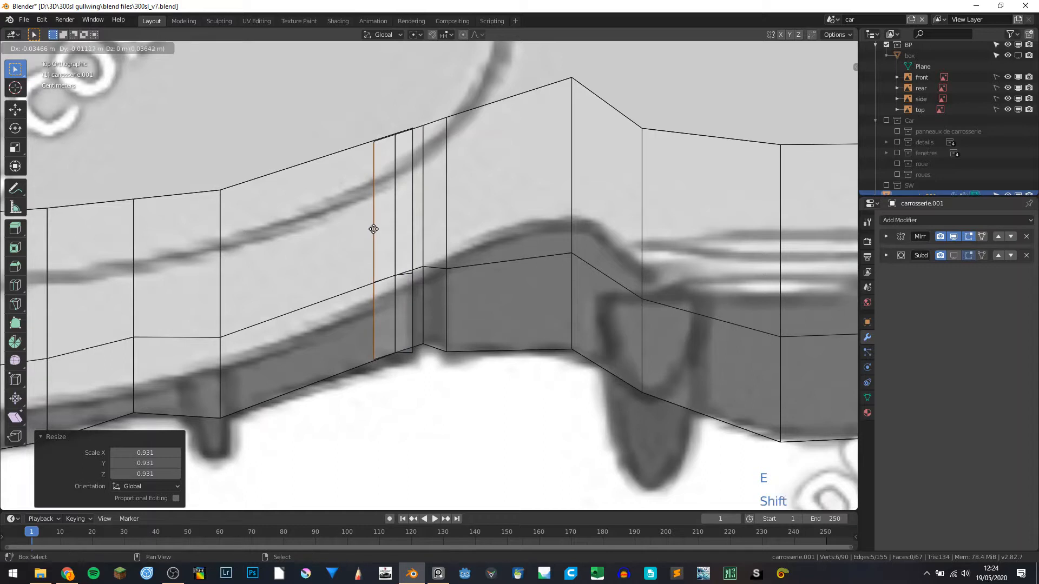
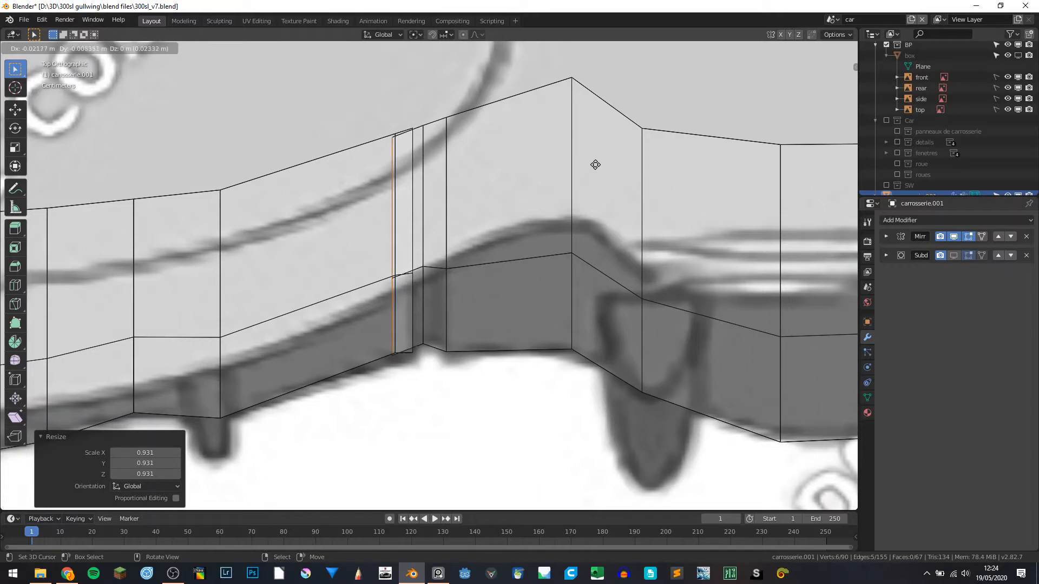
{"action": "right_click", "coordinate": [596, 165]}
{"action": "key", "text": "ctrl+z"}
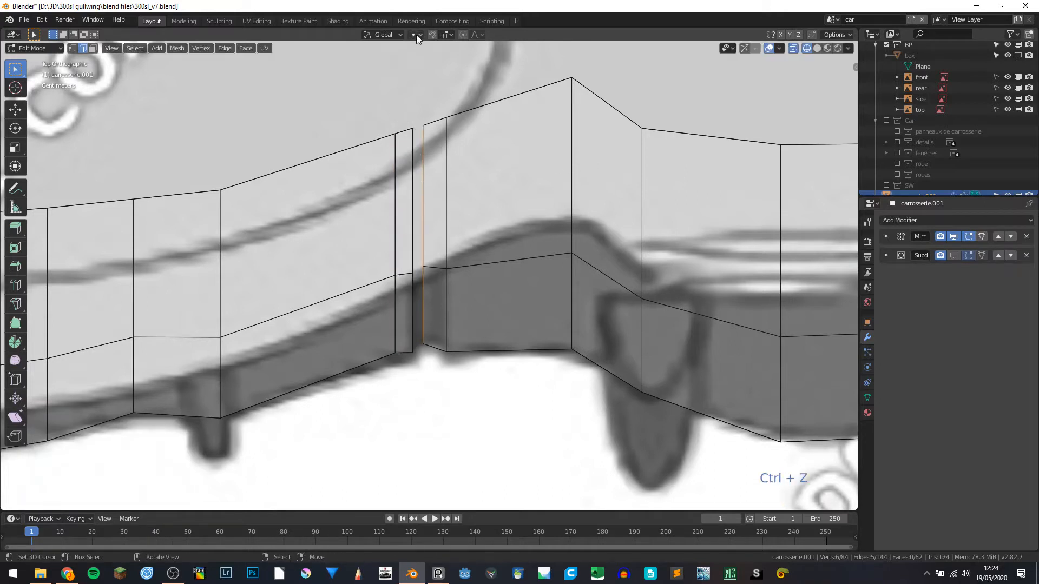
Scale the extruded edge loop by a further 0.969 and move it -0.00343 m along Y.
{"action": "key", "text": "s"}
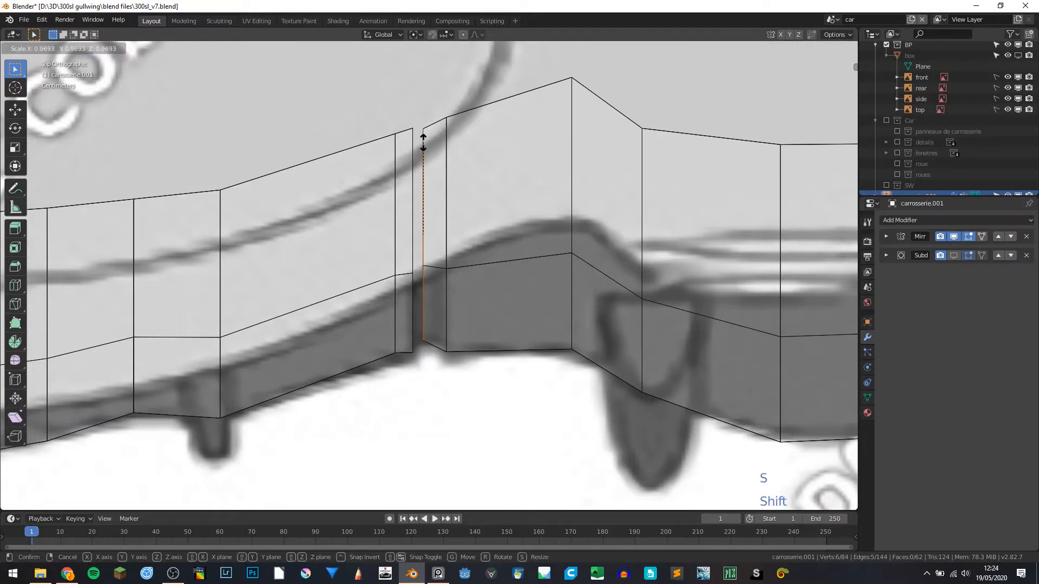
{"action": "left_click", "coordinate": [423, 142]}
{"action": "key", "text": "g"}
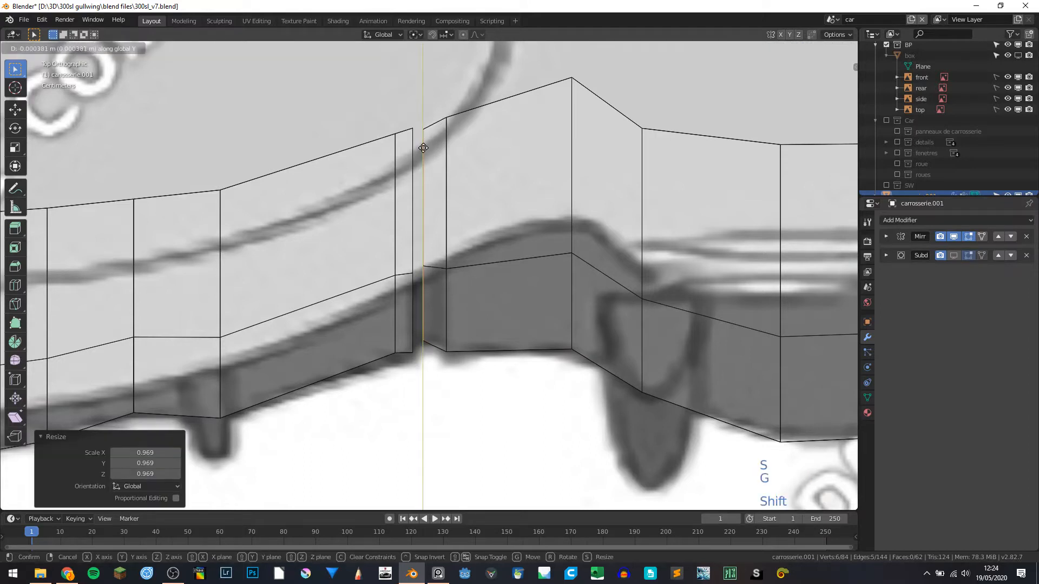
{"action": "left_click", "coordinate": [428, 195]}
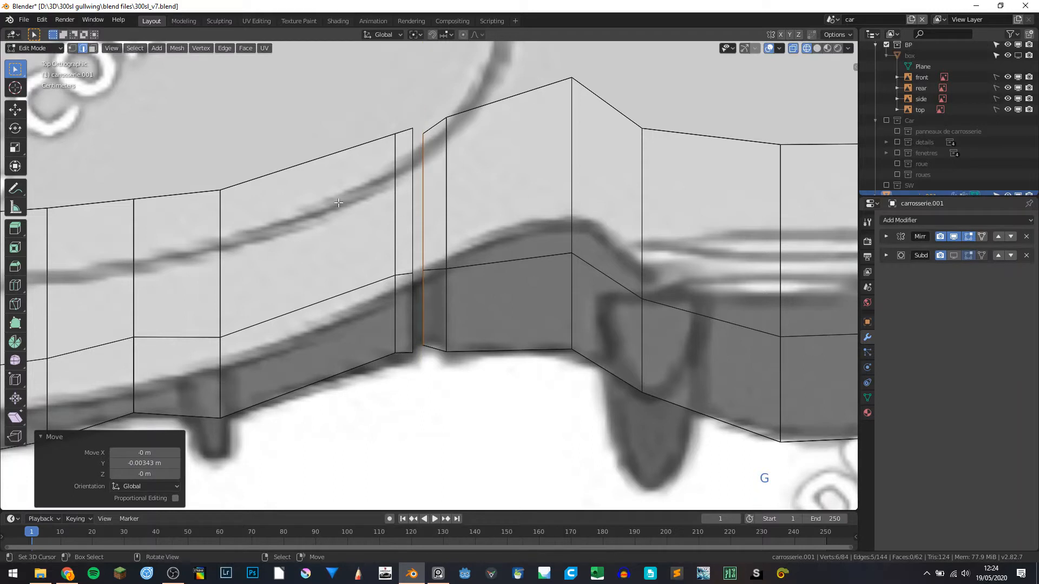
Extrude the edge loop into the inner bumper section, and restore the Subdivision display and solid shading to inspect the joint.
{"action": "key", "text": "e"}
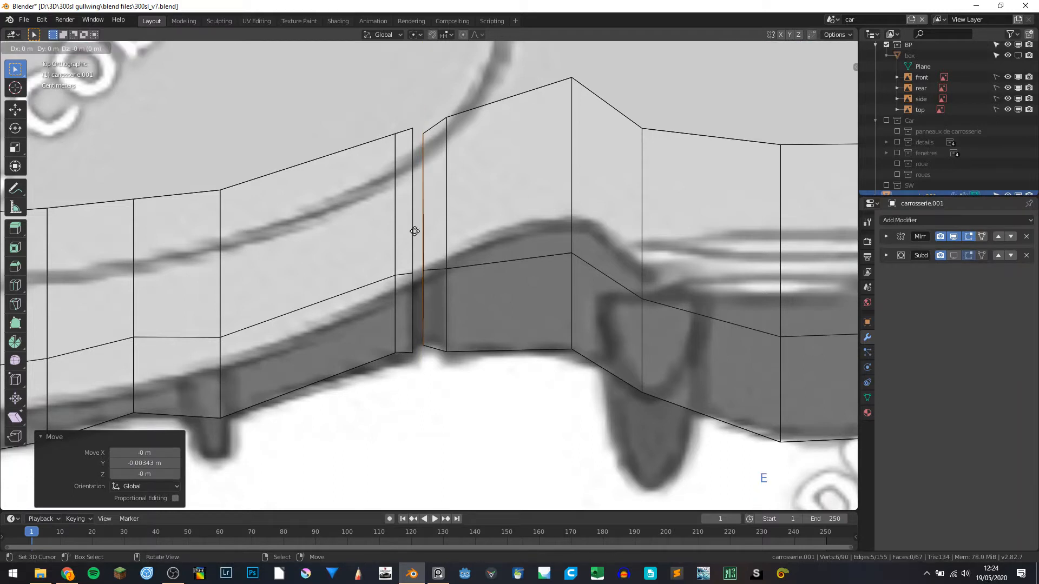
{"action": "left_click", "coordinate": [380, 236]}
{"action": "key", "text": "Tab"}
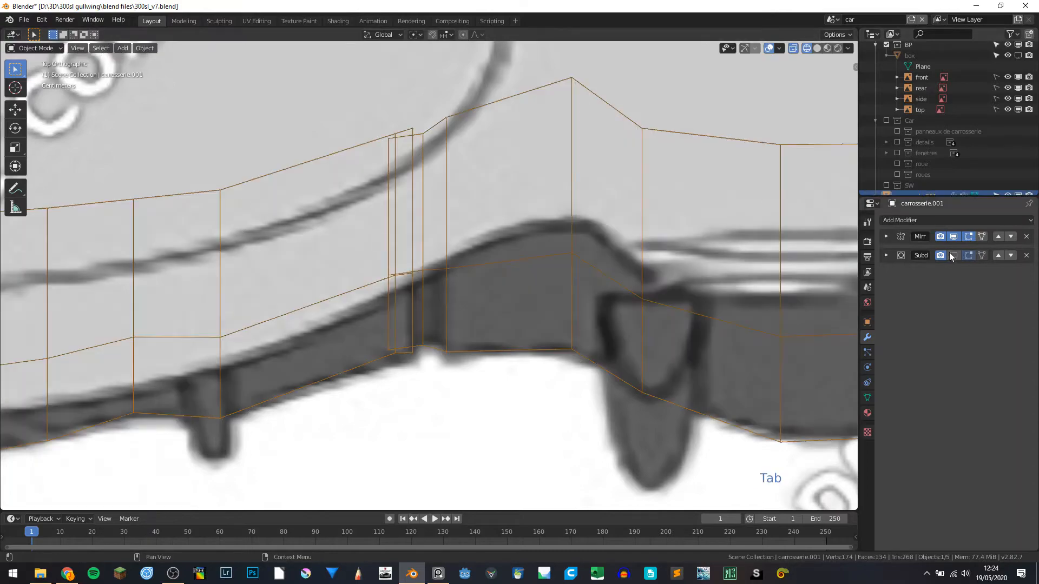
{"action": "key", "text": "shift+z"}
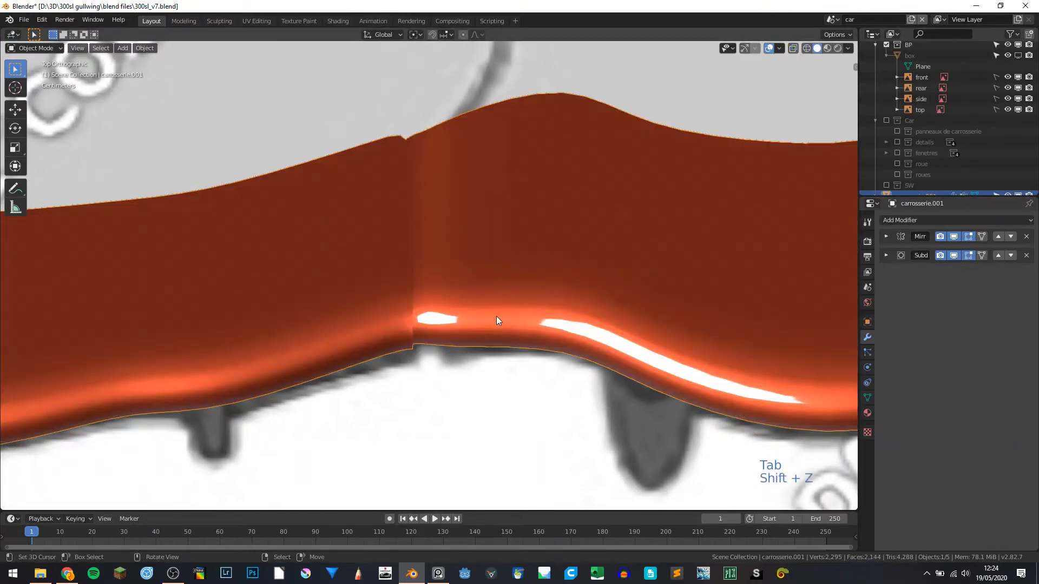
{"action": "mouse_move", "coordinate": [495, 316]}
{"action": "middle_mouse_down"}
{"action": "mouse_move", "coordinate": [472, 257]}
{"action": "mouse_move", "coordinate": [401, 254]}
{"action": "mouse_move", "coordinate": [466, 256]}
{"action": "mouse_move", "coordinate": [486, 237]}
{"action": "mouse_move", "coordinate": [471, 263]}
{"action": "middle_mouse_up"}
{"action": "key", "text": "Tab"}
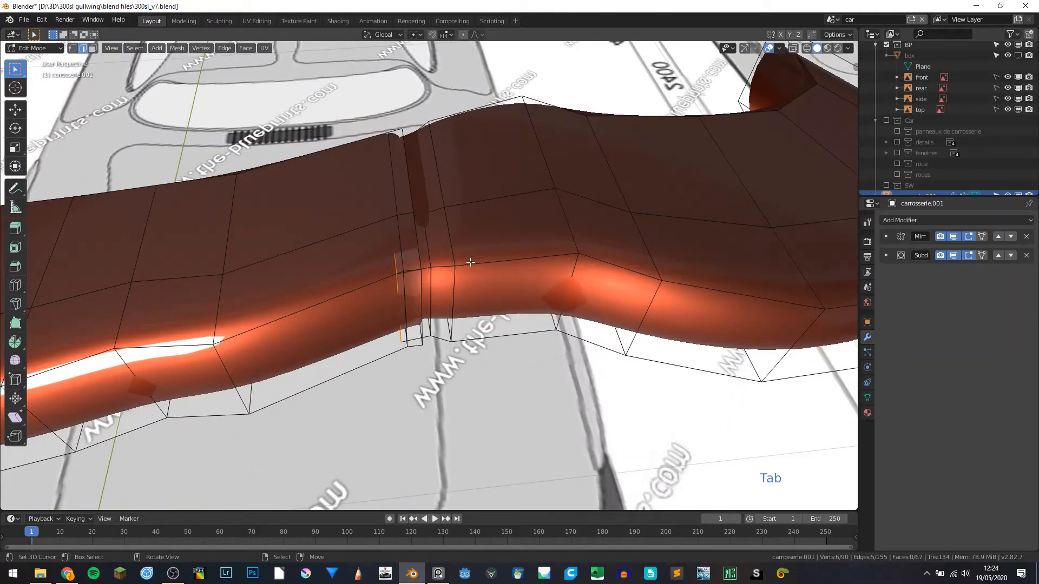
Add an edge loop on the outer bumper section beside the joint, close to its existing end loop.
{"action": "key", "text": "ctrl+r"}
{"action": "left_click", "coordinate": [442, 272]}
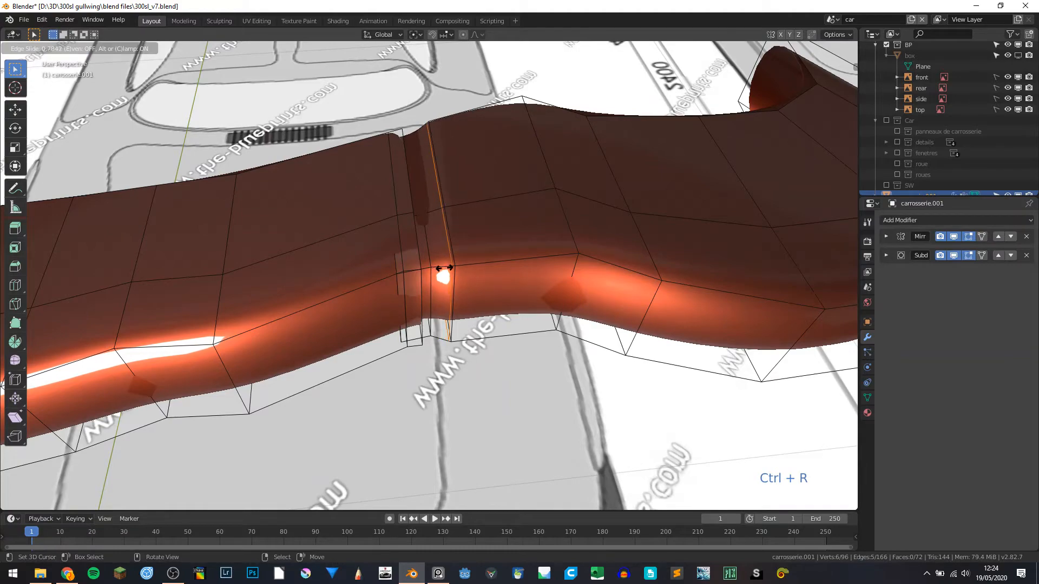
{"action": "left_click", "coordinate": [444, 268]}
{"action": "key", "text": "Tab"}
{"action": "mouse_move", "coordinate": [449, 266]}
{"action": "middle_mouse_down"}
{"action": "mouse_move", "coordinate": [433, 238]}
{"action": "mouse_move", "coordinate": [446, 259]}
{"action": "middle_mouse_up"}
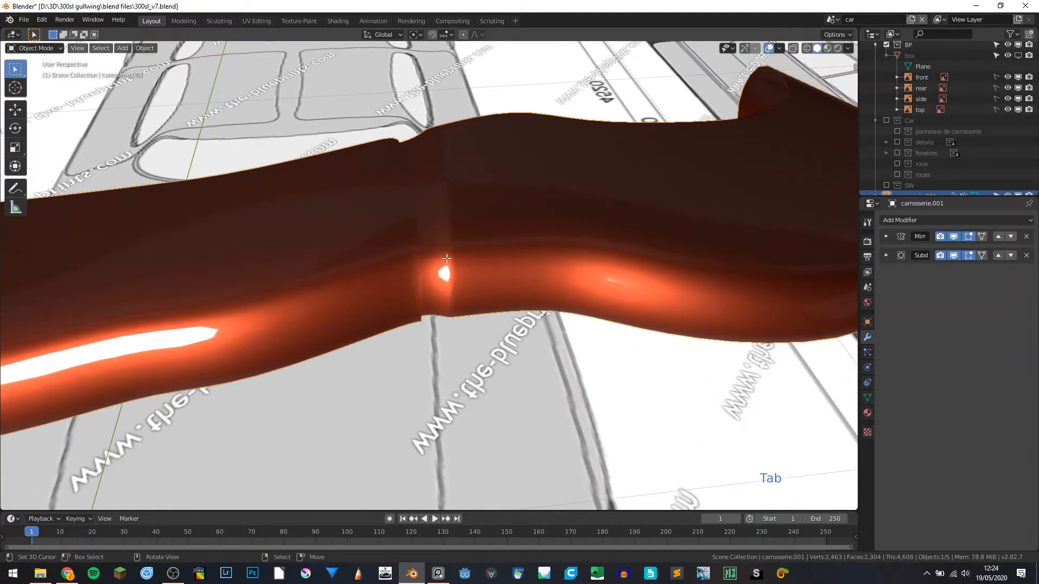
Add a second supporting edge loop in the narrow strip of the outer section that runs into the joint.
{"action": "key", "text": "Tab"}
{"action": "key", "text": "ctrl+r"}
{"action": "left_click", "coordinate": [440, 256]}
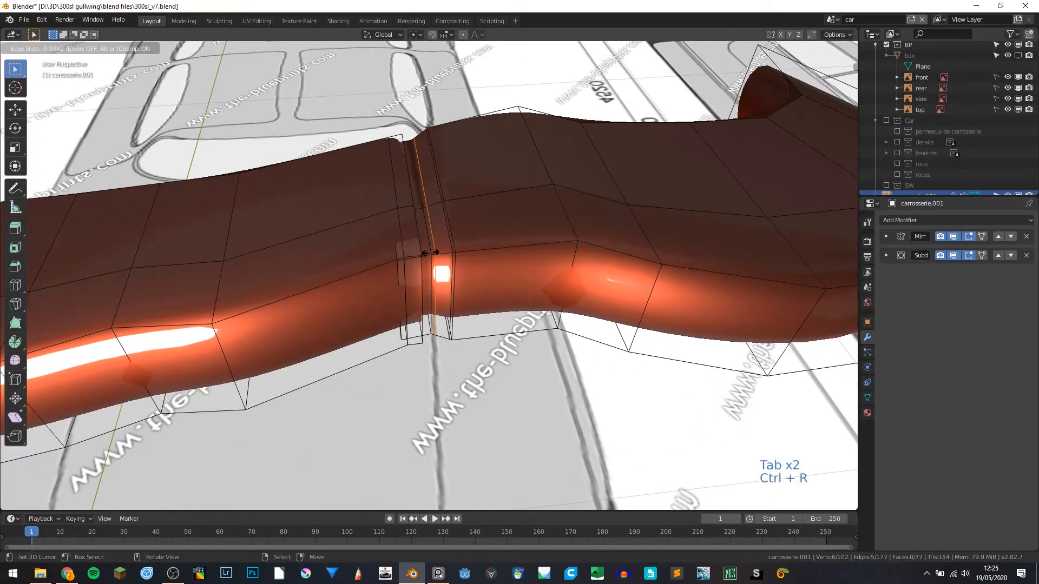
{"action": "left_click", "coordinate": [432, 252]}
{"action": "key", "text": "Tab"}
{"action": "middle_click_drag", "start_coordinate": [433, 254], "coordinate": [372, 285]}
Extrude the inner section's end loop at the joint in place and scale it to about 0.938 as an inward lip.
{"action": "key", "text": "Tab"}
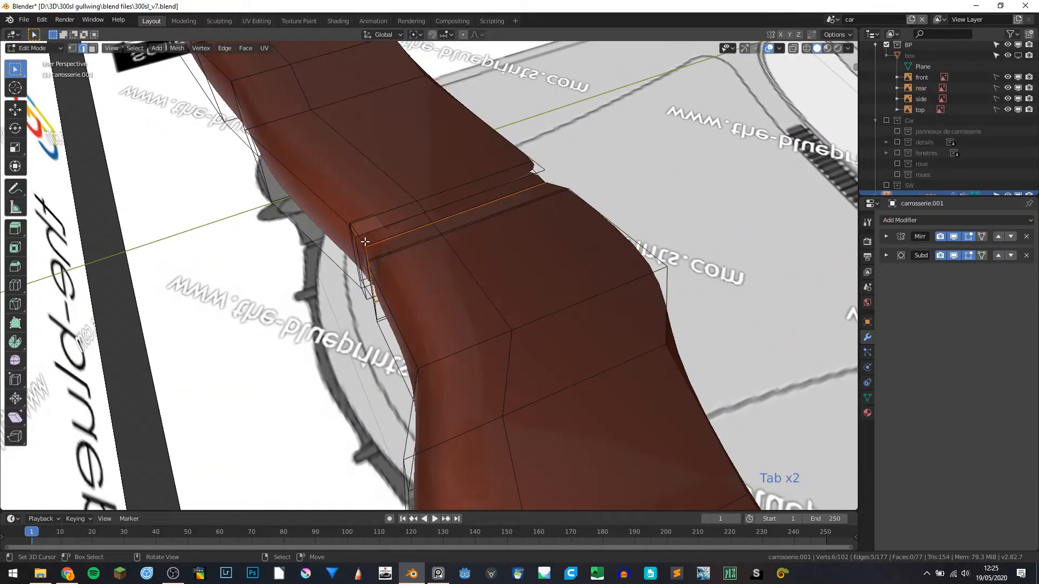
{"action": "mouse_move", "coordinate": [371, 226]}
{"action": "middle_mouse_down"}
{"action": "mouse_move", "coordinate": [427, 207]}
{"action": "mouse_move", "coordinate": [383, 216]}
{"action": "middle_mouse_up"}
{"action": "key", "text": "e"}
{"action": "right_click", "coordinate": [383, 219]}
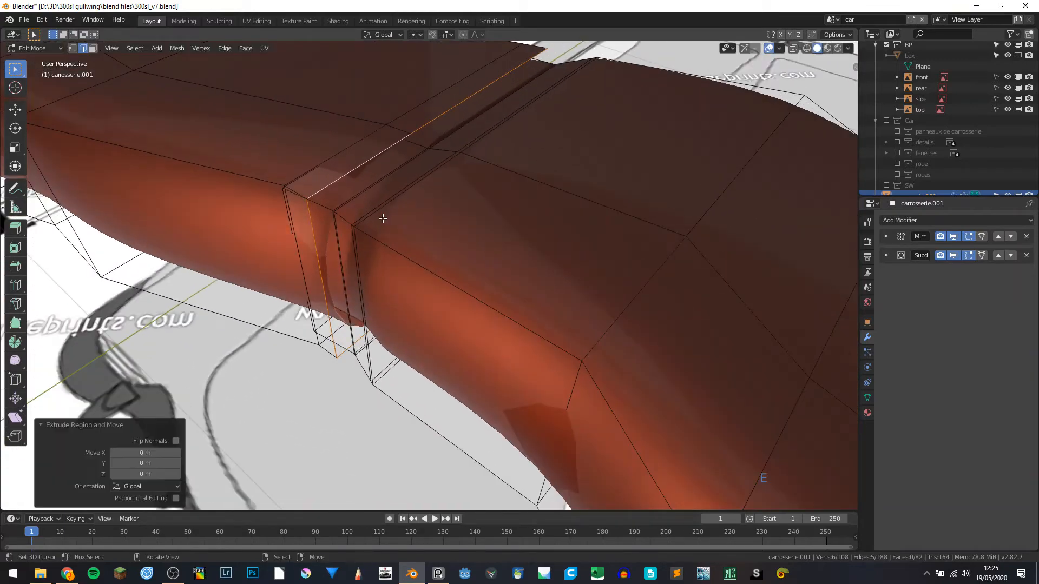
{"action": "key", "text": "s"}
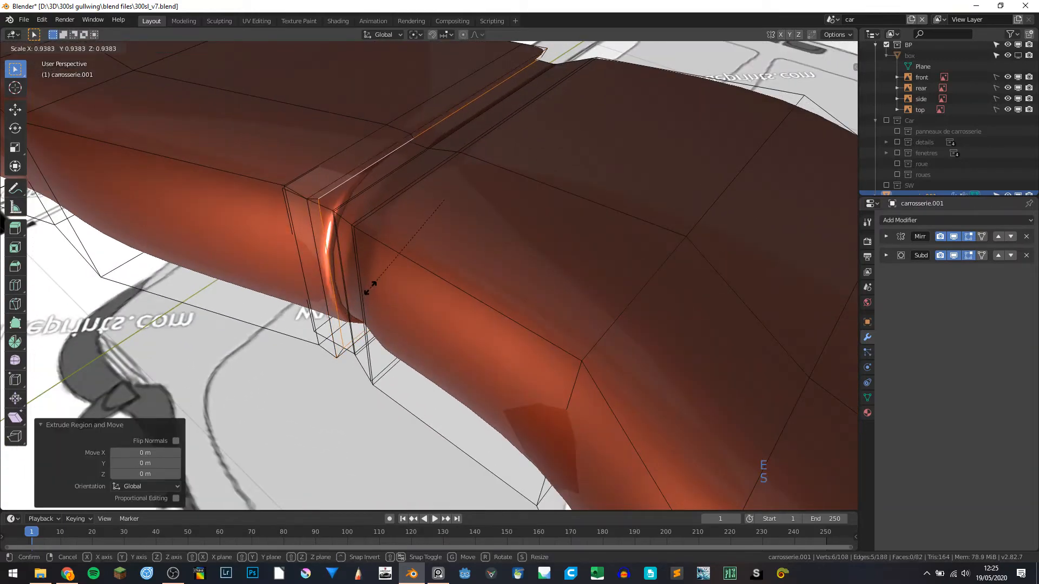
{"action": "left_click", "coordinate": [371, 287]}
{"action": "middle_click_drag", "start_coordinate": [371, 287], "coordinate": [312, 277]}
{"action": "key", "text": "Tab"}
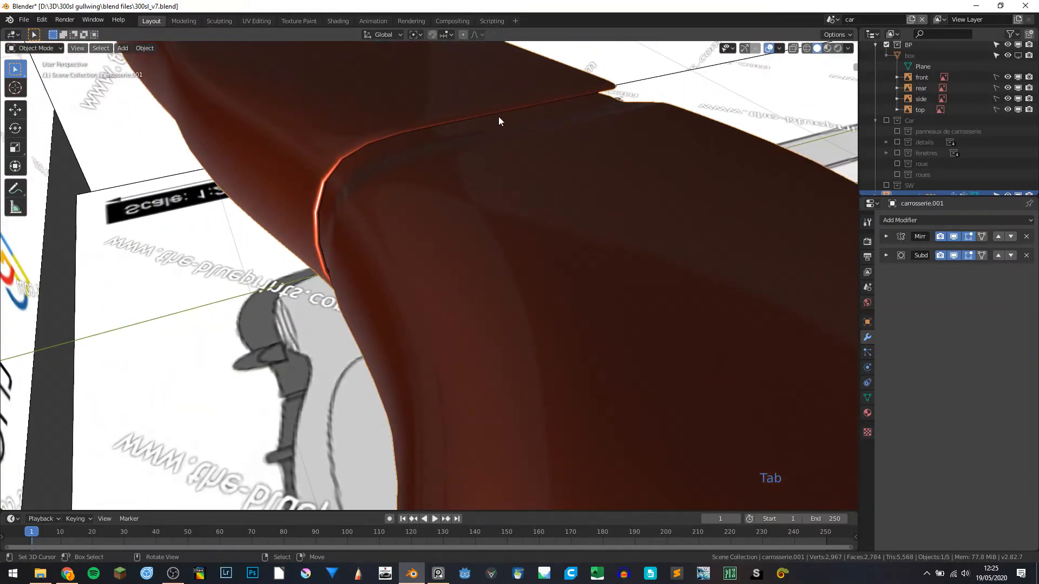
{"action": "middle_click_drag", "start_coordinate": [499, 118], "coordinate": [318, 267]}
Clear the selection and add an edge loop, without sliding it, near the inner section's end to tighten the joint's edge.
{"action": "key", "text": "Tab"}
{"action": "key", "text": "a"}
{"action": "key", "text": "a"}
{"action": "key", "text": "a"}
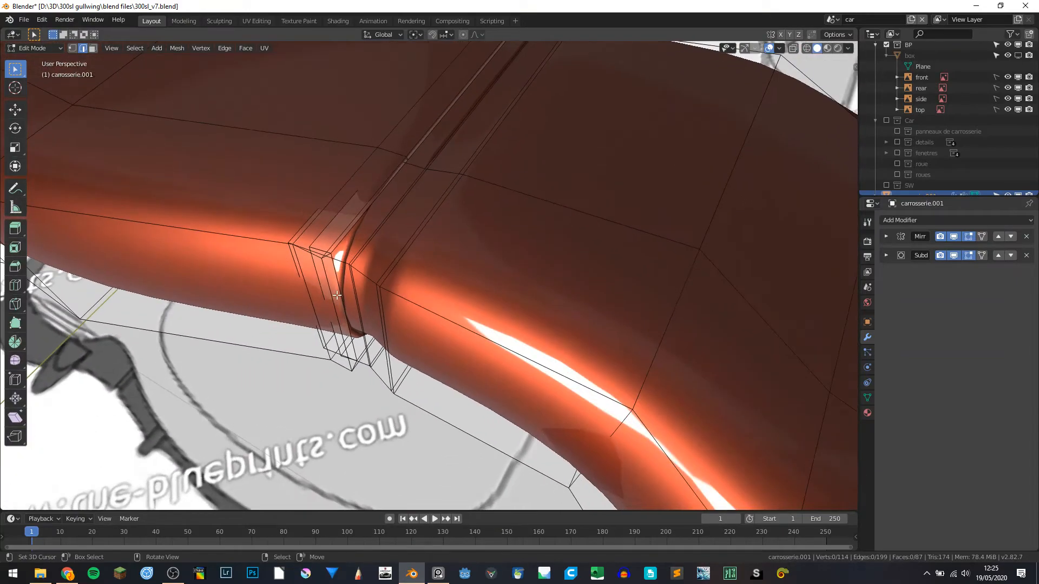
{"action": "key", "text": "ctrl+r"}
{"action": "left_click", "coordinate": [320, 267]}
{"action": "right_click", "coordinate": [323, 267]}
{"action": "key", "text": "Tab"}
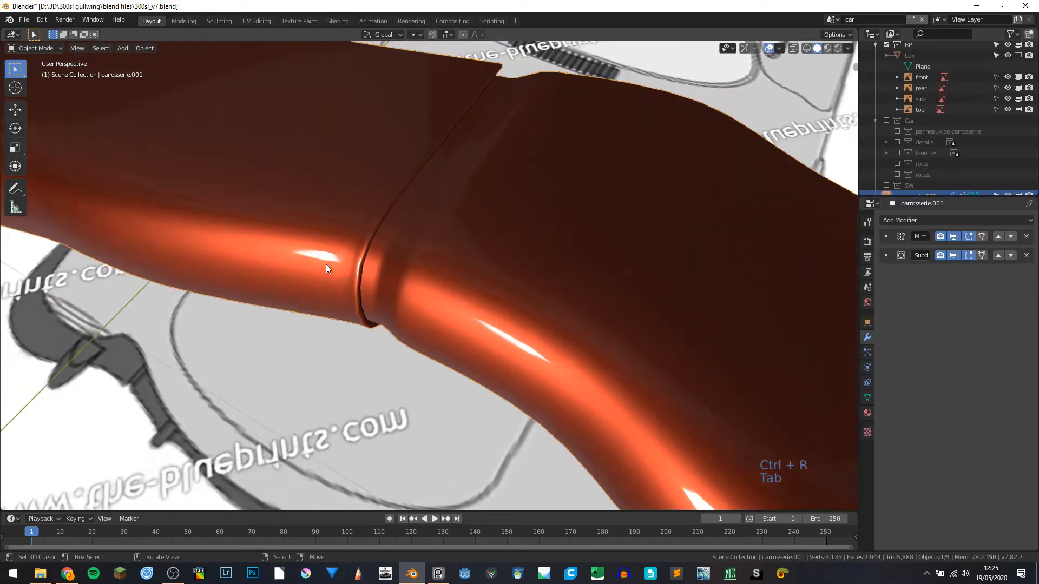
{"action": "middle_click_drag", "start_coordinate": [326, 268], "coordinate": [287, 268]}
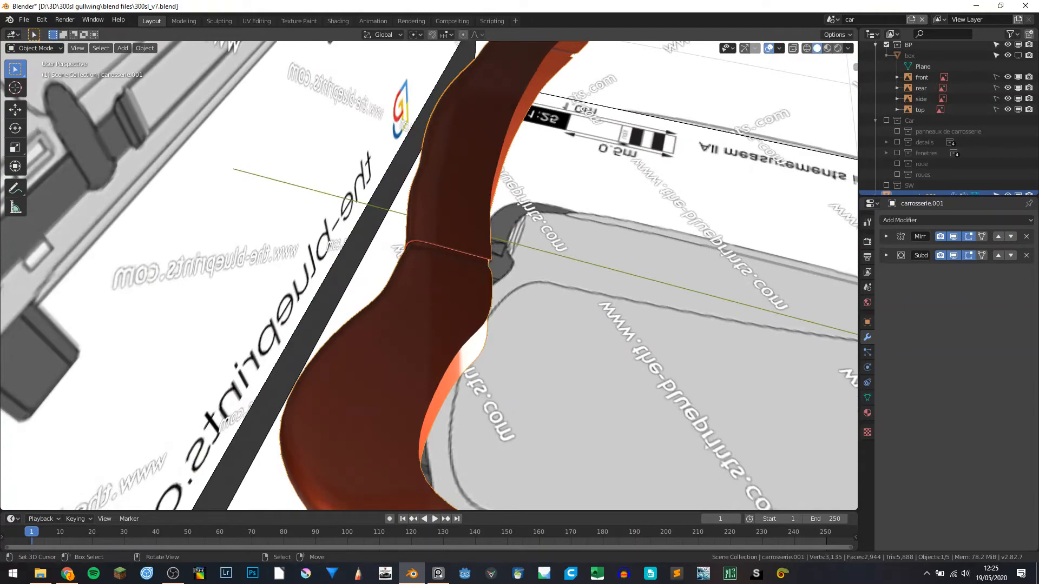
Check the reference photos, and bevel the edge loop above the blueprint's small bumper guard with a 0.0097 m offset and 2 segments.
{"action": "left_click", "coordinate": [438, 574]}
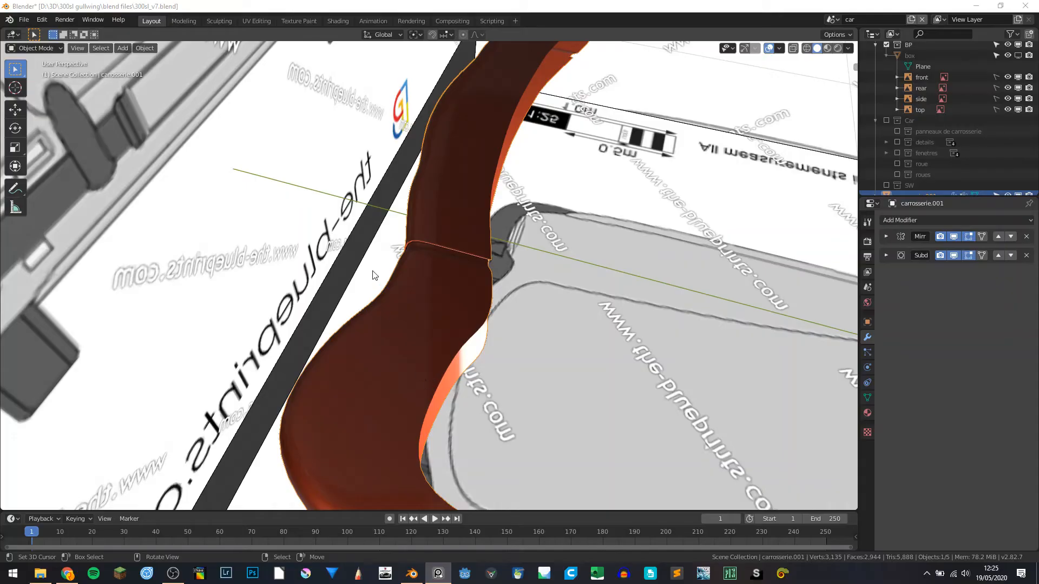
{"action": "middle_click_drag", "start_coordinate": [433, 379], "coordinate": [442, 260]}
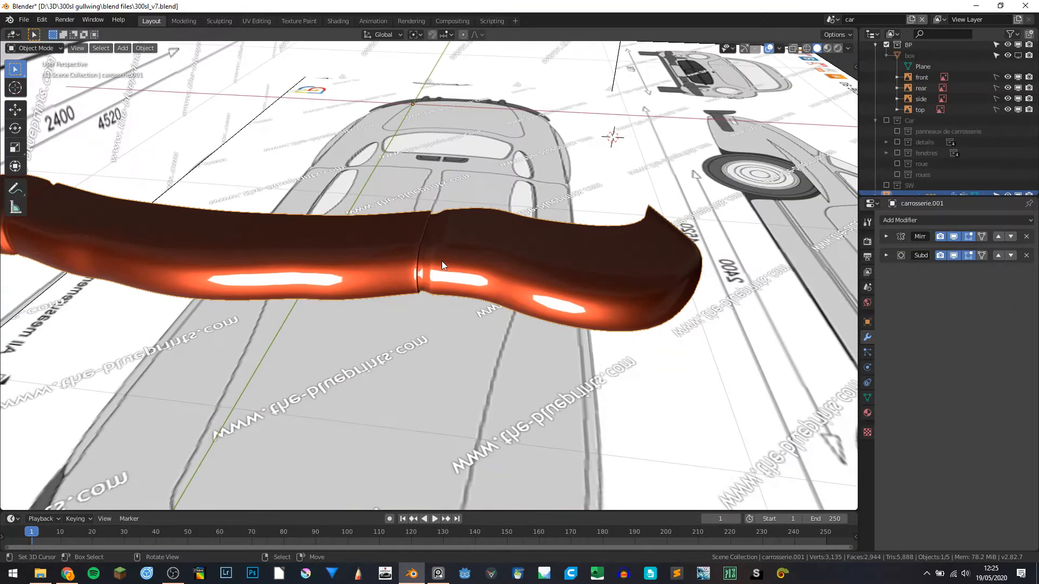
{"action": "key", "text": "KP_7"}
{"action": "middle_click_drag", "start_coordinate": [359, 274], "coordinate": [507, 312], "text": "shift"}
{"action": "scroll", "coordinate": [608, 248], "scroll_direction": "up", "scroll_amount": 3}
{"action": "key", "text": "Tab"}
{"action": "scroll", "coordinate": [506, 312], "scroll_direction": "up", "scroll_amount": 2}
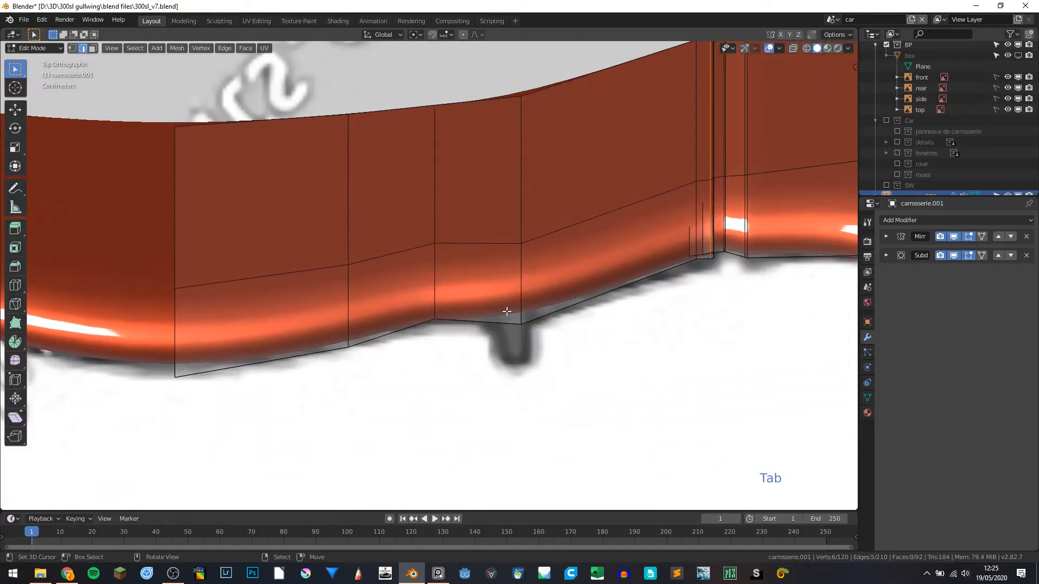
{"action": "left_click", "coordinate": [518, 295], "text": "alt"}
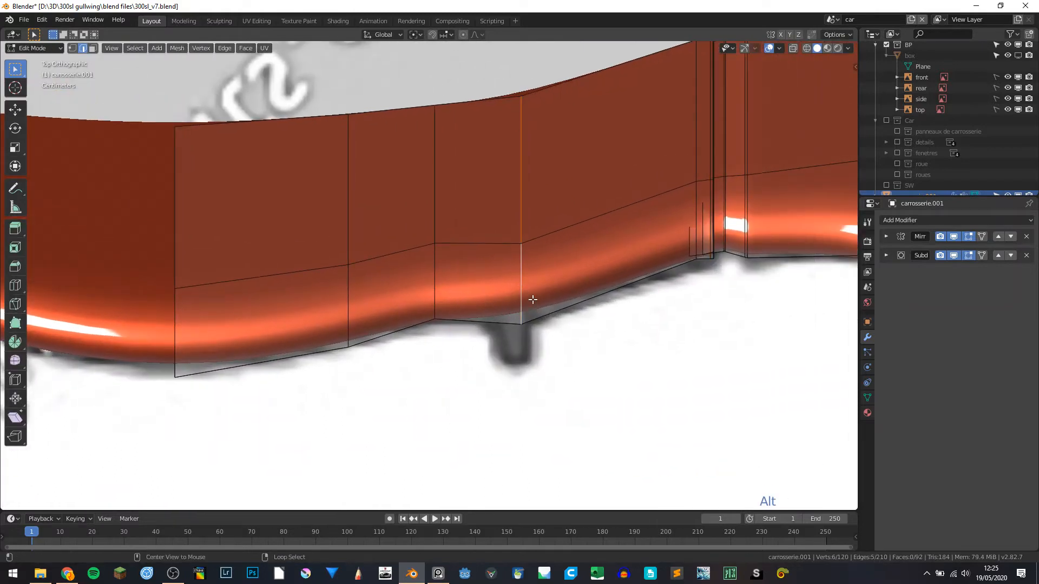
{"action": "key", "text": "ctrl+b"}
{"action": "scroll", "coordinate": [563, 304], "scroll_direction": "up", "scroll_amount": 1}
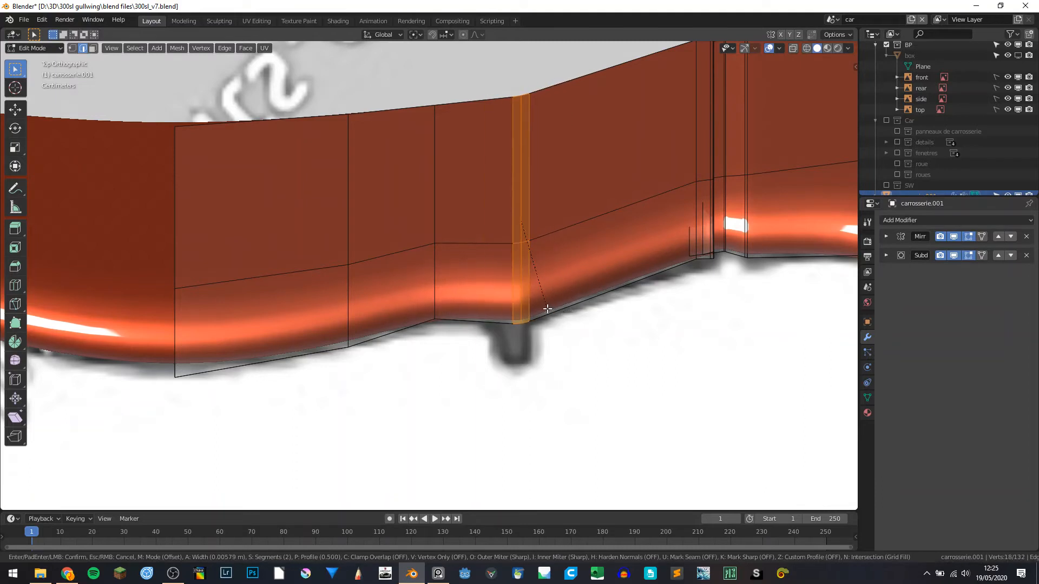
{"action": "left_click", "coordinate": [556, 311]}
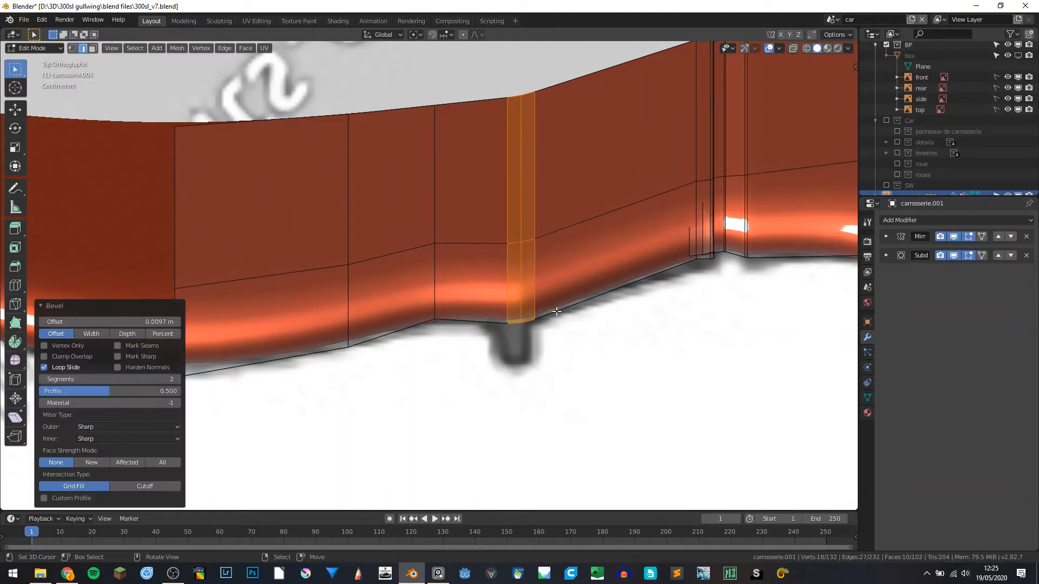
Move the bevelled strip -0.00385 m along X and -0.00103 m along Y, and dissolve its middle edge loop.
{"action": "key", "text": "g"}
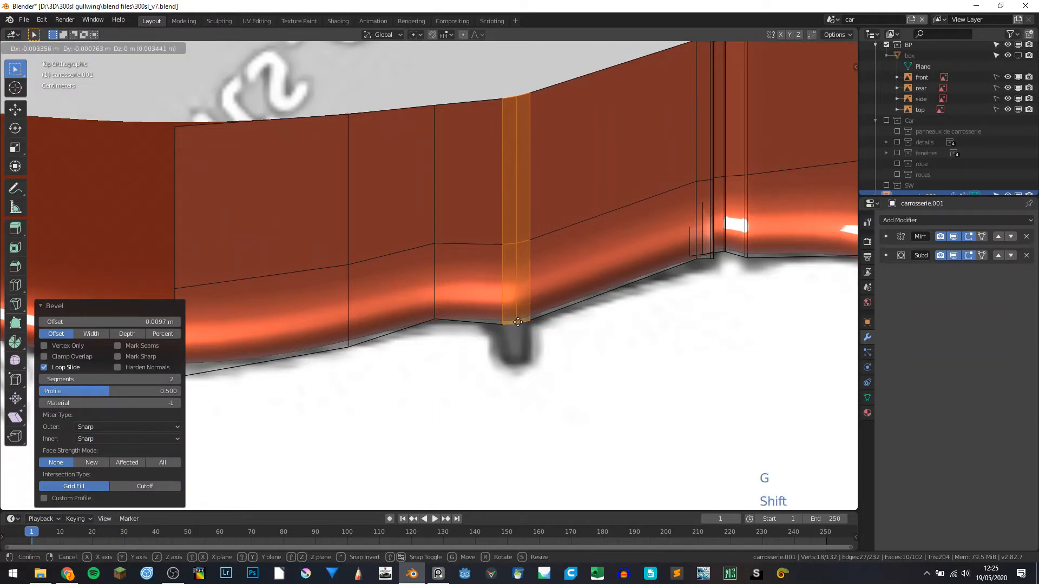
{"action": "left_click", "coordinate": [511, 326]}
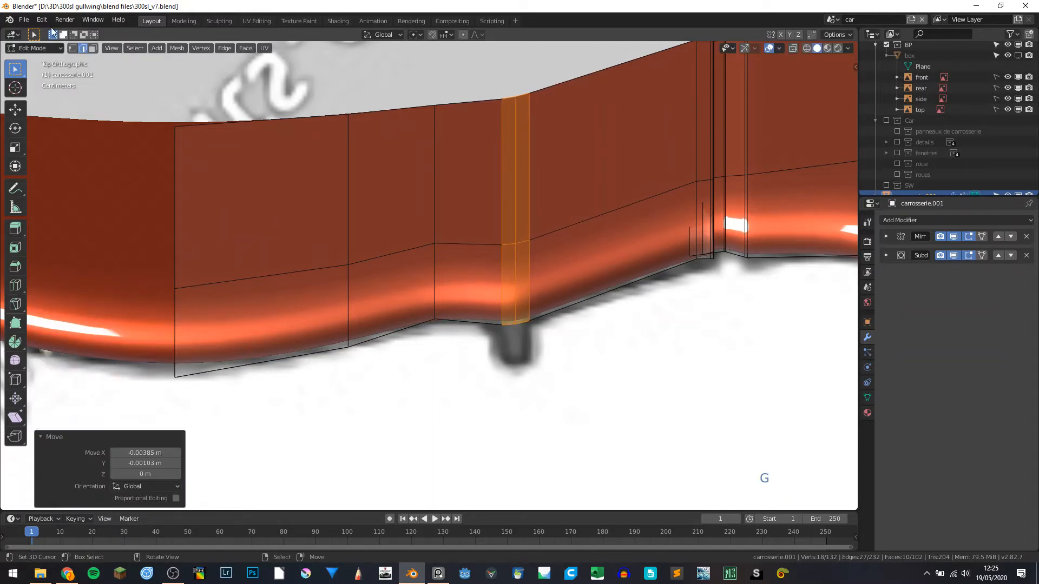
{"action": "left_click", "coordinate": [517, 277]}
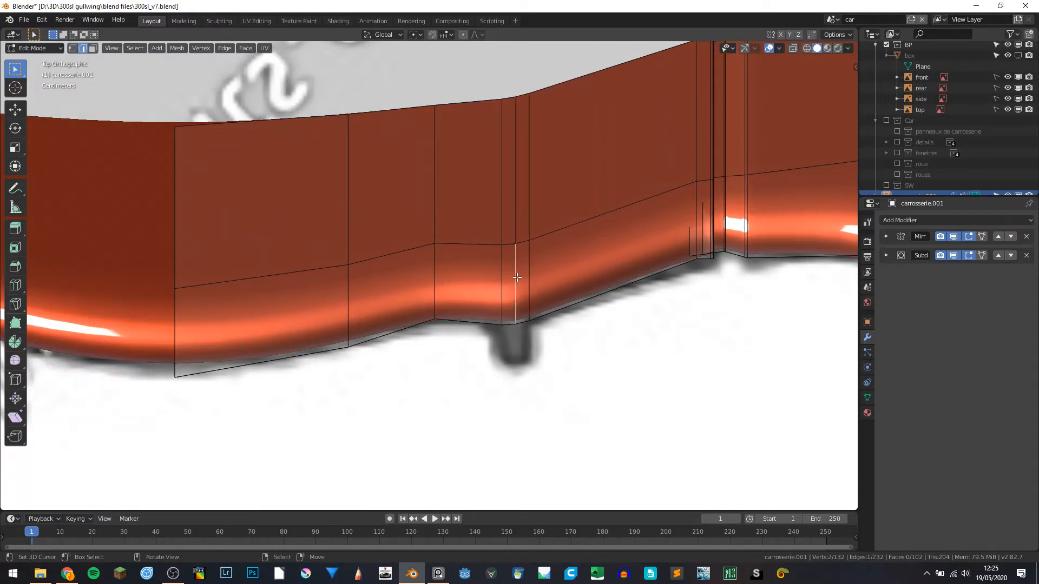
{"action": "left_click", "coordinate": [517, 277], "text": "alt"}
{"action": "key", "text": "ctrl+x"}
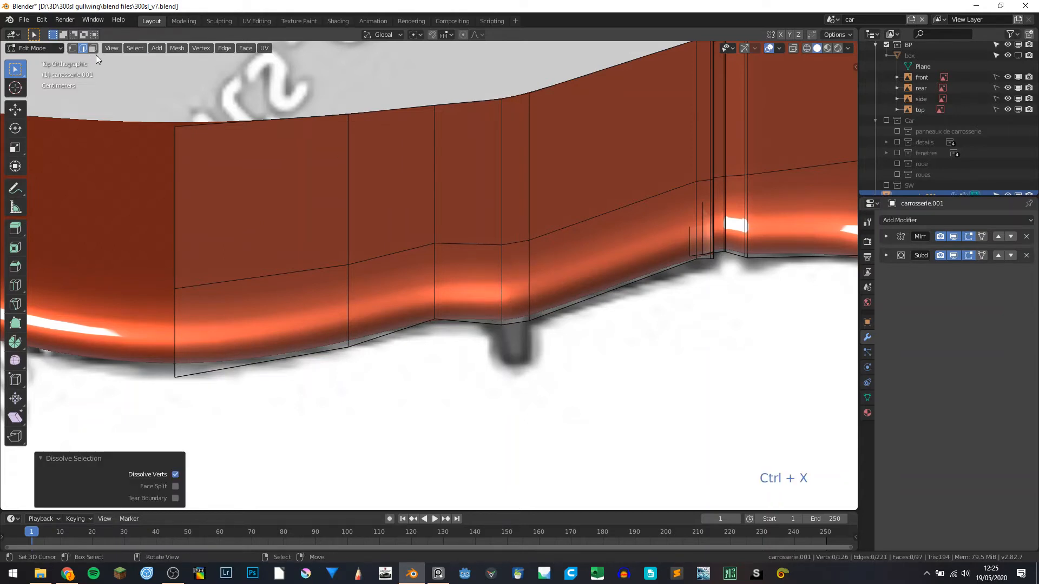
Select the ring of faces above the guard, extrude it in place and scale it by 1.222 in side view.
{"action": "left_click", "coordinate": [92, 49]}
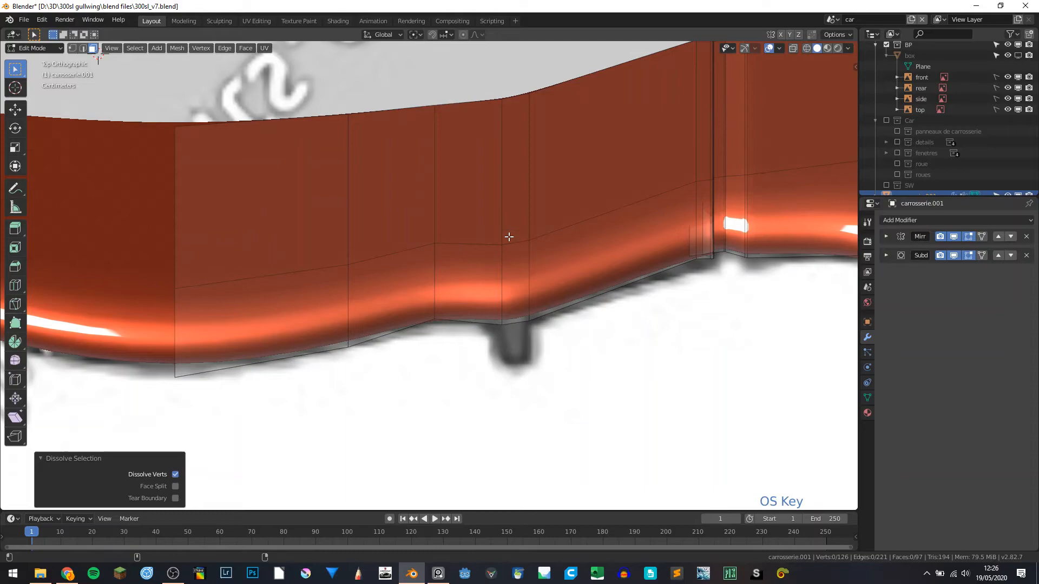
{"action": "left_click", "coordinate": [512, 248], "text": "alt"}
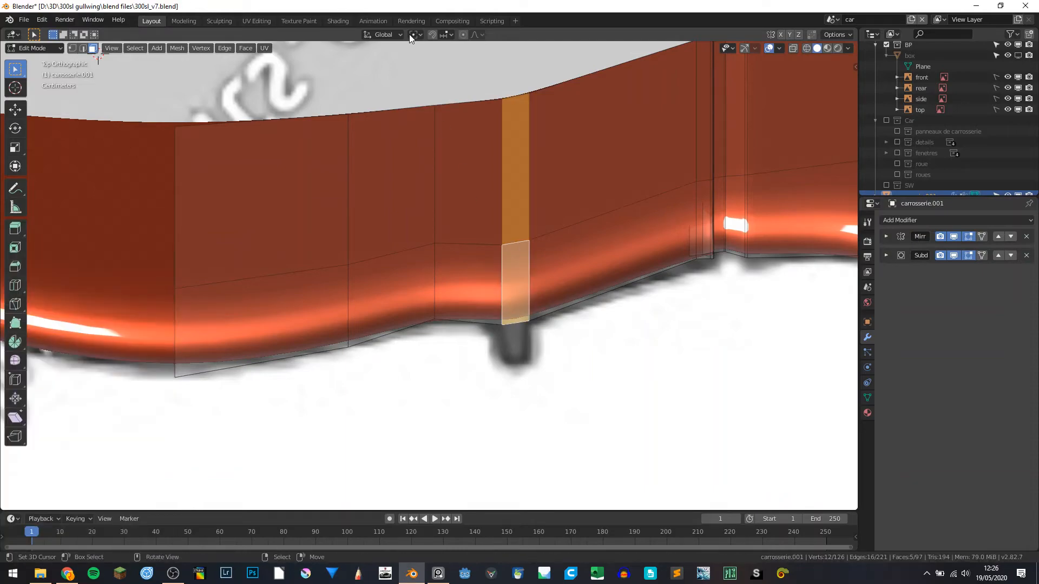
{"action": "left_click", "coordinate": [413, 35]}
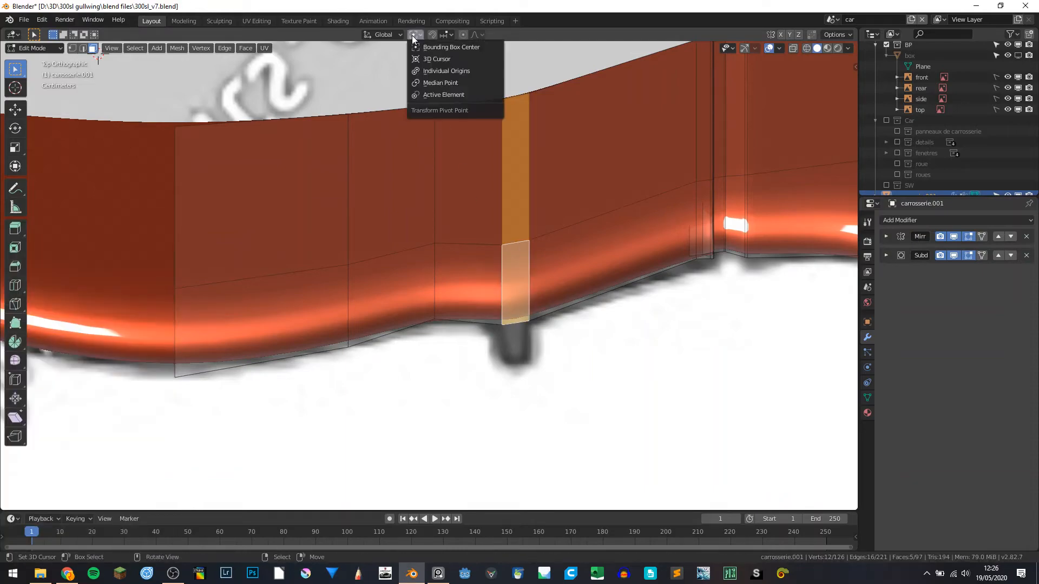
{"action": "middle_click_drag", "start_coordinate": [606, 306], "coordinate": [480, 208]}
{"action": "key", "text": "e"}
{"action": "right_click", "coordinate": [479, 206]}
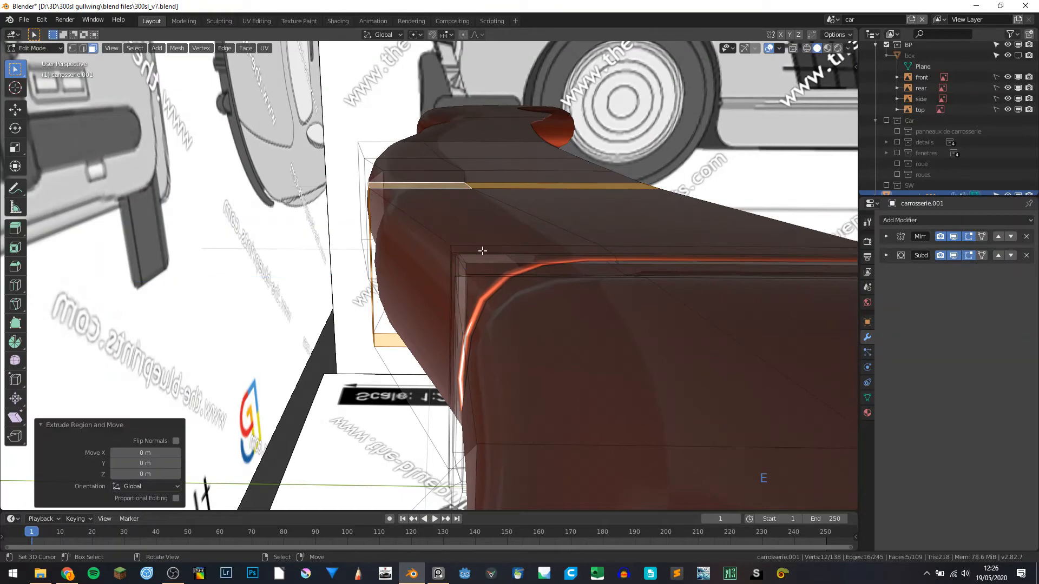
{"action": "key", "text": "KP_3"}
{"action": "key", "text": "s"}
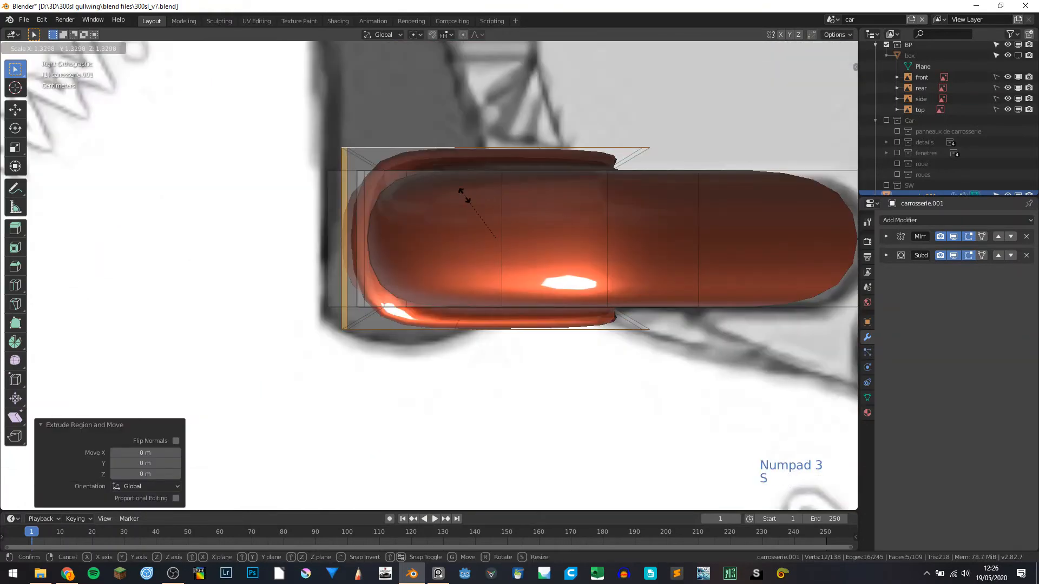
{"action": "left_click", "coordinate": [505, 212]}
Move the extruded ring of faces -0.00862 m along Y.
{"action": "key", "text": "g"}
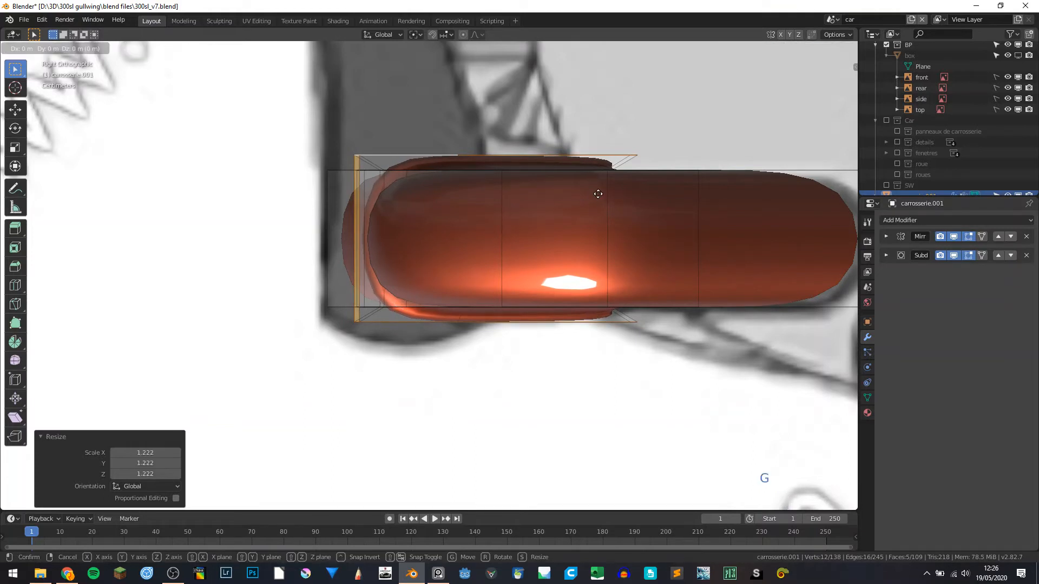
{"action": "key", "text": "g"}
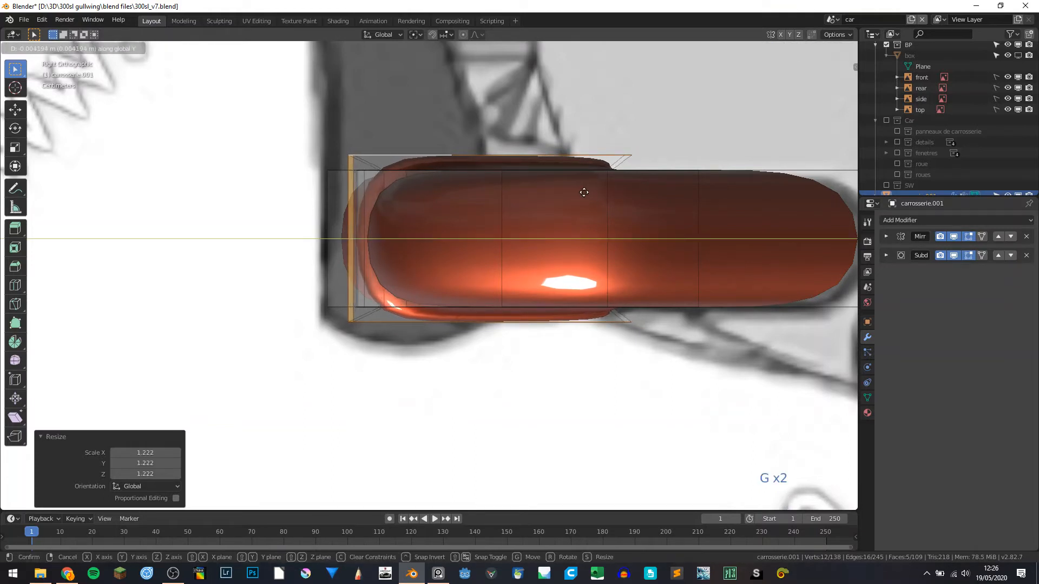
{"action": "left_click", "coordinate": [607, 158]}
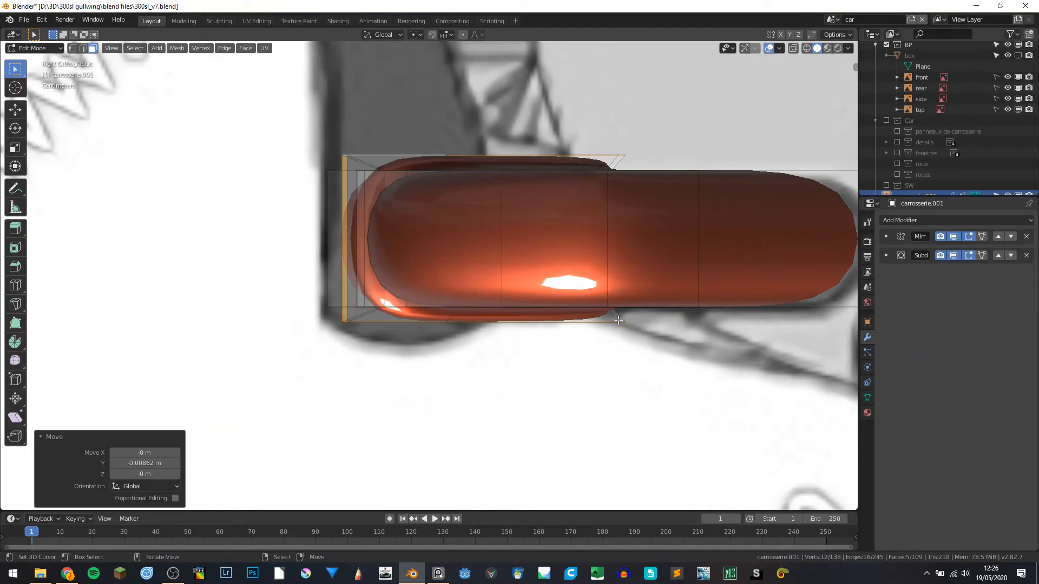
Select the raised ring's upper and lower rear-end vertices through the mesh and move them forward, almost level with the ring's base.
{"action": "key", "text": "a"}
{"action": "key", "text": "a"}
{"action": "key", "text": "a"}
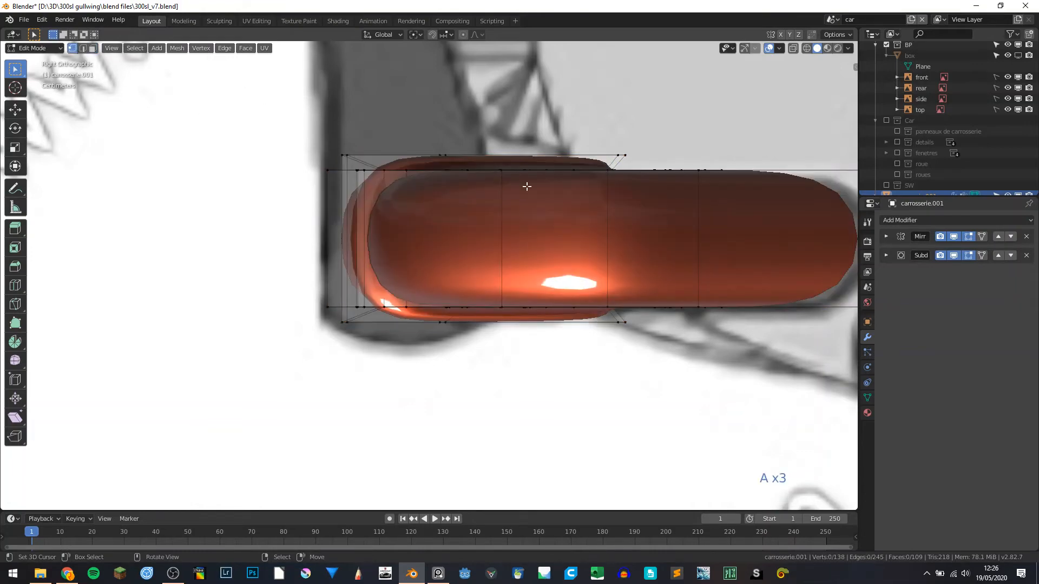
{"action": "key", "text": "shift+z"}
{"action": "key", "text": "c"}
{"action": "left_click", "coordinate": [626, 147]}
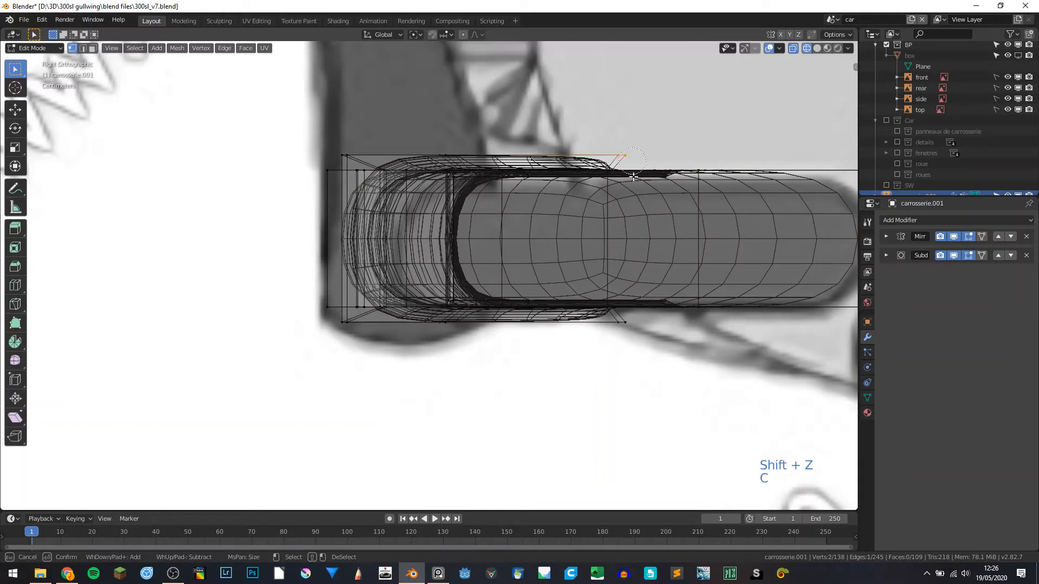
{"action": "right_click", "coordinate": [620, 329]}
{"action": "key", "text": "shift+z"}
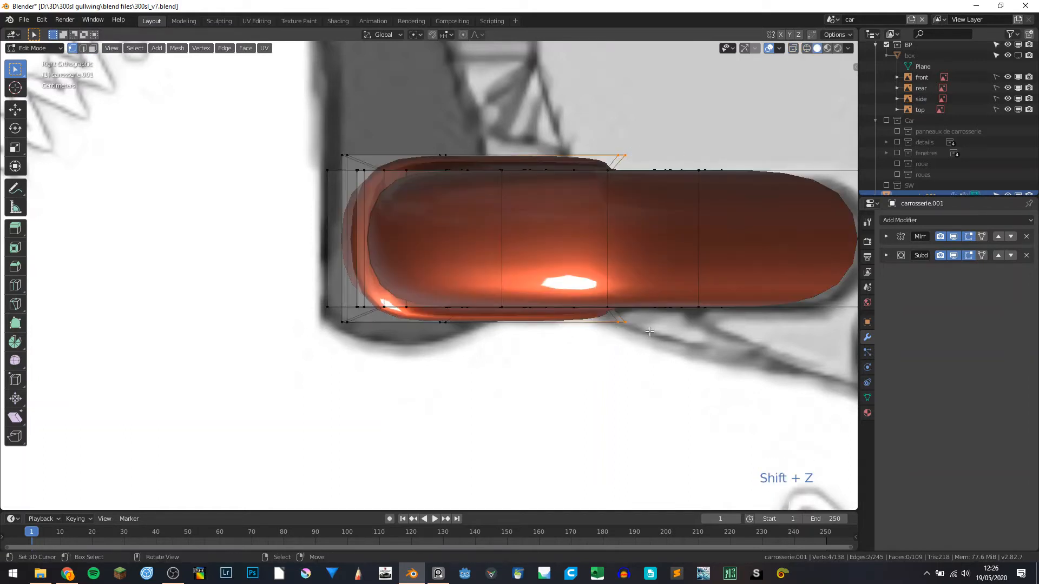
{"action": "key", "text": "g"}
{"action": "key", "text": "g"}
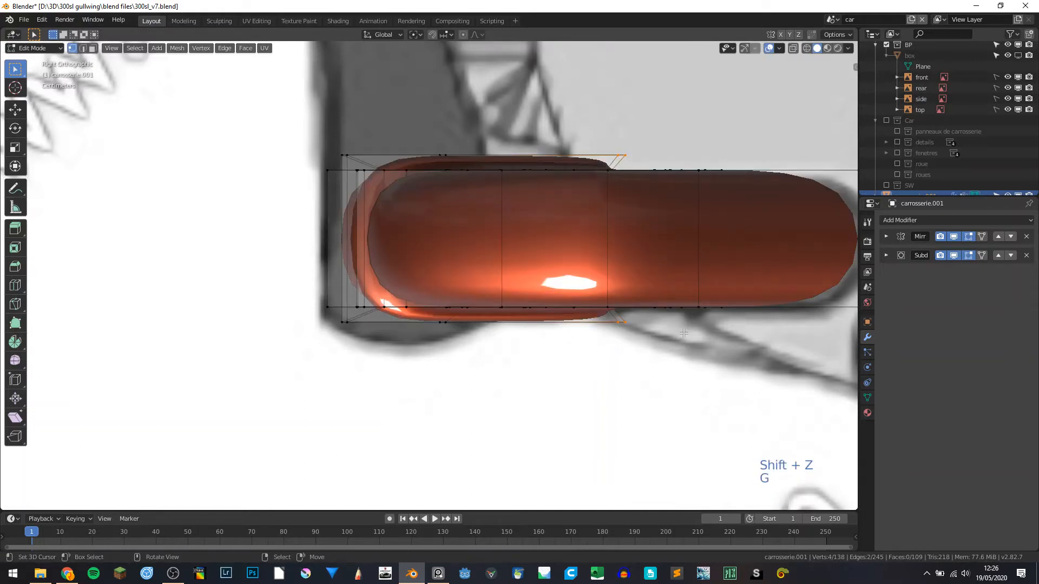
{"action": "key", "text": "shift"}
{"action": "left_click", "coordinate": [655, 327]}
Examine the raised rings on the whole bumper and compare their profile with the blueprint in side view.
{"action": "middle_click_drag", "start_coordinate": [655, 327], "coordinate": [492, 281]}
{"action": "key", "text": "Tab"}
{"action": "scroll", "coordinate": [497, 279], "scroll_direction": "down", "scroll_amount": 4}
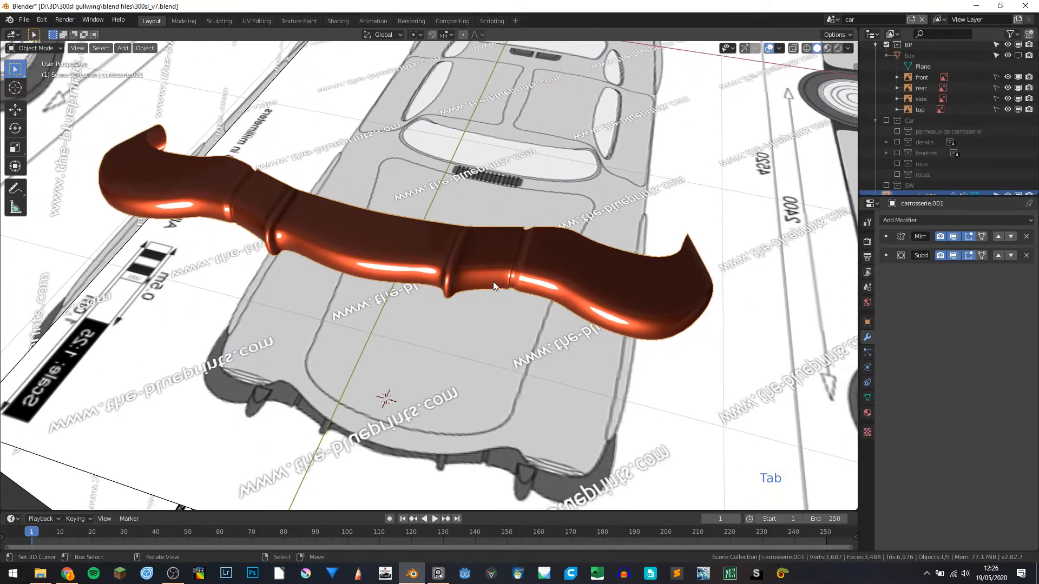
{"action": "scroll", "coordinate": [492, 281], "scroll_direction": "up", "scroll_amount": 3}
{"action": "key", "text": "Tab"}
{"action": "middle_click_drag", "start_coordinate": [511, 278], "coordinate": [449, 240]}
{"action": "scroll", "coordinate": [497, 270], "scroll_direction": "up", "scroll_amount": 3}
{"action": "key", "text": "KP_3"}
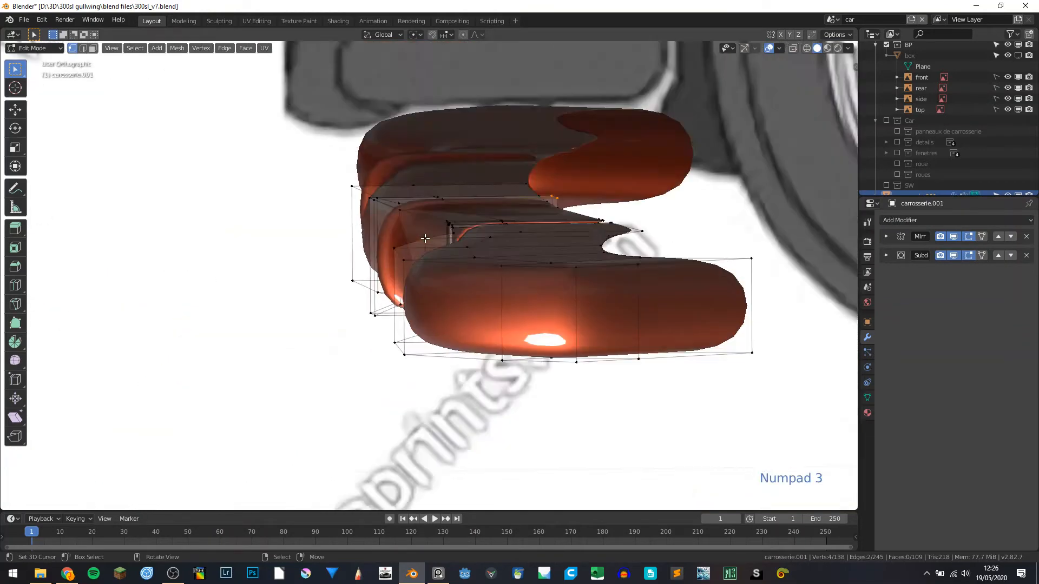
{"action": "scroll", "coordinate": [311, 237], "scroll_direction": "up", "scroll_amount": 2}
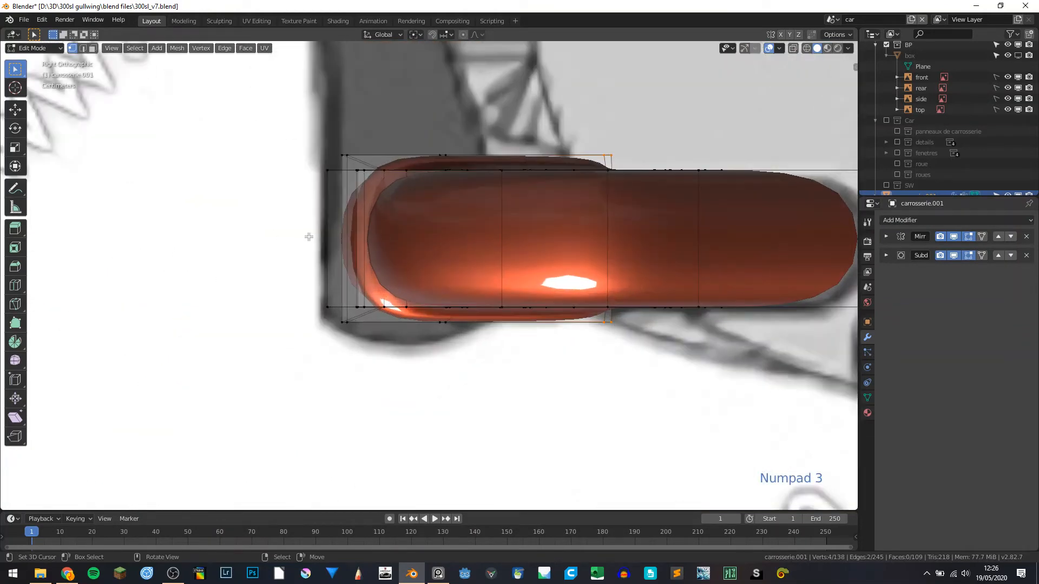
Select the raised ring's front-tip vertices through the mesh in top view and move them 0.00721 m along Y.
{"action": "key", "text": "a"}
{"action": "key", "text": "a"}
{"action": "key", "text": "a"}
{"action": "key", "text": "KP_7"}
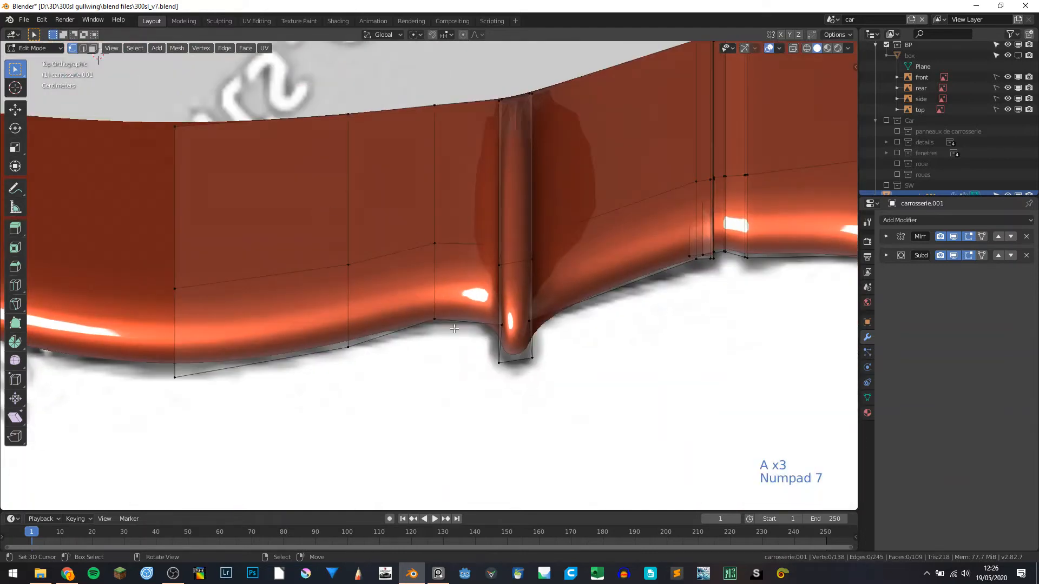
{"action": "key", "text": "shift+z"}
{"action": "key", "text": "c"}
{"action": "left_click_drag", "start_coordinate": [498, 368], "coordinate": [554, 360]}
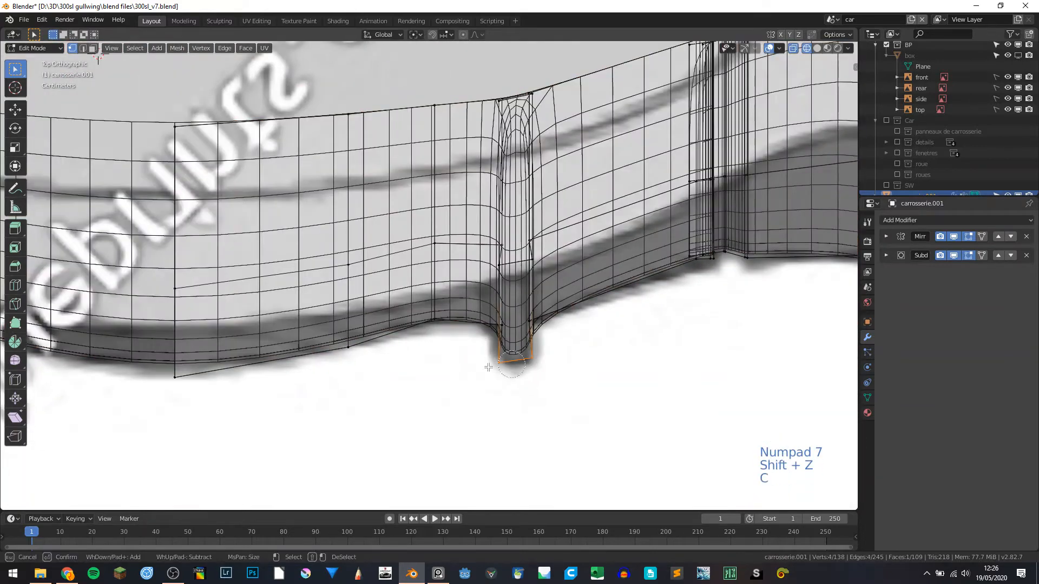
{"action": "right_click", "coordinate": [515, 366]}
{"action": "key", "text": "shift+z"}
{"action": "key", "text": "g"}
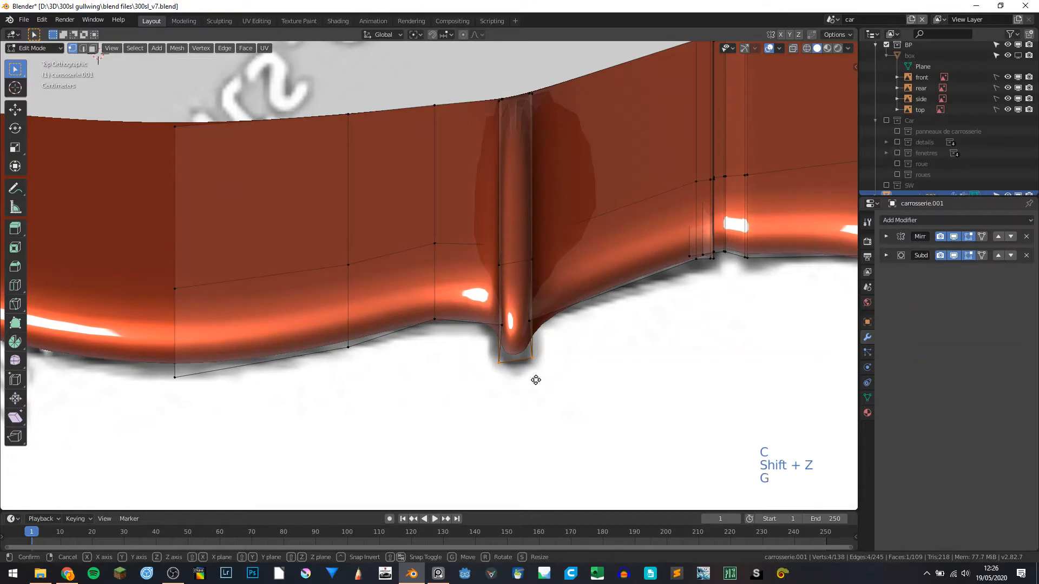
{"action": "key", "text": "y"}
{"action": "left_click", "coordinate": [547, 347]}
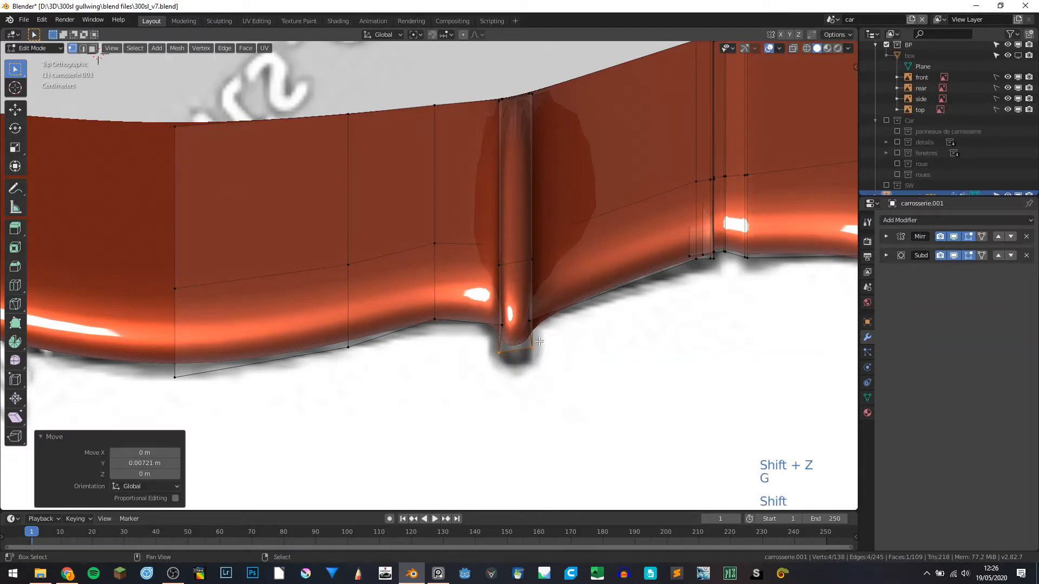
{"action": "key", "text": "a"}
{"action": "key", "text": "a"}
{"action": "key", "text": "a"}
Add a loop cut on each side of the raised ring, slid close to its base with factors 0.943 and -0.803.
{"action": "key", "text": "ctrl+r"}
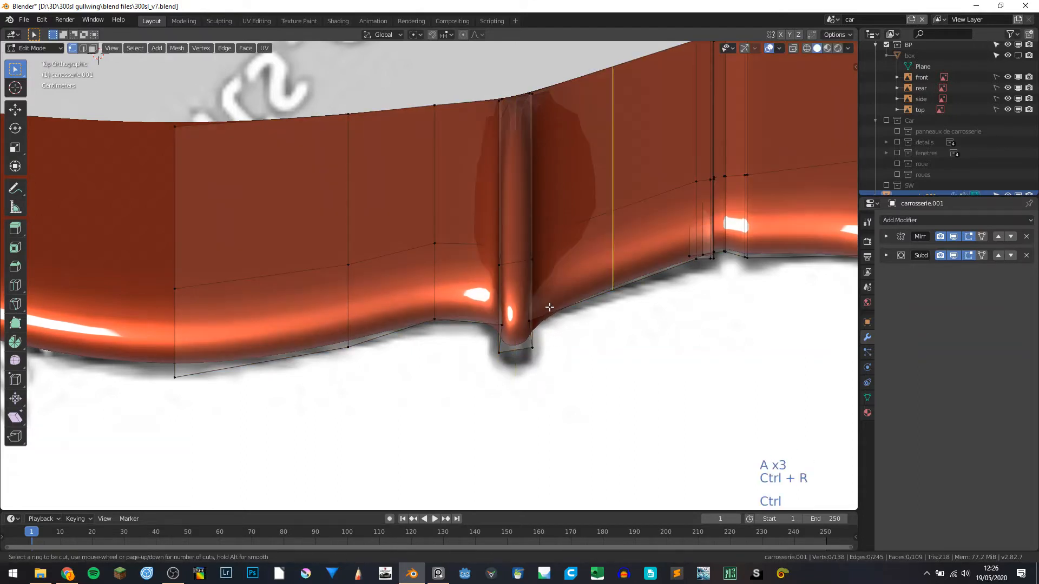
{"action": "left_click", "coordinate": [551, 307]}
{"action": "left_click", "coordinate": [466, 306]}
{"action": "key", "text": "ctrl+r"}
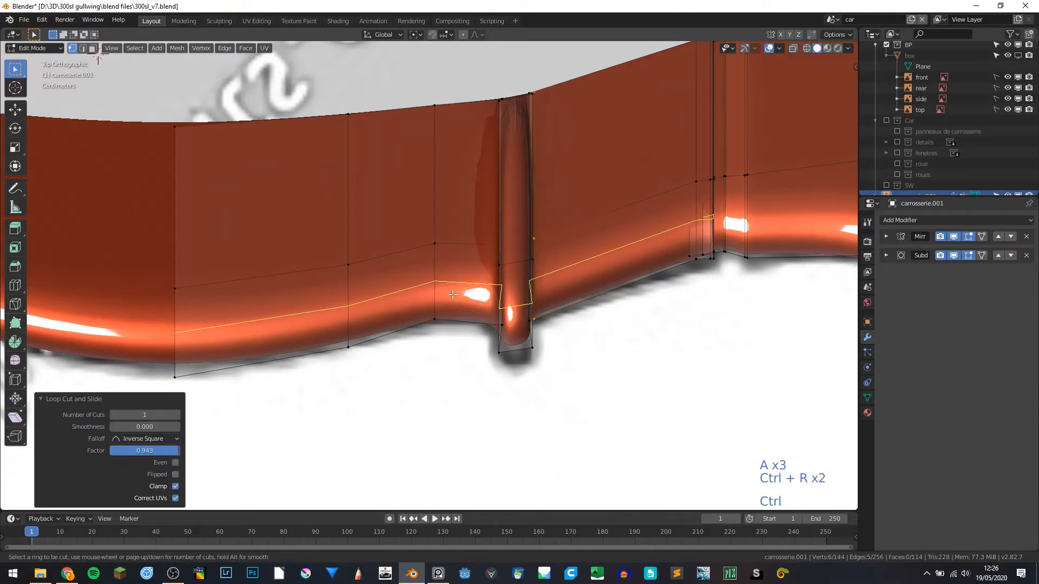
{"action": "left_click", "coordinate": [488, 327]}
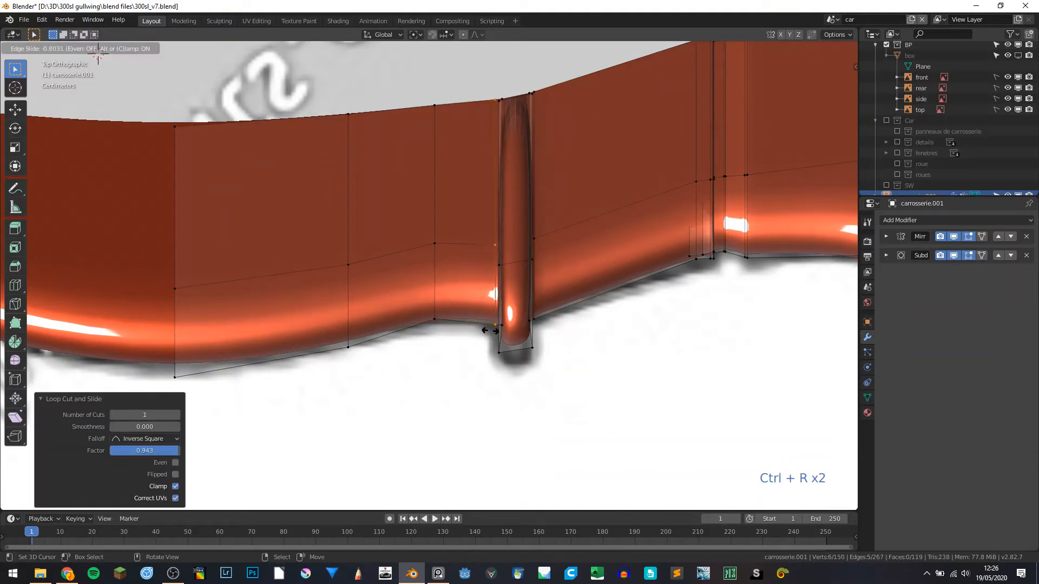
{"action": "left_click", "coordinate": [489, 331]}
Add a lengthwise loop cut near the bumper's rear edge across the raised ring, slid with factor -0.873.
{"action": "middle_click_drag", "start_coordinate": [489, 331], "coordinate": [528, 283]}
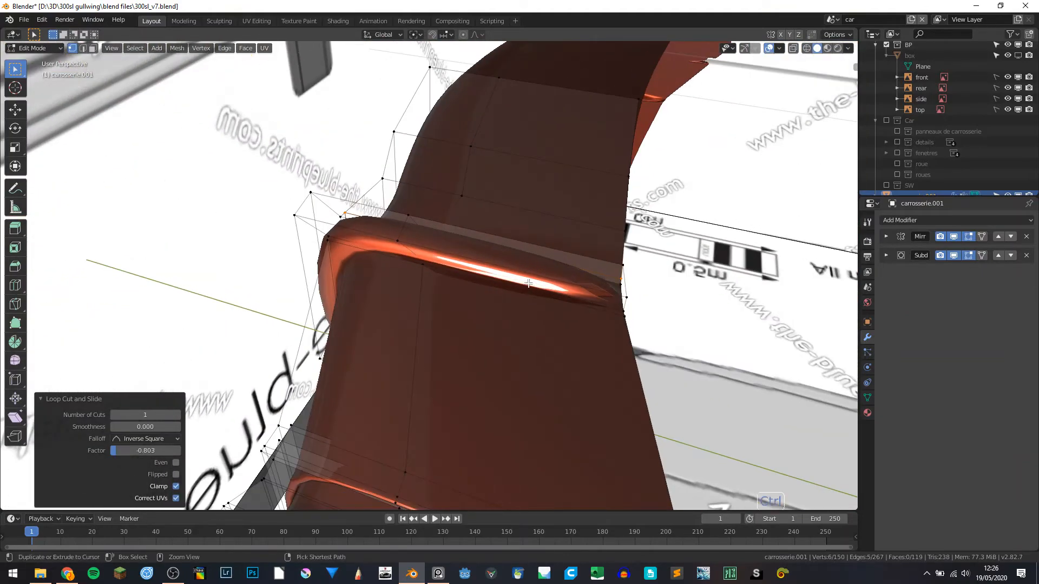
{"action": "key", "text": "ctrl+r"}
{"action": "left_click", "coordinate": [573, 295]}
{"action": "left_click", "coordinate": [626, 313]}
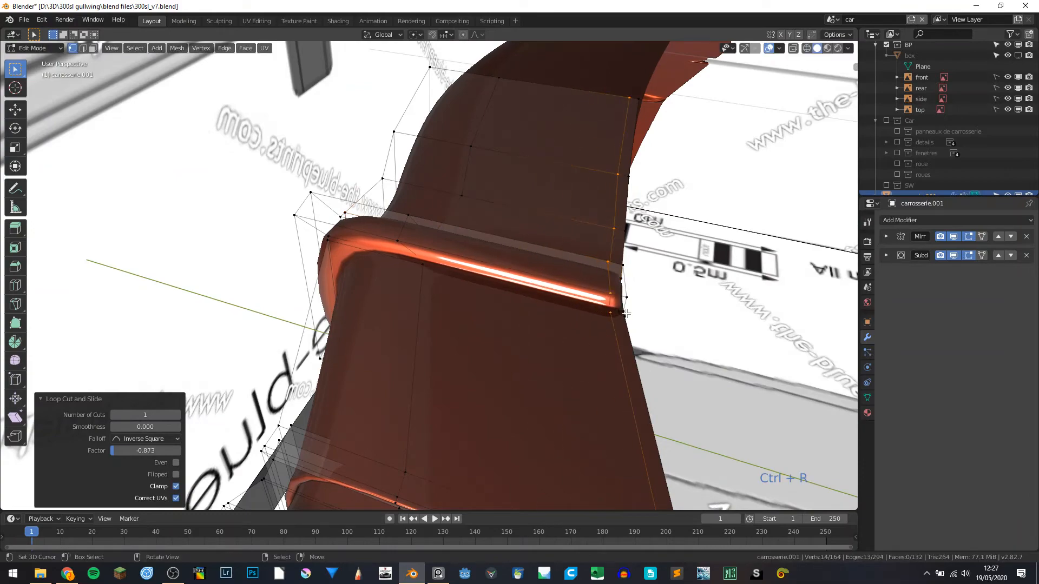
Leave mesh editing and apply smooth shading to the whole bumper.
{"action": "key", "text": "Tab"}
{"action": "middle_click_drag", "start_coordinate": [422, 310], "coordinate": [531, 332]}
{"action": "key", "text": "w"}
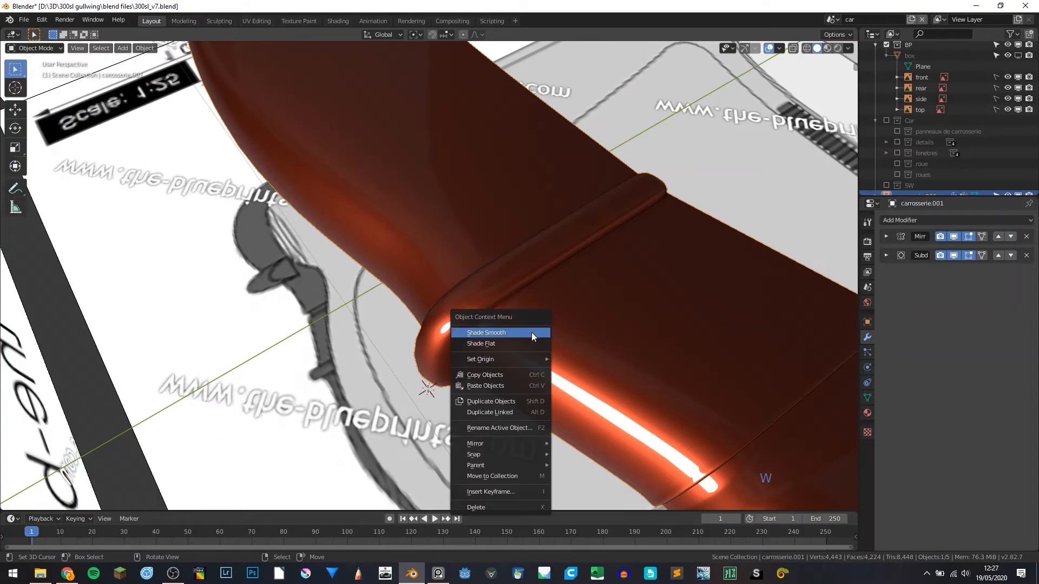
{"action": "scroll", "coordinate": [631, 207], "scroll_direction": "down", "scroll_amount": 5}
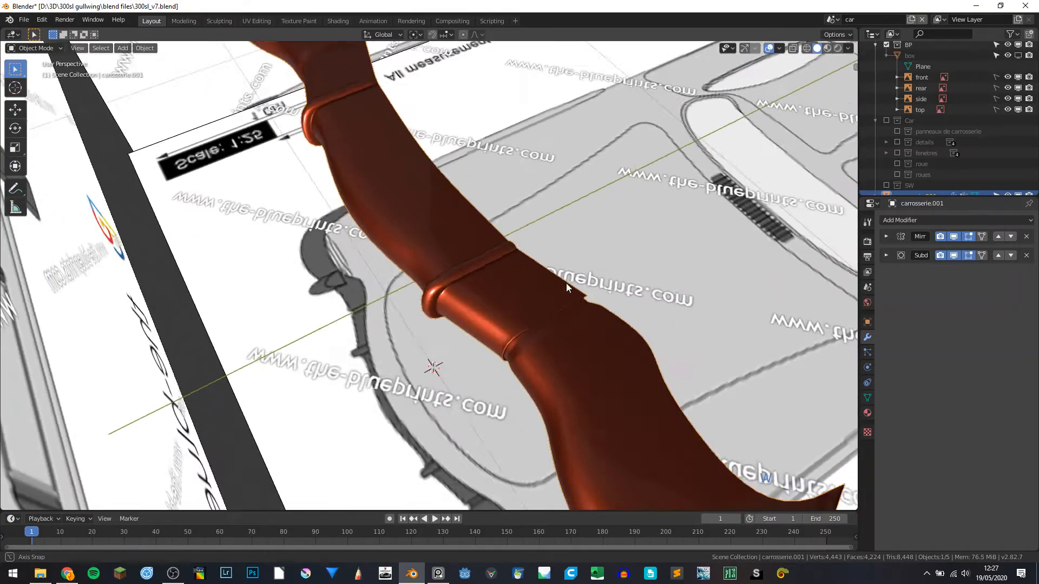
{"action": "middle_click_drag", "start_coordinate": [569, 282], "coordinate": [606, 275]}
{"action": "scroll", "coordinate": [606, 275], "scroll_direction": "down", "scroll_amount": 5}
{"action": "middle_click_drag", "start_coordinate": [522, 305], "coordinate": [483, 341]}
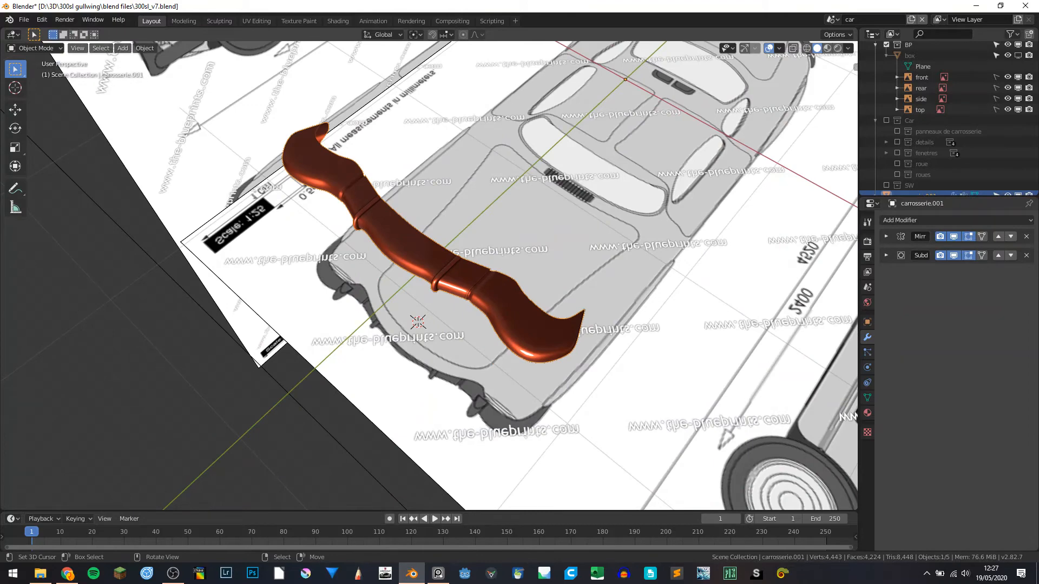
Show the Car collection and hide the viewport overlays to view the bumper on the car's front end.
{"action": "left_click", "coordinate": [886, 120]}
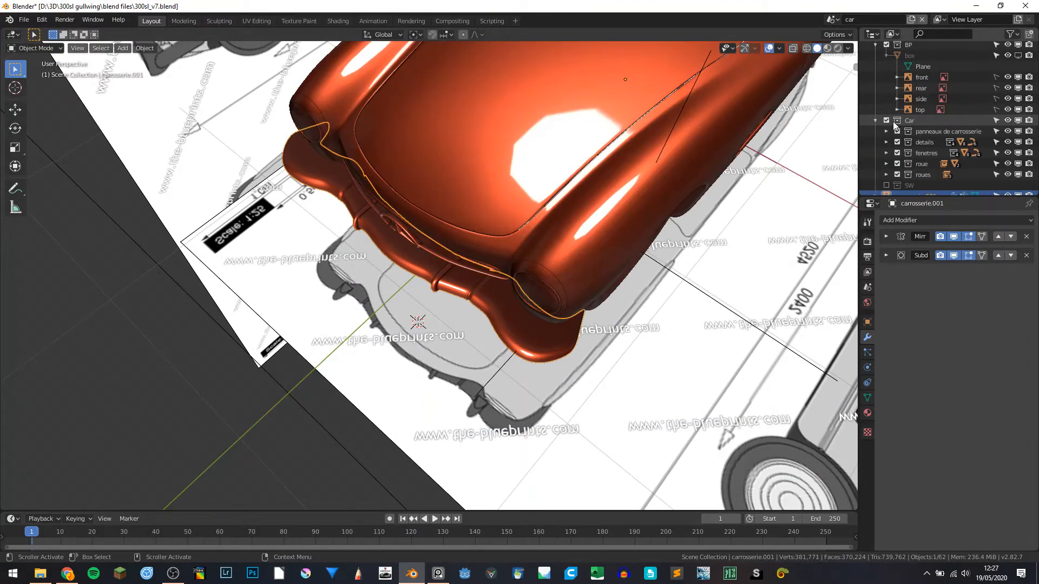
{"action": "left_click", "coordinate": [765, 50]}
{"action": "middle_click_drag", "start_coordinate": [595, 178], "coordinate": [366, 212]}
{"action": "scroll", "coordinate": [411, 254], "scroll_direction": "up", "scroll_amount": 1}
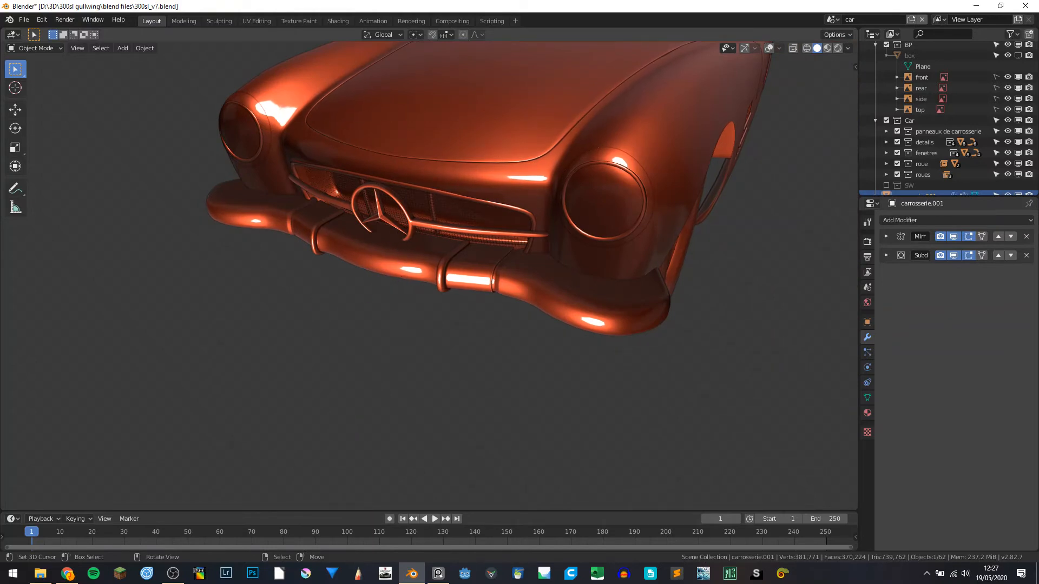
Switch to the reference image board and examine the front bumper's shape in several 300SL photos.
{"action": "key", "text": "alt+Tab"}
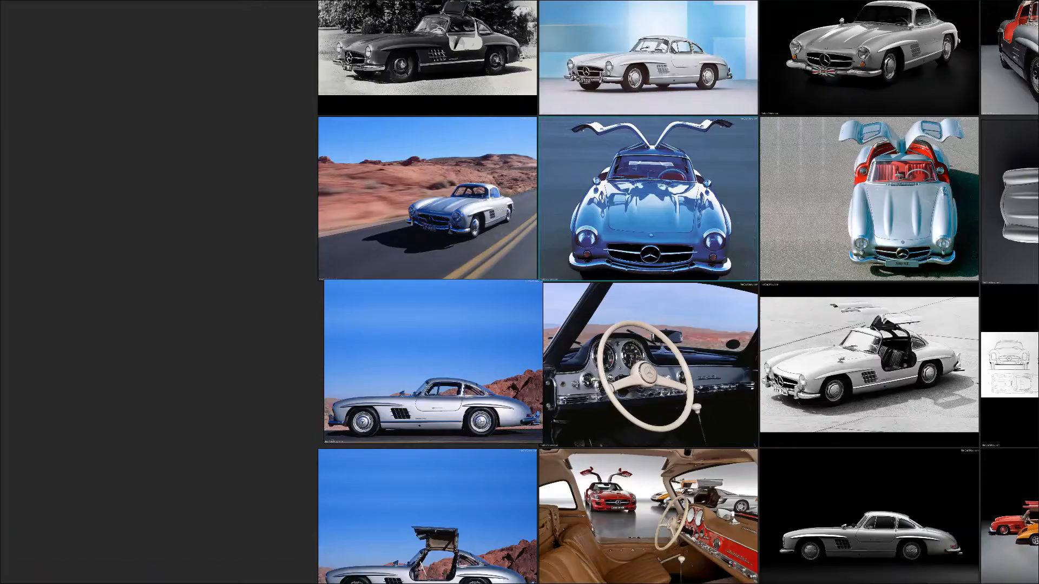
{"action": "double_click", "coordinate": [387, 390]}
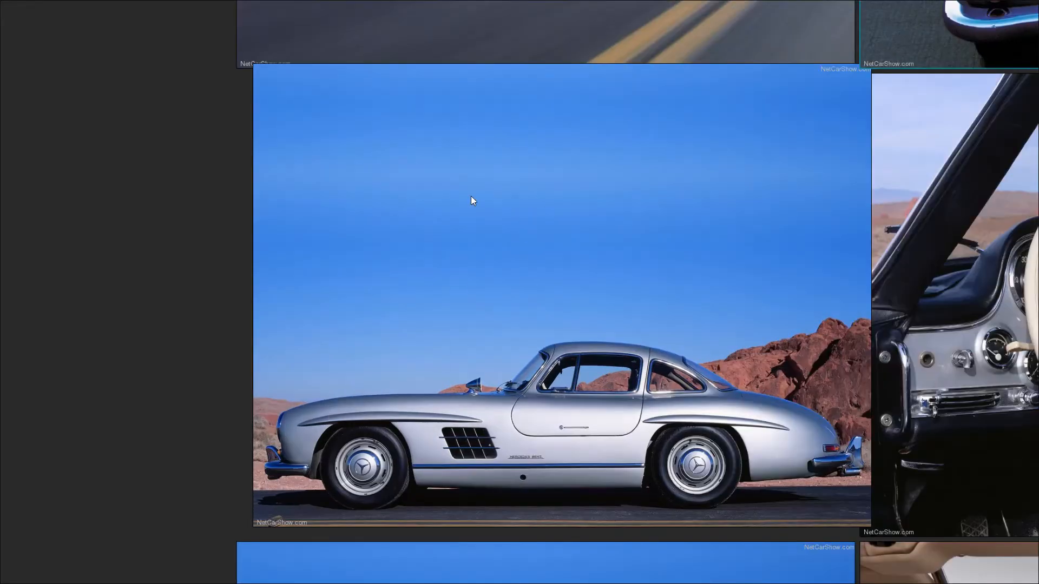
{"action": "scroll", "coordinate": [471, 200], "scroll_direction": "down", "scroll_amount": 6}
{"action": "middle_click_drag", "start_coordinate": [478, 125], "coordinate": [460, 290]}
{"action": "scroll", "coordinate": [460, 290], "scroll_direction": "up", "scroll_amount": 1}
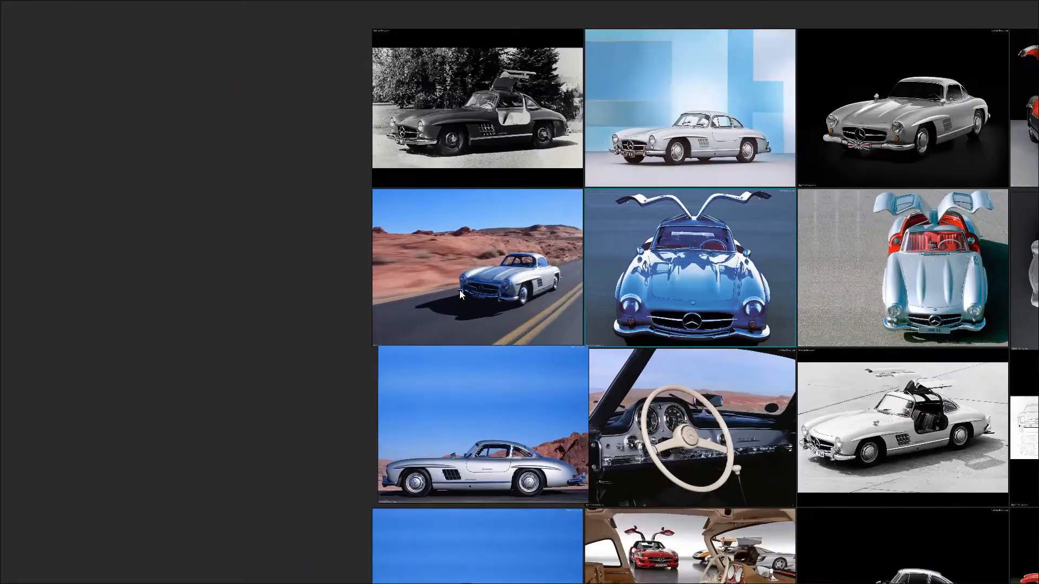
{"action": "scroll", "coordinate": [459, 290], "scroll_direction": "up", "scroll_amount": 10}
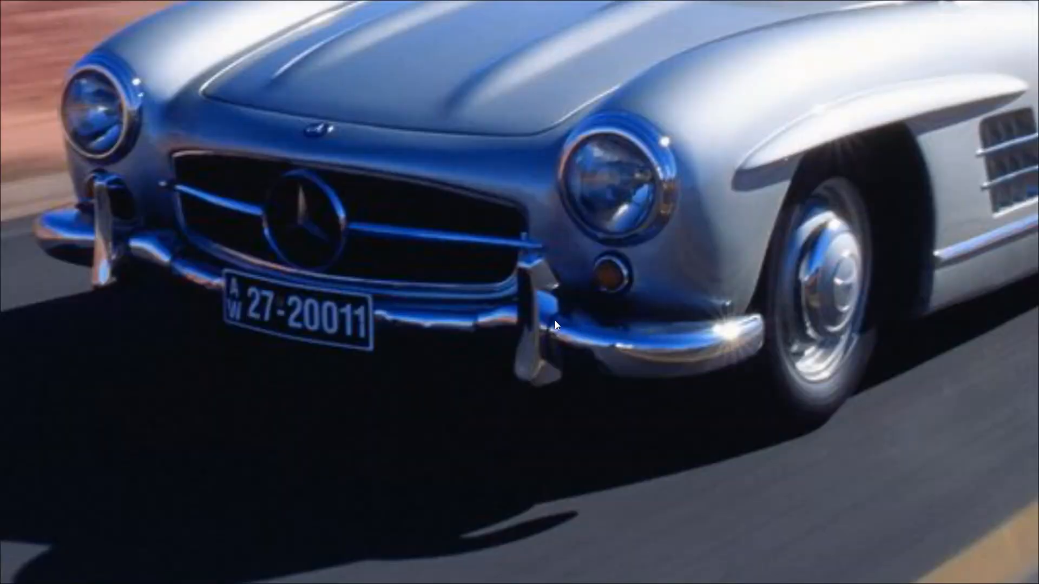
{"action": "scroll", "coordinate": [300, 297], "scroll_direction": "down", "scroll_amount": 7}
{"action": "middle_click_drag", "start_coordinate": [493, 341], "coordinate": [327, 304]}
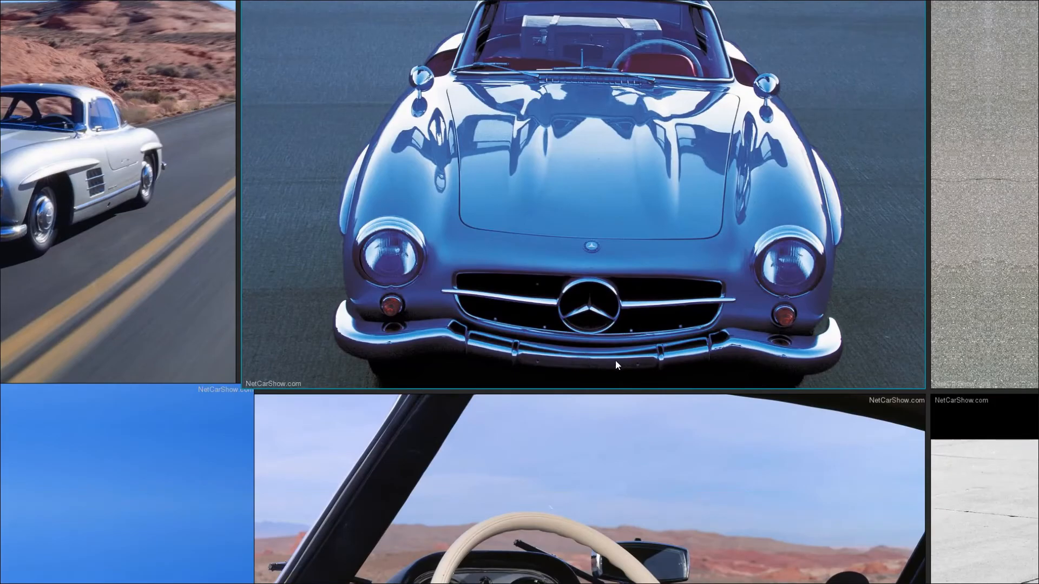
{"action": "scroll", "coordinate": [651, 348], "scroll_direction": "down", "scroll_amount": 6}
{"action": "middle_click_drag", "start_coordinate": [651, 349], "coordinate": [385, 264]}
{"action": "scroll", "coordinate": [806, 389], "scroll_direction": "up", "scroll_amount": 5}
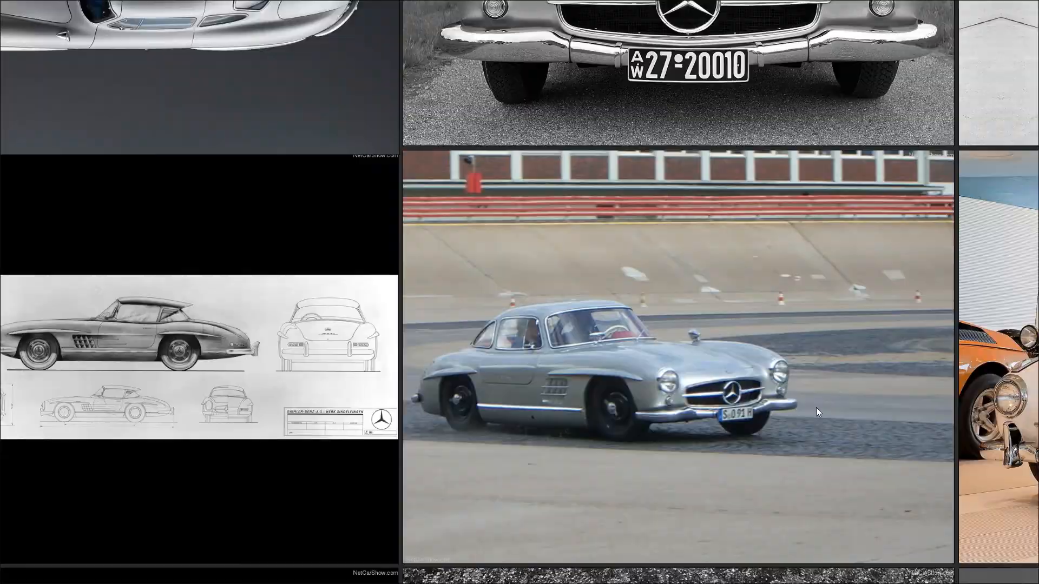
{"action": "scroll", "coordinate": [816, 409], "scroll_direction": "up", "scroll_amount": 5}
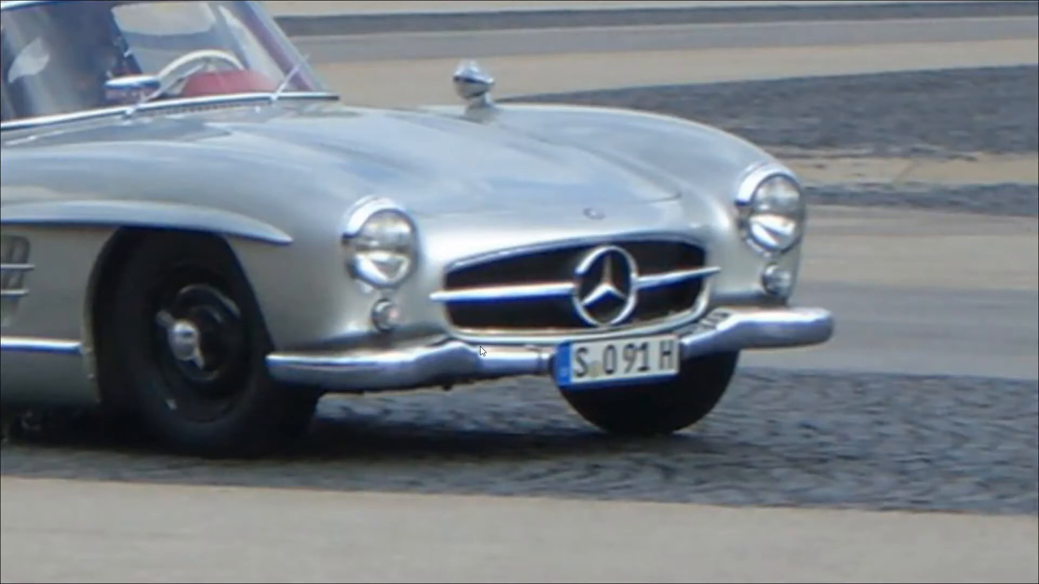
Return to Blender and compare the modelled bumper from several front angles with the reference photos.
{"action": "key", "text": "ctrl+m"}
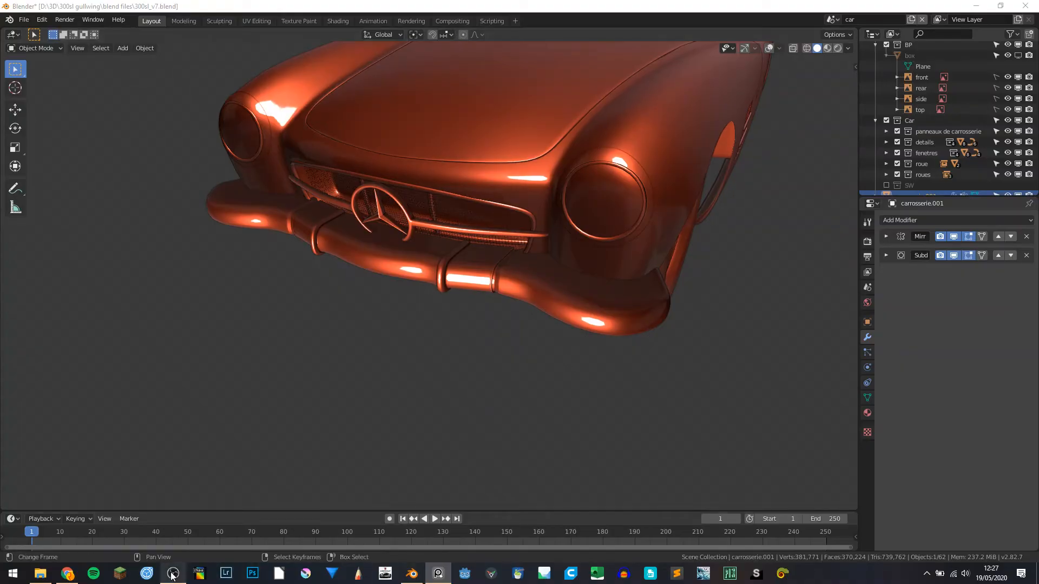
{"action": "middle_click_drag", "start_coordinate": [271, 469], "coordinate": [433, 261]}
{"action": "middle_click_drag", "start_coordinate": [353, 280], "coordinate": [332, 291]}
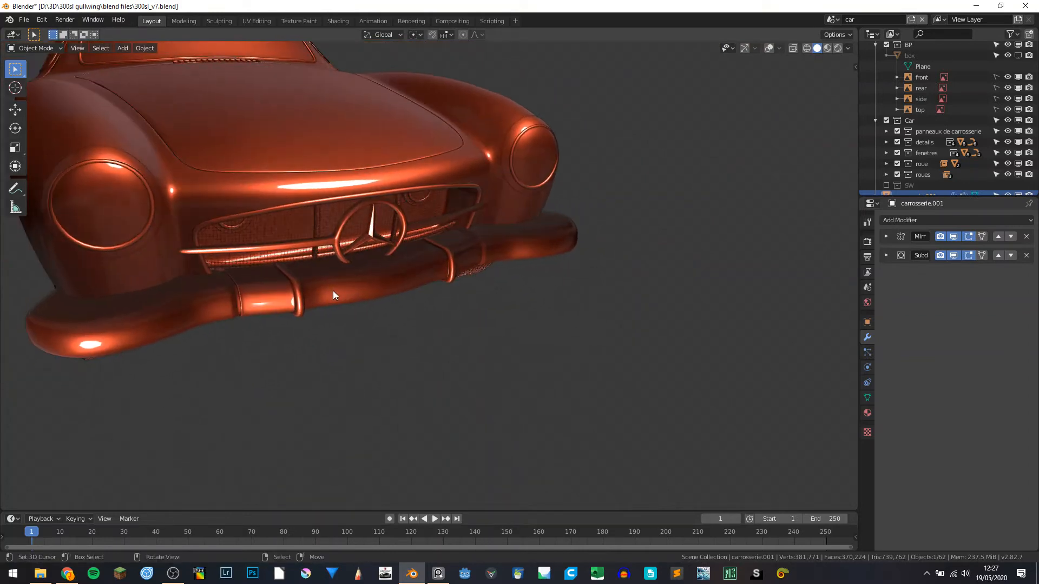
{"action": "left_click", "coordinate": [436, 574]}
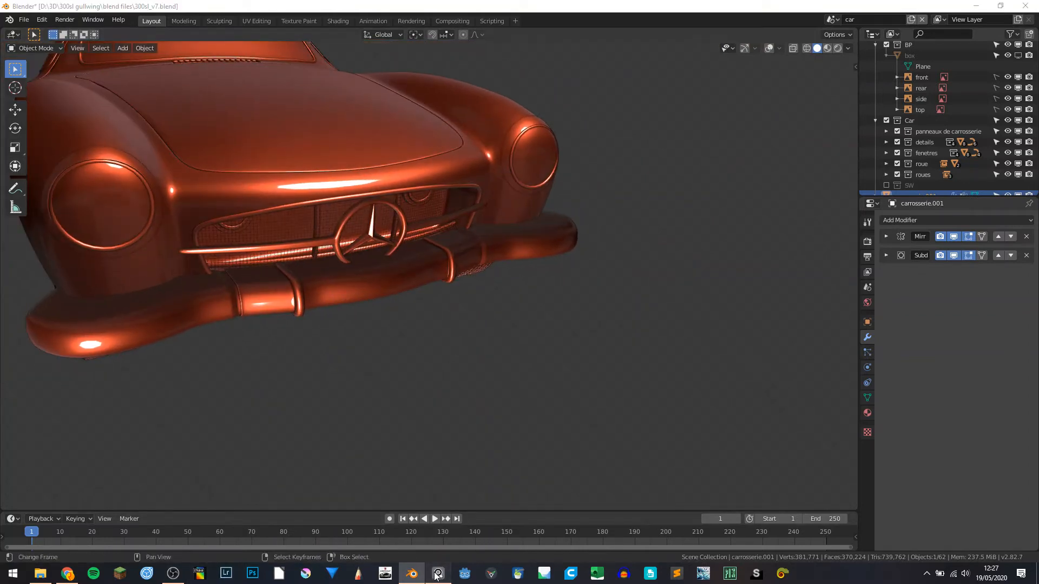
{"action": "left_click", "coordinate": [266, 294]}
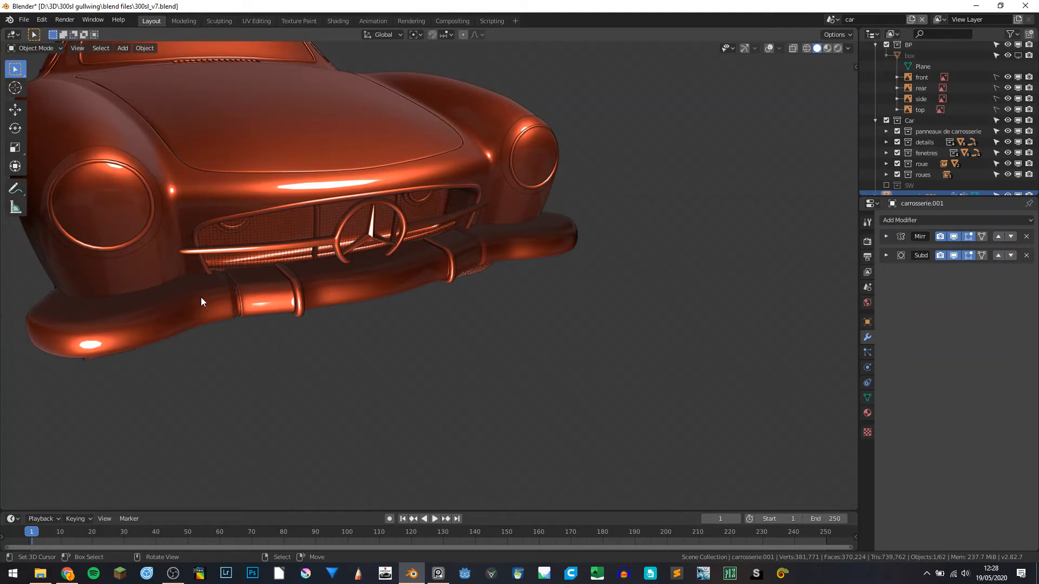
{"action": "middle_click_drag", "start_coordinate": [304, 290], "coordinate": [233, 275]}
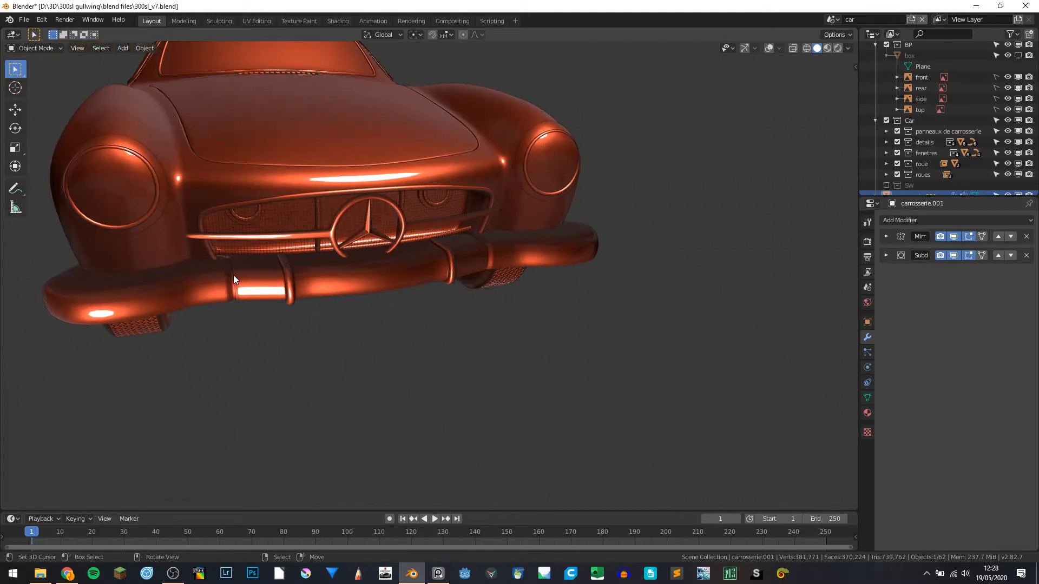
Select the upper vertices of the bumper's middle section through the mesh in front view and move them -0.0527 m along Z.
{"action": "key", "text": "Tab"}
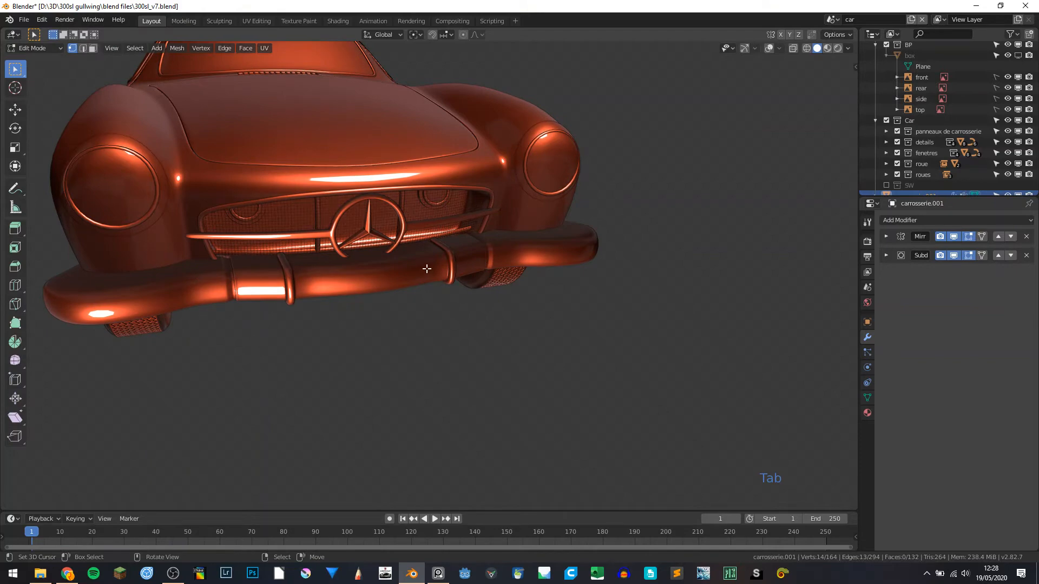
{"action": "middle_click_drag", "start_coordinate": [539, 269], "coordinate": [519, 265]}
{"action": "key", "text": "KP_1"}
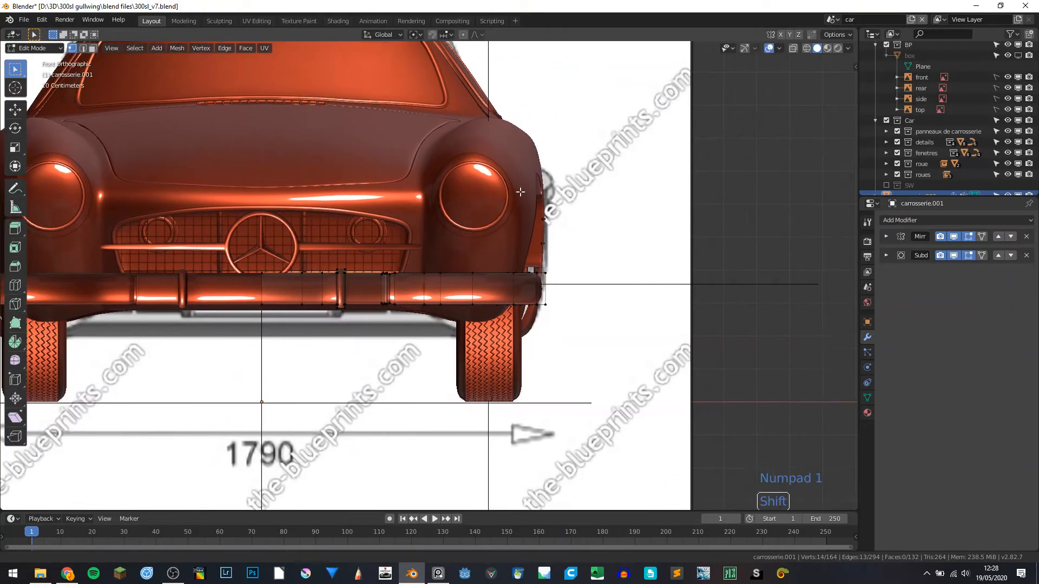
{"action": "scroll", "coordinate": [441, 274], "scroll_direction": "up", "scroll_amount": 8}
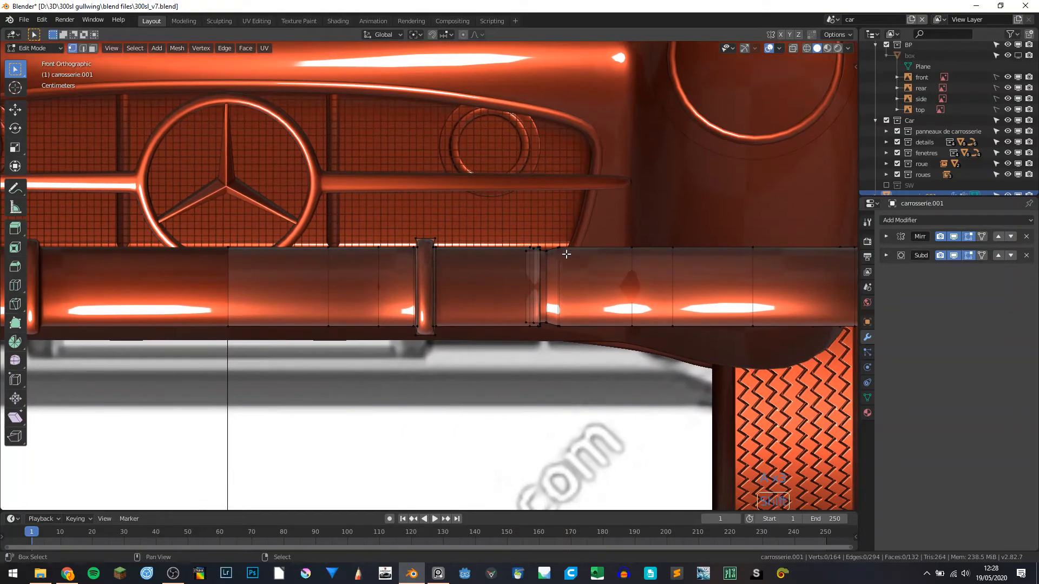
{"action": "key", "text": "a"}
{"action": "key", "text": "a"}
{"action": "key", "text": "a"}
{"action": "key", "text": "shift+z"}
{"action": "scroll", "coordinate": [447, 265], "scroll_direction": "down", "scroll_amount": 5}
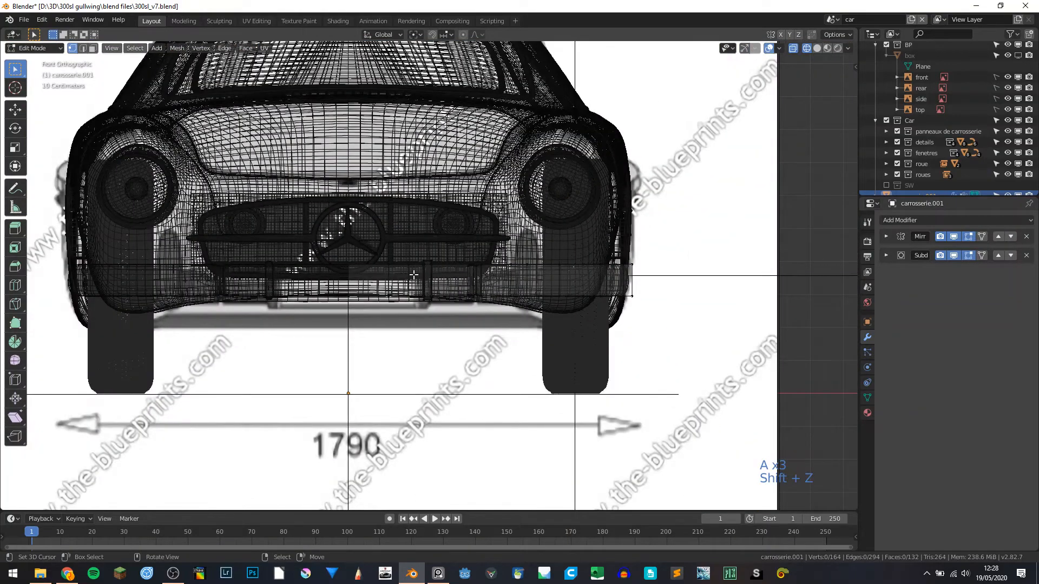
{"action": "key", "text": "c"}
{"action": "mouse_move", "coordinate": [359, 263]}
{"action": "left_mouse_down"}
{"action": "mouse_move", "coordinate": [347, 263]}
{"action": "mouse_move", "coordinate": [475, 264]}
{"action": "left_mouse_up"}
{"action": "right_click", "coordinate": [480, 264]}
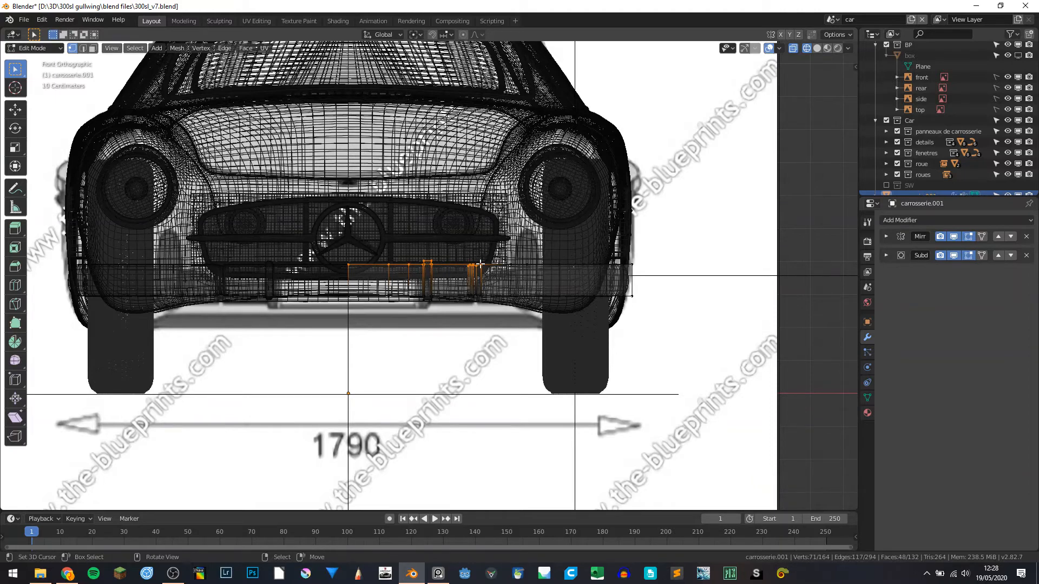
{"action": "key", "text": "shift+z"}
{"action": "scroll", "coordinate": [480, 264], "scroll_direction": "up", "scroll_amount": 6}
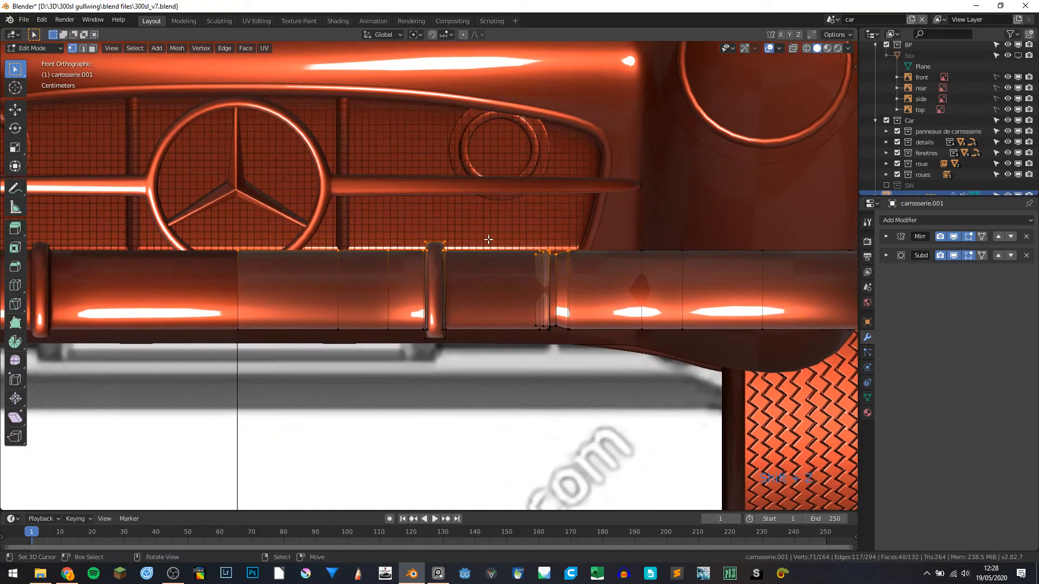
{"action": "key", "text": "g"}
{"action": "key", "text": "z"}
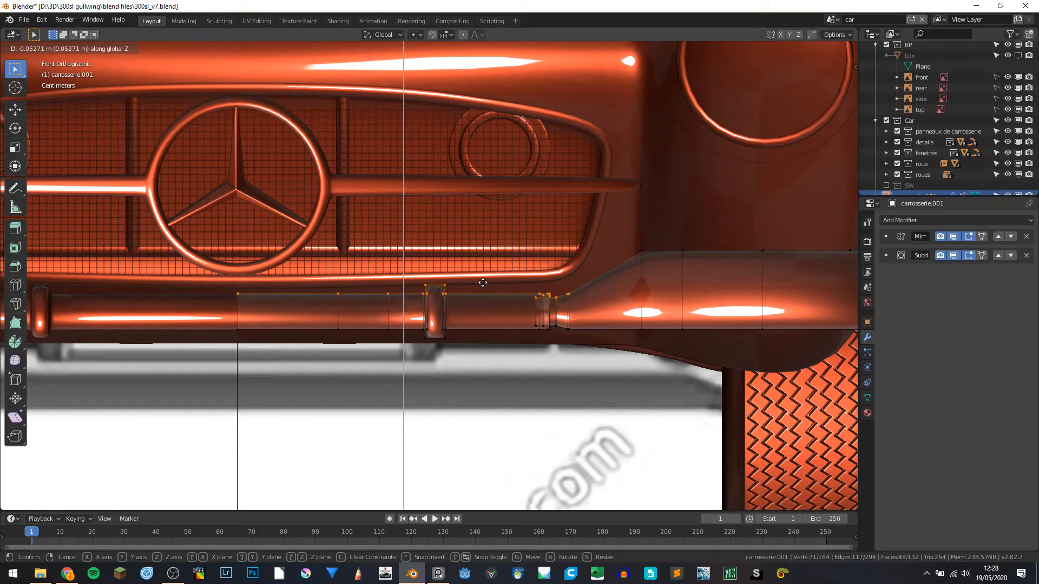
{"action": "left_click", "coordinate": [482, 282]}
{"action": "middle_click_drag", "start_coordinate": [581, 284], "coordinate": [448, 299], "text": "shift"}
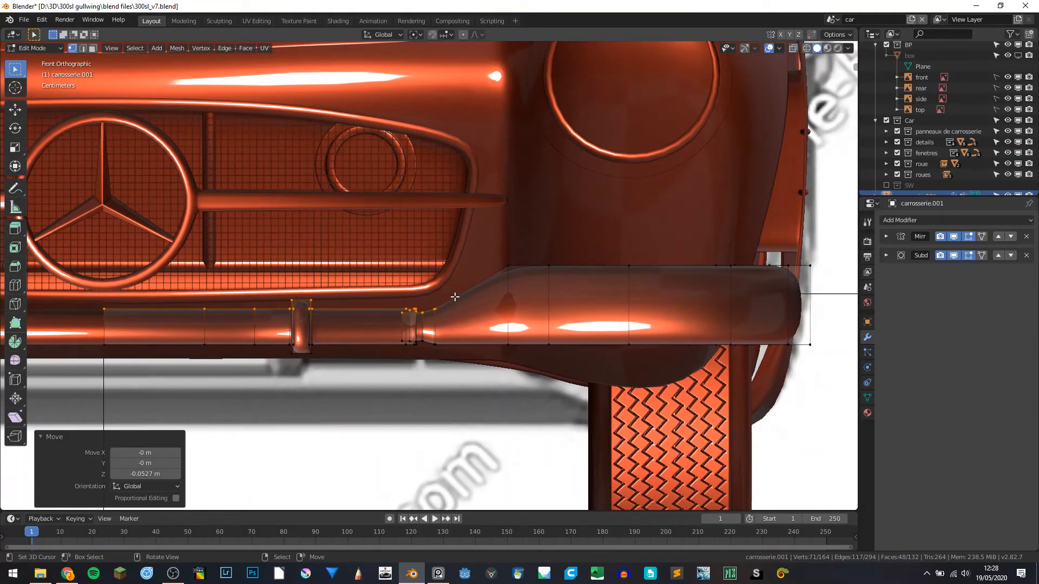
{"action": "key", "text": "a"}
{"action": "key", "text": "a"}
{"action": "key", "text": "a"}
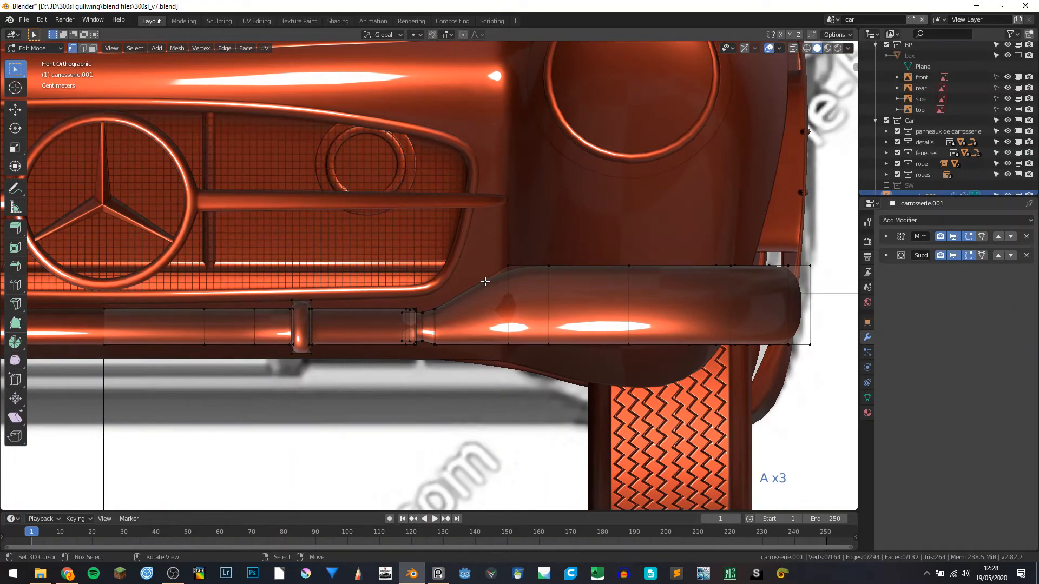
Select the upper vertices where the bumper's sloped shoulder meets its wide end section and move them -0.00725 m along Z.
{"action": "key", "text": "shift"}
{"action": "key", "text": "shift+z"}
{"action": "key", "text": "c"}
{"action": "left_click", "coordinate": [506, 255]}
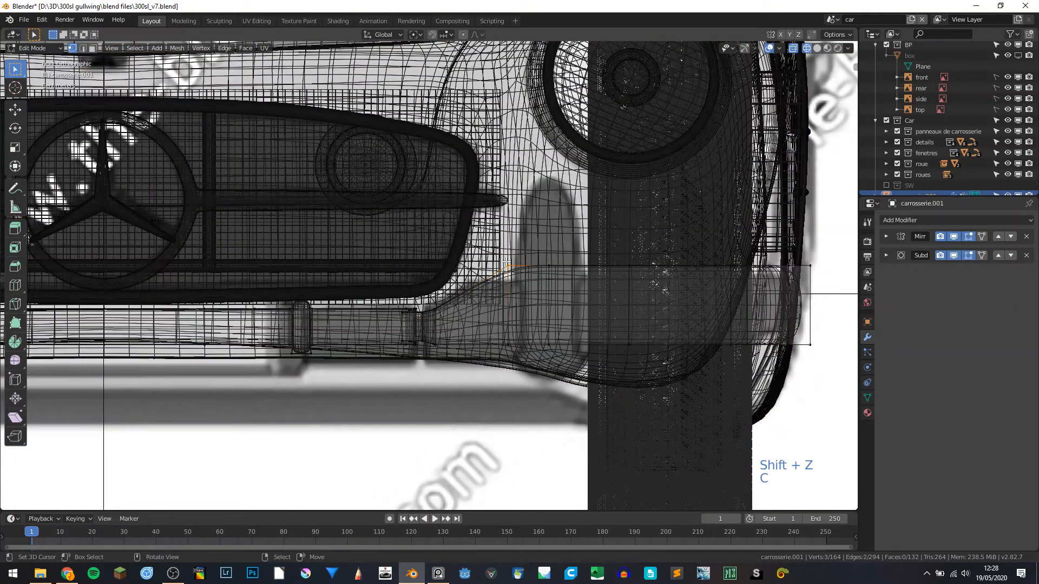
{"action": "key", "text": "shift+z"}
{"action": "key", "text": "g"}
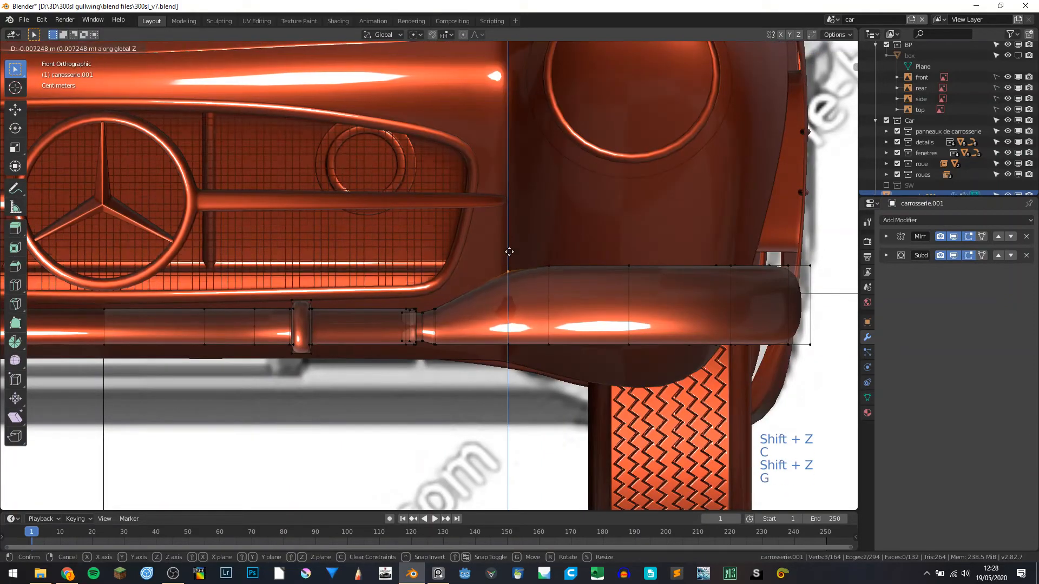
{"action": "left_click", "coordinate": [509, 254]}
Add a loop cut across the bumper's sloped shoulder and slide it to a factor of -0.897, beside the outer loop.
{"action": "key", "text": "ctrl+r"}
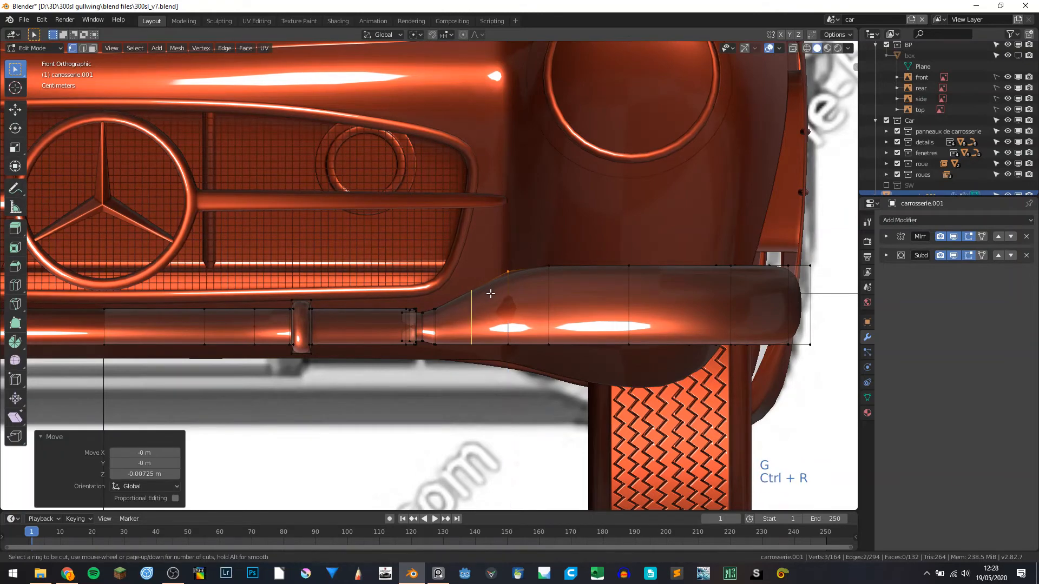
{"action": "left_click", "coordinate": [491, 292]}
{"action": "left_click", "coordinate": [527, 286]}
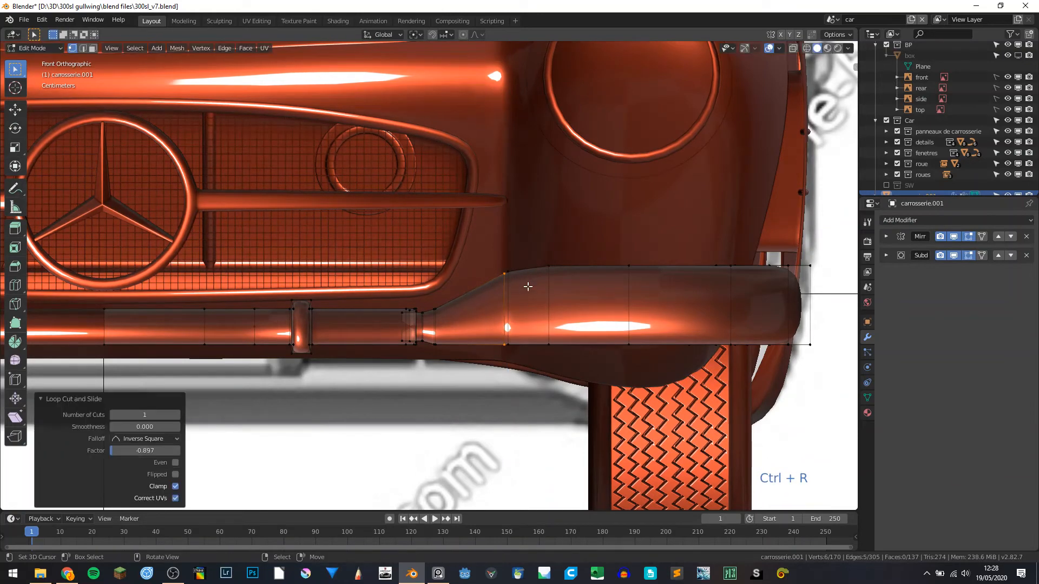
Select the upper vertices around the overlap joint before the shoulder through the mesh and move them 0.00586 m along Z.
{"action": "key", "text": "a"}
{"action": "key", "text": "a"}
{"action": "key", "text": "a"}
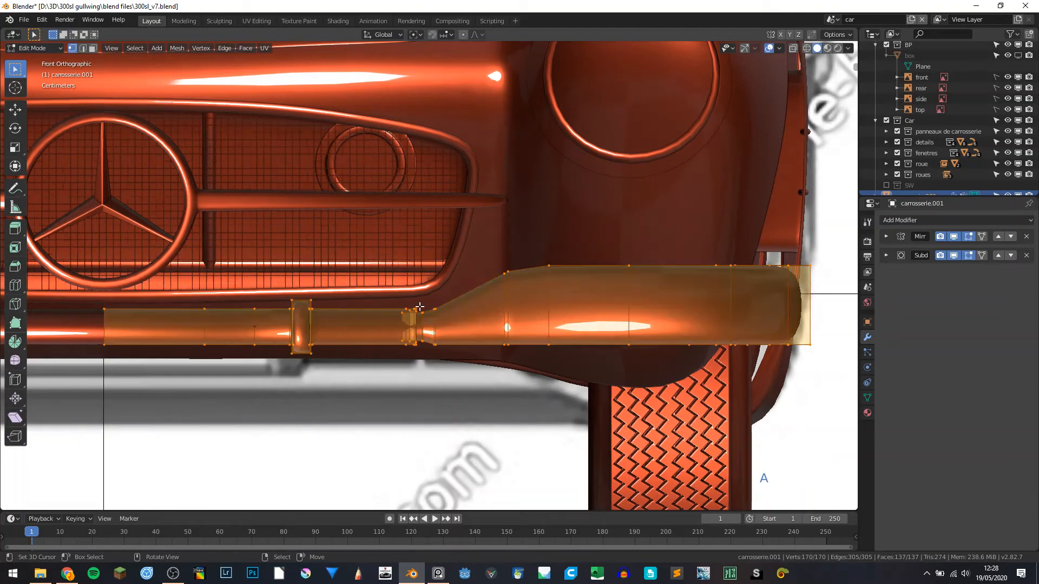
{"action": "key", "text": "c"}
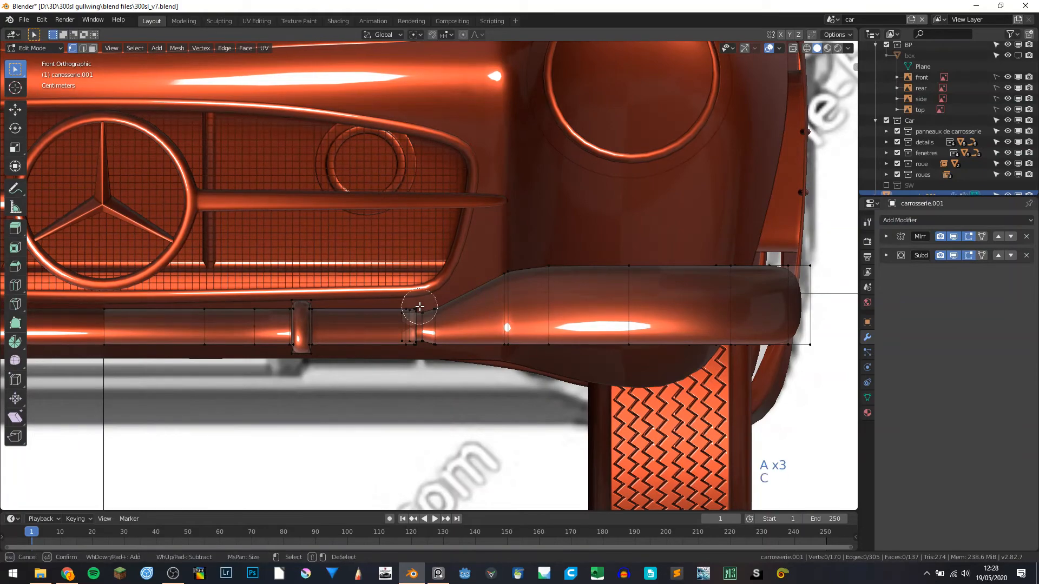
{"action": "right_click", "coordinate": [419, 307]}
{"action": "key", "text": "shift+z"}
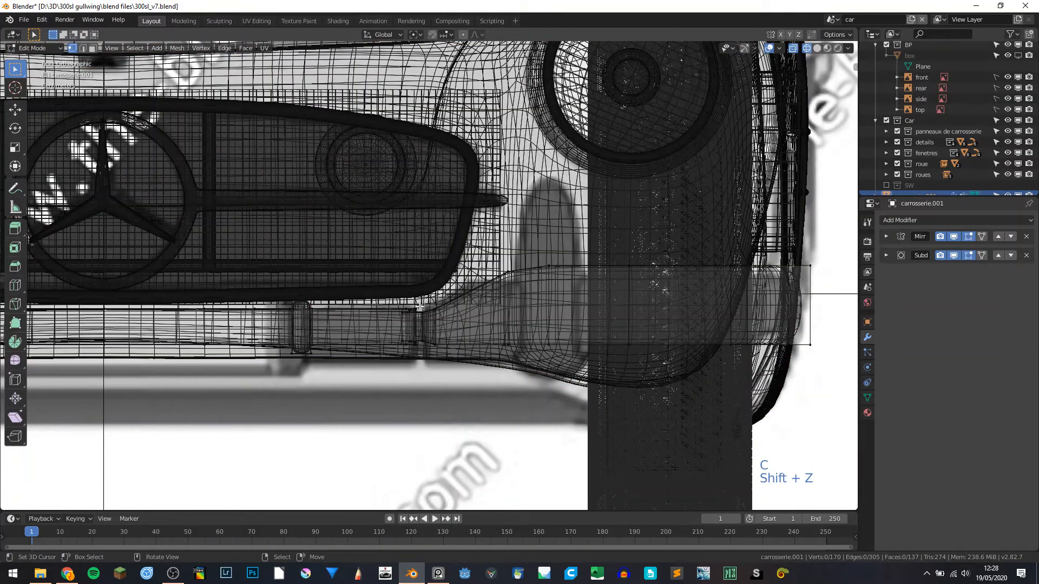
{"action": "key", "text": "c"}
{"action": "left_click_drag", "start_coordinate": [412, 307], "coordinate": [431, 307]}
{"action": "right_click", "coordinate": [432, 307]}
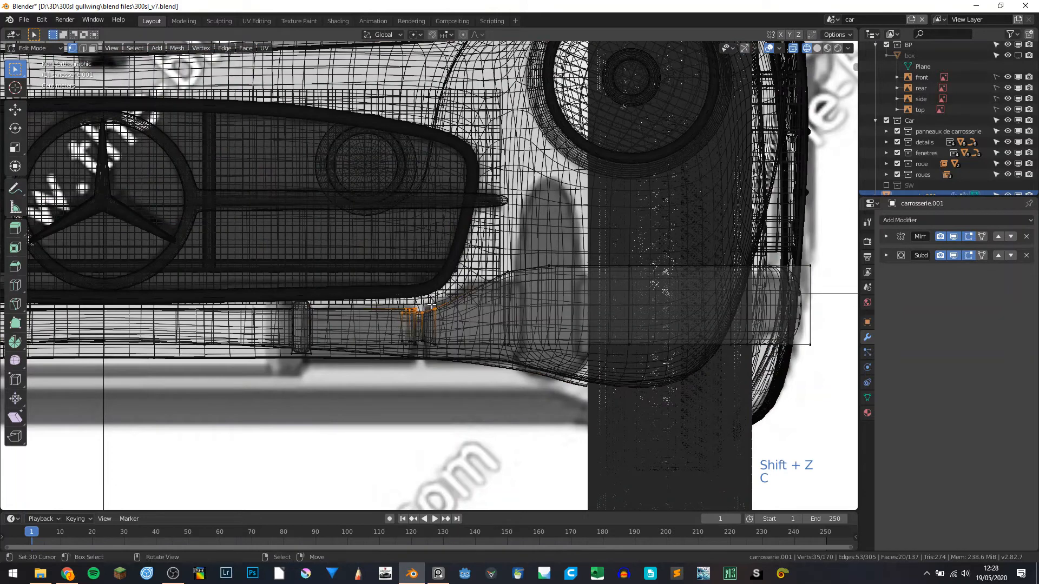
{"action": "key", "text": "shift+z"}
{"action": "key", "text": "g"}
{"action": "key", "text": "z"}
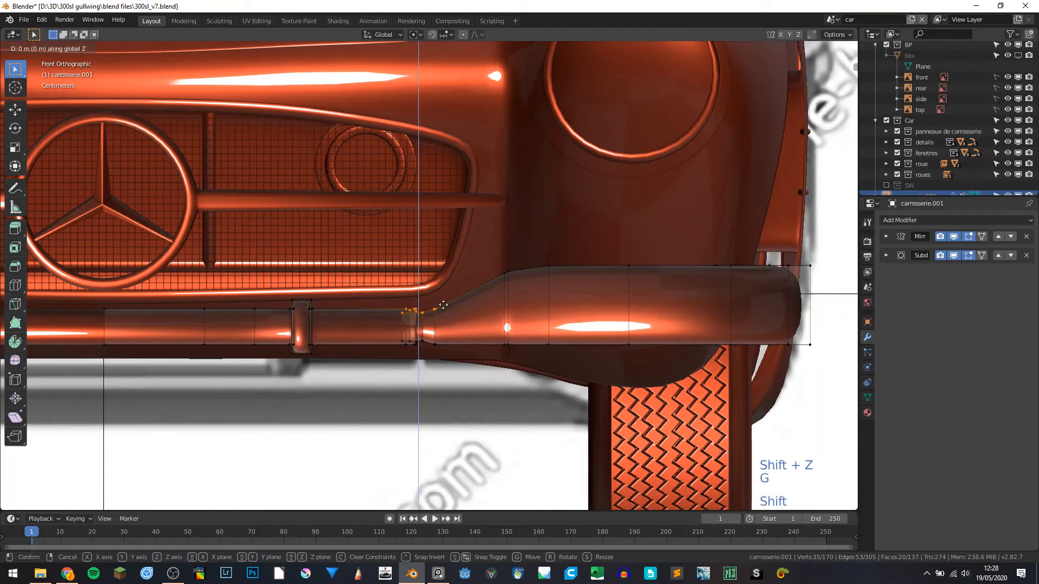
{"action": "left_click", "coordinate": [447, 259]}
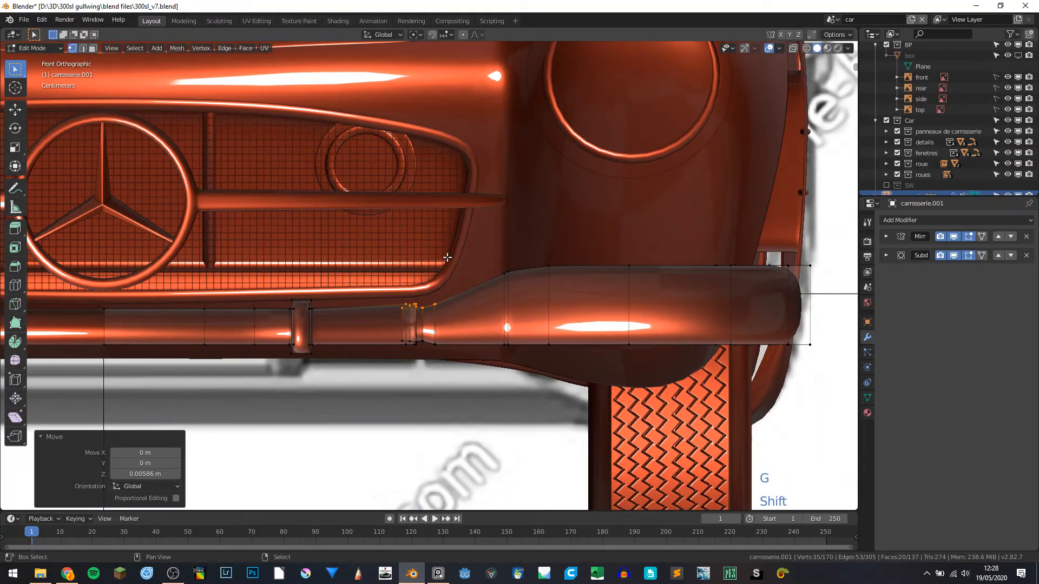
Select the extra edge loop beside the shoulder's outer loop and dissolve it.
{"action": "key", "text": "a"}
{"action": "key", "text": "a"}
{"action": "key", "text": "a"}
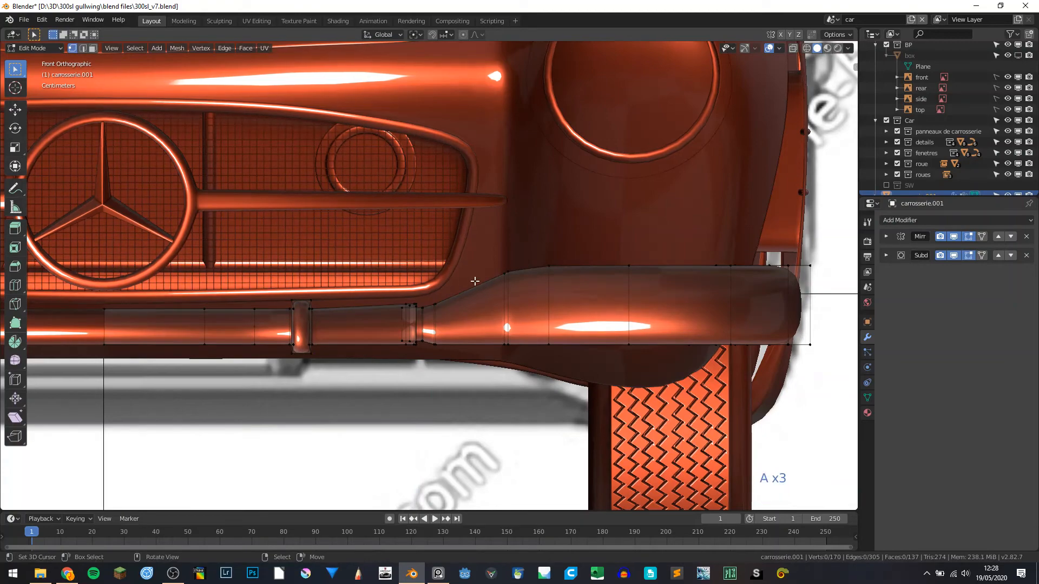
{"action": "key", "text": "shift+z"}
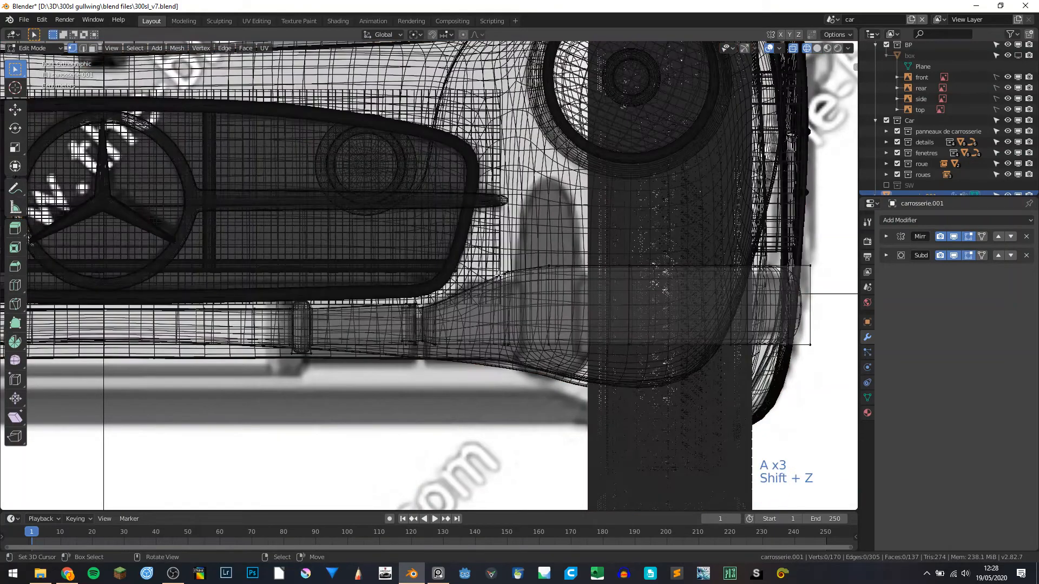
{"action": "key", "text": "c"}
{"action": "left_click_drag", "start_coordinate": [505, 274], "coordinate": [503, 361]}
{"action": "right_click", "coordinate": [504, 361]}
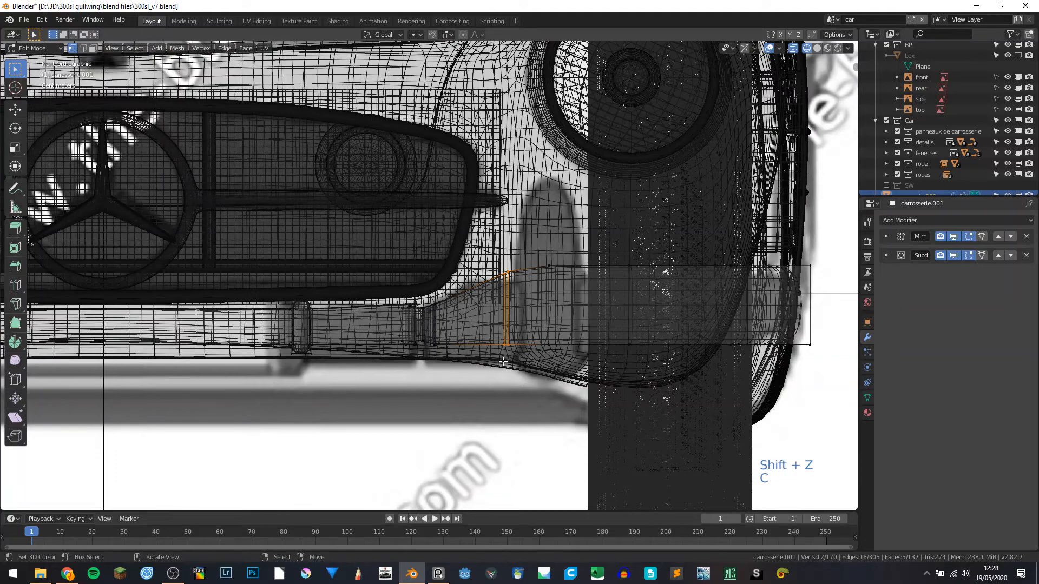
{"action": "key", "text": "shift+z"}
{"action": "middle_click_drag", "start_coordinate": [503, 332], "coordinate": [502, 342]}
{"action": "key", "text": "KP_3"}
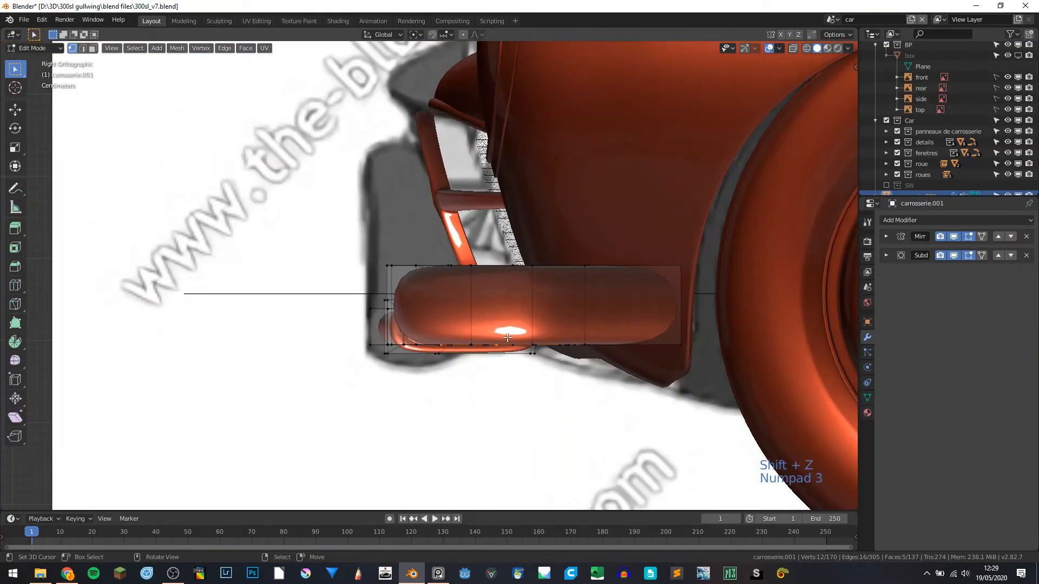
{"action": "key", "text": "KP_1"}
{"action": "left_click", "coordinate": [503, 309], "text": "alt"}
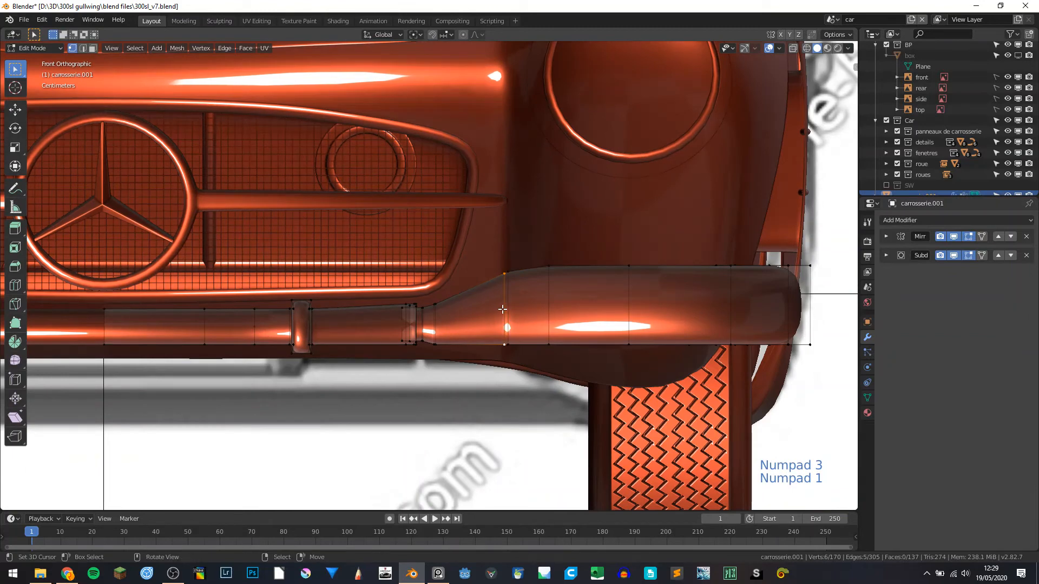
{"action": "key", "text": "2"}
{"action": "key", "text": "ctrl+x"}
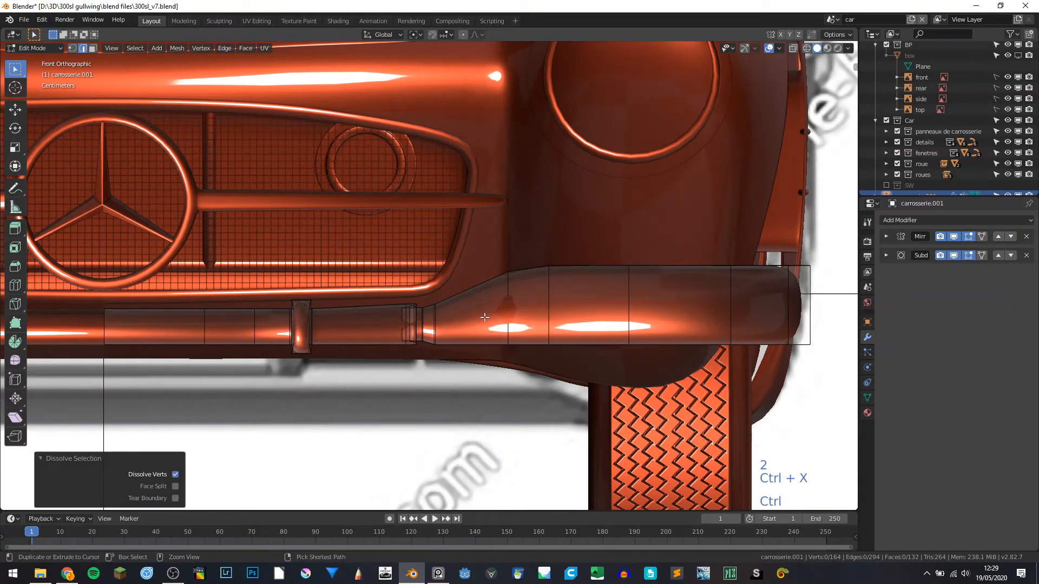
Add a loop cut across the bumper's sloped shoulder and slide it towards the overlap joint with a factor of 0.415.
{"action": "key", "text": "ctrl+r"}
{"action": "left_click", "coordinate": [471, 307]}
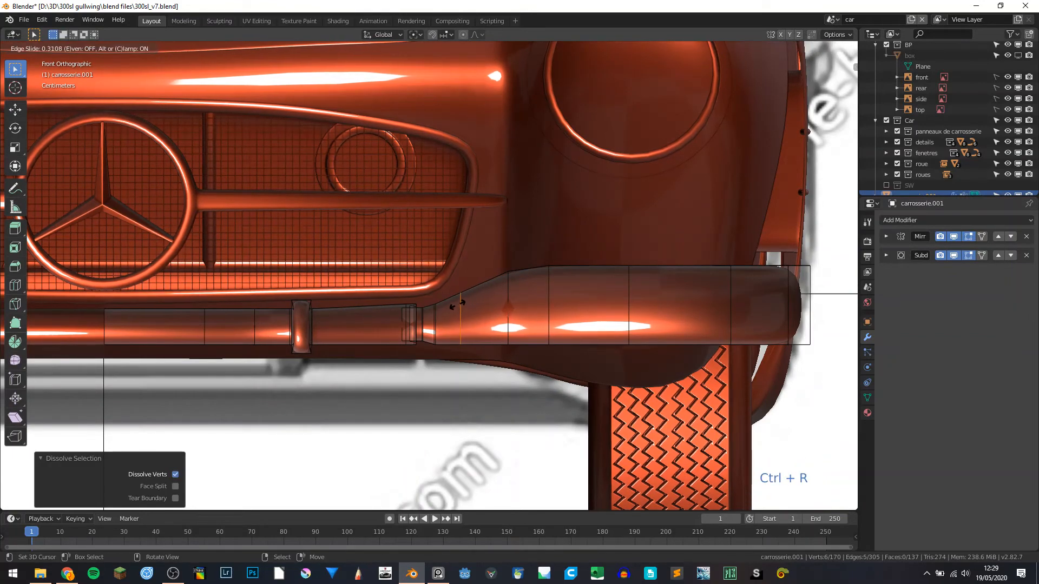
{"action": "left_click", "coordinate": [454, 308]}
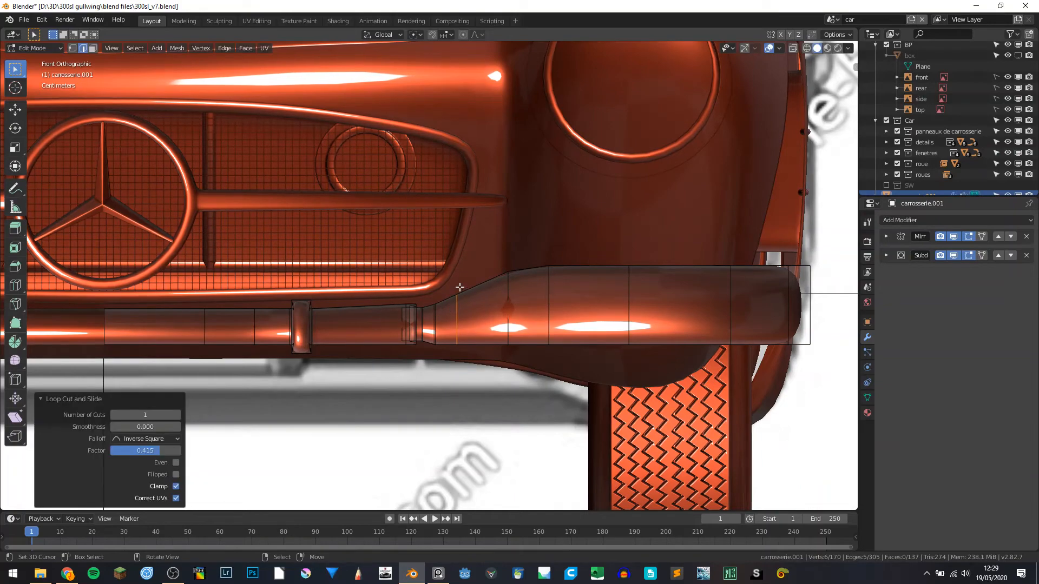
Select the upper vertices of the new shoulder loop through the mesh and move them 0.0132 m along Z.
{"action": "key", "text": "a"}
{"action": "key", "text": "a"}
{"action": "key", "text": "a"}
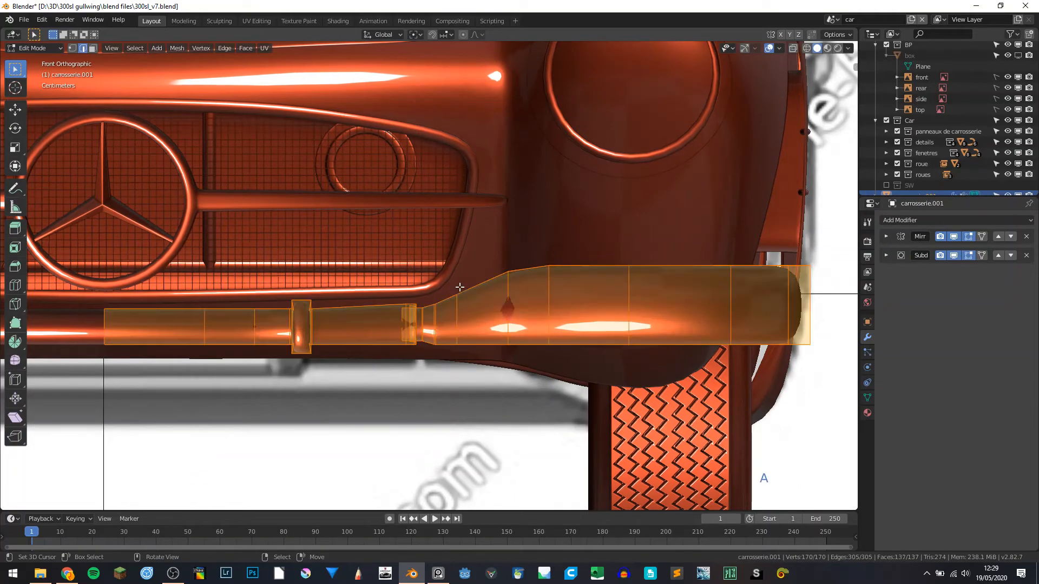
{"action": "key", "text": "shift+z"}
{"action": "key", "text": "c"}
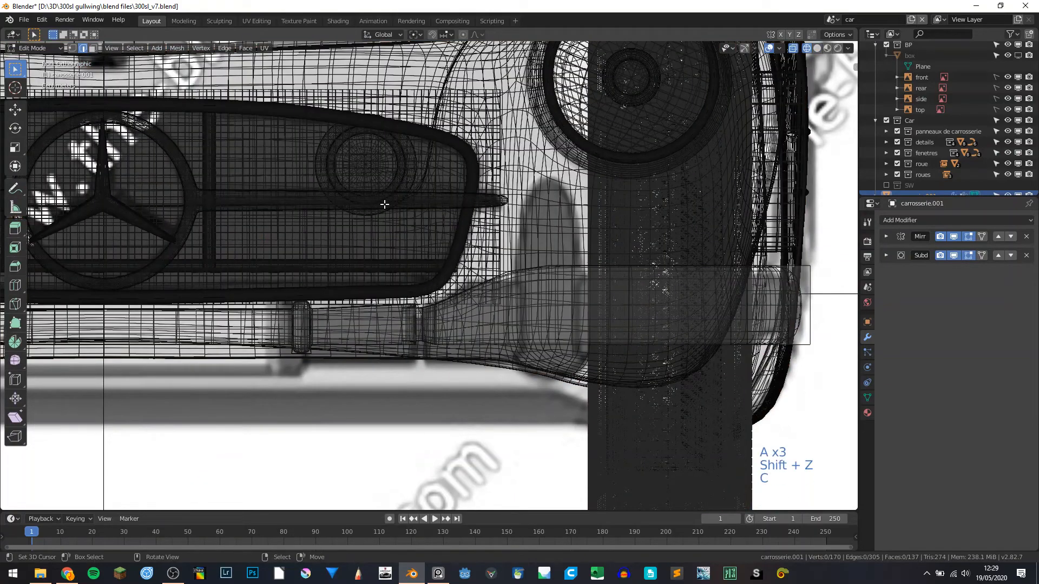
{"action": "key", "text": "1"}
{"action": "key", "text": "c"}
{"action": "left_click", "coordinate": [457, 292]}
{"action": "right_click", "coordinate": [457, 292]}
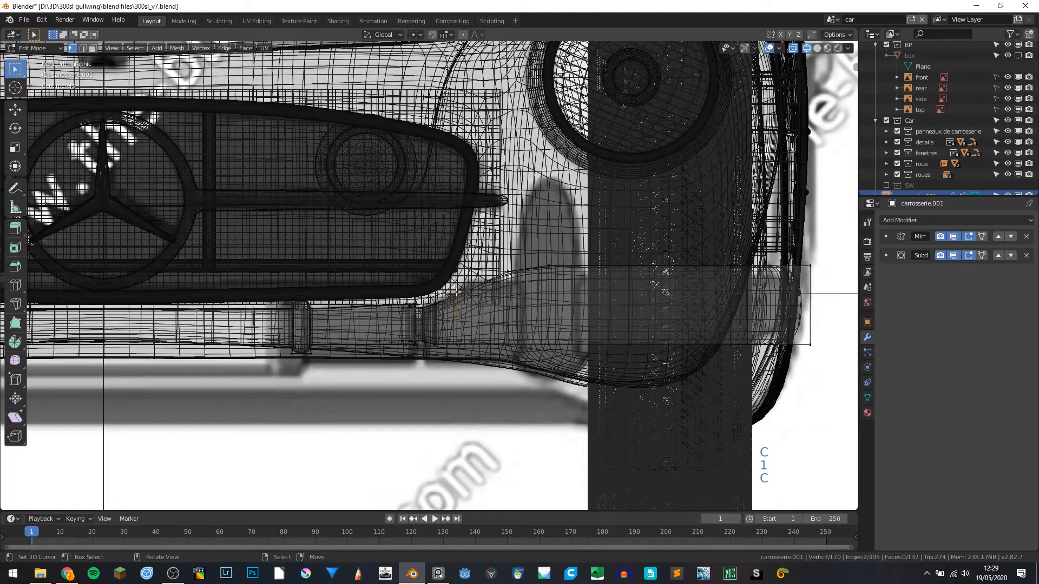
{"action": "key", "text": "shift+z"}
{"action": "key", "text": "g"}
{"action": "key", "text": "z"}
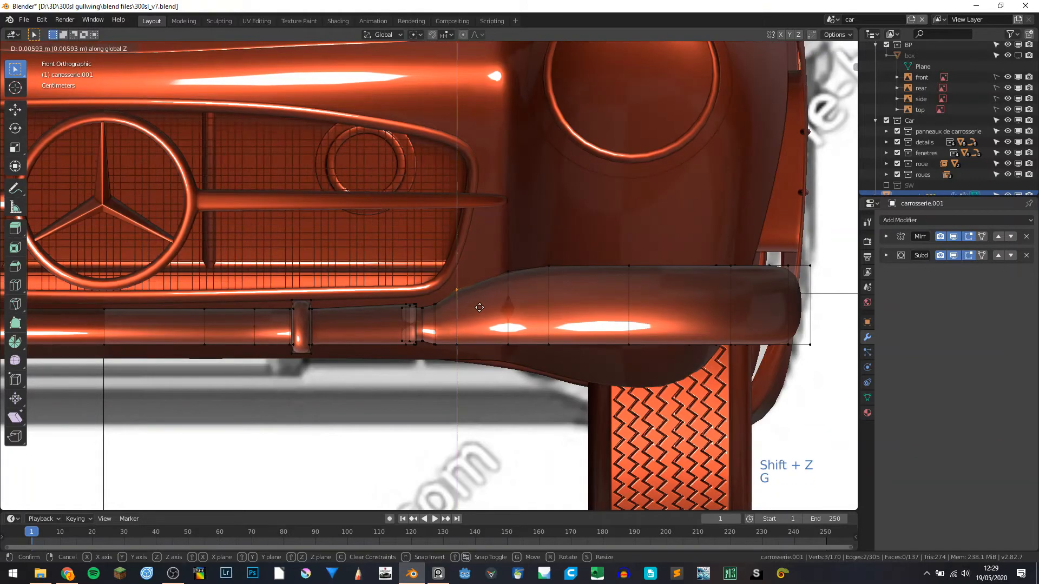
{"action": "key", "text": "shift"}
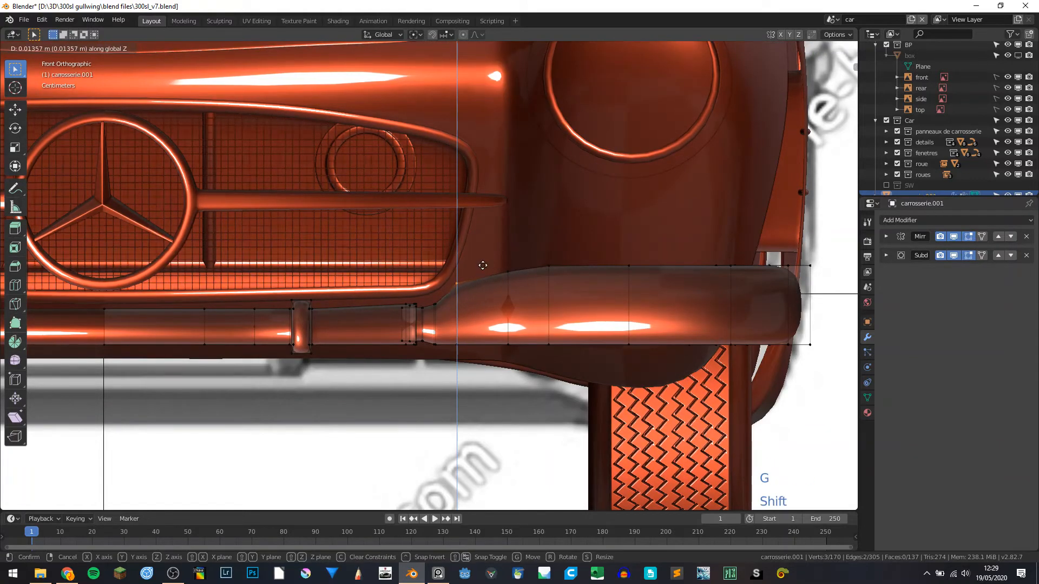
{"action": "left_click", "coordinate": [487, 290]}
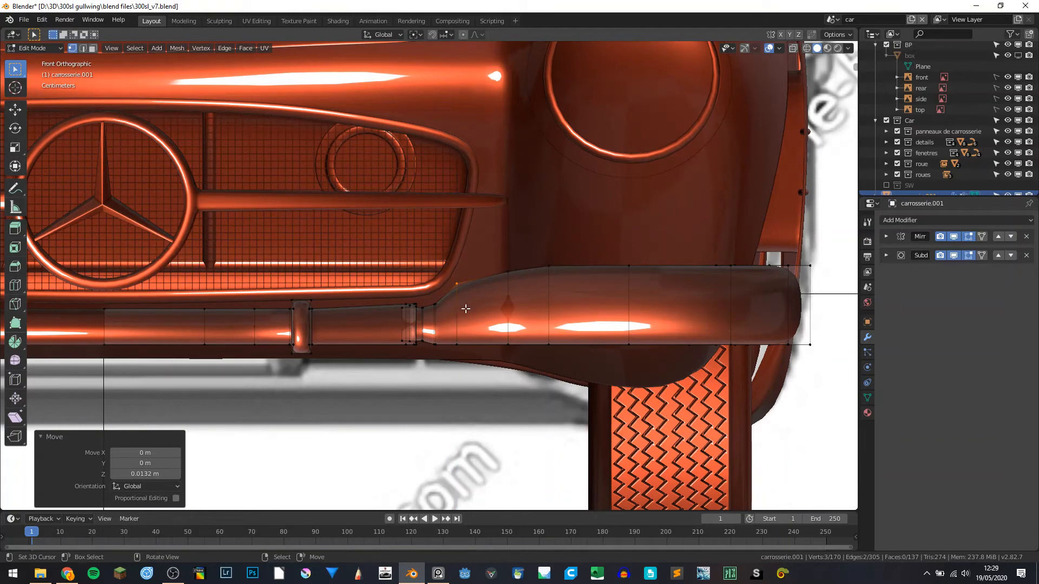
Add a loop cut between the overlap joint and the raised shoulder loop, slid close to the raised loop, and leave Edit Mode.
{"action": "key", "text": "ctrl+r"}
{"action": "left_click", "coordinate": [452, 291]}
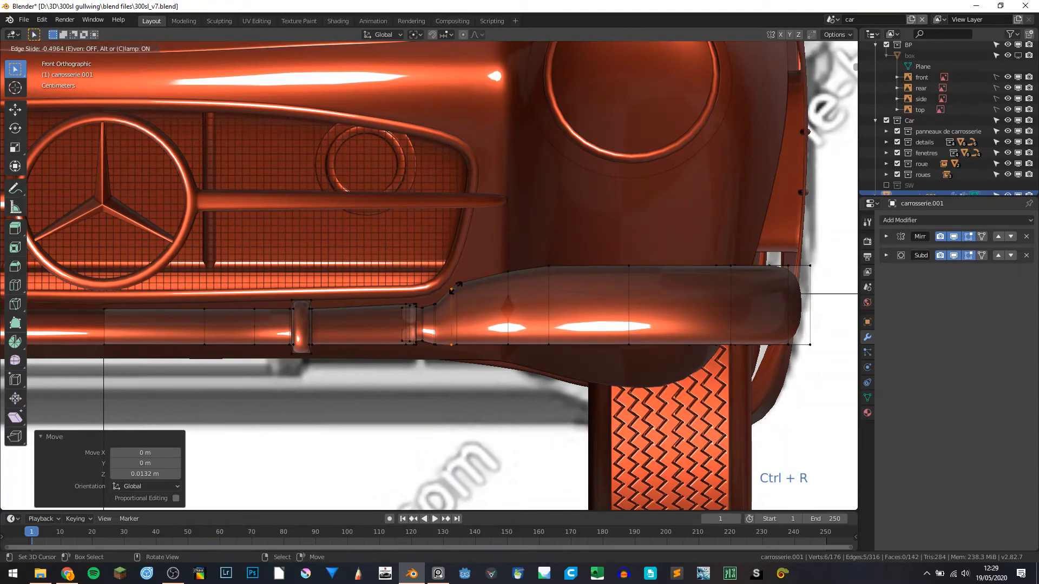
{"action": "key", "text": "shift"}
{"action": "left_click", "coordinate": [461, 286]}
{"action": "key", "text": "Tab"}
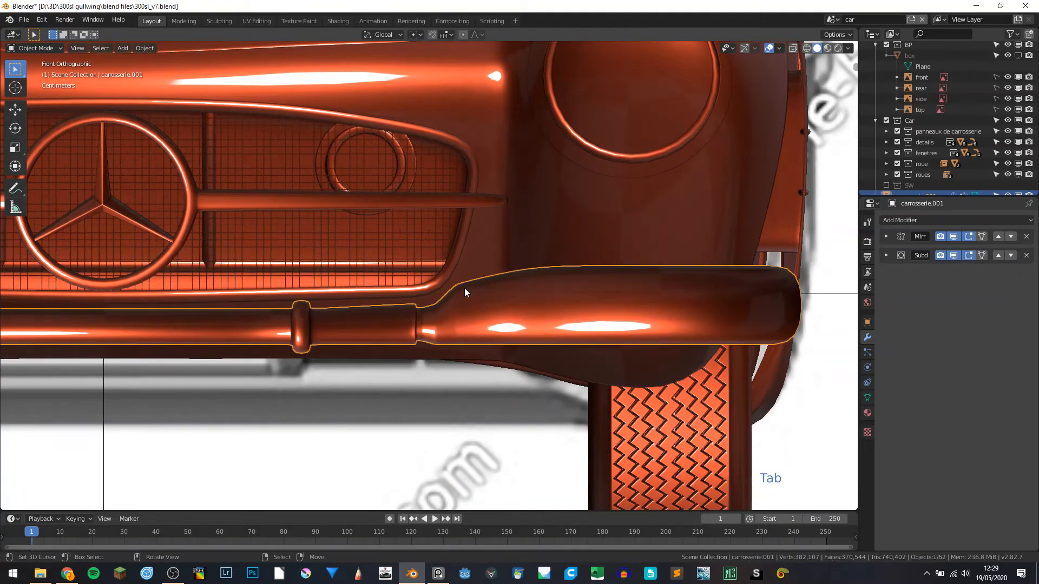
Save the file and hide the viewport overlays to inspect the bumper from the car's front corner.
{"action": "scroll", "coordinate": [455, 292], "scroll_direction": "down", "scroll_amount": 4}
{"action": "middle_click_drag", "start_coordinate": [447, 294], "coordinate": [419, 335]}
{"action": "middle_click_drag", "start_coordinate": [399, 274], "coordinate": [379, 253]}
{"action": "scroll", "coordinate": [395, 276], "scroll_direction": "up", "scroll_amount": 6}
{"action": "key", "text": "ctrl+s"}
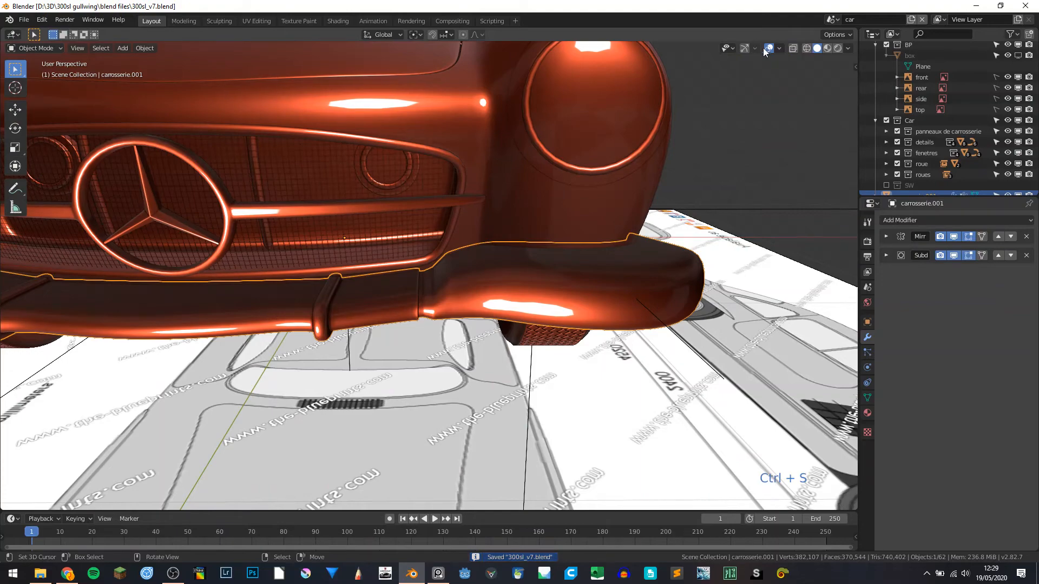
{"action": "left_click", "coordinate": [764, 48]}
{"action": "scroll", "coordinate": [670, 163], "scroll_direction": "down", "scroll_amount": 8}
{"action": "middle_click_drag", "start_coordinate": [670, 164], "coordinate": [553, 183]}
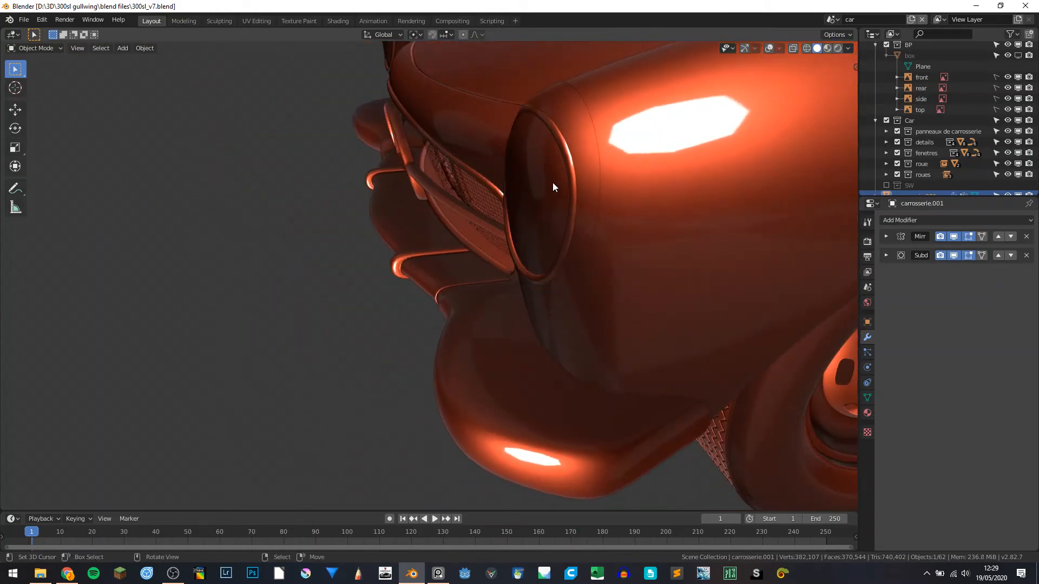
{"action": "left_click", "coordinate": [541, 343]}
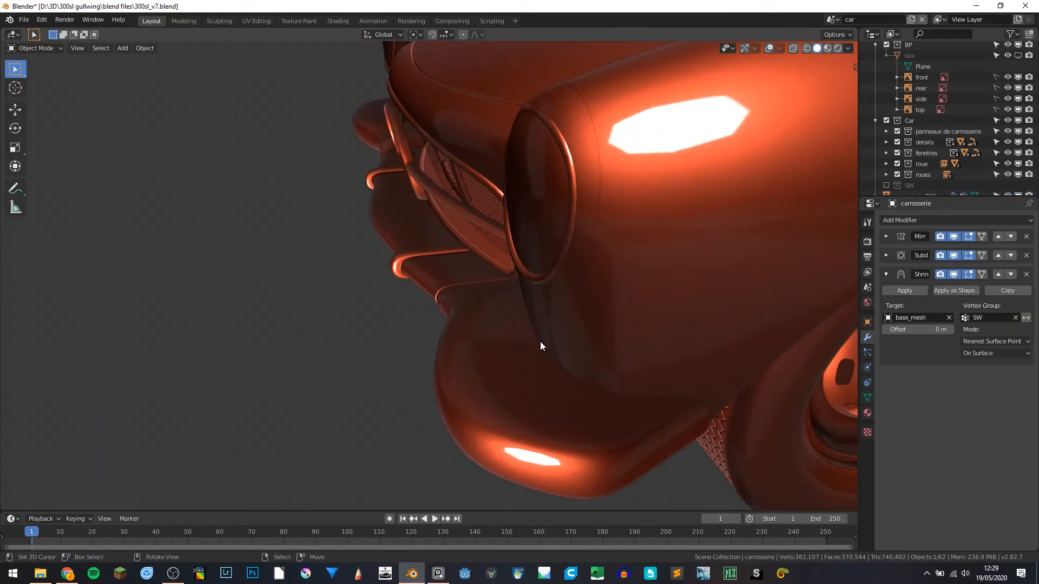
{"action": "key", "text": "g"}
{"action": "key", "text": "g"}
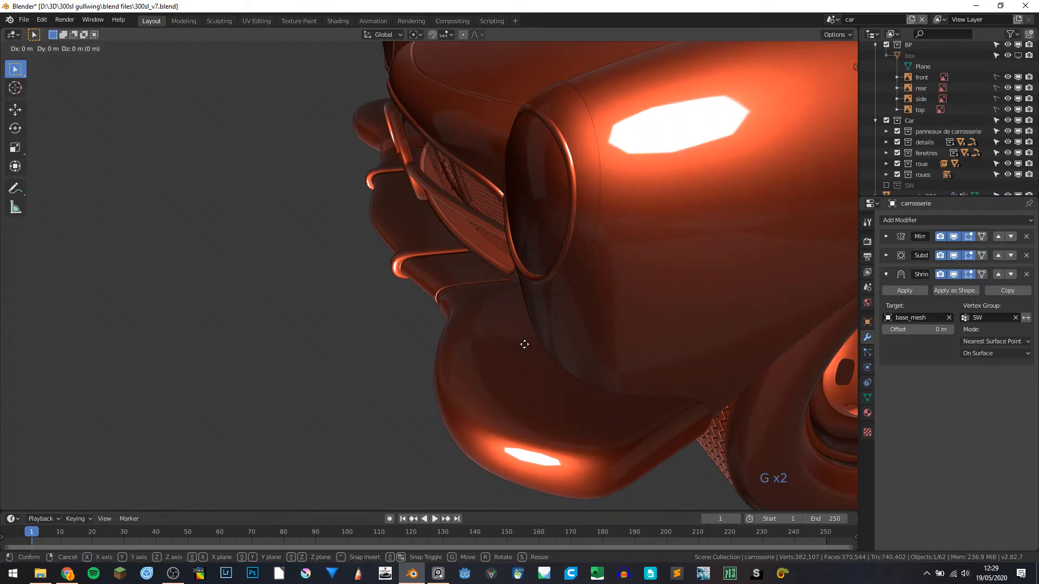
{"action": "key", "text": "y"}
{"action": "right_click", "coordinate": [393, 358]}
Move the front bumper -0.0623 m along Y, away from the bodywork, and check its clearance in side view.
{"action": "left_click", "coordinate": [486, 397]}
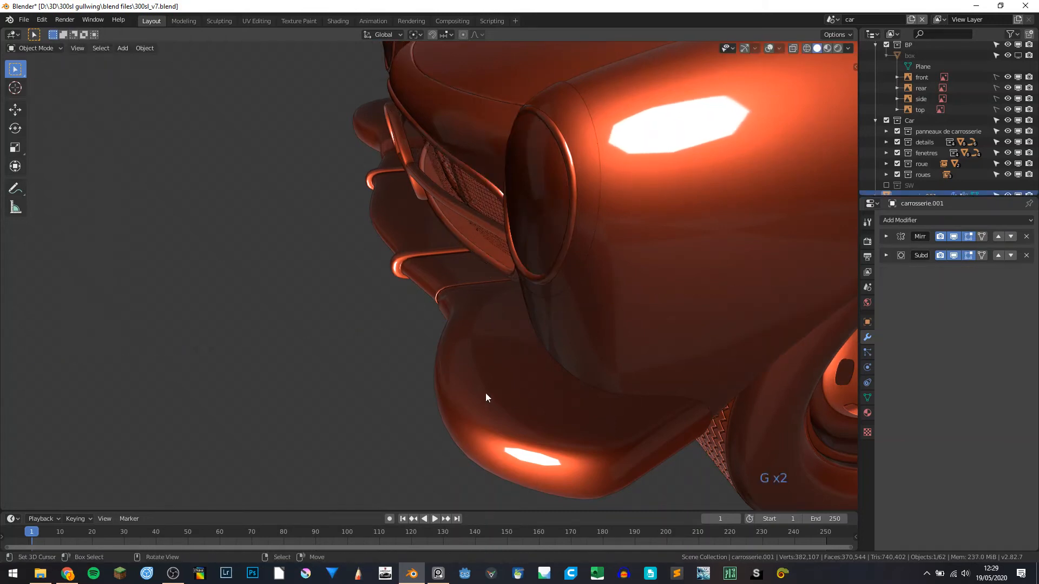
{"action": "key", "text": "g"}
{"action": "middle_click", "coordinate": [484, 395]}
{"action": "key", "text": "shift"}
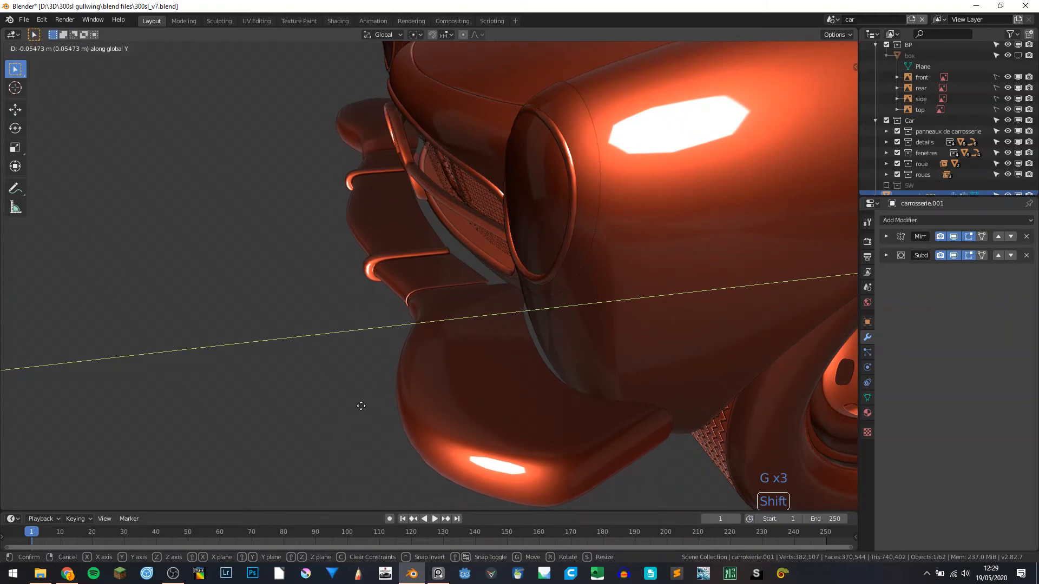
{"action": "left_click", "coordinate": [341, 406]}
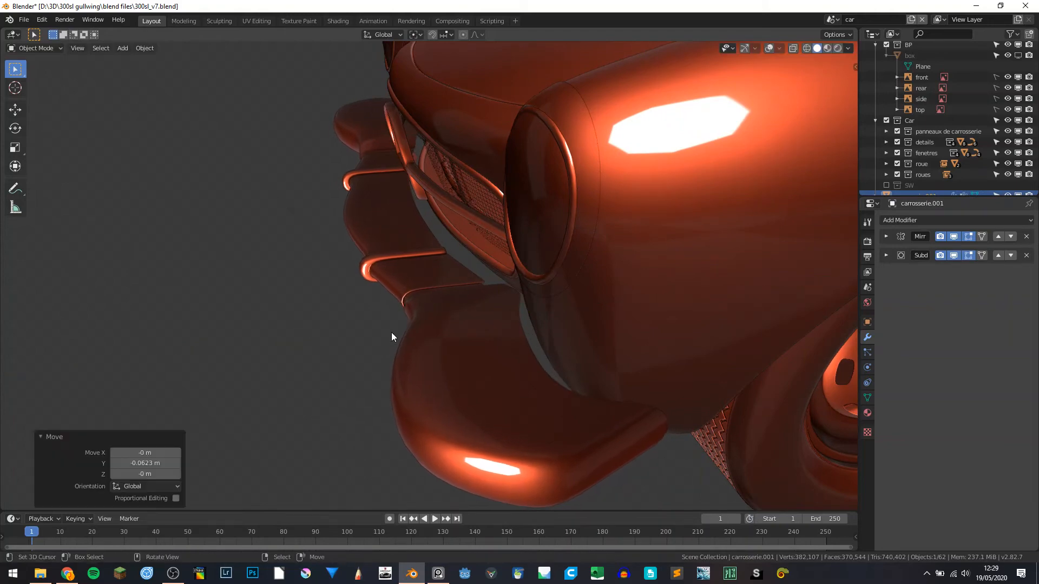
{"action": "middle_click_drag", "start_coordinate": [391, 332], "coordinate": [440, 354]}
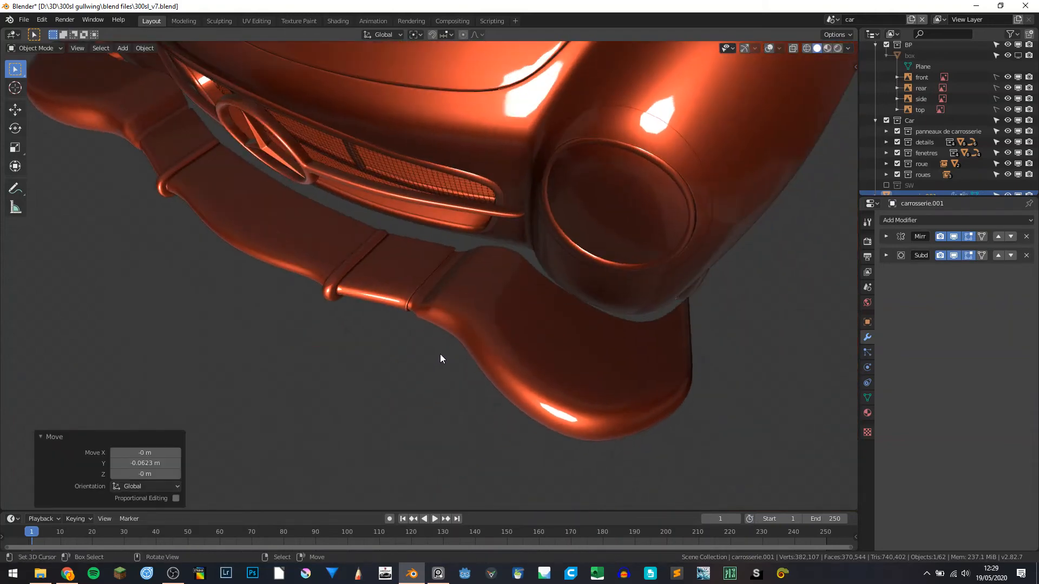
{"action": "key", "text": "KP_3"}
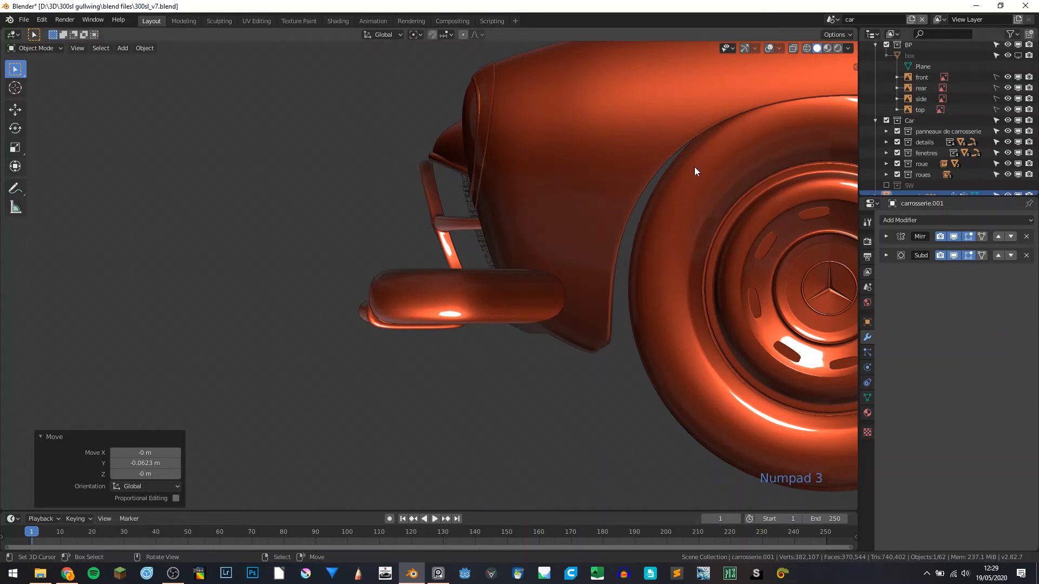
Turn the viewport overlays back on and compare the front bumper with the side blueprint and the bodywork.
{"action": "left_click", "coordinate": [769, 48]}
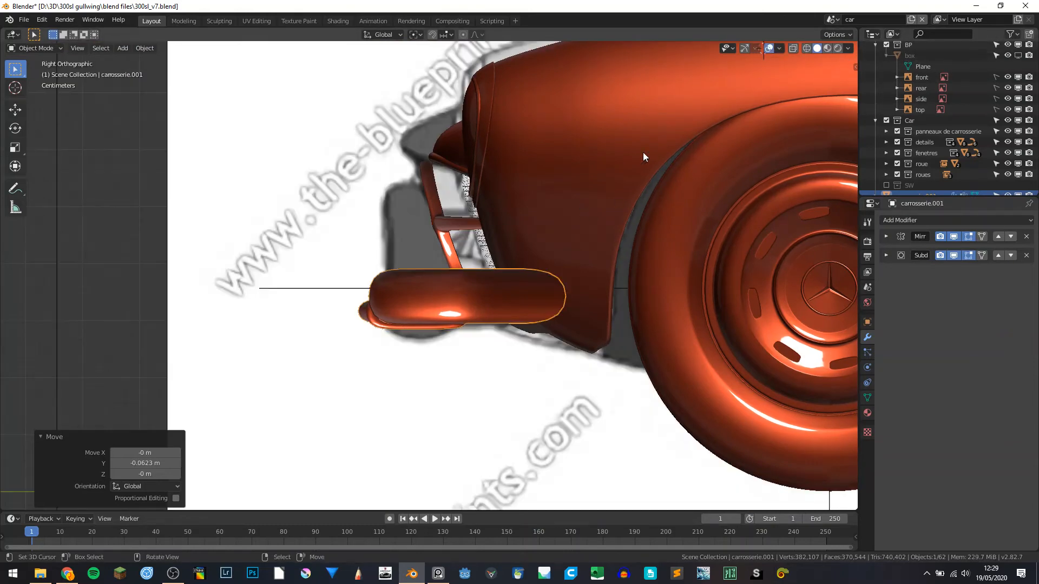
{"action": "scroll", "coordinate": [503, 278], "scroll_direction": "up", "scroll_amount": 2}
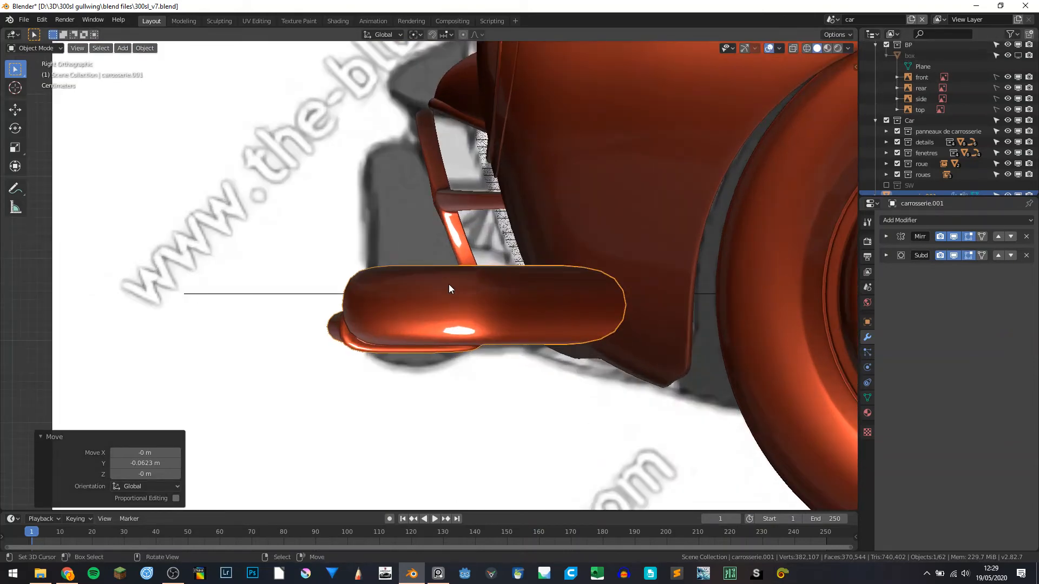
{"action": "left_click", "coordinate": [589, 255]}
{"action": "middle_click_drag", "start_coordinate": [583, 254], "coordinate": [560, 310]}
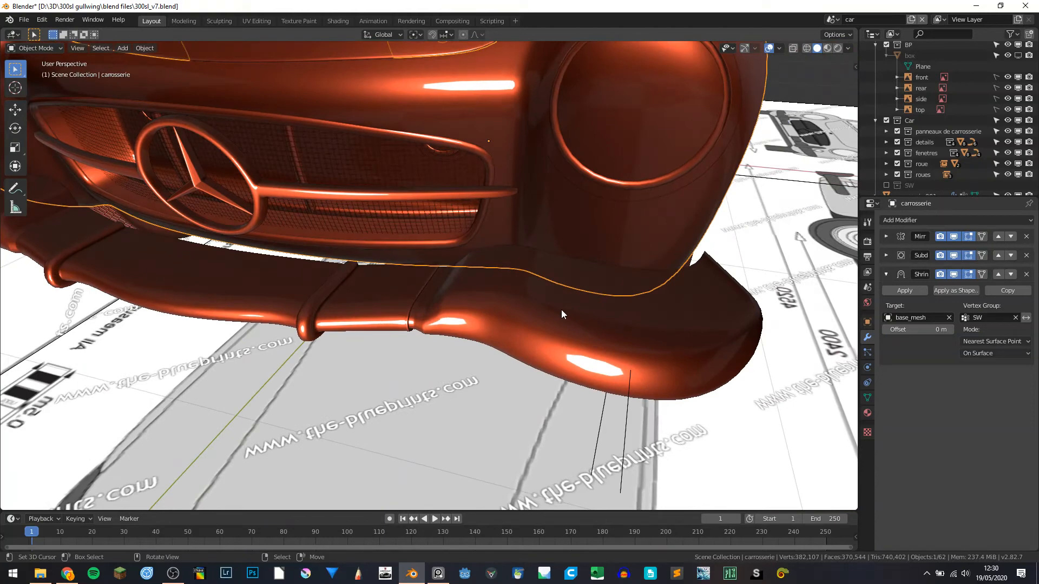
Select the bumper in top view, move it back along Y toward the bodywork and check its position in side view.
{"action": "key", "text": "KP_7"}
{"action": "left_click", "coordinate": [557, 310]}
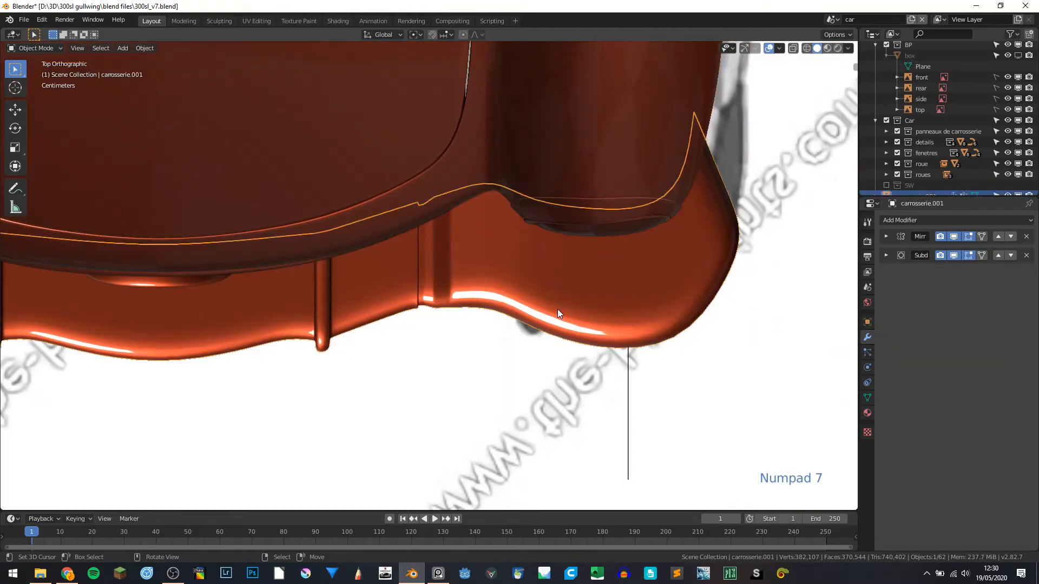
{"action": "key", "text": "h"}
{"action": "key", "text": "alt+h"}
{"action": "key", "text": "g"}
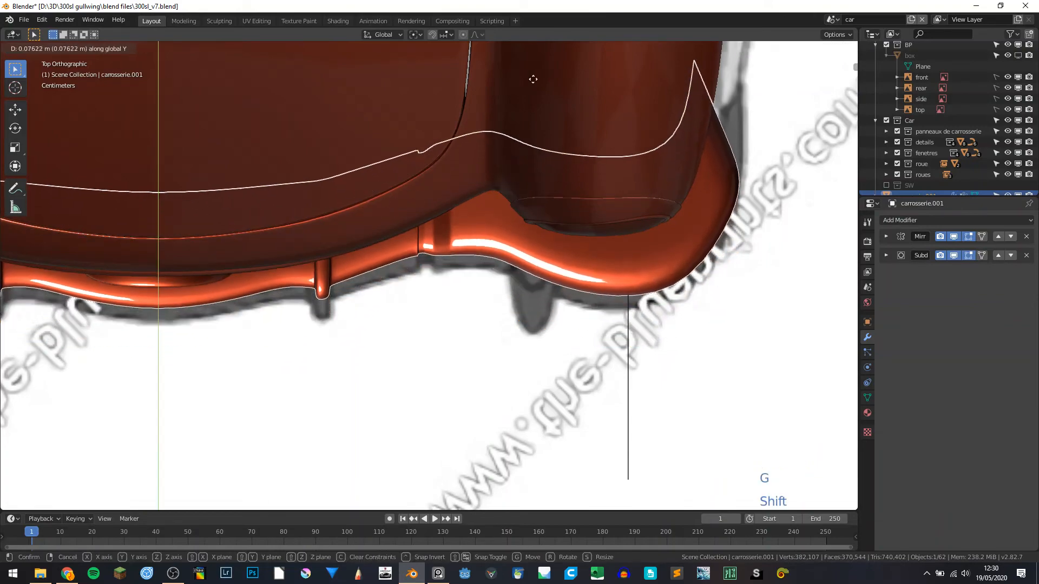
{"action": "left_click", "coordinate": [529, 204]}
{"action": "middle_click_drag", "start_coordinate": [529, 204], "coordinate": [536, 273]}
{"action": "key", "text": "KP_3"}
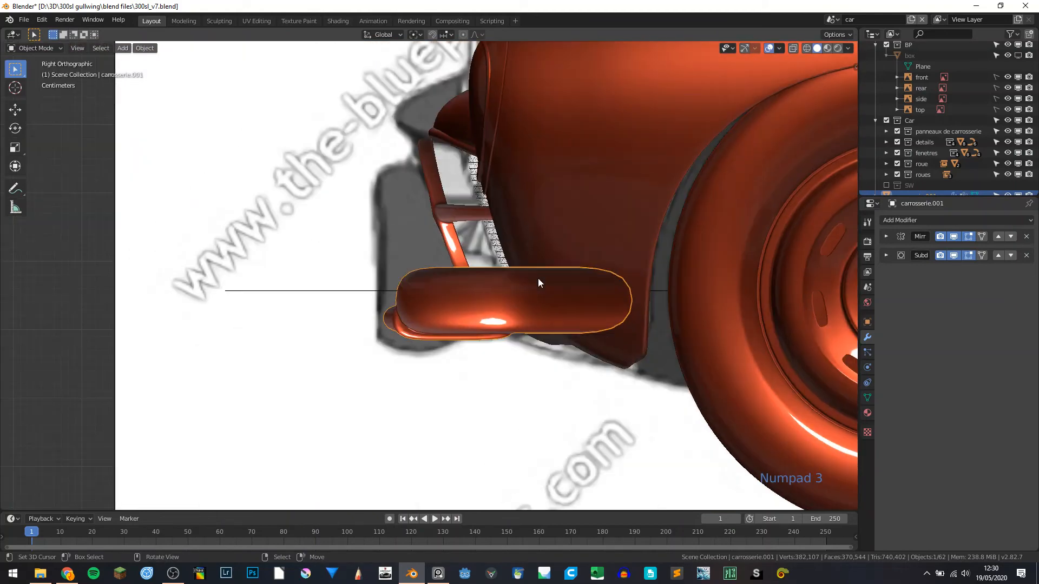
Try to box-select the bumper's upper rear vertices in side view, using Edit Mode with wireframe shading.
{"action": "key", "text": "a"}
{"action": "key", "text": "a"}
{"action": "key", "text": "a"}
{"action": "key", "text": "Tab"}
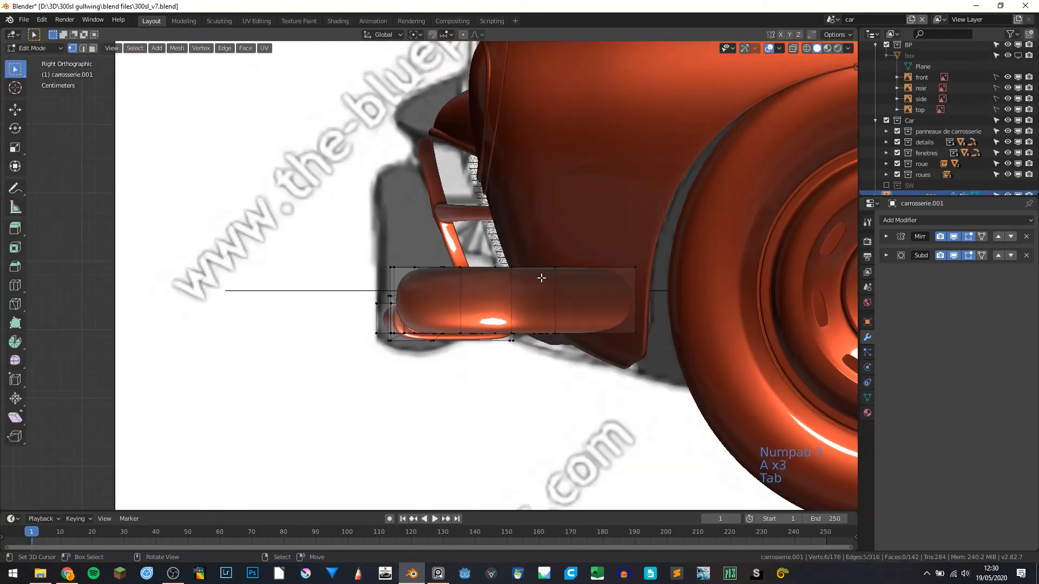
{"action": "key", "text": "shift+z"}
{"action": "key", "text": "a"}
{"action": "key", "text": "a"}
{"action": "key", "text": "a"}
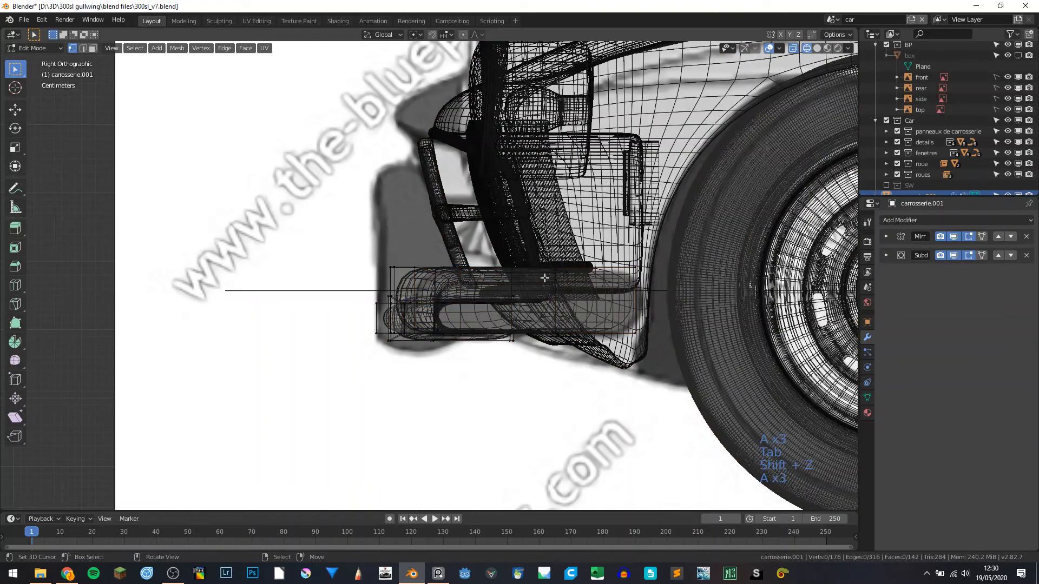
{"action": "key", "text": "c"}
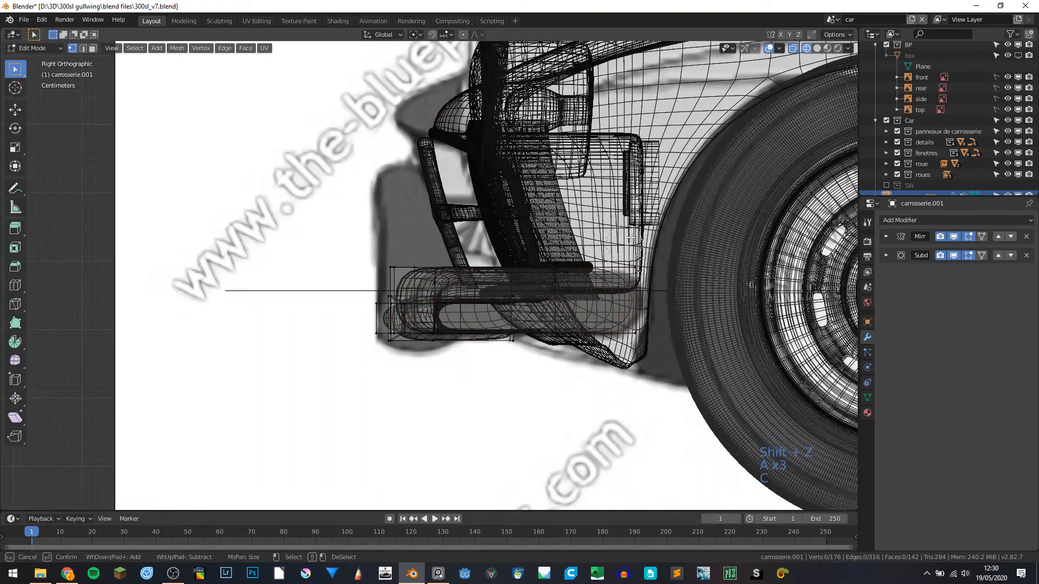
{"action": "key", "text": "Escape"}
{"action": "key", "text": "b"}
{"action": "left_click_drag", "start_coordinate": [649, 221], "coordinate": [480, 294]}
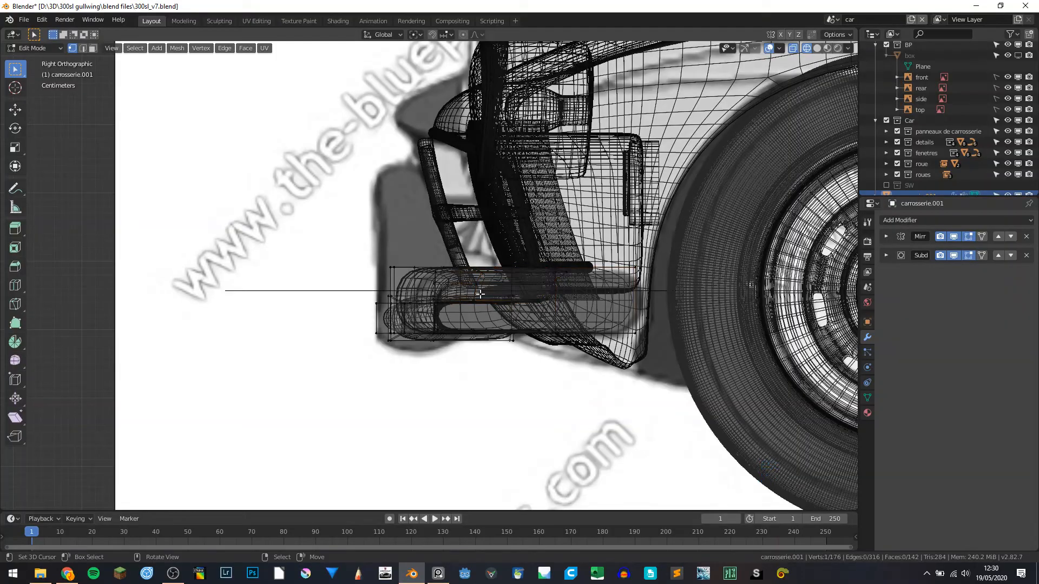
{"action": "middle_click_drag", "start_coordinate": [461, 278], "coordinate": [375, 209]}
{"action": "key", "text": "KP_7"}
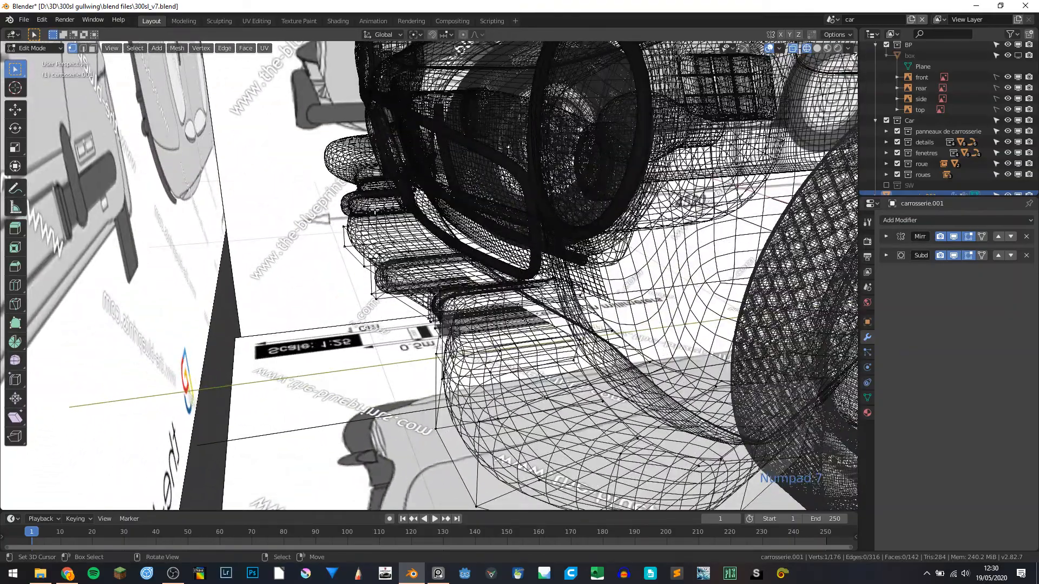
Isolate the bumper in local view and return to Edit Mode at its outer end.
{"action": "key", "text": "Tab"}
{"action": "key", "text": "KP_Divide"}
{"action": "key", "text": "Tab"}
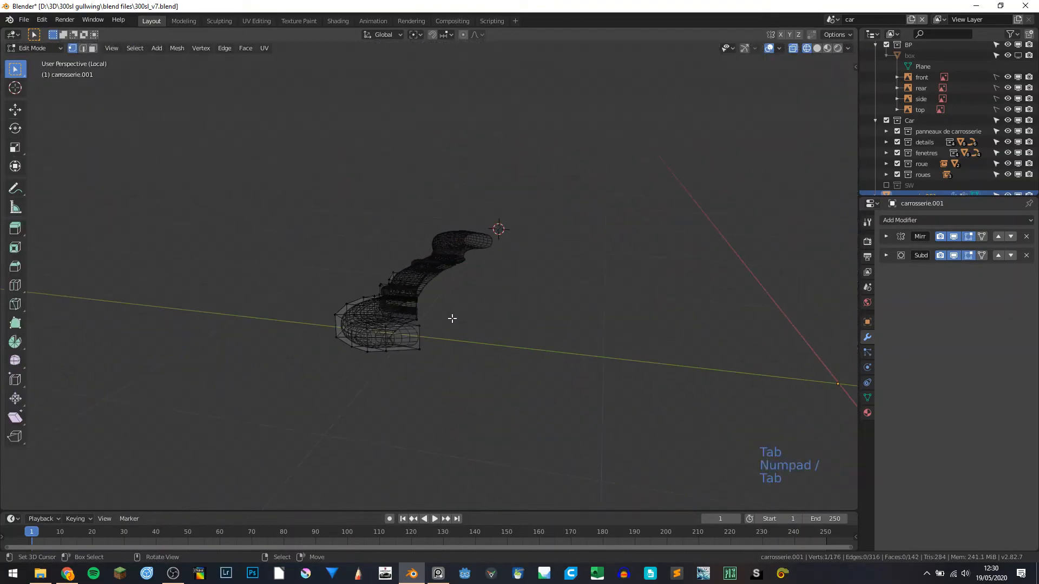
{"action": "middle_click_drag", "start_coordinate": [452, 319], "coordinate": [431, 271]}
{"action": "scroll", "coordinate": [522, 264], "scroll_direction": "up", "scroll_amount": 3}
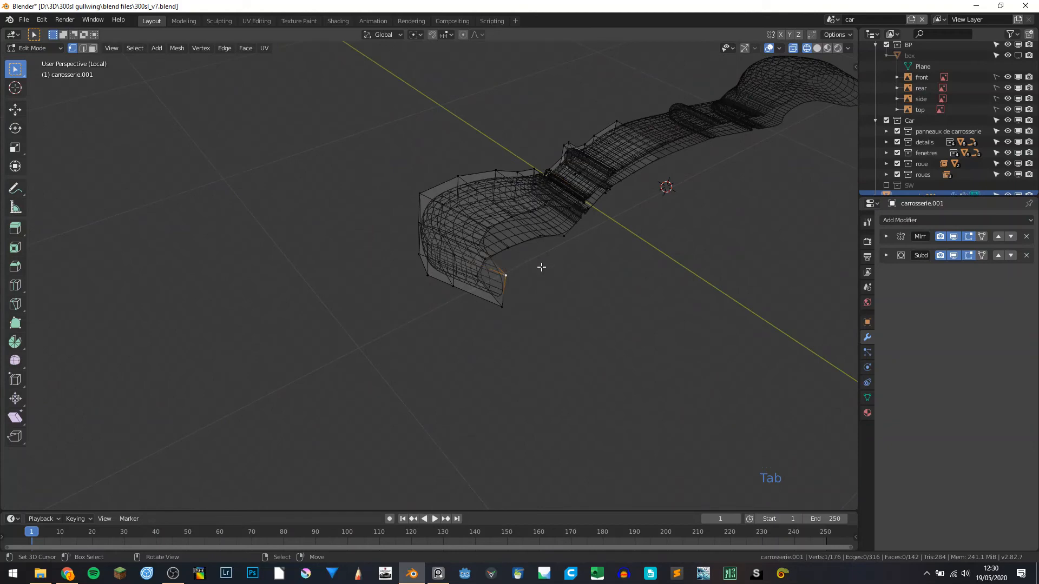
Try to select the shortest vertex path along the bumper's rear edge in wireframe, and clear the selection.
{"action": "middle_click_drag", "start_coordinate": [541, 267], "coordinate": [676, 273]}
{"action": "left_click", "coordinate": [709, 274], "text": "ctrl"}
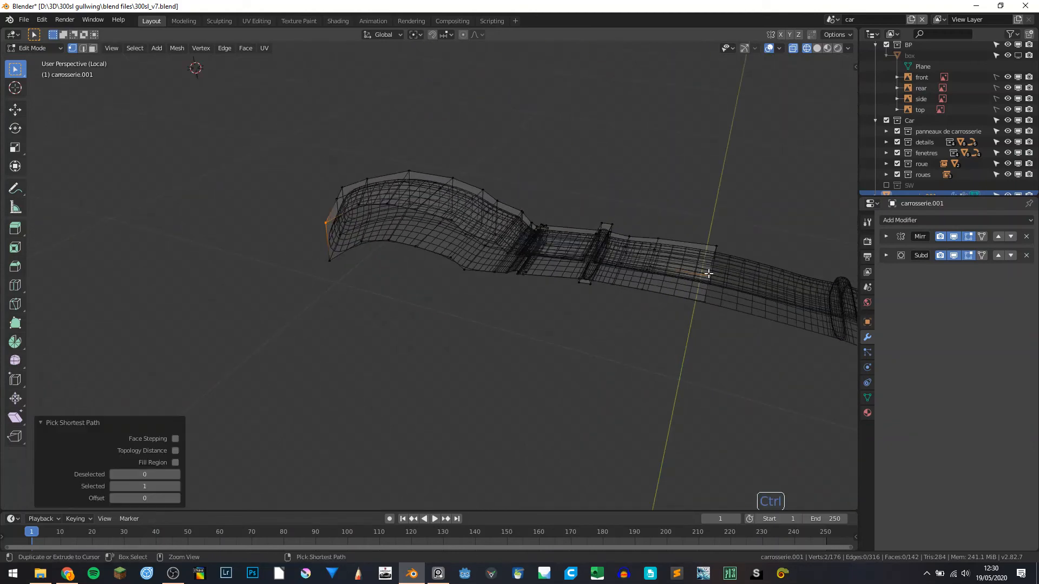
{"action": "left_click", "coordinate": [716, 277], "text": "ctrl"}
{"action": "middle_click_drag", "start_coordinate": [719, 281], "coordinate": [739, 299]}
{"action": "key", "text": "a"}
{"action": "key", "text": "a"}
{"action": "key", "text": "a"}
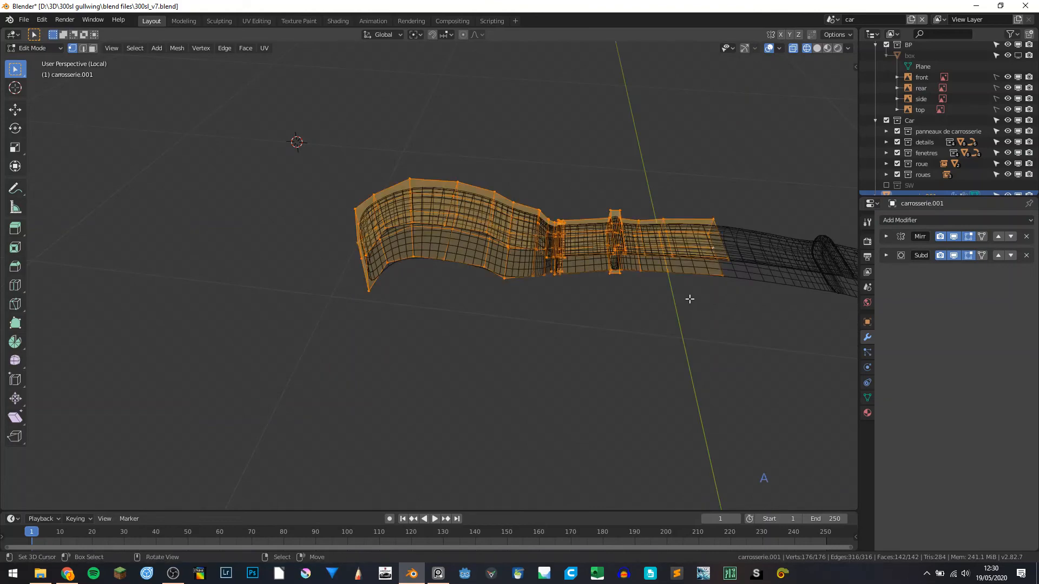
Switch to solid shading and select the shortest vertex path along the upper rear edge, from the outer end to the overlap joint.
{"action": "scroll", "coordinate": [569, 274], "scroll_direction": "up", "scroll_amount": 3}
{"action": "middle_click_drag", "start_coordinate": [639, 266], "coordinate": [589, 275], "text": "shift"}
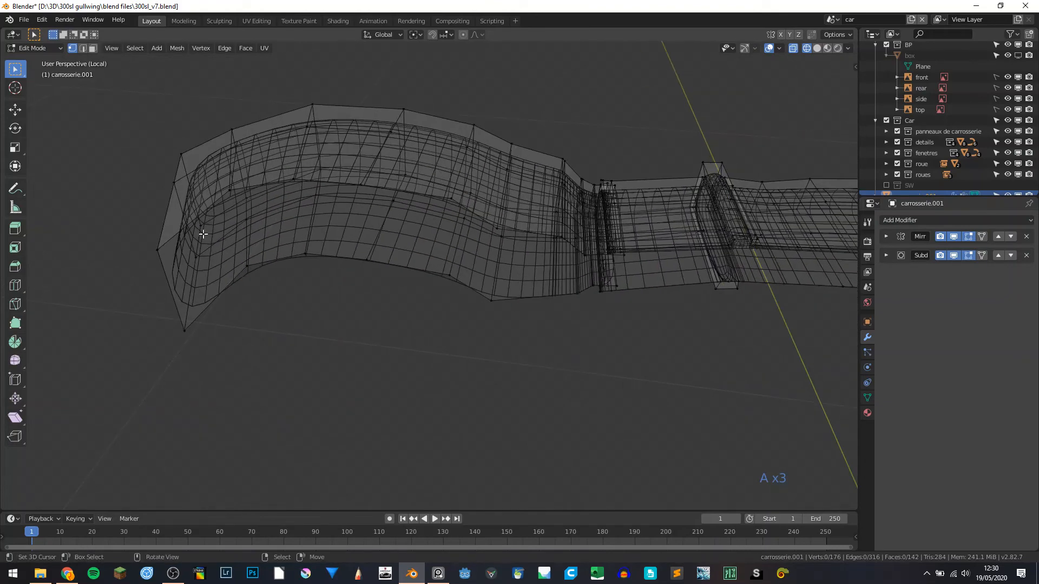
{"action": "key", "text": "shift+z"}
{"action": "scroll", "coordinate": [595, 244], "scroll_direction": "up", "scroll_amount": 4}
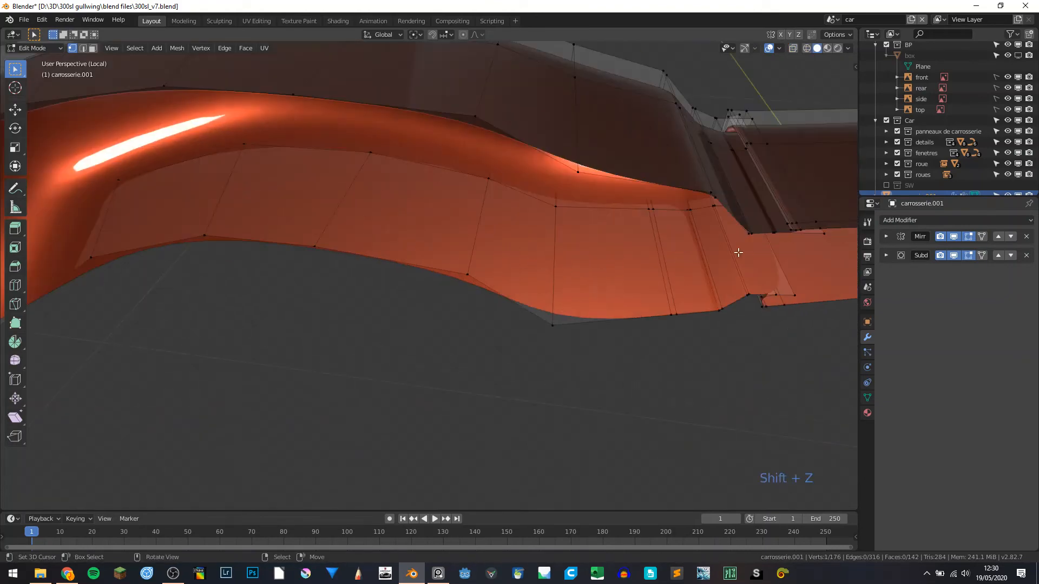
{"action": "left_click", "coordinate": [825, 233], "text": "ctrl"}
{"action": "middle_click_drag", "start_coordinate": [782, 267], "coordinate": [487, 326], "text": "shift"}
{"action": "scroll", "coordinate": [471, 328], "scroll_direction": "up", "scroll_amount": 3}
{"action": "middle_click_drag", "start_coordinate": [380, 319], "coordinate": [385, 313]}
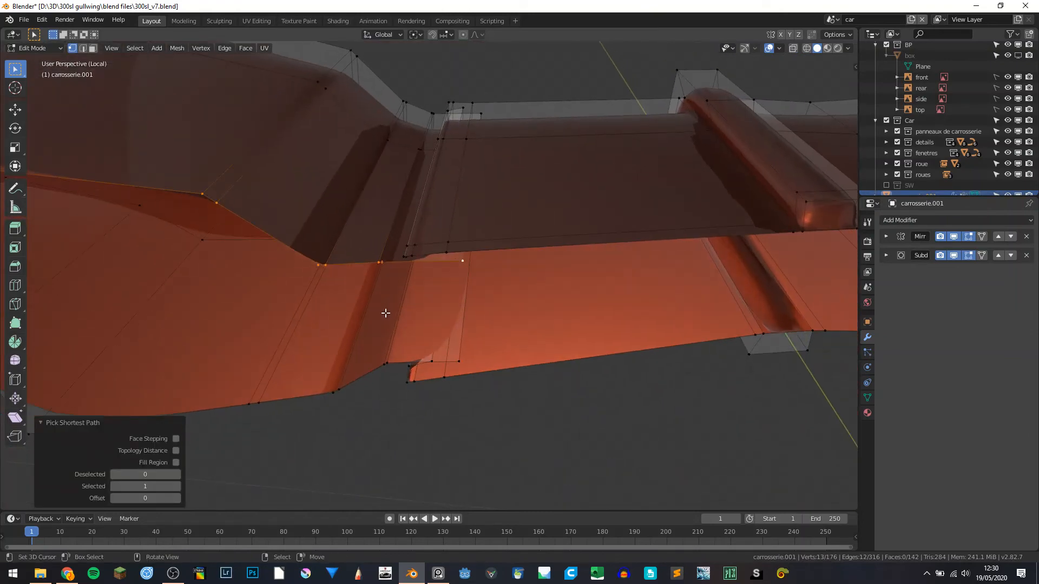
Extend the upper rear edge selection from the overlap joint past the guard ring to the bumper's centre.
{"action": "left_click", "coordinate": [408, 261], "text": "shift"}
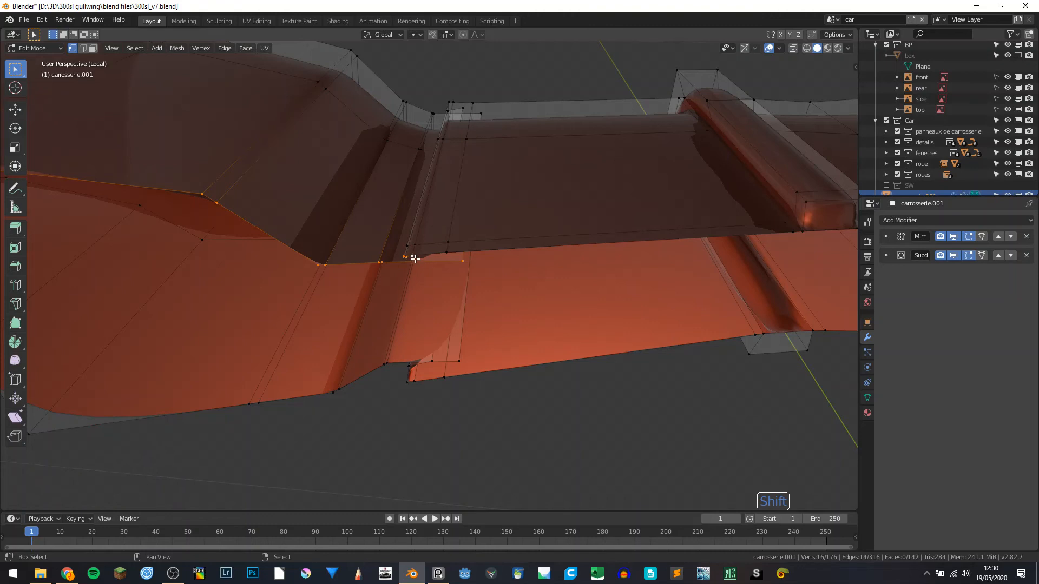
{"action": "scroll", "coordinate": [415, 259], "scroll_direction": "down", "scroll_amount": 5}
{"action": "middle_click_drag", "start_coordinate": [575, 273], "coordinate": [682, 278]}
{"action": "left_click", "coordinate": [683, 277], "text": "ctrl"}
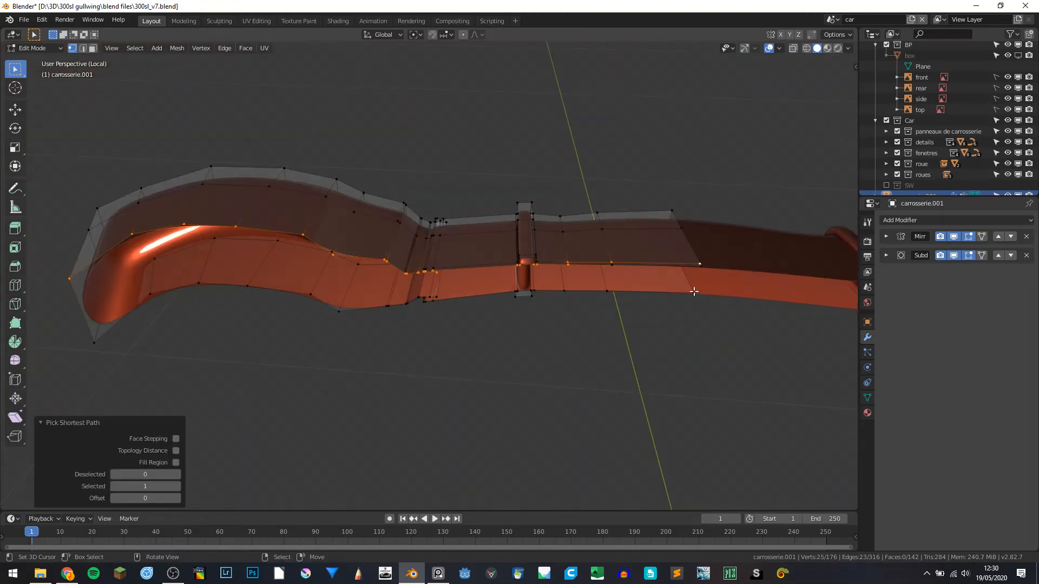
{"action": "key", "text": "ctrl+z"}
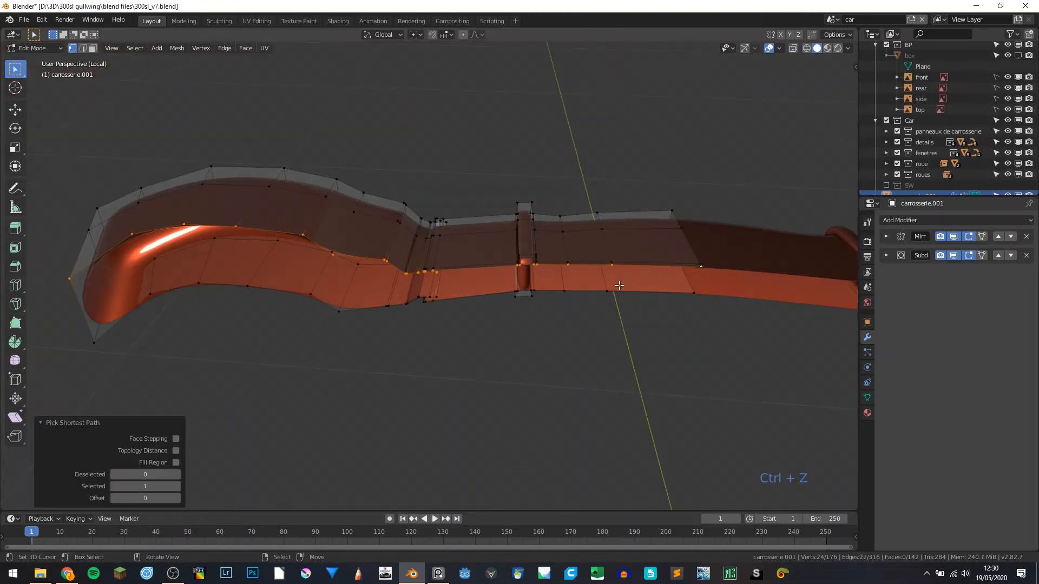
{"action": "middle_click_drag", "start_coordinate": [620, 285], "coordinate": [686, 297]}
{"action": "key", "text": "g"}
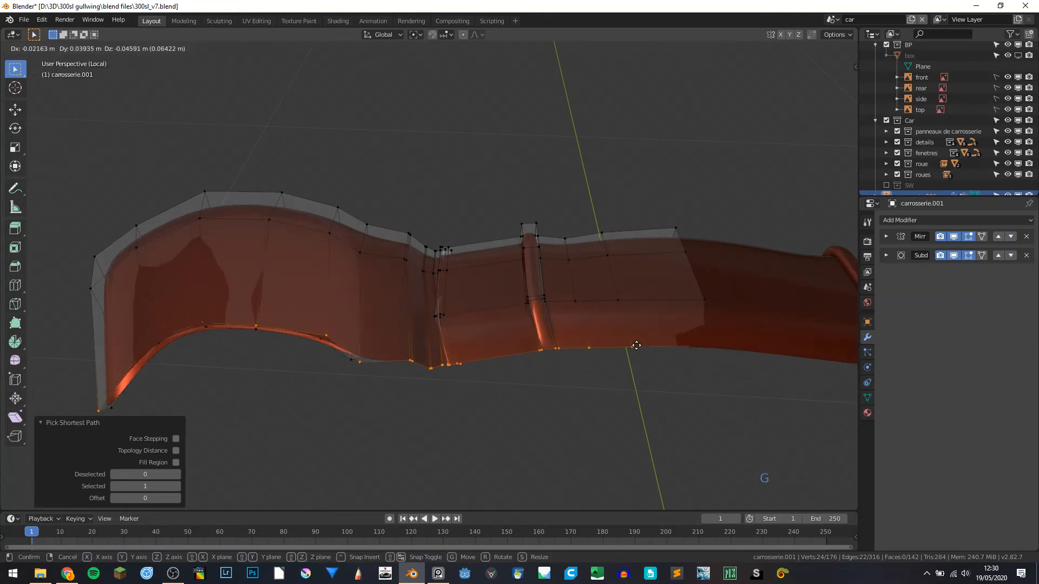
{"action": "right_click", "coordinate": [636, 345]}
{"action": "key", "text": "g"}
{"action": "key", "text": "y"}
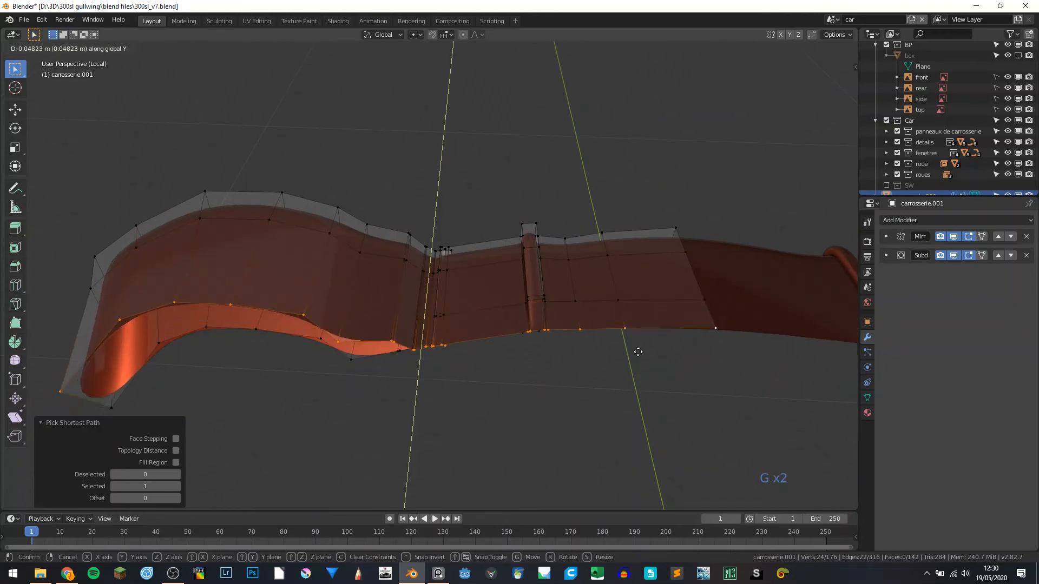
{"action": "right_click", "coordinate": [633, 356]}
Add the adjoining row of vertices on the middle section and the guard ring's inner vertices to the rear edge selection.
{"action": "middle_click_drag", "start_coordinate": [581, 323], "coordinate": [561, 365]}
{"action": "scroll", "coordinate": [482, 419], "scroll_direction": "up", "scroll_amount": 1}
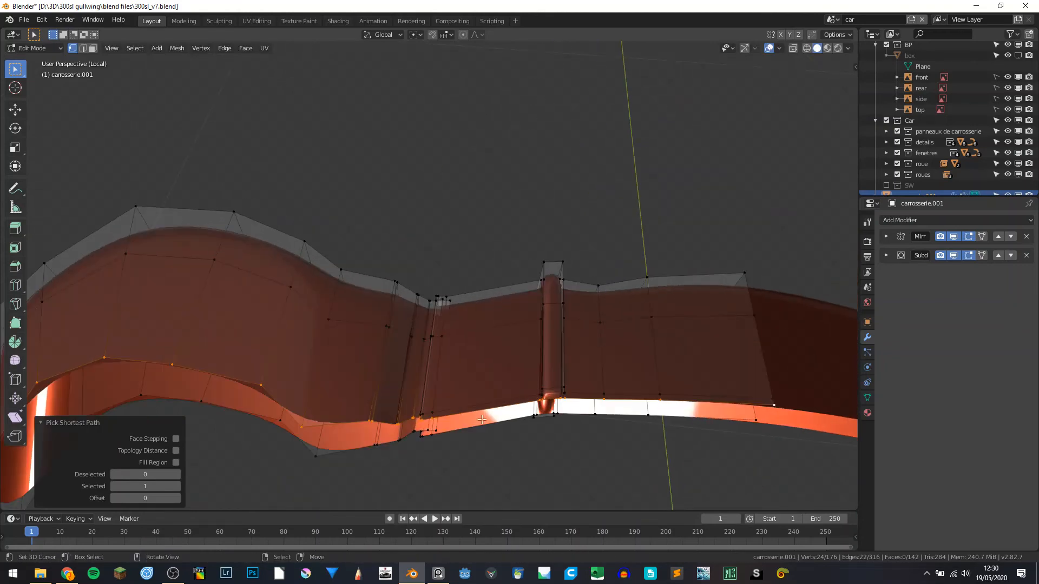
{"action": "left_click", "coordinate": [441, 412], "text": "ctrl+shift"}
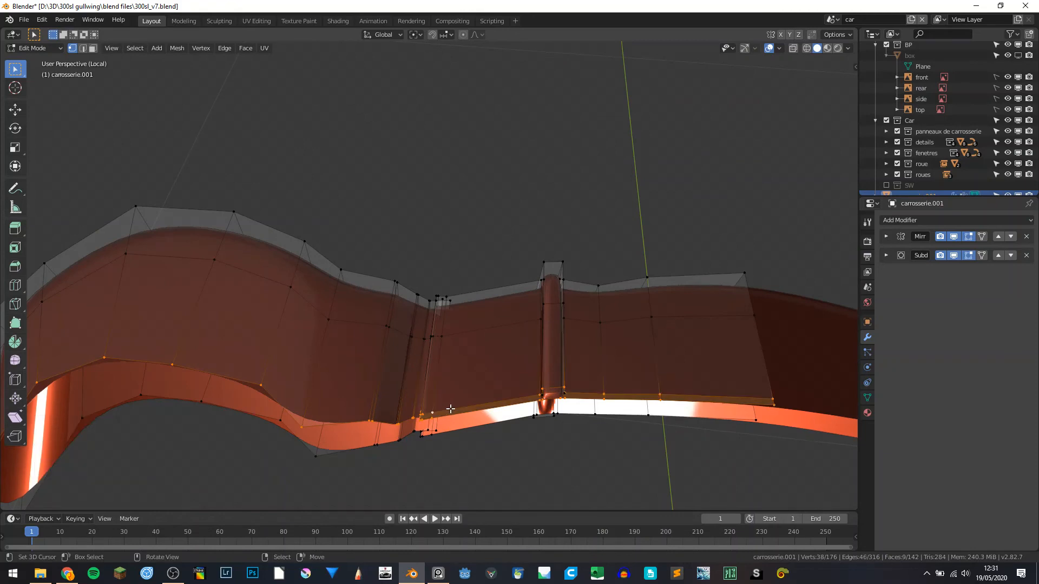
{"action": "scroll", "coordinate": [599, 402], "scroll_direction": "up", "scroll_amount": 2}
{"action": "middle_click_drag", "start_coordinate": [615, 394], "coordinate": [538, 318], "text": "shift"}
{"action": "scroll", "coordinate": [533, 314], "scroll_direction": "up", "scroll_amount": 4}
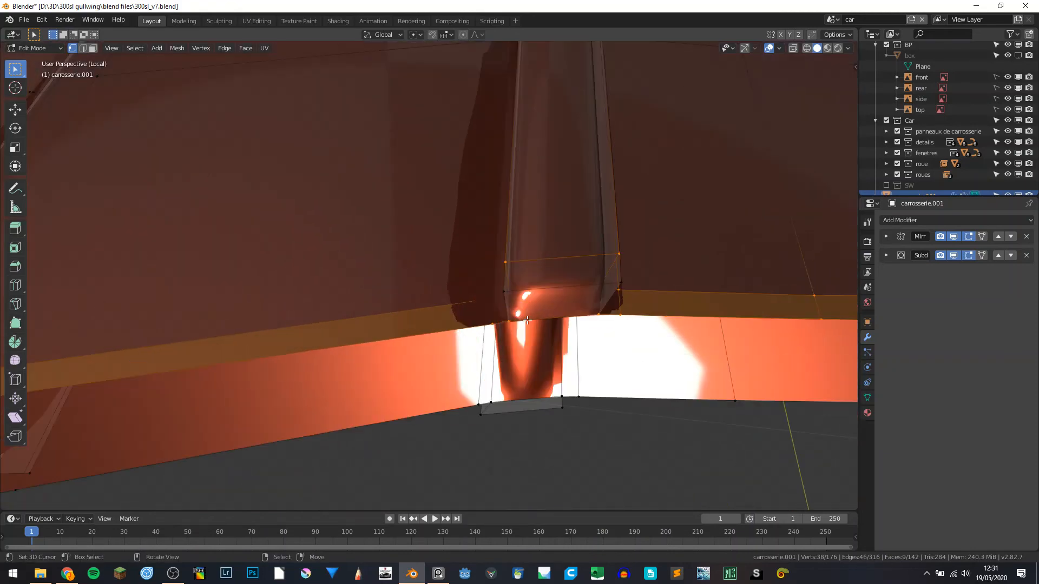
{"action": "left_click", "coordinate": [614, 289], "text": "shift"}
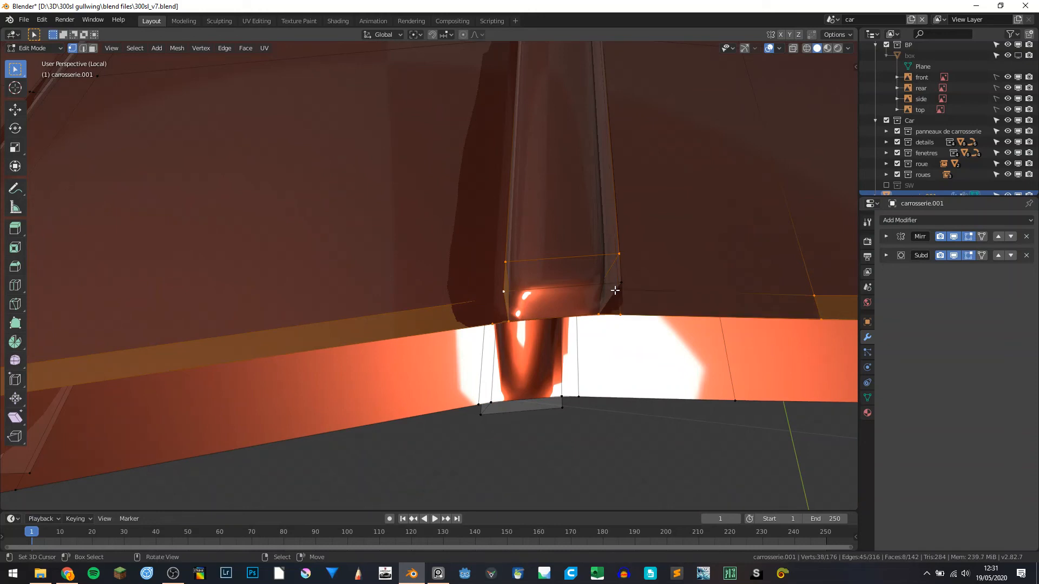
{"action": "left_click", "coordinate": [620, 286], "text": "shift"}
{"action": "left_click", "coordinate": [622, 293], "text": "shift"}
{"action": "scroll", "coordinate": [550, 318], "scroll_direction": "down", "scroll_amount": 5}
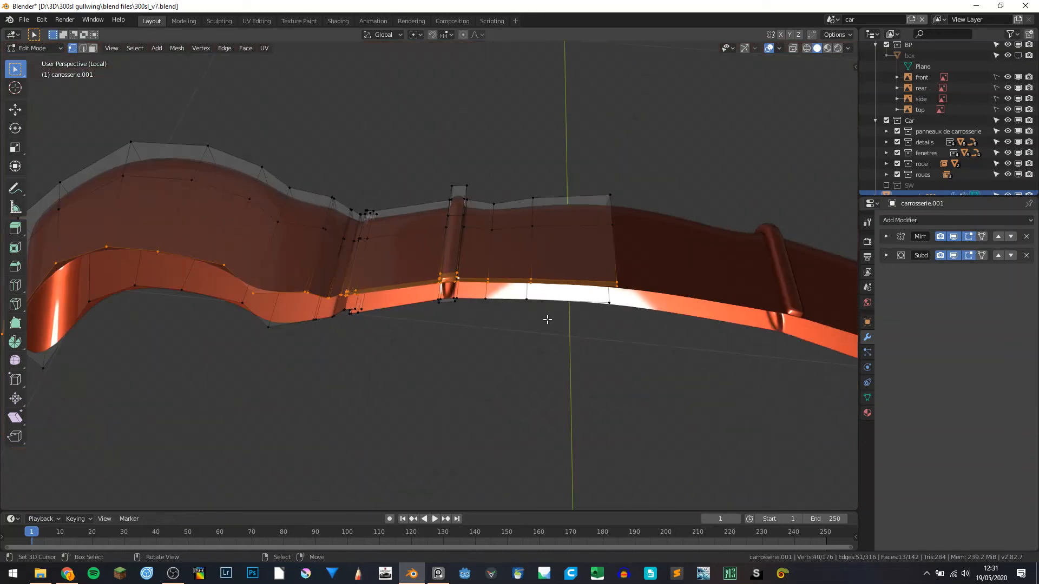
{"action": "middle_click_drag", "start_coordinate": [550, 318], "coordinate": [516, 304]}
{"action": "key", "text": "g"}
{"action": "key", "text": "y"}
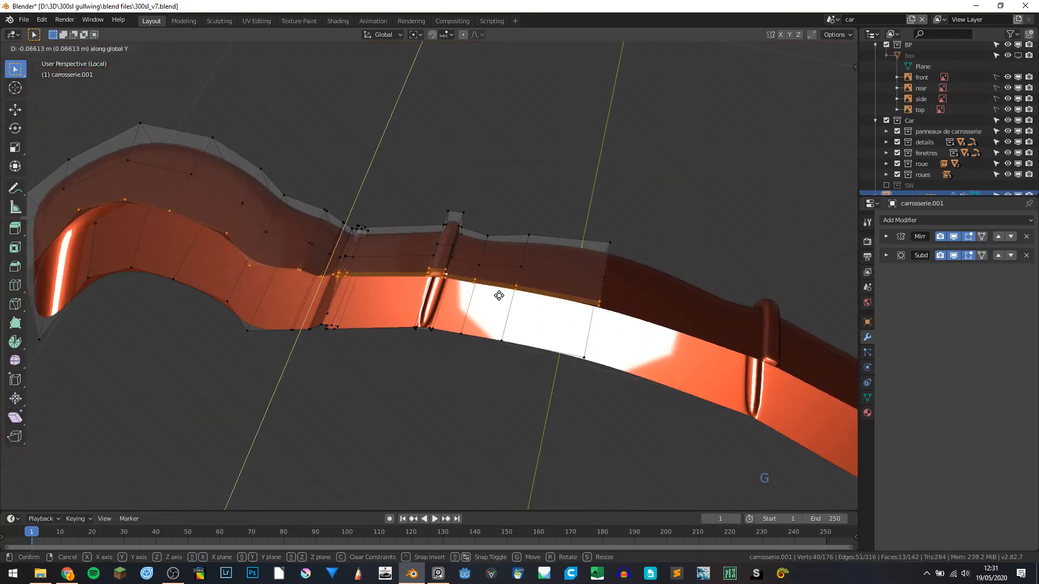
{"action": "left_click", "coordinate": [384, 319]}
{"action": "middle_click_drag", "start_coordinate": [384, 320], "coordinate": [402, 323]}
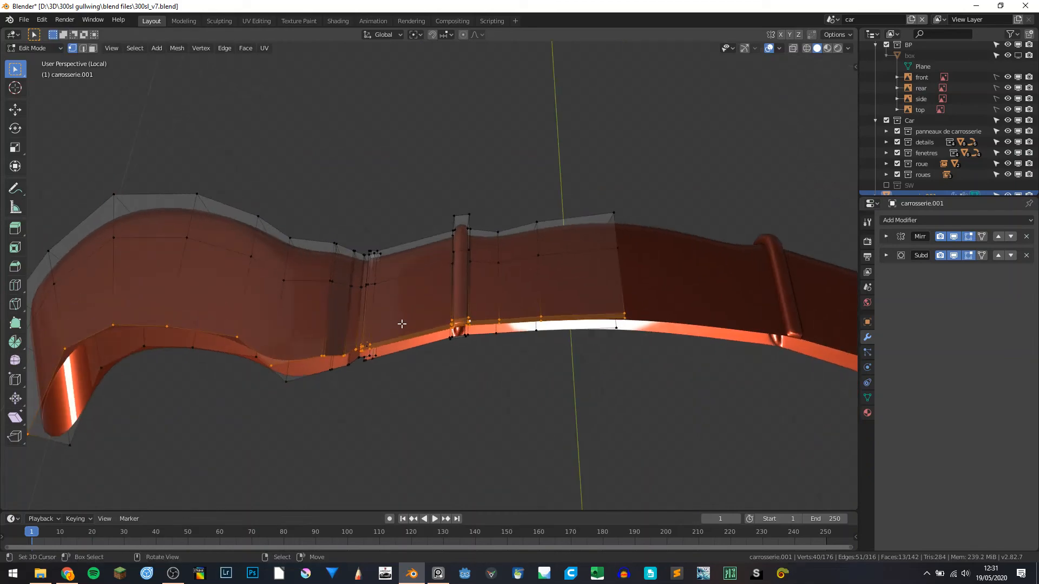
Leave local view and move the selected upper rear edge vertices -0.0519 m along Y, away from the bodywork.
{"action": "key", "text": "Tab"}
{"action": "key", "text": "KP_Divide"}
{"action": "key", "text": "Tab"}
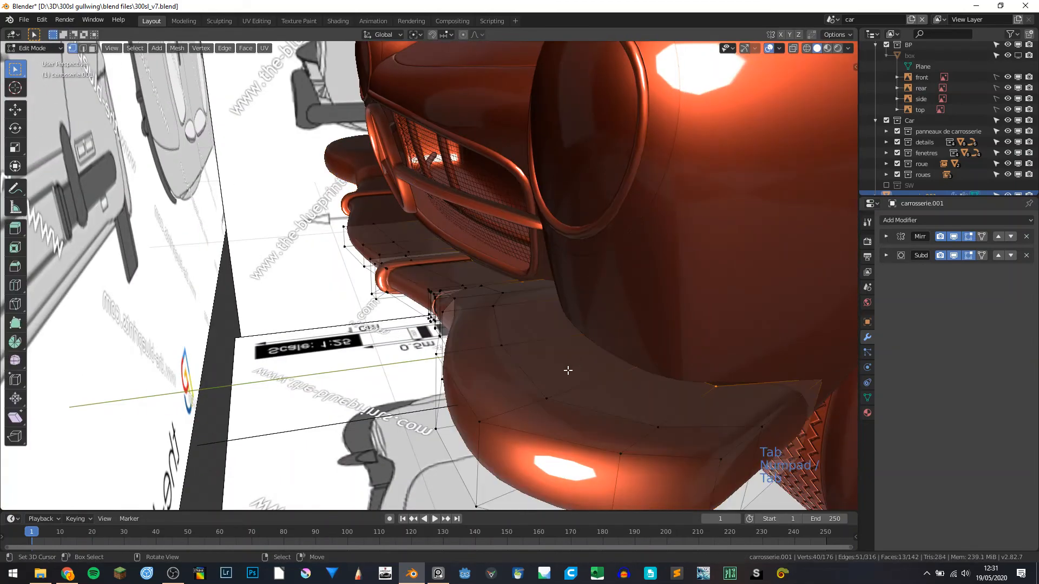
{"action": "middle_click_drag", "start_coordinate": [566, 366], "coordinate": [566, 343]}
{"action": "key", "text": "g"}
{"action": "key", "text": "y"}
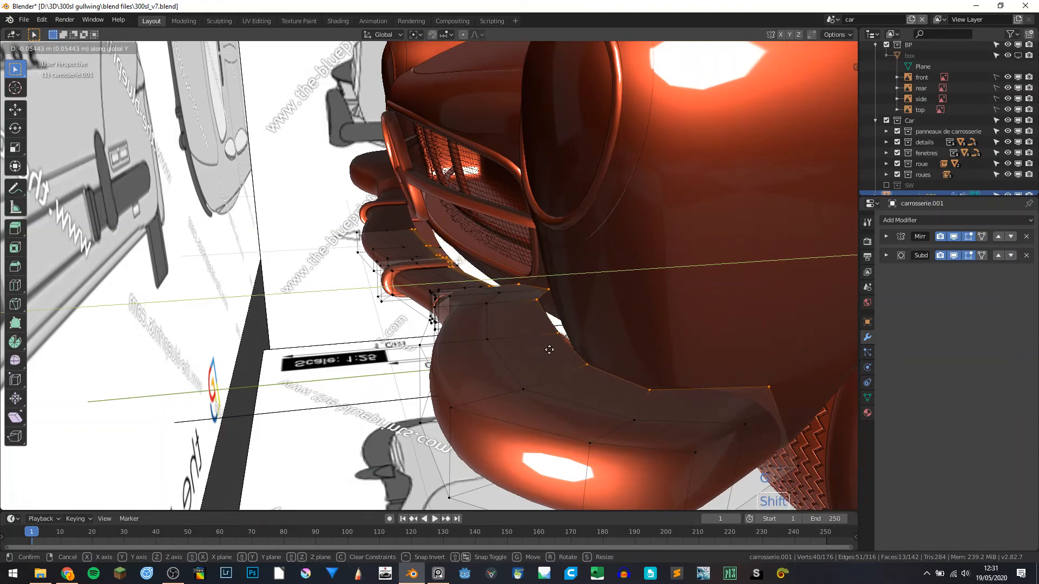
{"action": "left_click", "coordinate": [565, 353]}
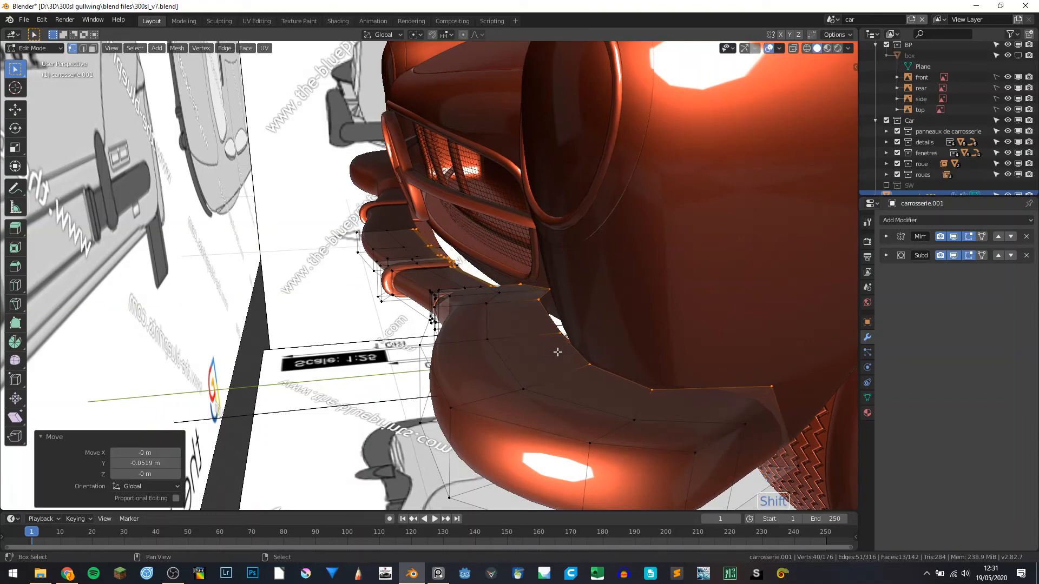
Leave Edit Mode, deselect everything, save the file and inspect the gap between bumper and bodywork from the side.
{"action": "middle_click_drag", "start_coordinate": [565, 354], "coordinate": [523, 322]}
{"action": "key", "text": "Tab"}
{"action": "key", "text": "a"}
{"action": "key", "text": "a"}
{"action": "key", "text": "a"}
{"action": "key", "text": "ctrl+s"}
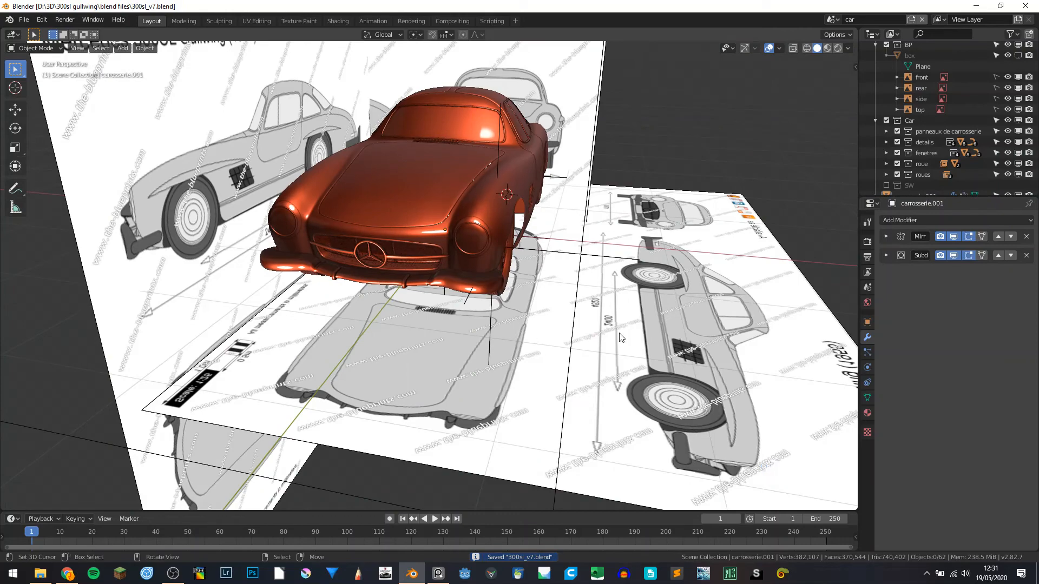
{"action": "scroll", "coordinate": [521, 323], "scroll_direction": "up", "scroll_amount": 5}
{"action": "middle_click_drag", "start_coordinate": [521, 323], "coordinate": [497, 356]}
{"action": "scroll", "coordinate": [463, 349], "scroll_direction": "up", "scroll_amount": 3}
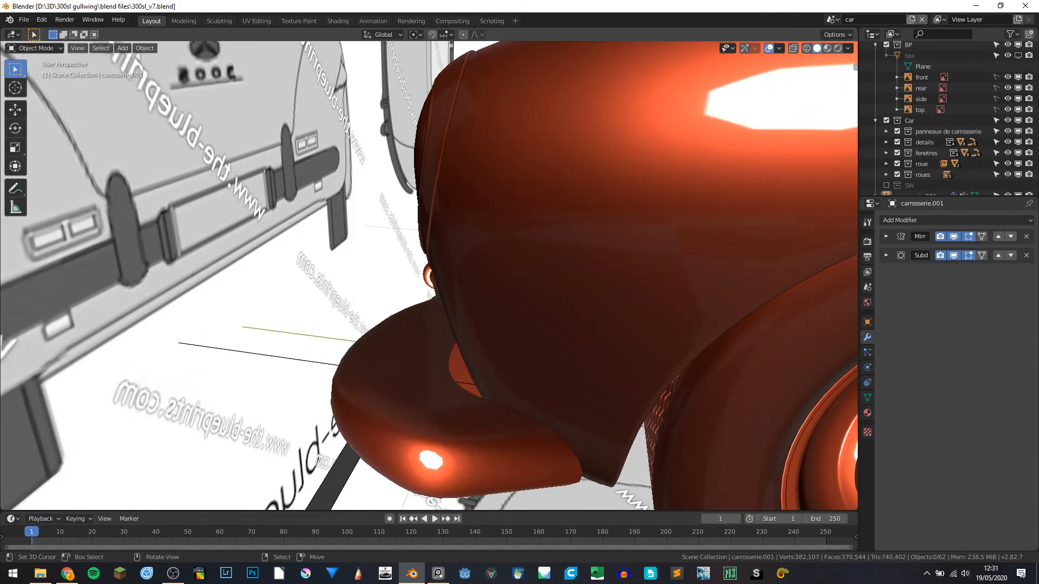
Edit the front bumper's mesh and shift the selected upper rear edge vertices back along Y, towards the bodywork.
{"action": "left_click", "coordinate": [438, 573]}
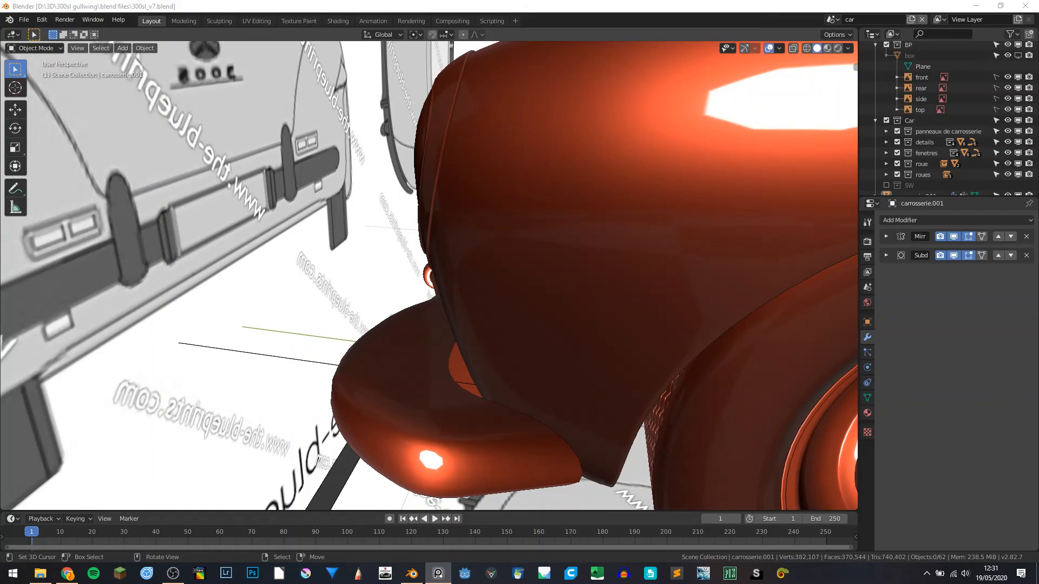
{"action": "middle_click_drag", "start_coordinate": [341, 331], "coordinate": [408, 336]}
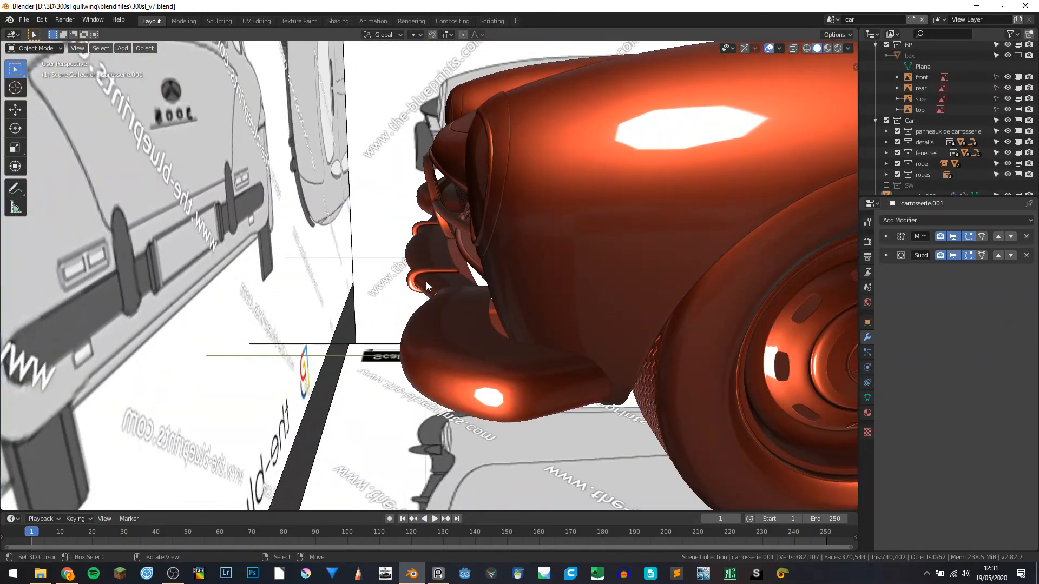
{"action": "scroll", "coordinate": [476, 315], "scroll_direction": "down", "scroll_amount": 7}
{"action": "middle_click_drag", "start_coordinate": [472, 333], "coordinate": [569, 361]}
{"action": "scroll", "coordinate": [525, 359], "scroll_direction": "up", "scroll_amount": 3}
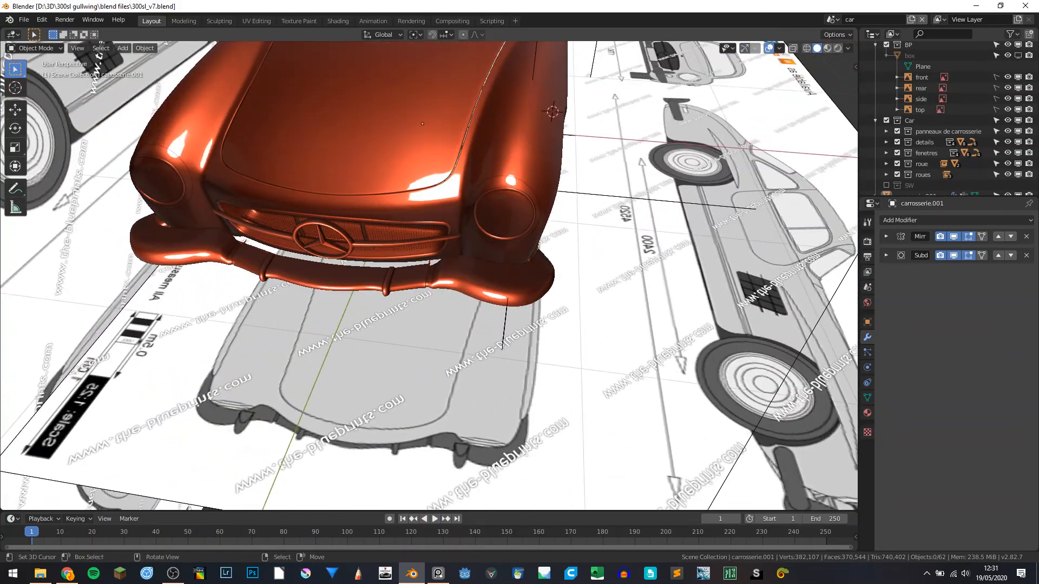
{"action": "middle_click_drag", "start_coordinate": [250, 317], "coordinate": [345, 302]}
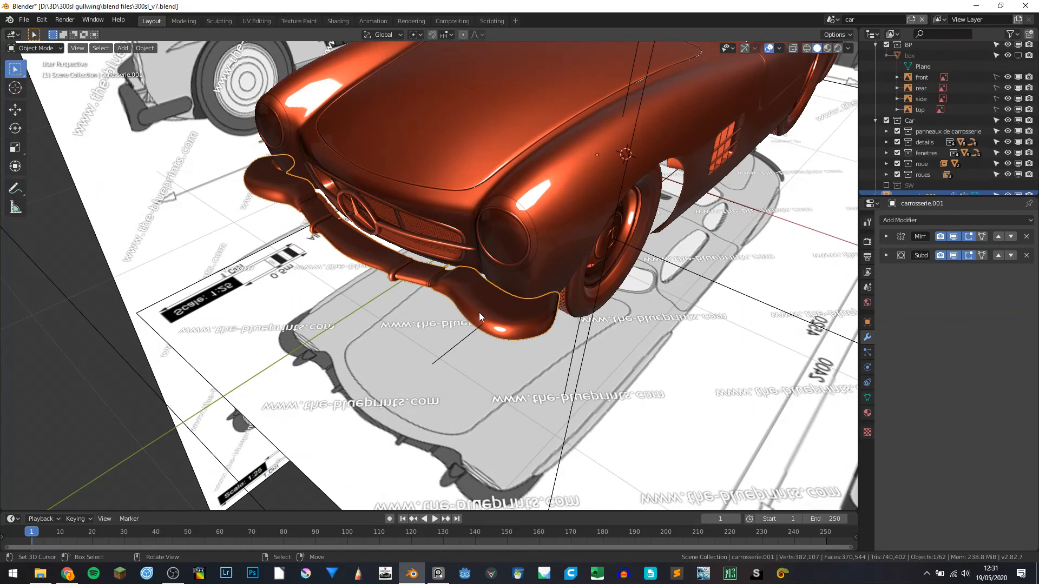
{"action": "key", "text": "Tab"}
{"action": "scroll", "coordinate": [479, 313], "scroll_direction": "up", "scroll_amount": 3}
{"action": "middle_click_drag", "start_coordinate": [474, 314], "coordinate": [469, 315]}
{"action": "key", "text": "g"}
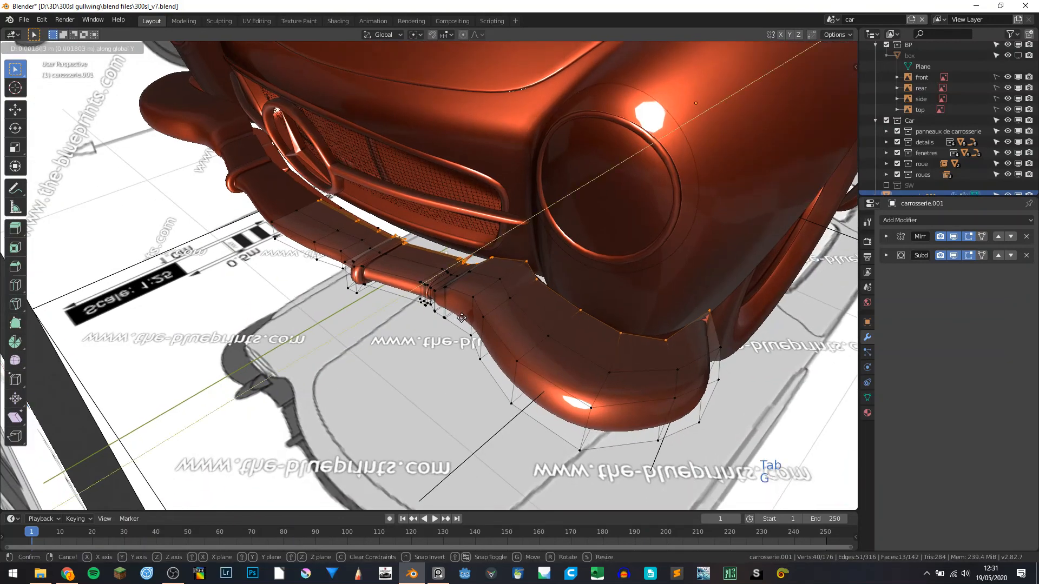
{"action": "left_click", "coordinate": [482, 297]}
Move two upper rear edge vertices below the headlight, and the neighbouring outer one, along Y away from the bodywork and leave Edit Mode.
{"action": "right_click", "coordinate": [573, 297]}
{"action": "right_click", "coordinate": [575, 300], "text": "shift"}
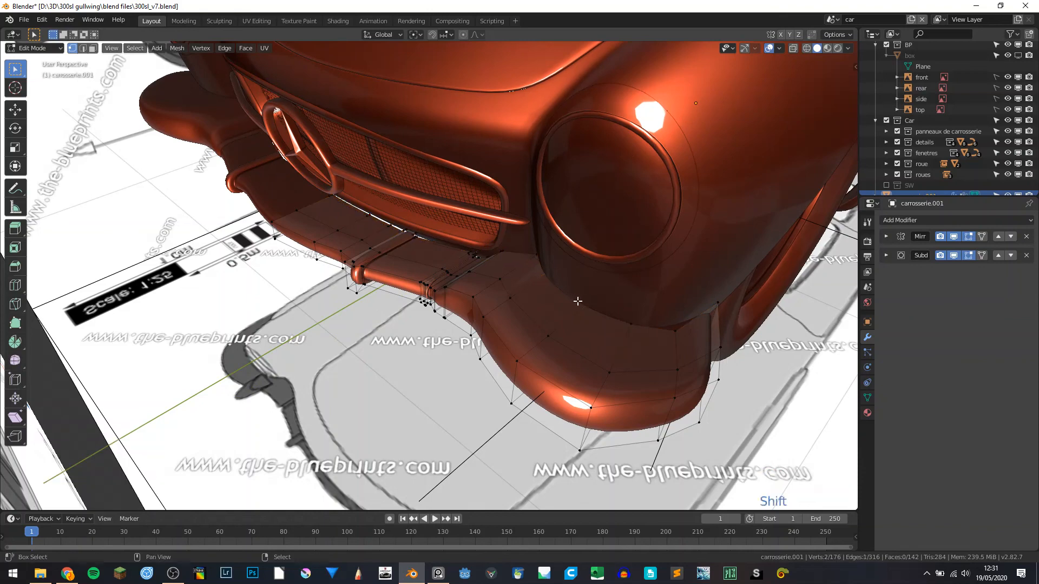
{"action": "key", "text": "g"}
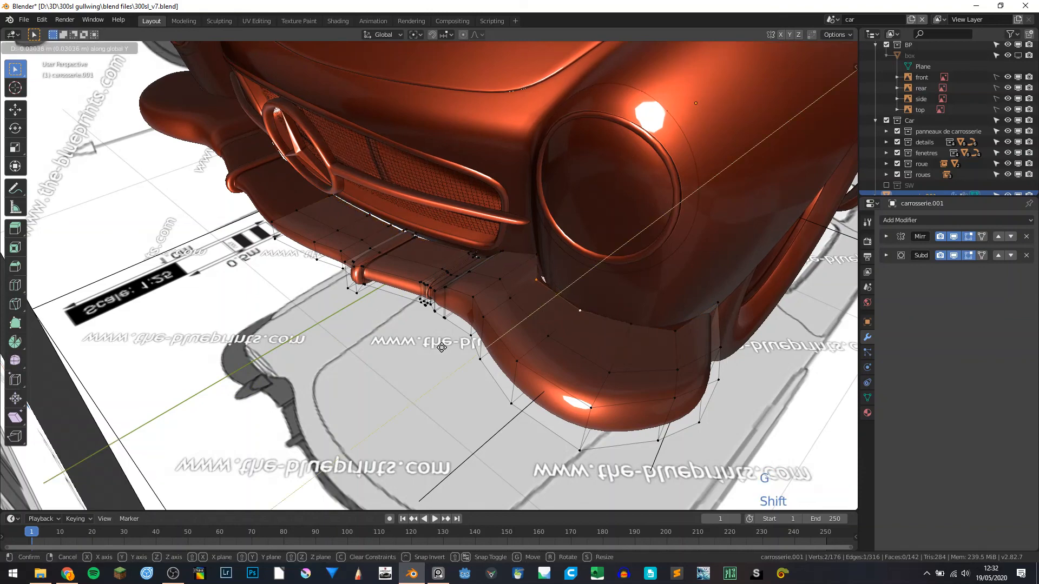
{"action": "left_click", "coordinate": [441, 348]}
{"action": "right_click", "coordinate": [626, 329]}
{"action": "key", "text": "g"}
{"action": "middle_click", "coordinate": [625, 331]}
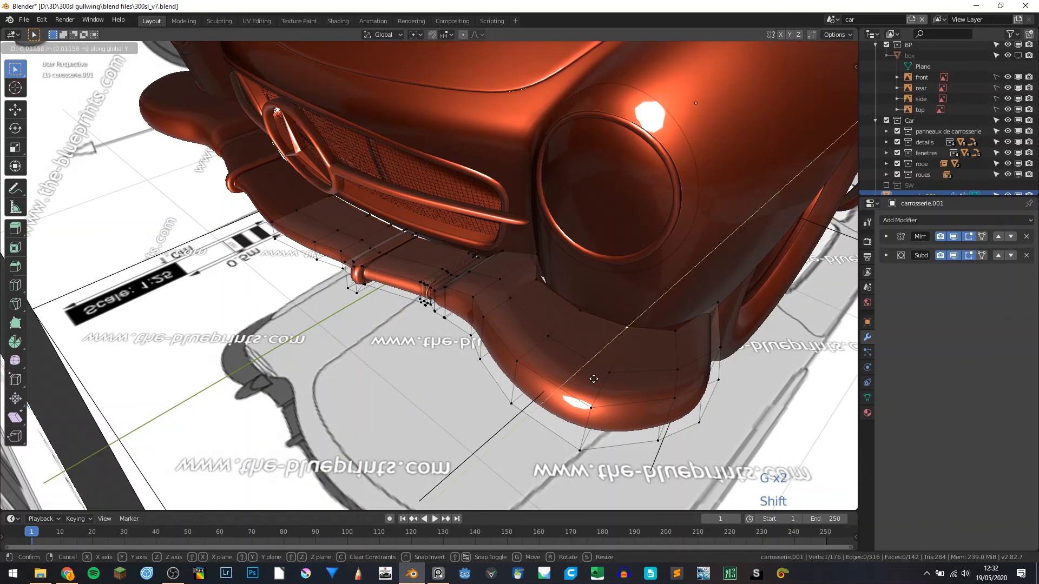
{"action": "left_click", "coordinate": [582, 388]}
{"action": "key", "text": "Tab"}
Check the gap between bumper and bodywork up close below the grille, deselect everything and save the file.
{"action": "middle_click_drag", "start_coordinate": [569, 375], "coordinate": [664, 301]}
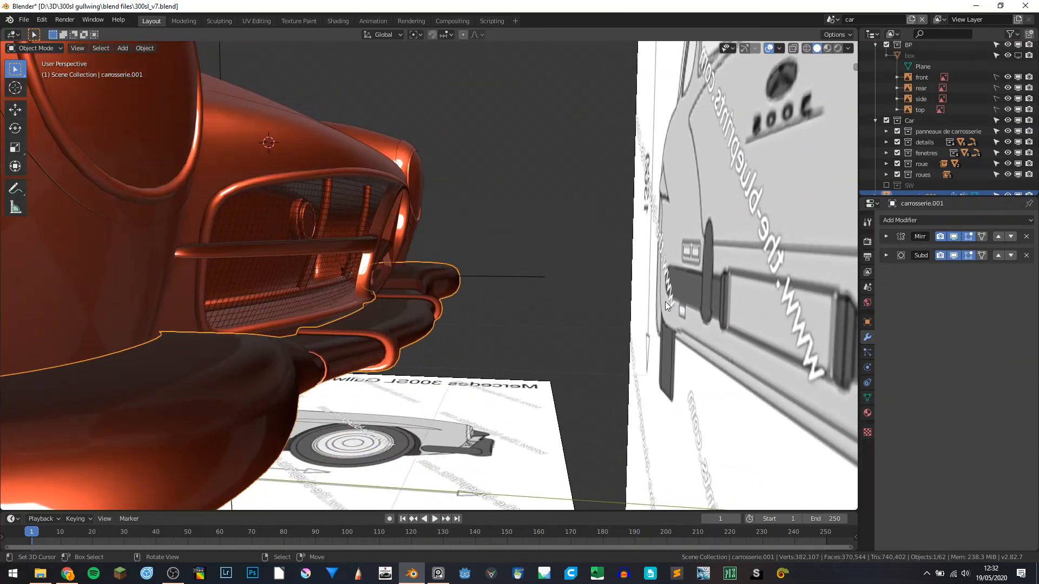
{"action": "scroll", "coordinate": [370, 304], "scroll_direction": "up", "scroll_amount": 4}
{"action": "middle_click_drag", "start_coordinate": [370, 304], "coordinate": [329, 307]}
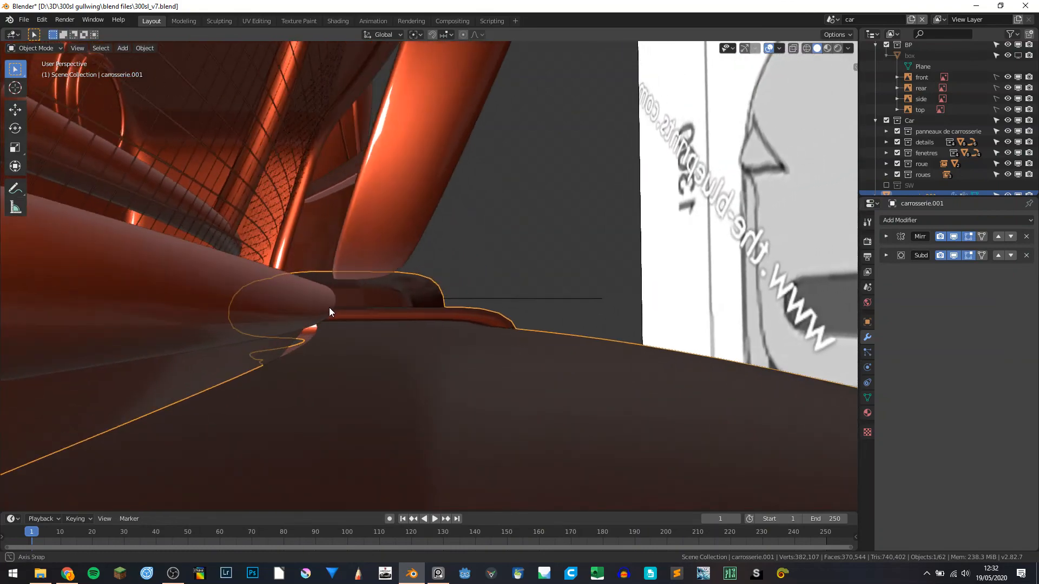
{"action": "key", "text": "a"}
{"action": "key", "text": "a"}
{"action": "key", "text": "a"}
{"action": "key", "text": "ctrl+s"}
Examine the whole car, and the rear end against the side blueprint's rear bumper in right orthographic view.
{"action": "middle_click_drag", "start_coordinate": [453, 309], "coordinate": [372, 281]}
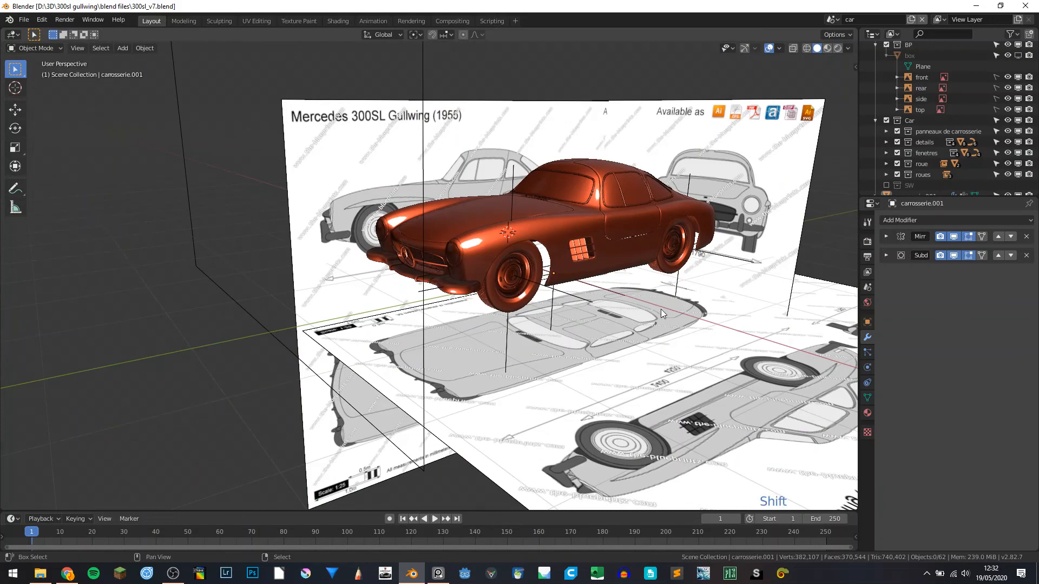
{"action": "middle_click_drag", "start_coordinate": [661, 309], "coordinate": [400, 342], "text": "shift"}
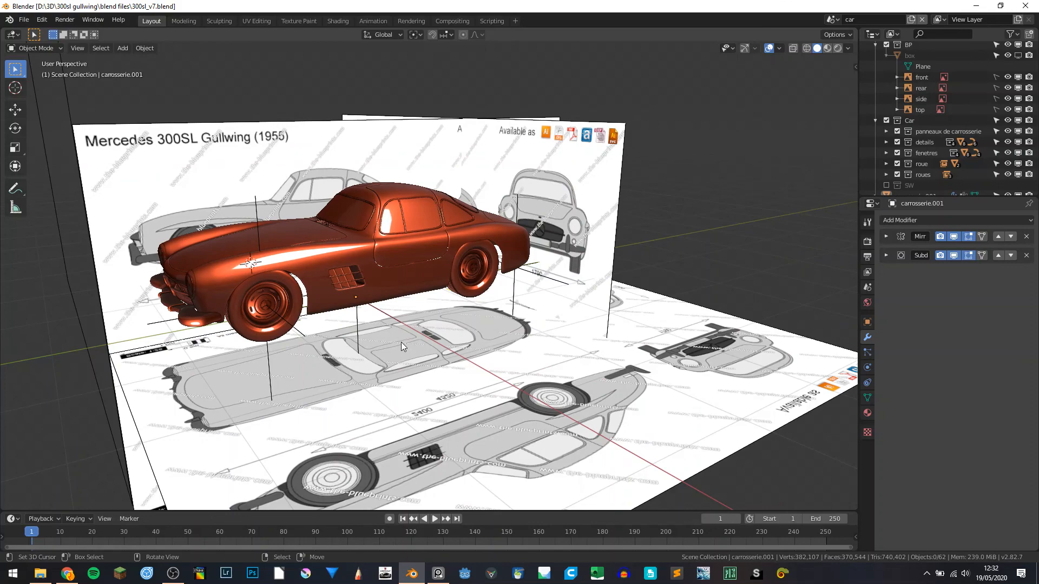
{"action": "scroll", "coordinate": [485, 311], "scroll_direction": "up", "scroll_amount": 4}
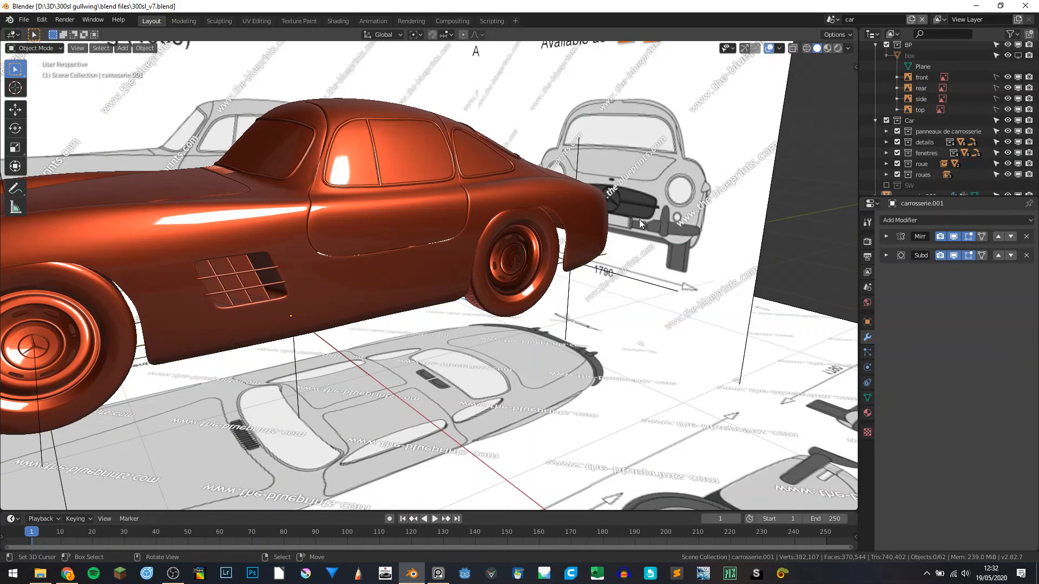
{"action": "key", "text": "KP_3"}
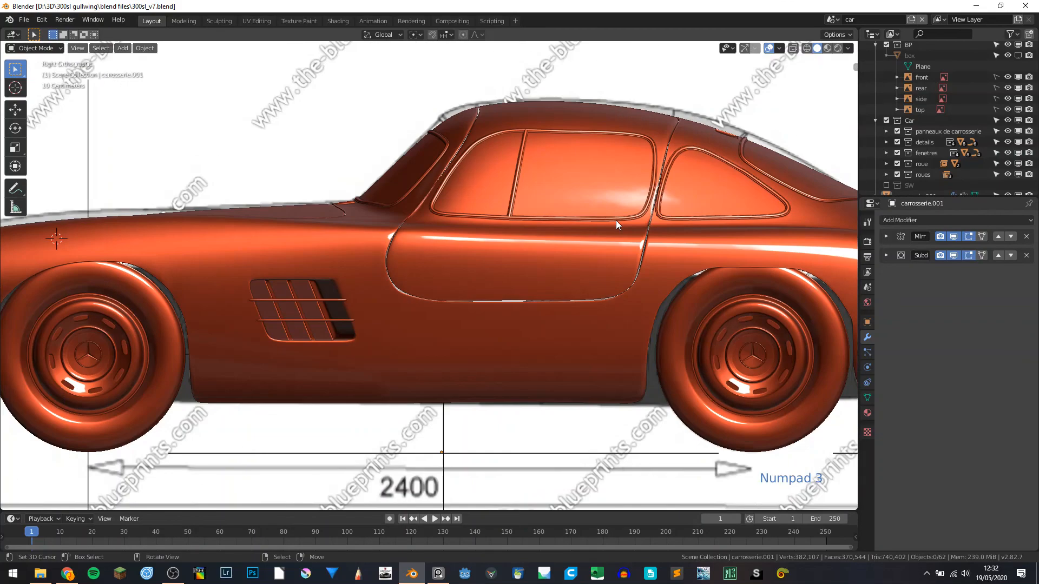
{"action": "scroll", "coordinate": [538, 244], "scroll_direction": "down", "scroll_amount": 6, "text": "shift"}
{"action": "scroll", "coordinate": [530, 292], "scroll_direction": "up", "scroll_amount": 2}
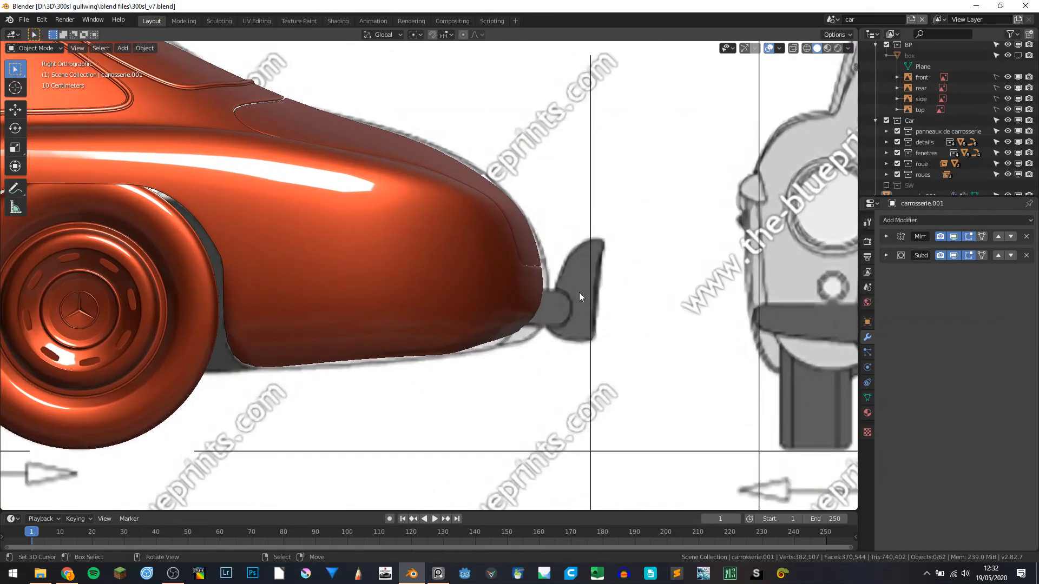
{"action": "scroll", "coordinate": [579, 313], "scroll_direction": "down", "scroll_amount": 5}
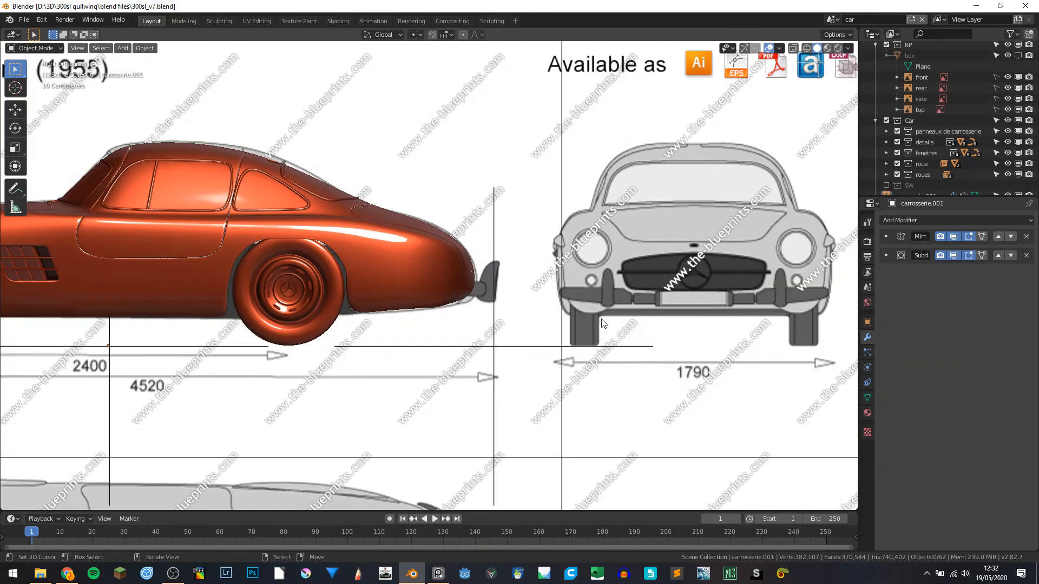